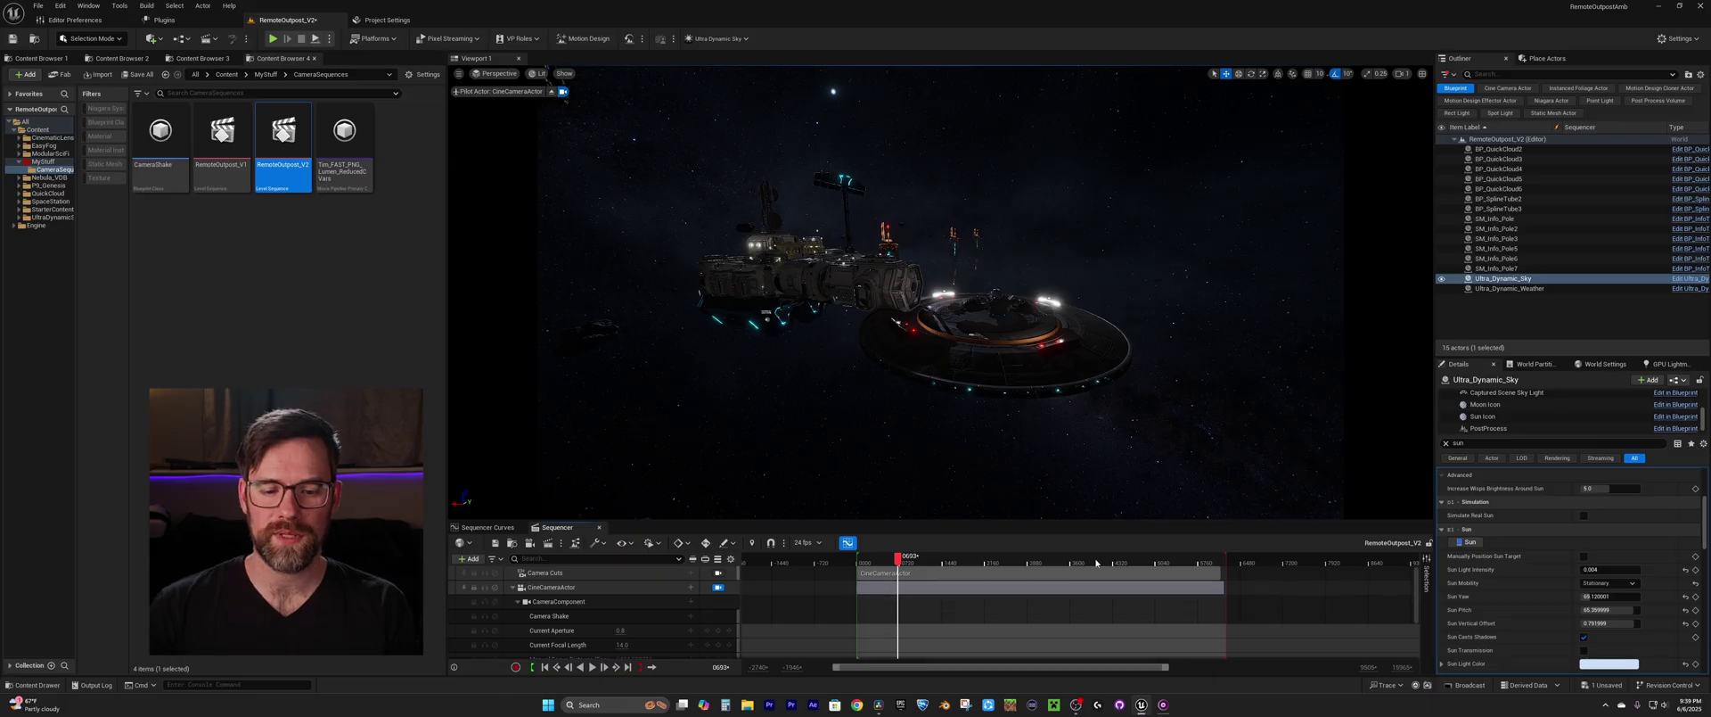
Step: Scrub the RemoteOutpost_V2 camera sequence from its start to near its end, then return to the early landing-platform view
{"action": "left_click_drag", "start_coordinate": [897, 559], "coordinate": [860, 566]}
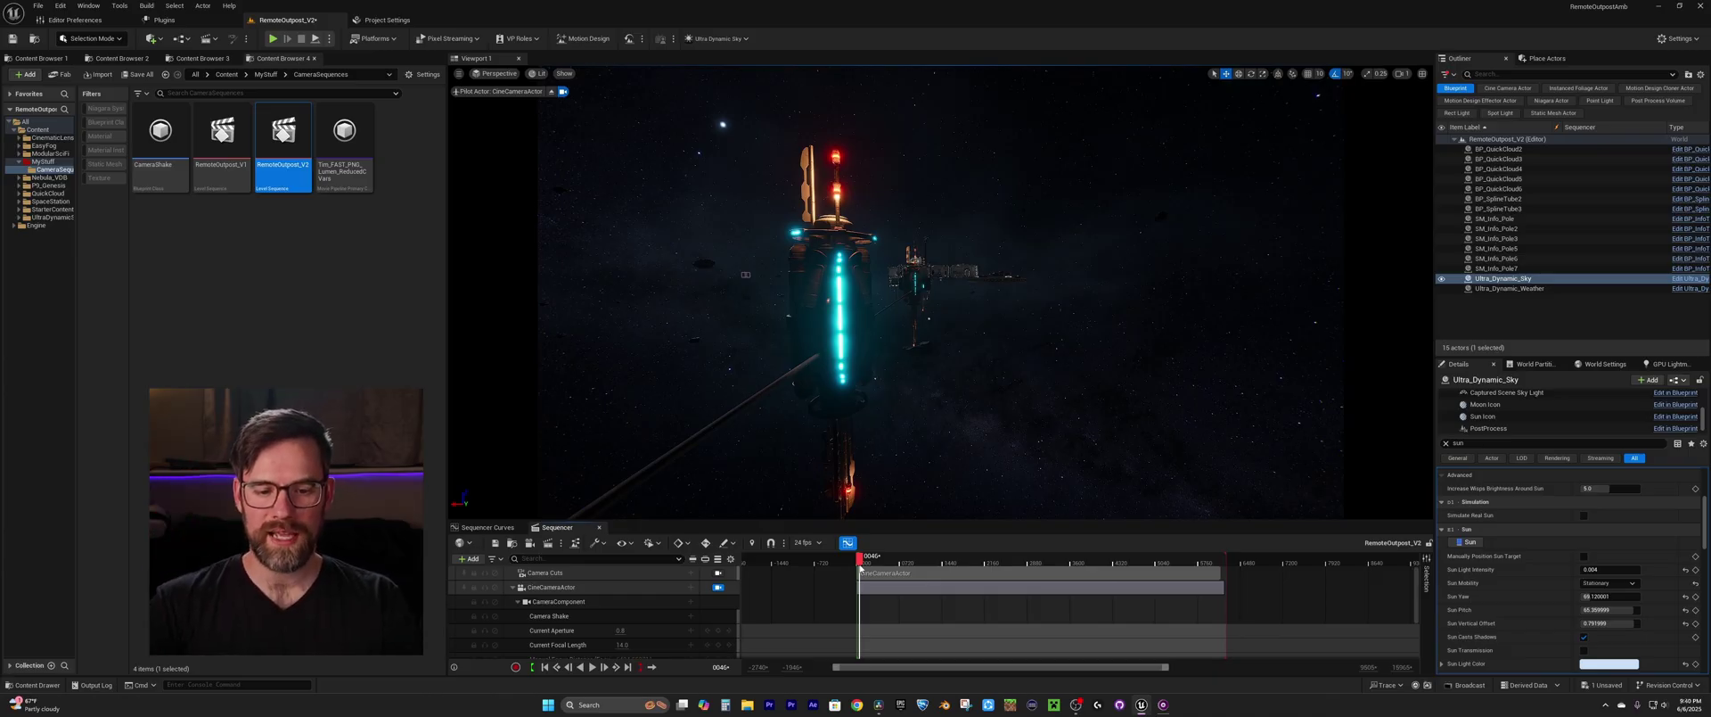
{"action": "left_click_drag", "start_coordinate": [866, 564], "coordinate": [891, 564]}
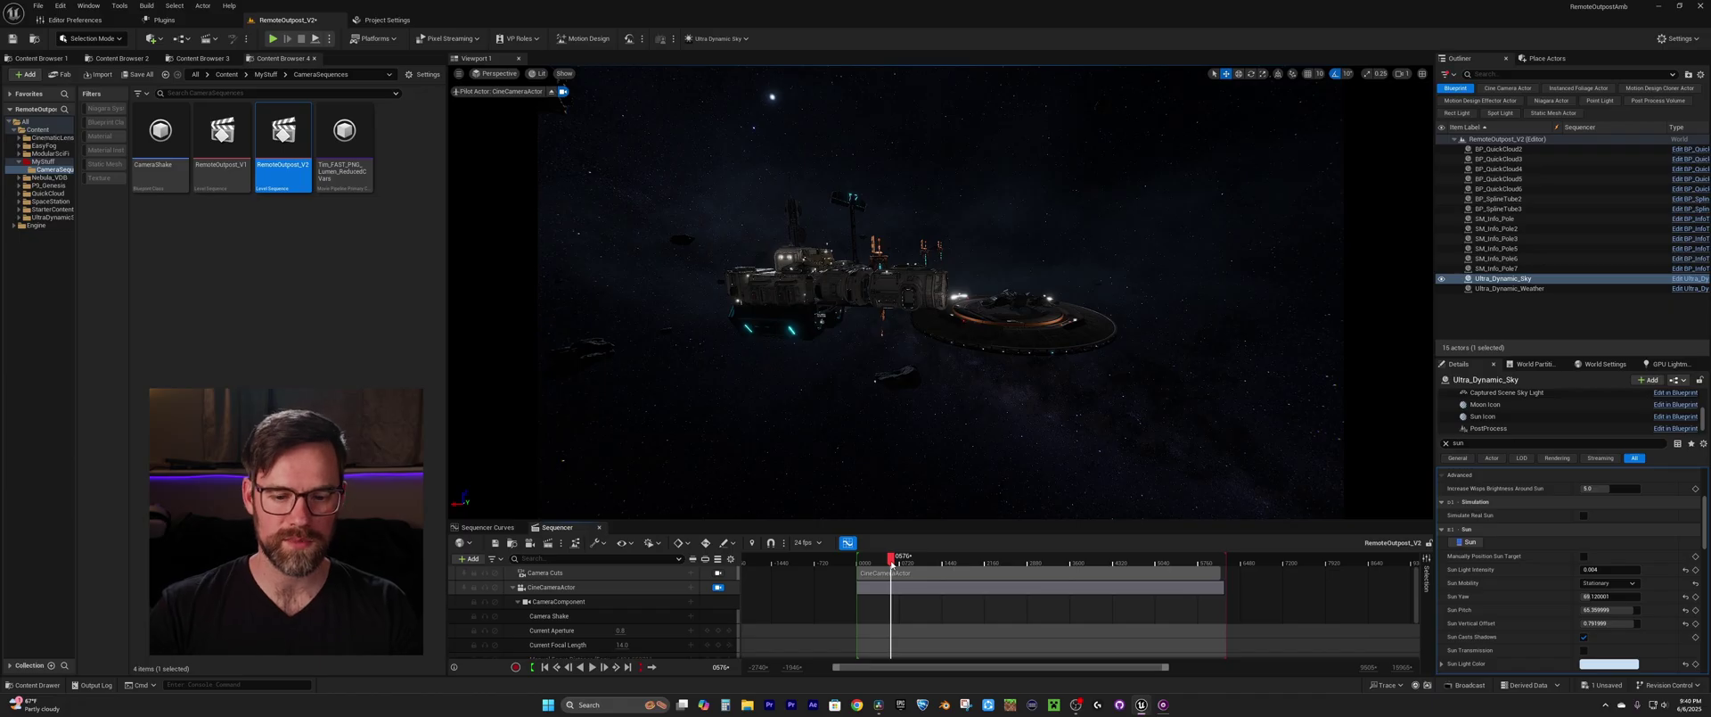
{"action": "left_click_drag", "start_coordinate": [892, 563], "coordinate": [1196, 559]}
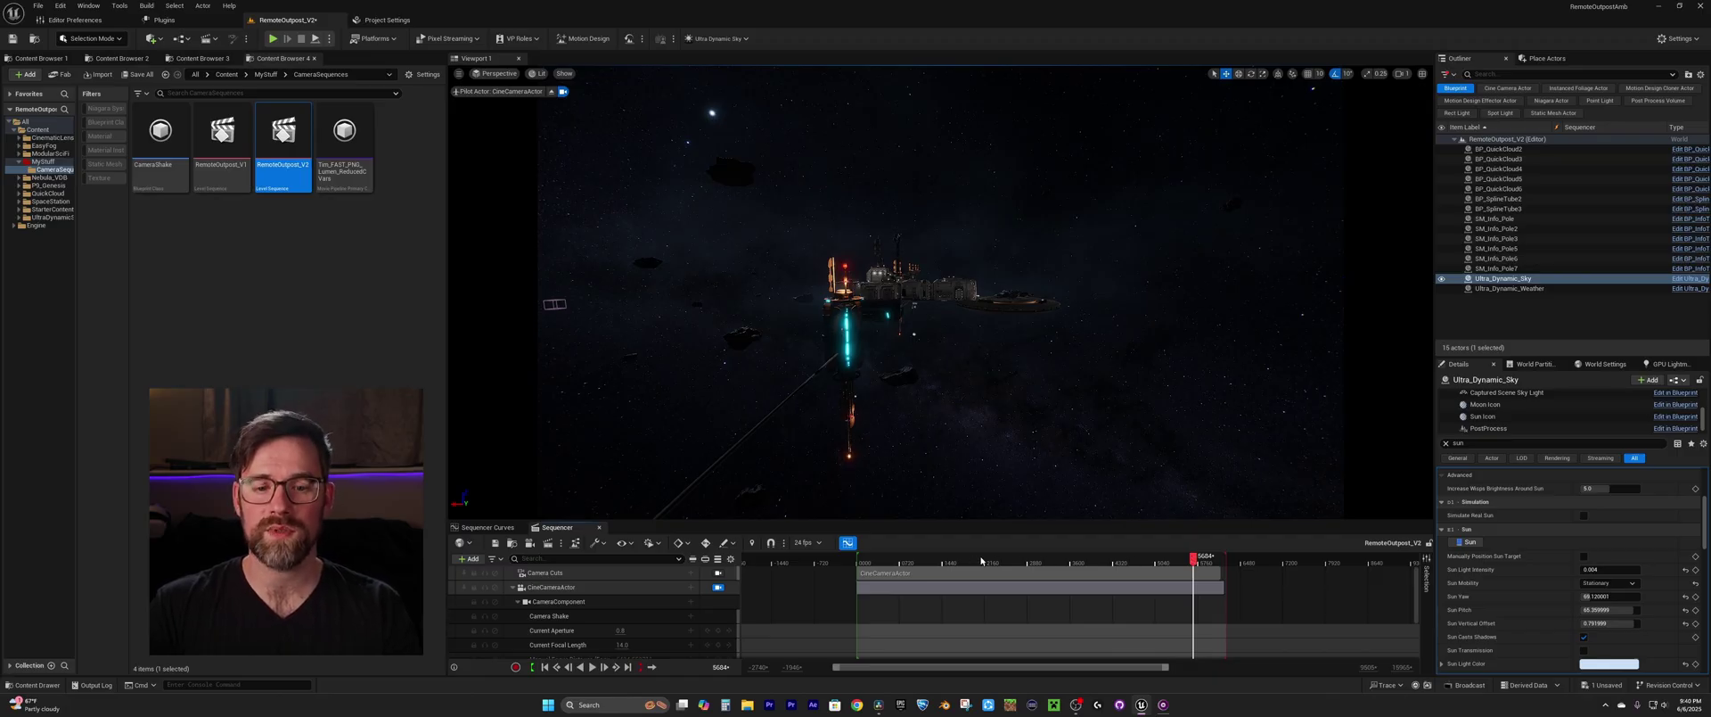
{"action": "left_click_drag", "start_coordinate": [923, 568], "coordinate": [891, 570]}
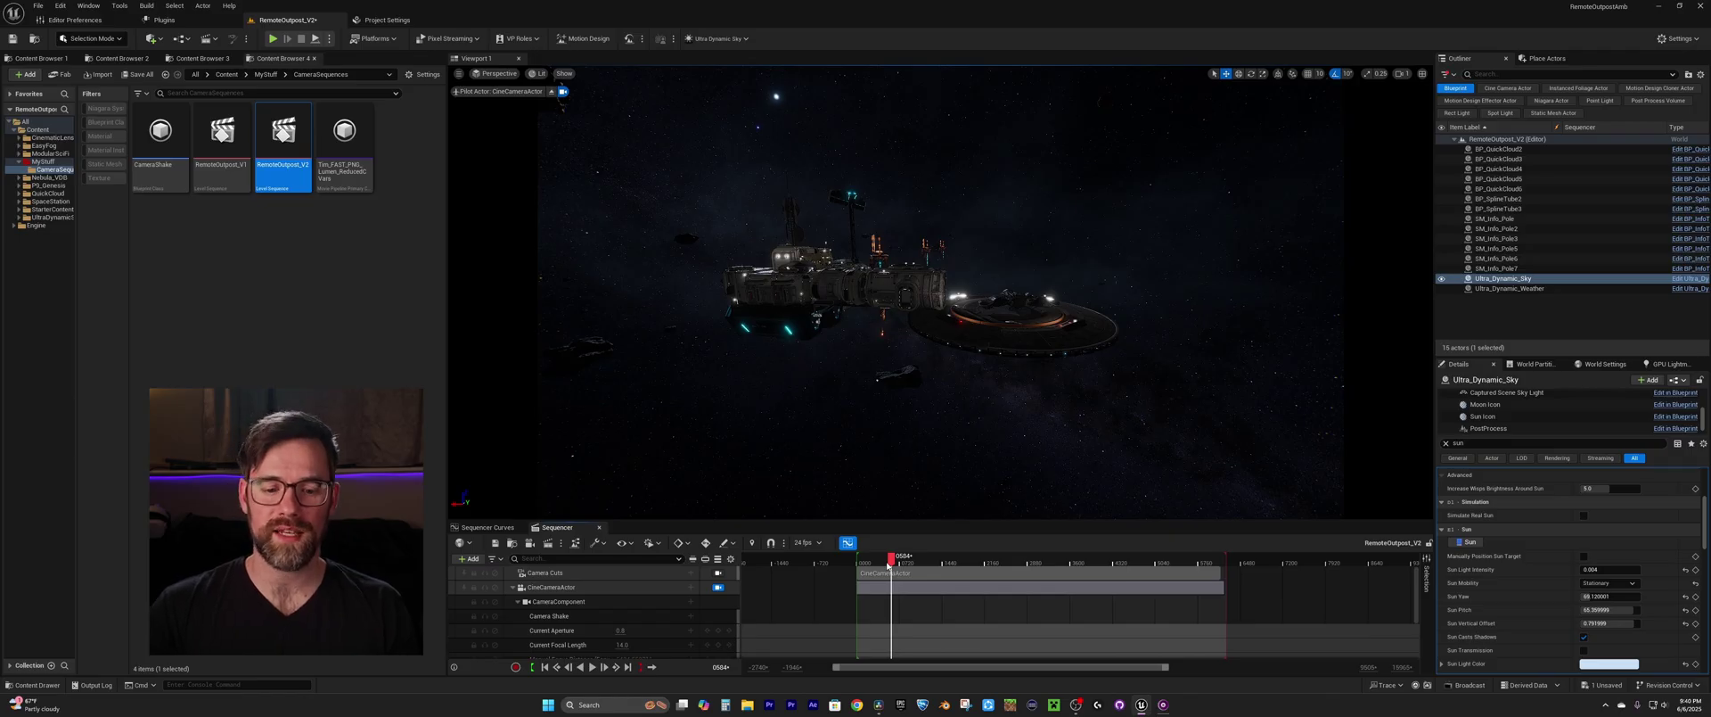
Step: Switch to DaVinci Resolve and review the opening seconds of the V1 test render on Video 1 full screen
{"action": "key", "text": "alt+Tab"}
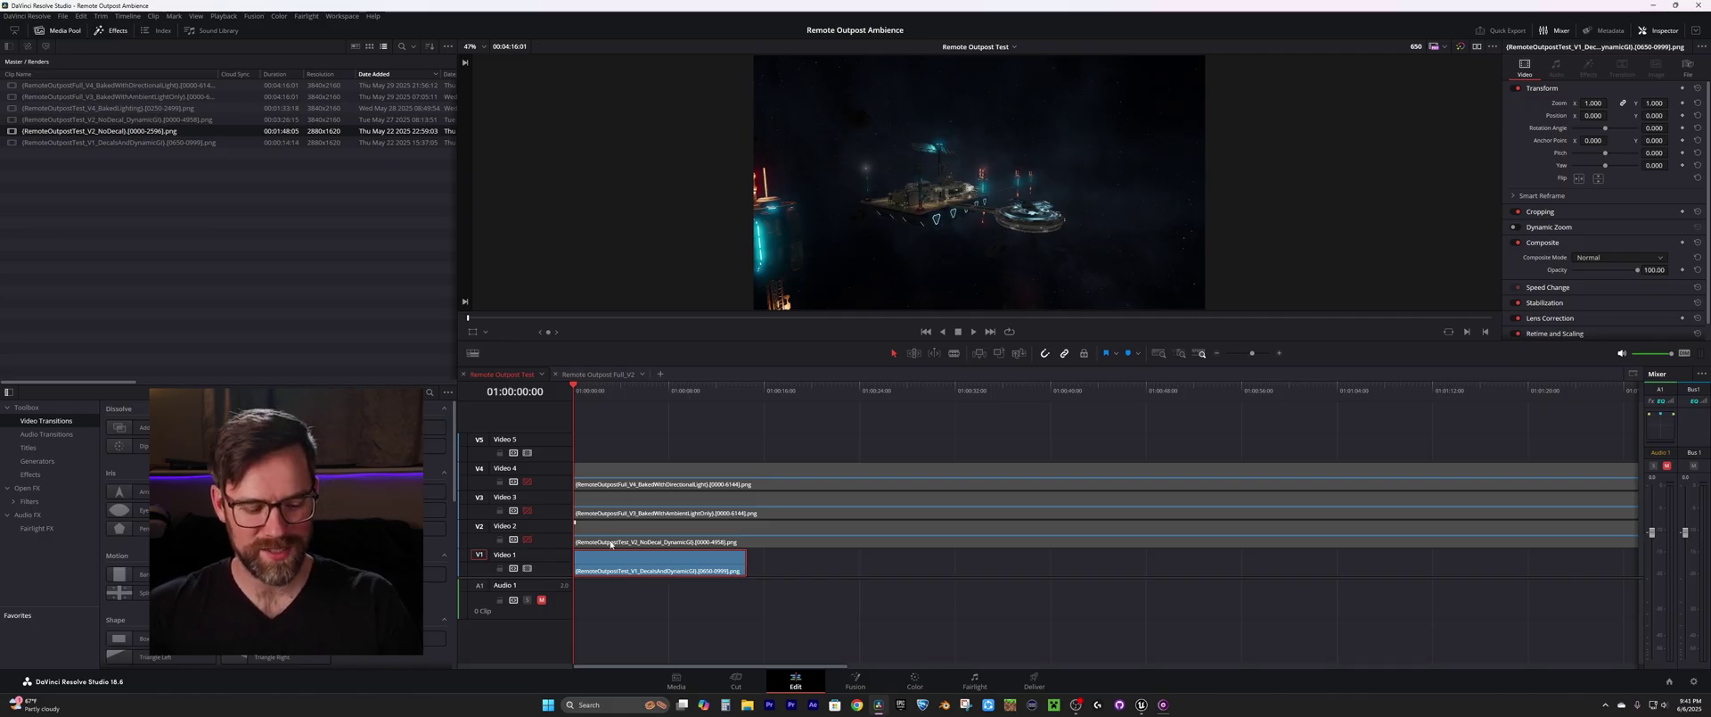
{"action": "key", "text": "ctrl+f"}
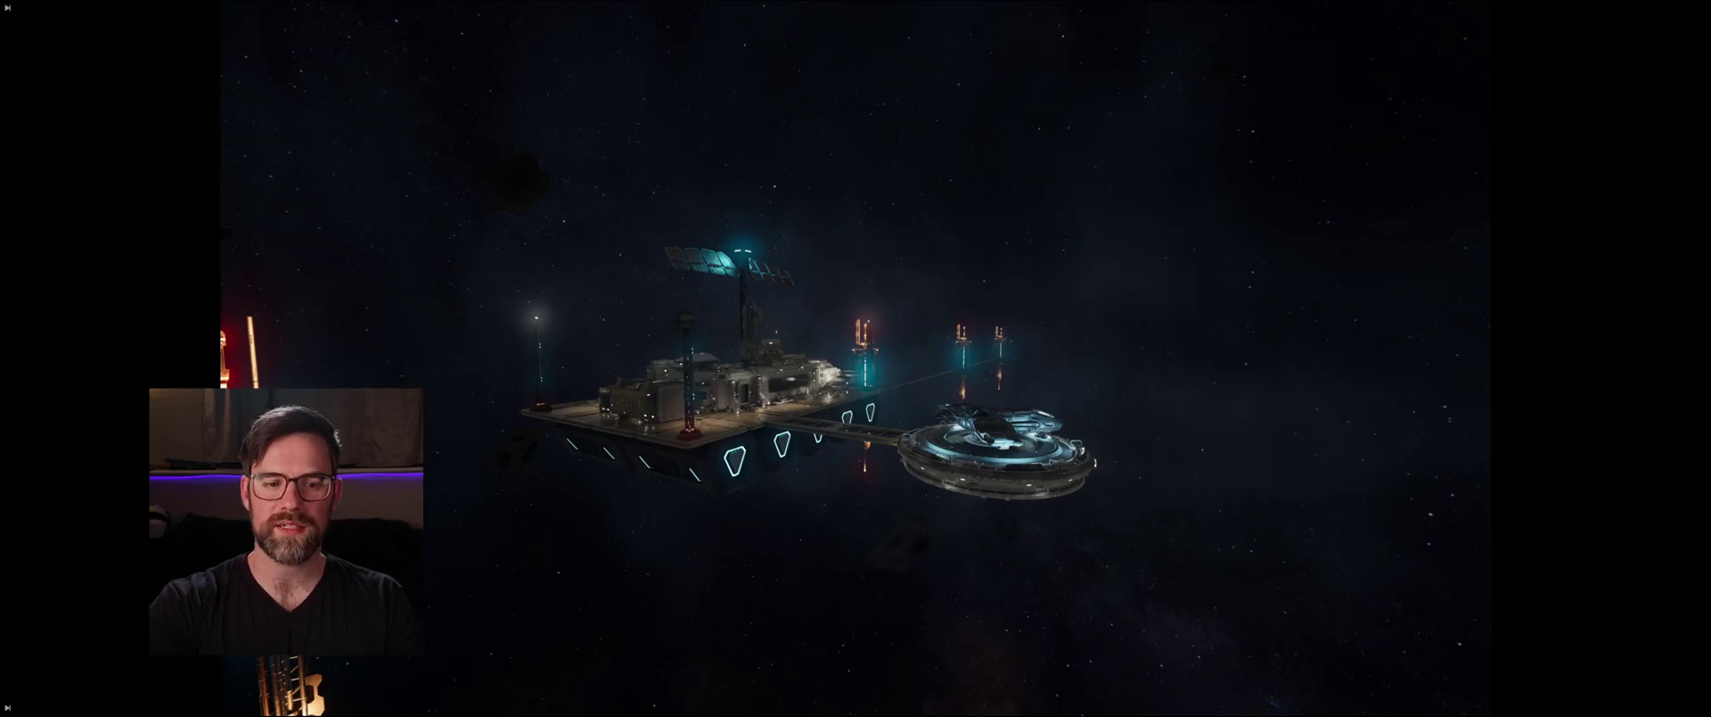
{"action": "mouse_move", "coordinate": [899, 444]}
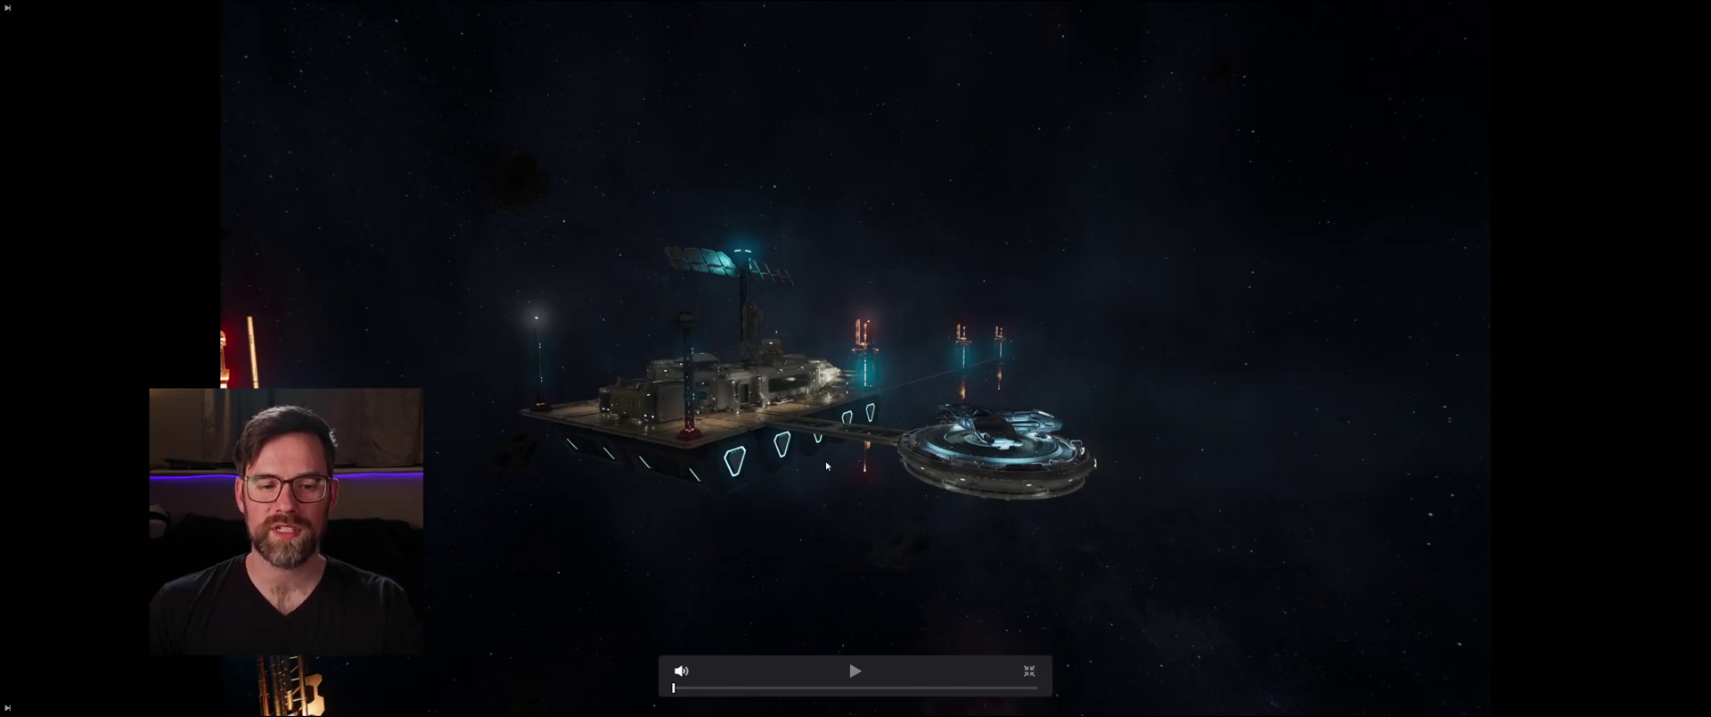
{"action": "left_click", "coordinate": [854, 670]}
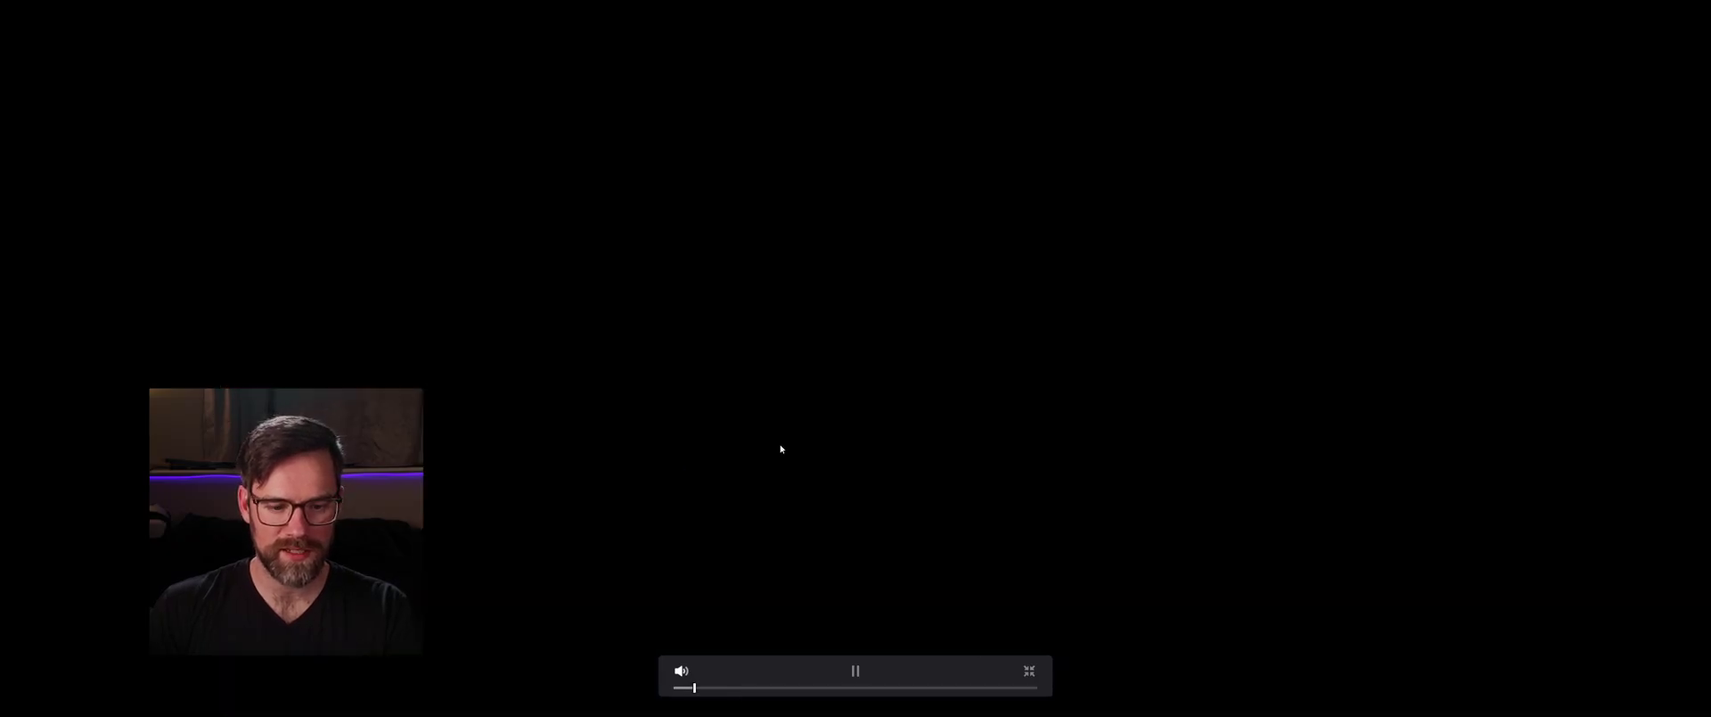
{"action": "left_click_drag", "start_coordinate": [696, 688], "coordinate": [653, 695]}
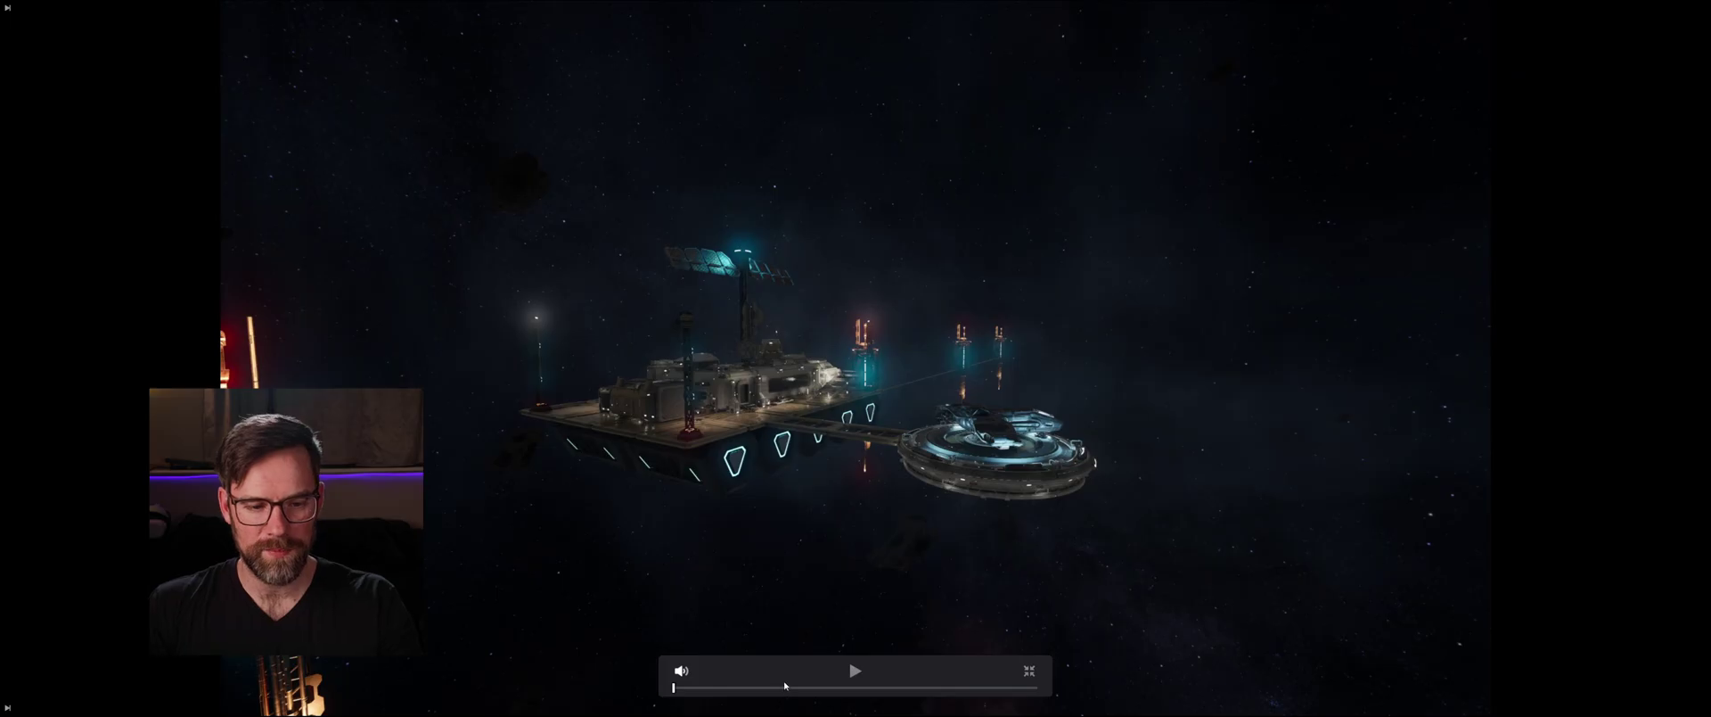
{"action": "left_click", "coordinate": [848, 678]}
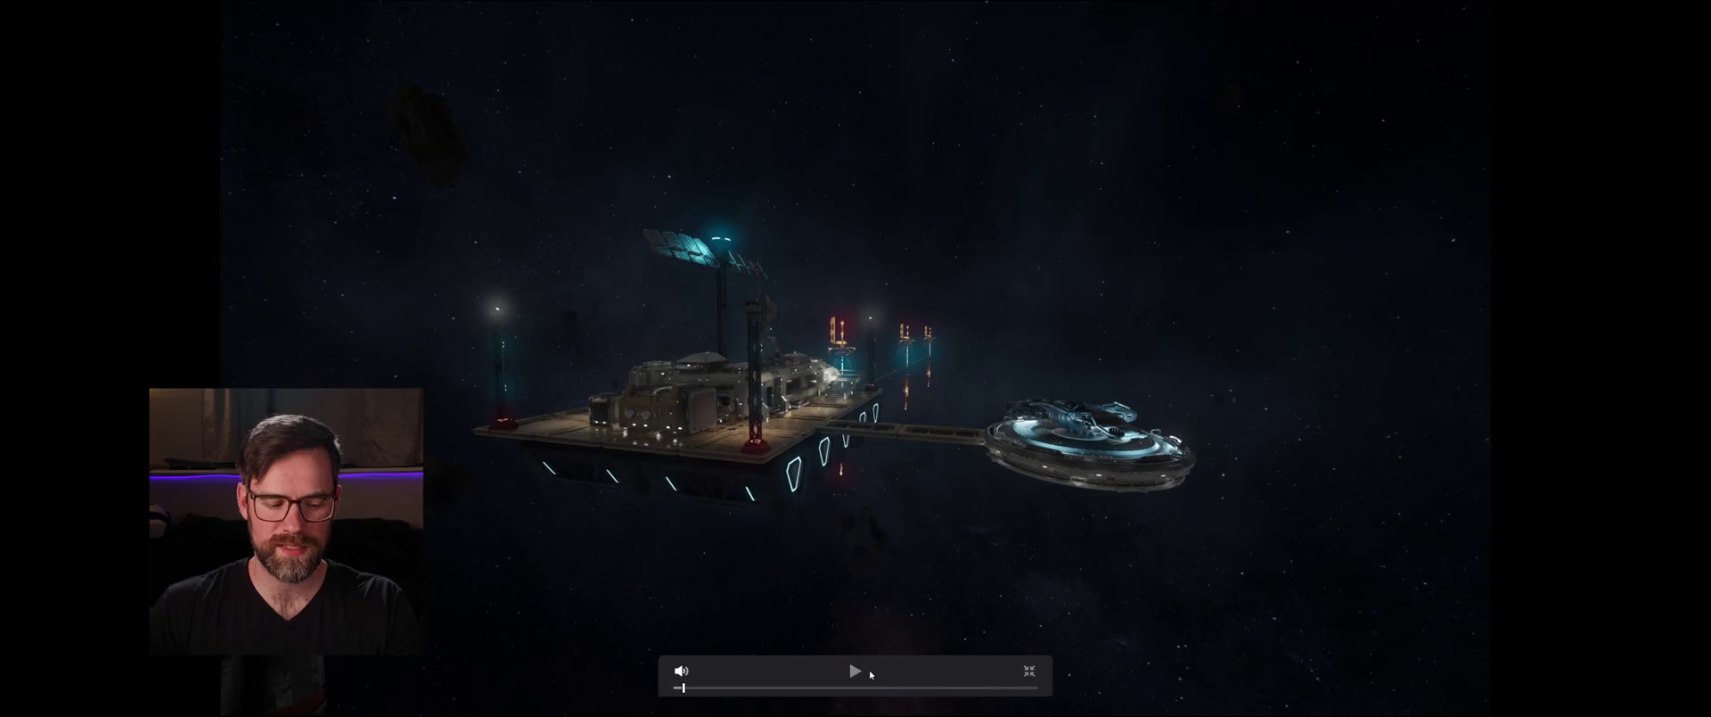
{"action": "key", "text": "Escape"}
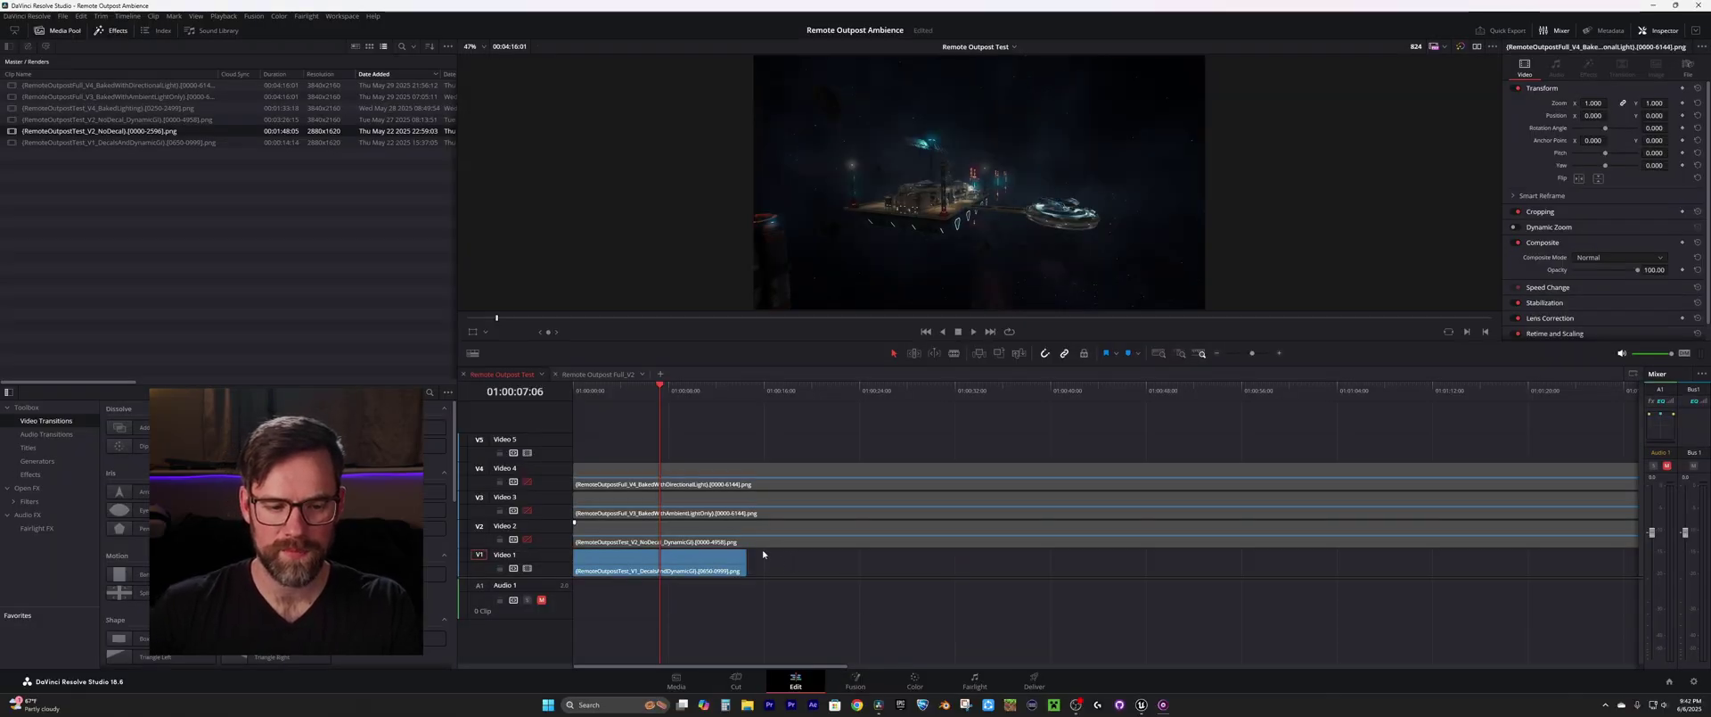
Step: Enable the Video 2 track and review the V2 NoDecal DynamicGI render full screen from about 17 seconds onward
{"action": "left_click", "coordinate": [526, 539]}
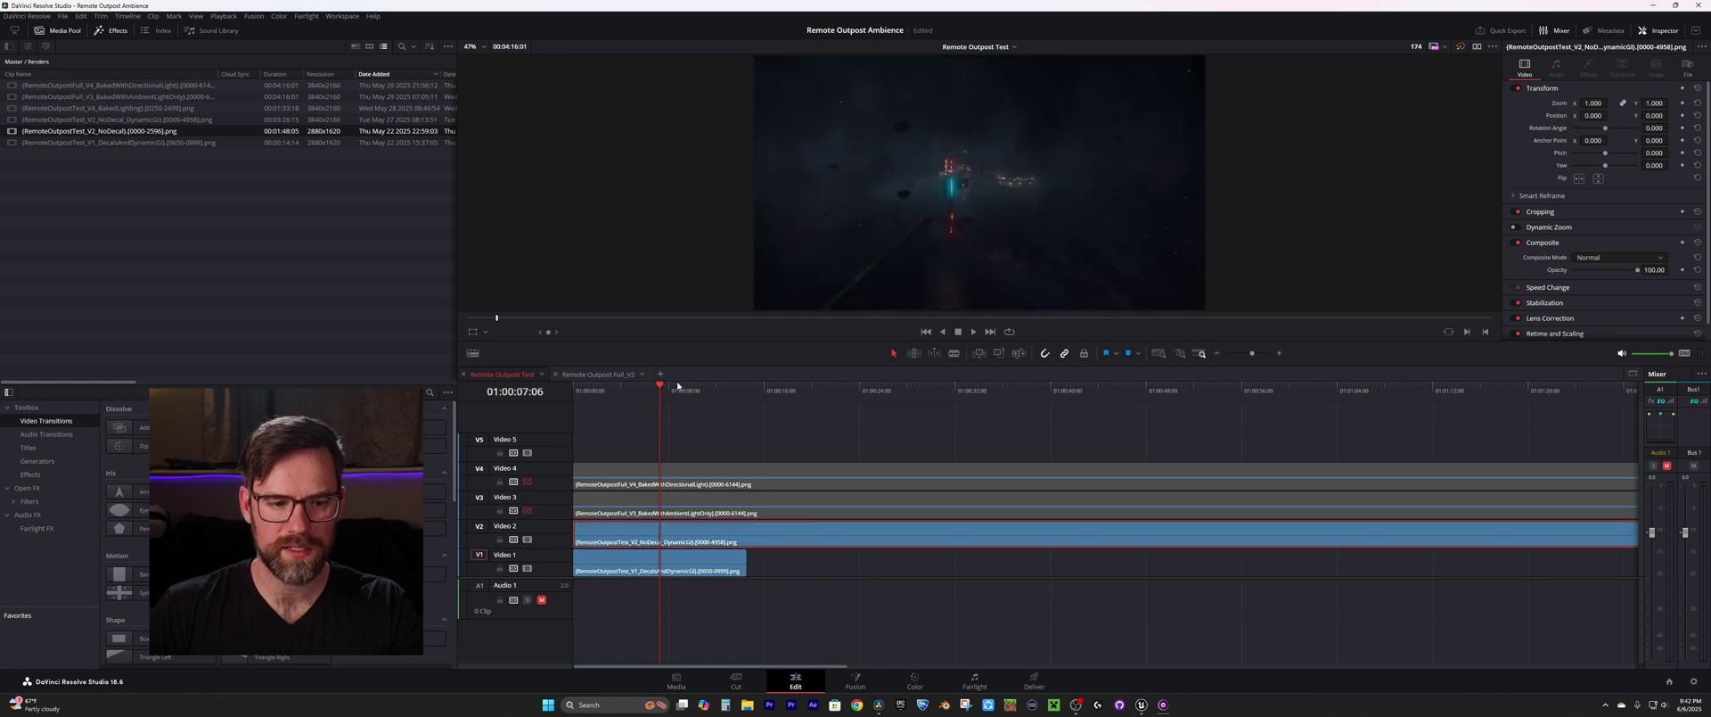
{"action": "left_click_drag", "start_coordinate": [629, 393], "coordinate": [780, 396]}
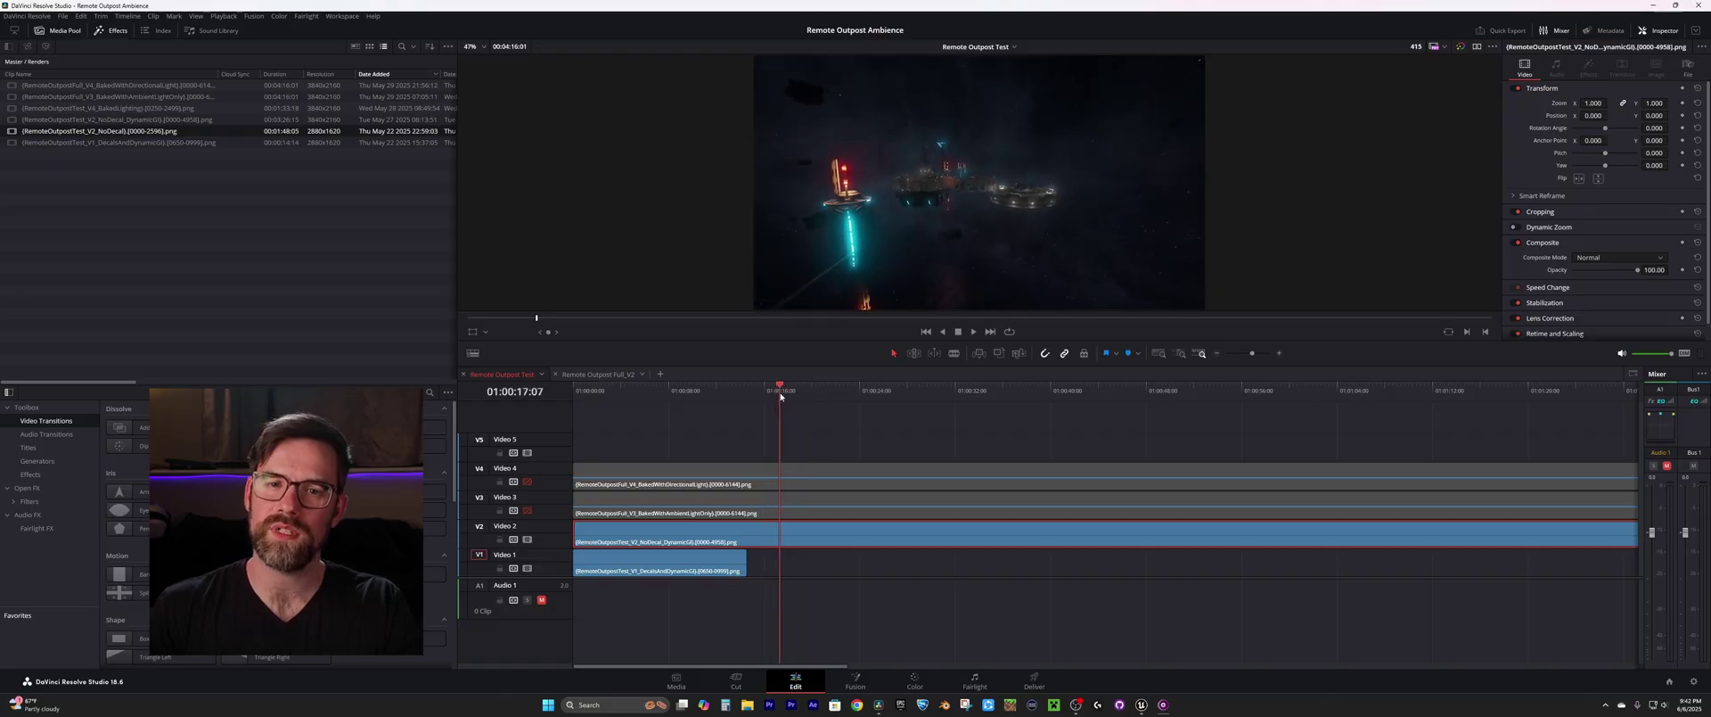
{"action": "key", "text": "space"}
{"action": "key", "text": "ctrl+f"}
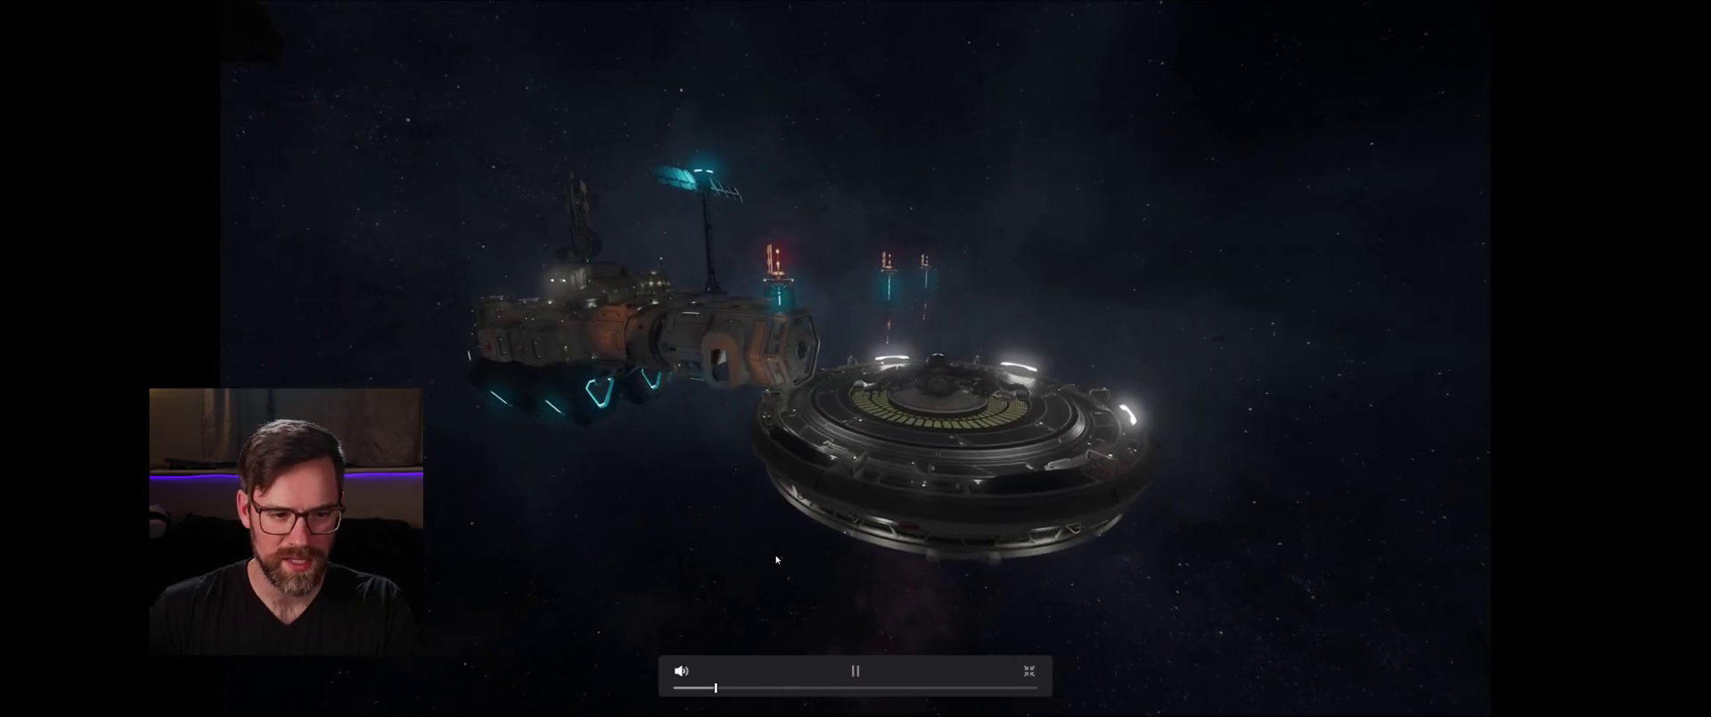
{"action": "left_click_drag", "start_coordinate": [717, 688], "coordinate": [773, 688]}
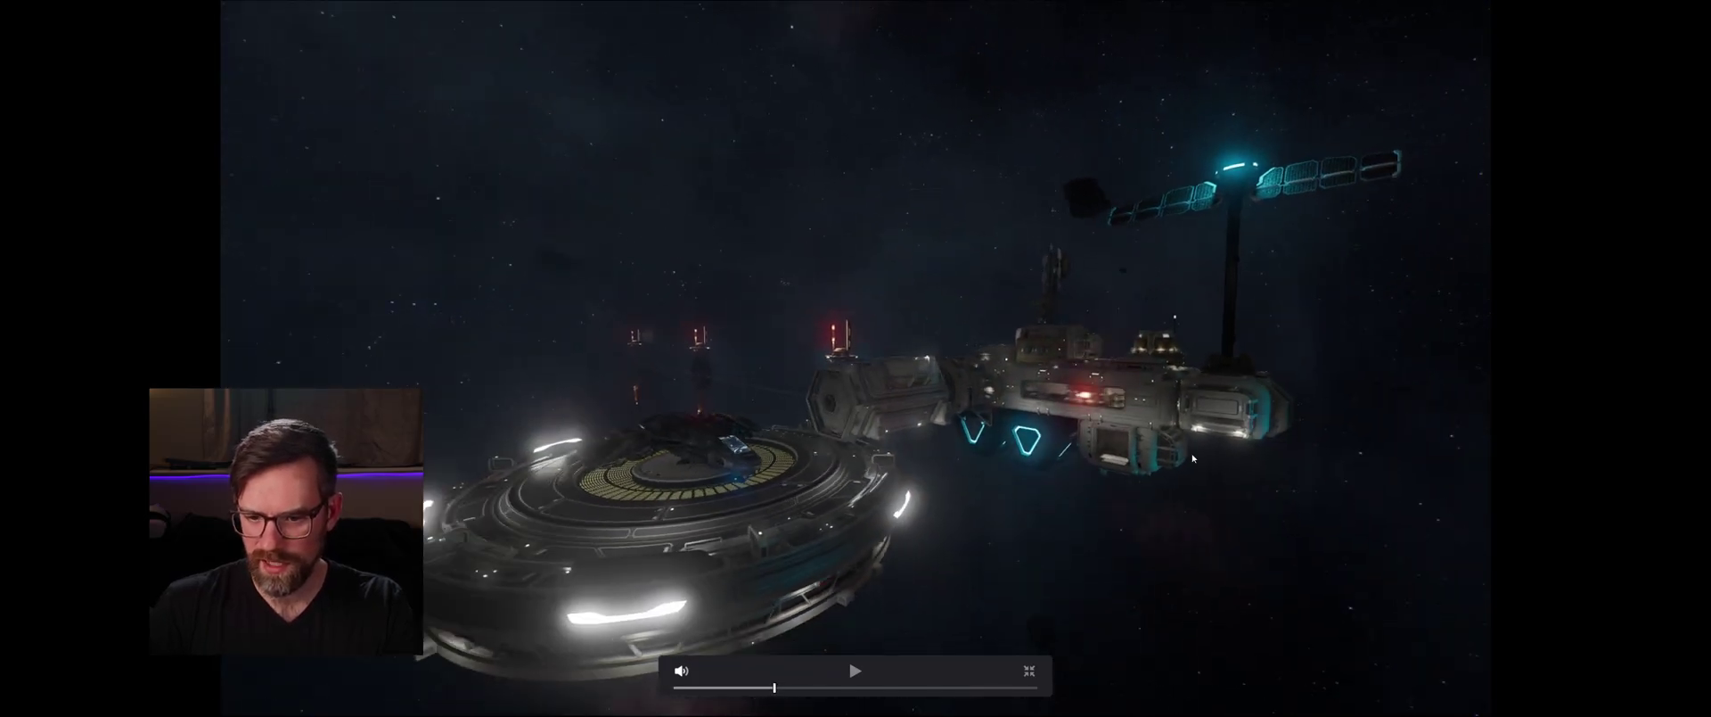
{"action": "key", "text": "space"}
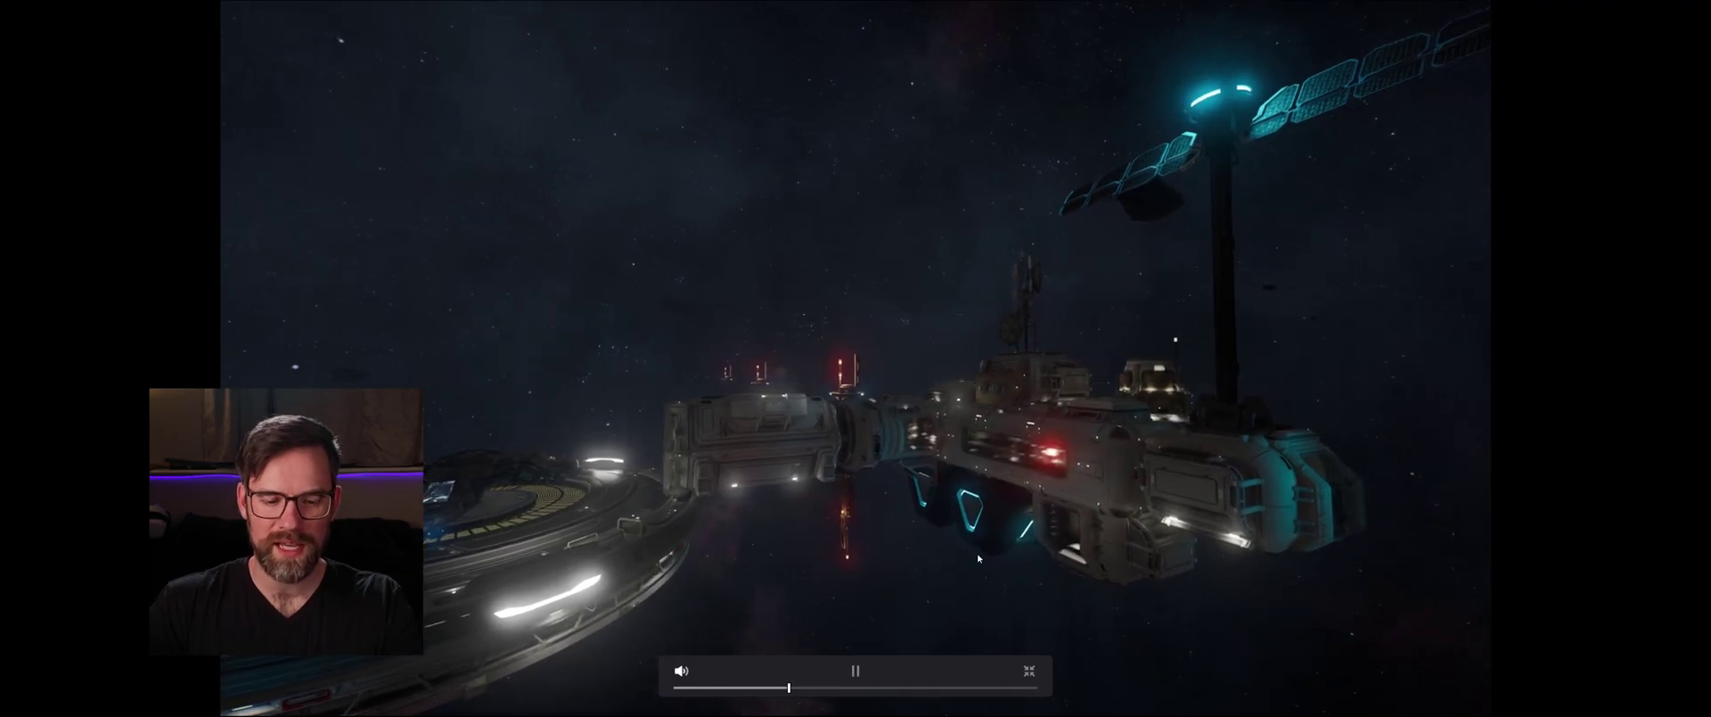
{"action": "left_click", "coordinate": [854, 671]}
{"action": "key", "text": "Escape"}
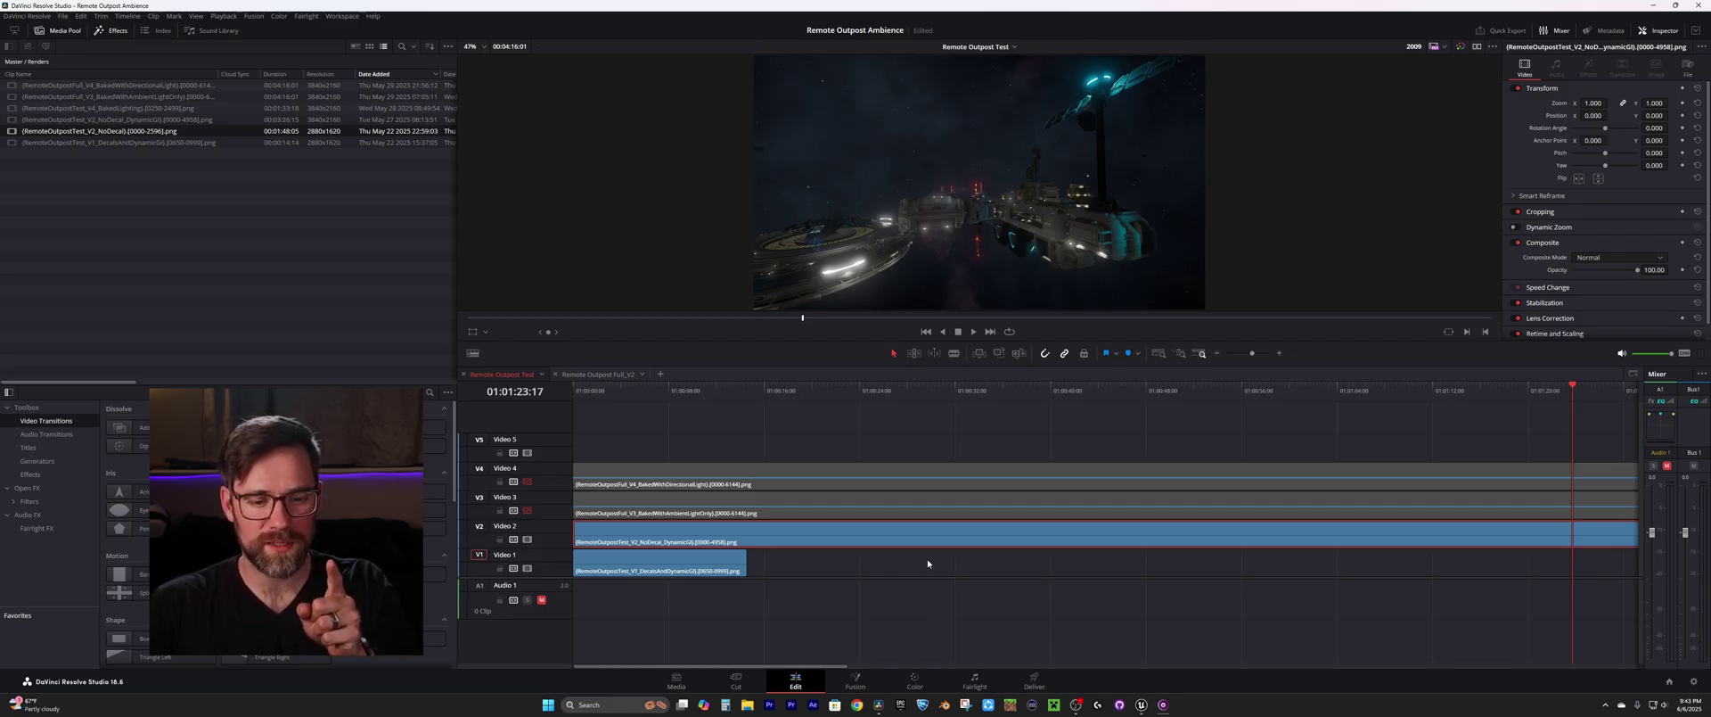
Step: Enable the Video 3 track and review its baked ambient-light-only V3 render full screen, scrubbing past the landing platform
{"action": "left_click", "coordinate": [529, 510]}
{"action": "left_click_drag", "start_coordinate": [623, 392], "coordinate": [655, 397]}
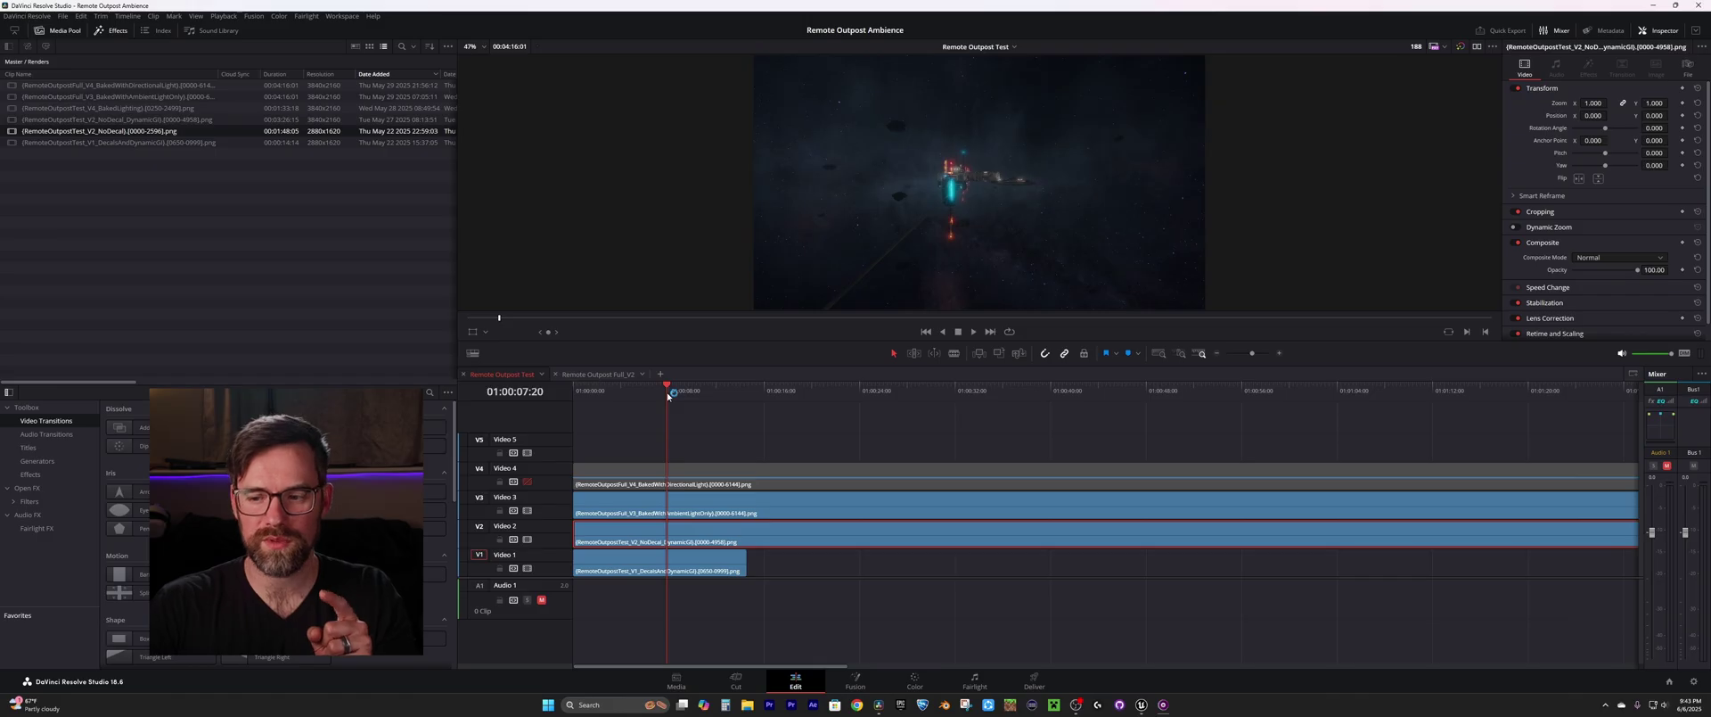
{"action": "key", "text": "space"}
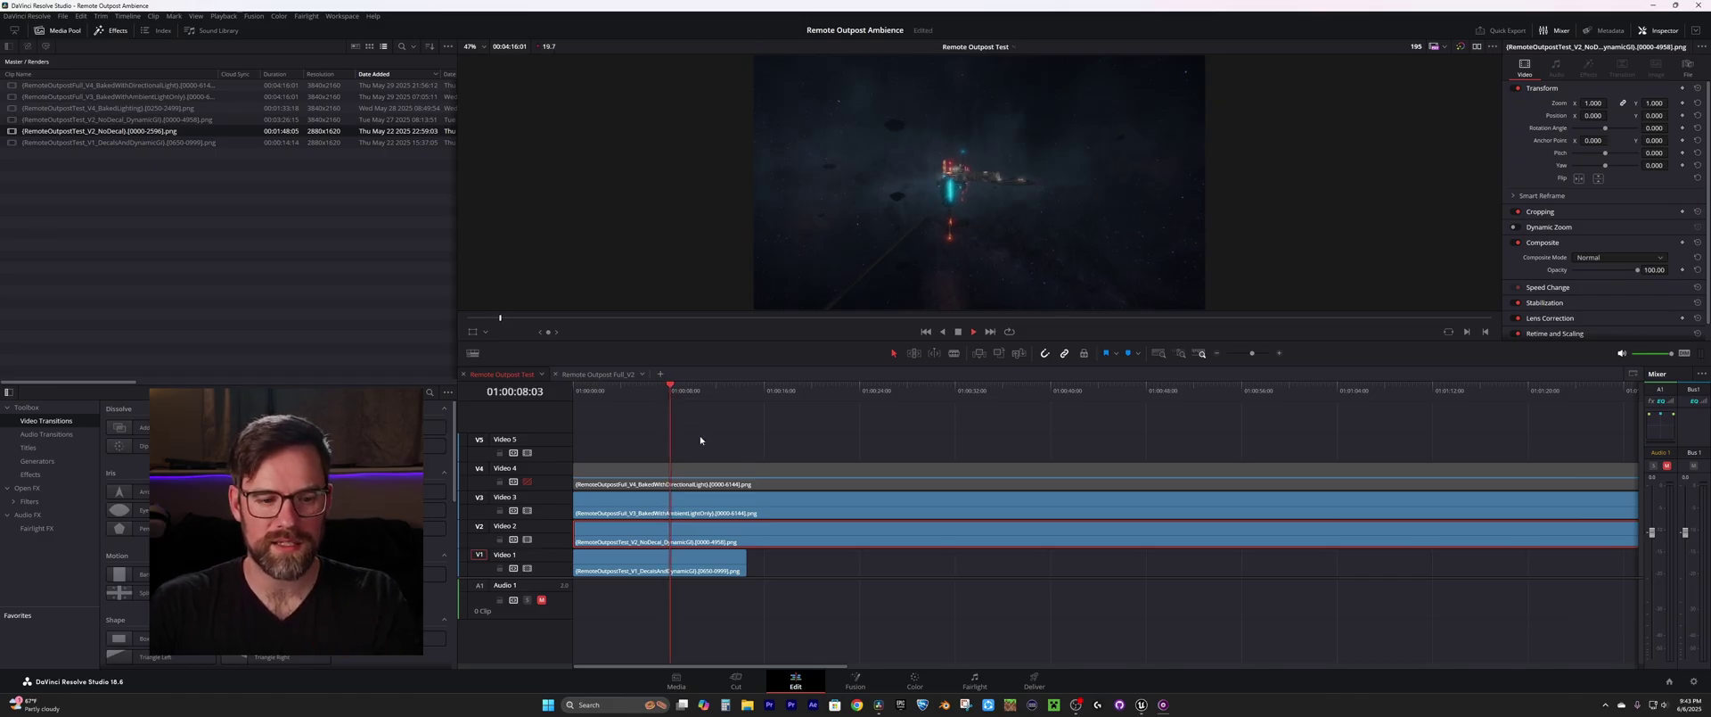
{"action": "key", "text": "p"}
{"action": "mouse_move", "coordinate": [753, 688]}
{"action": "left_click_drag", "start_coordinate": [693, 690], "coordinate": [717, 687]}
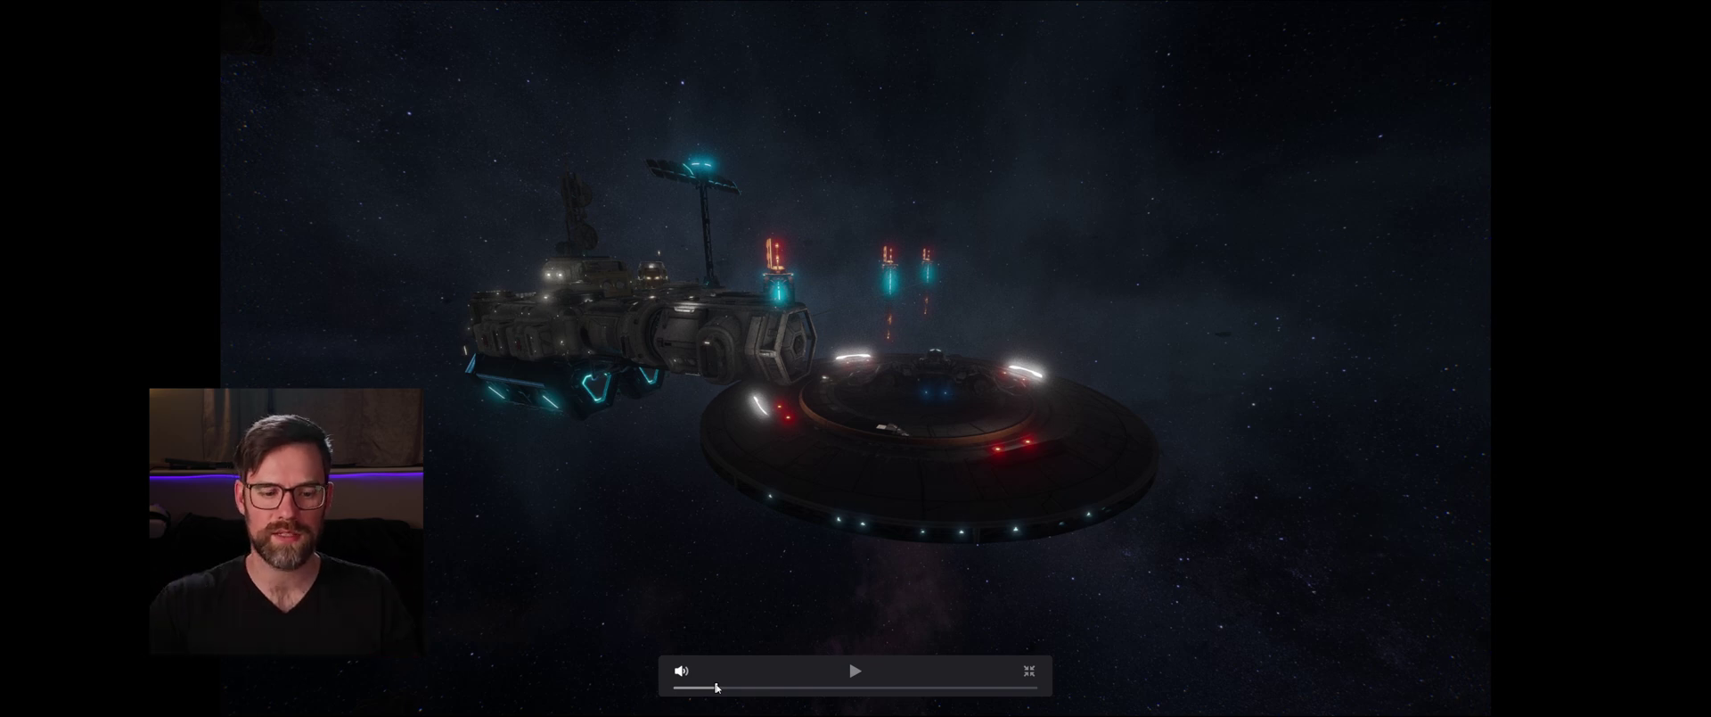
{"action": "key", "text": "space"}
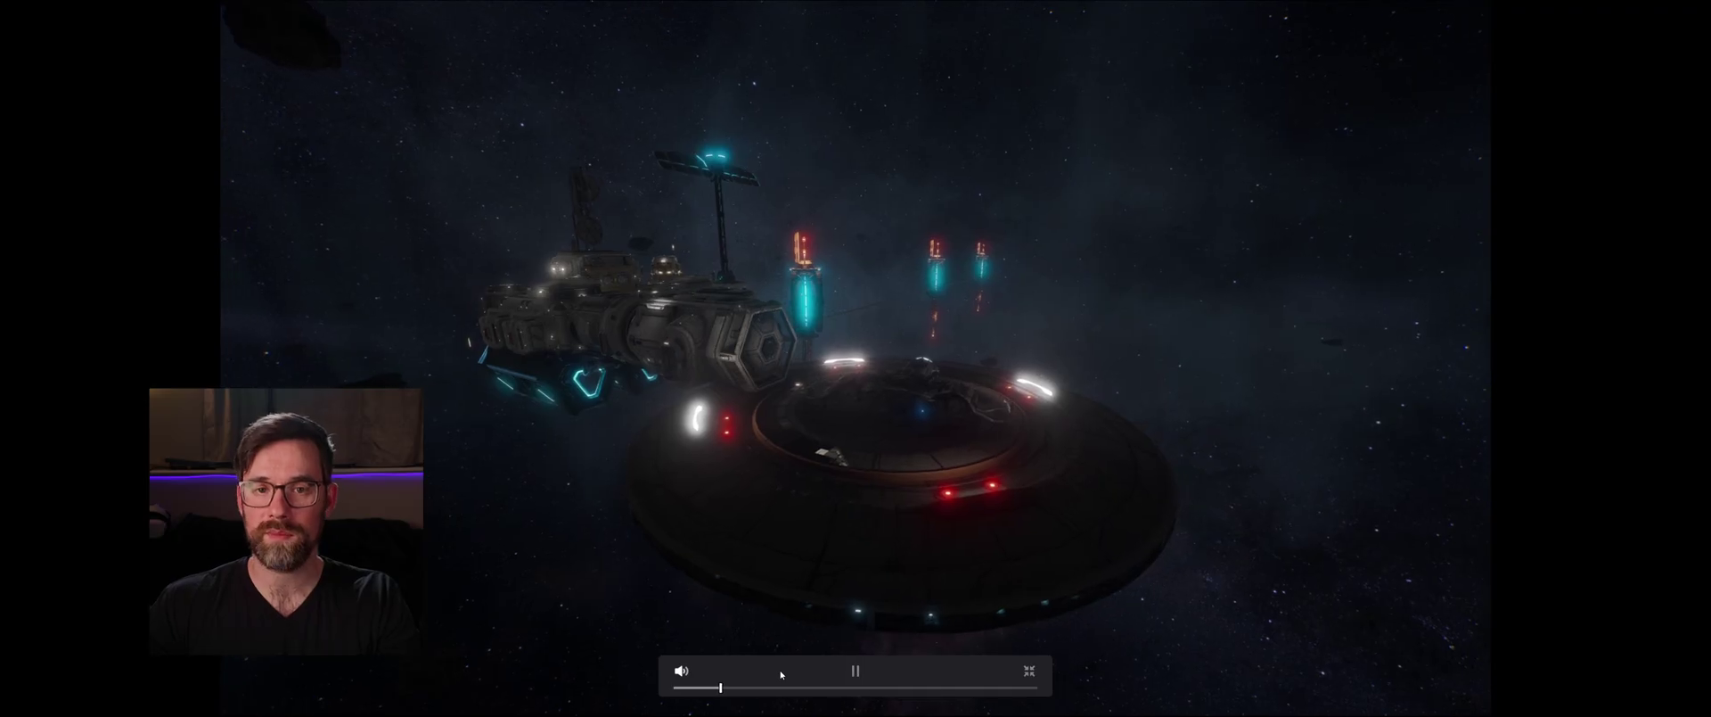
{"action": "left_click", "coordinate": [731, 688]}
{"action": "left_click_drag", "start_coordinate": [731, 688], "coordinate": [733, 689]}
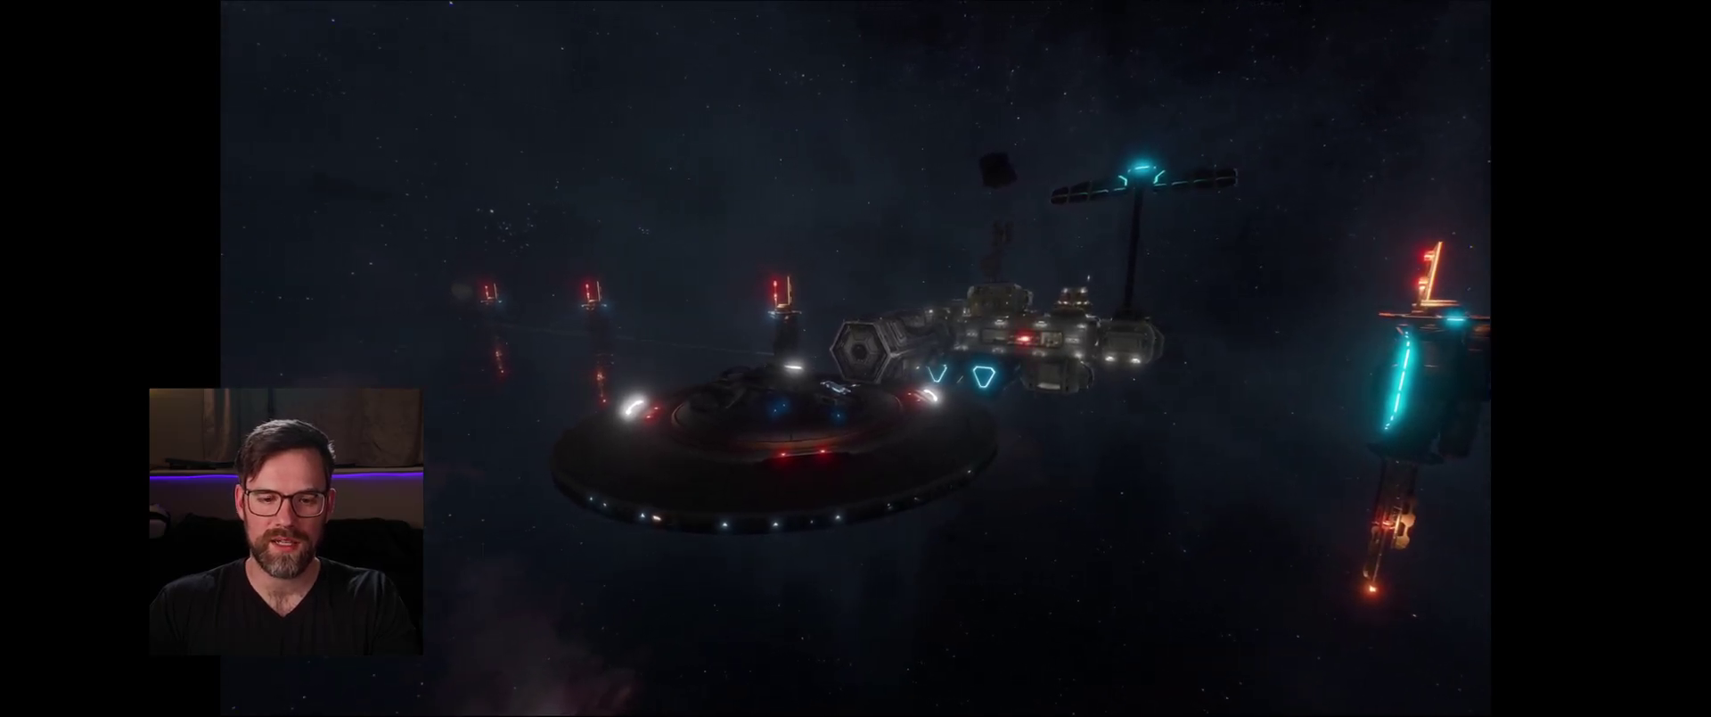
Step: Switch to the browser and examine the sci fi space station art image results, enlarging several station concepts as lighting references
{"action": "mouse_move", "coordinate": [1034, 413]}
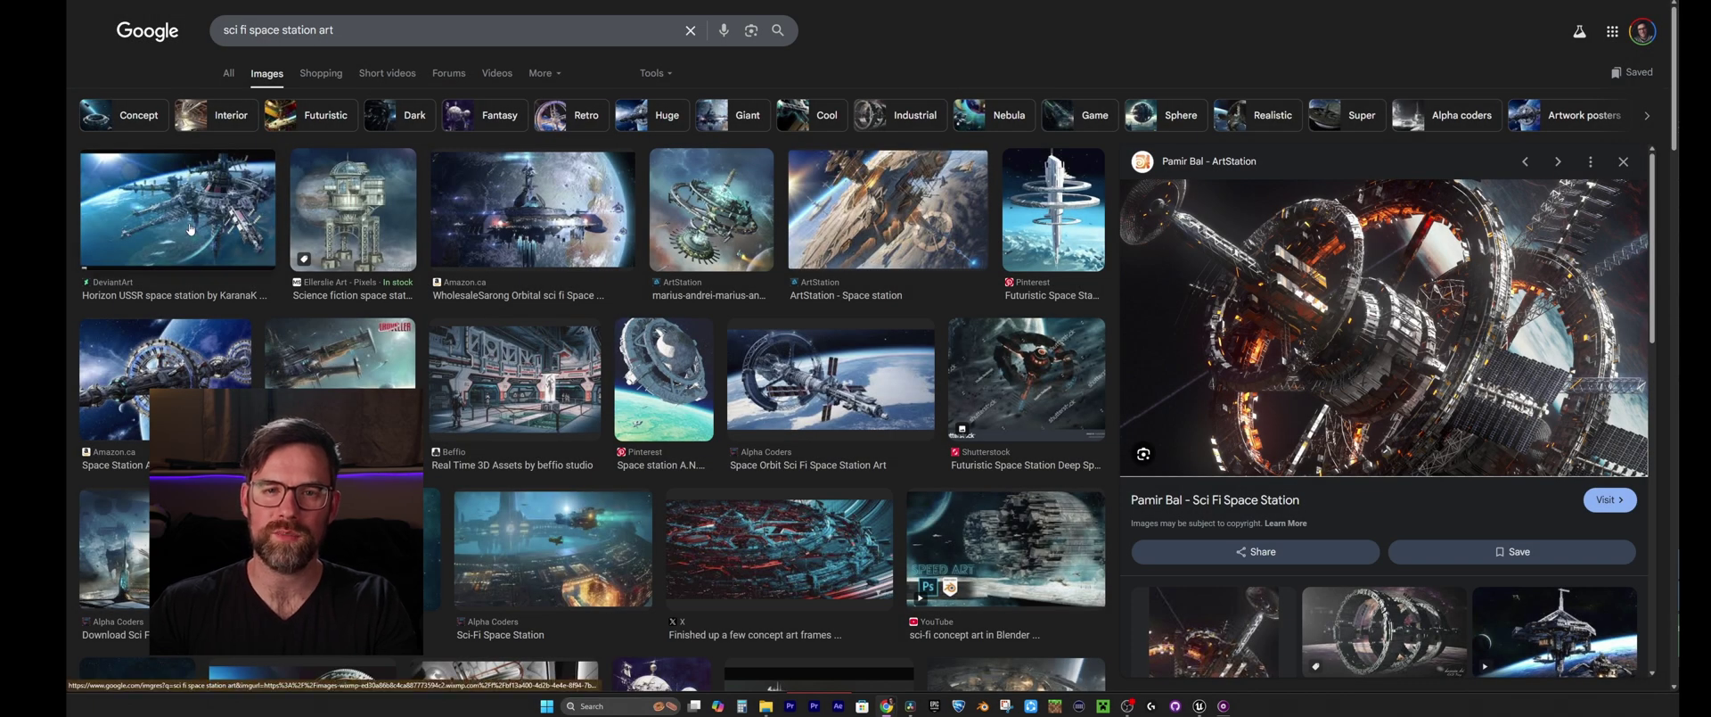
{"action": "left_click", "coordinate": [189, 229]}
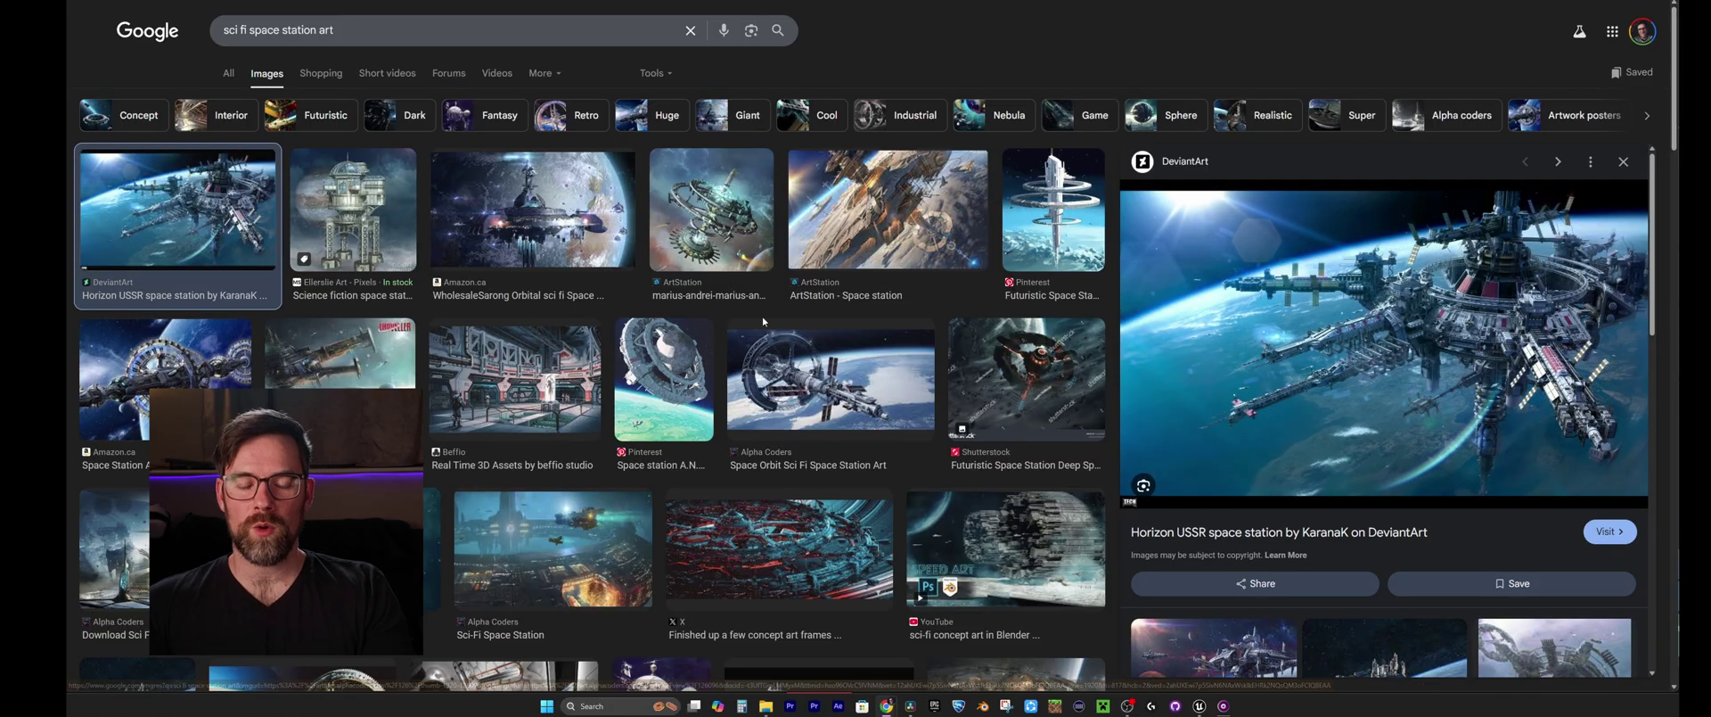
{"action": "scroll", "coordinate": [825, 331], "scroll_direction": "down", "scroll_amount": 2}
{"action": "scroll", "coordinate": [825, 332], "scroll_direction": "down", "scroll_amount": 5}
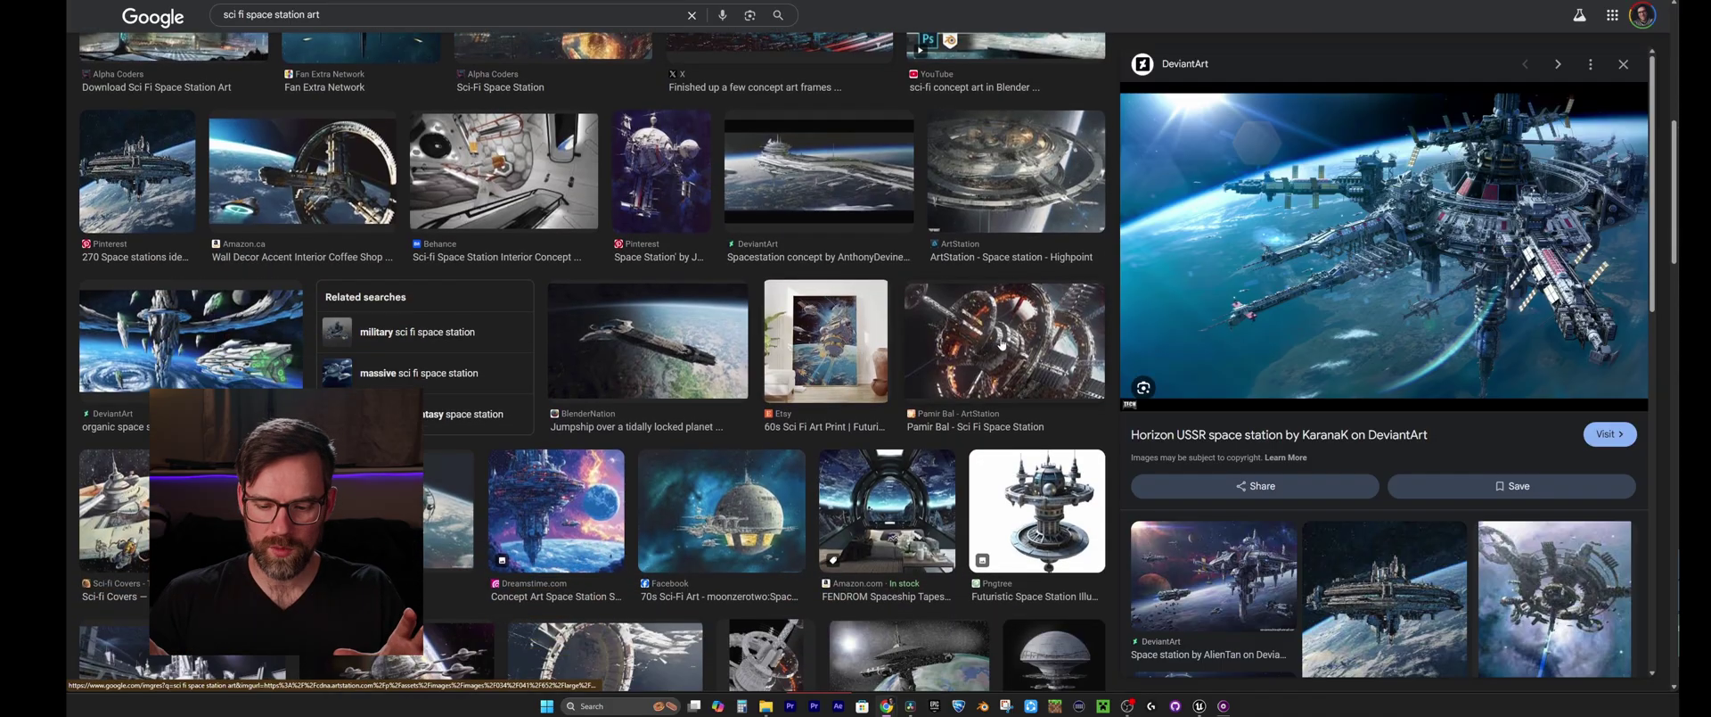
{"action": "left_click", "coordinate": [1002, 345]}
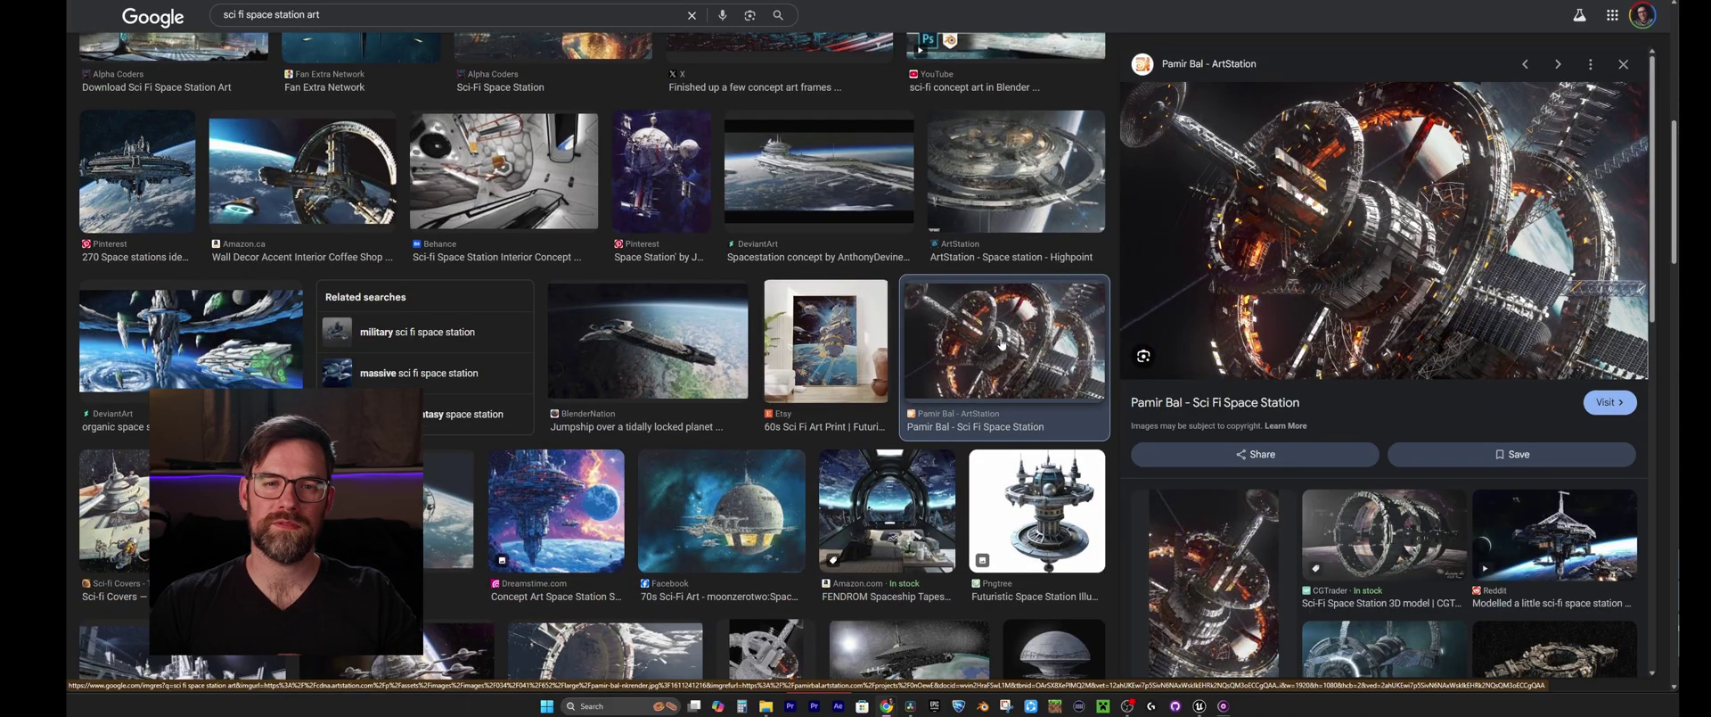
{"action": "left_click", "coordinate": [316, 179]}
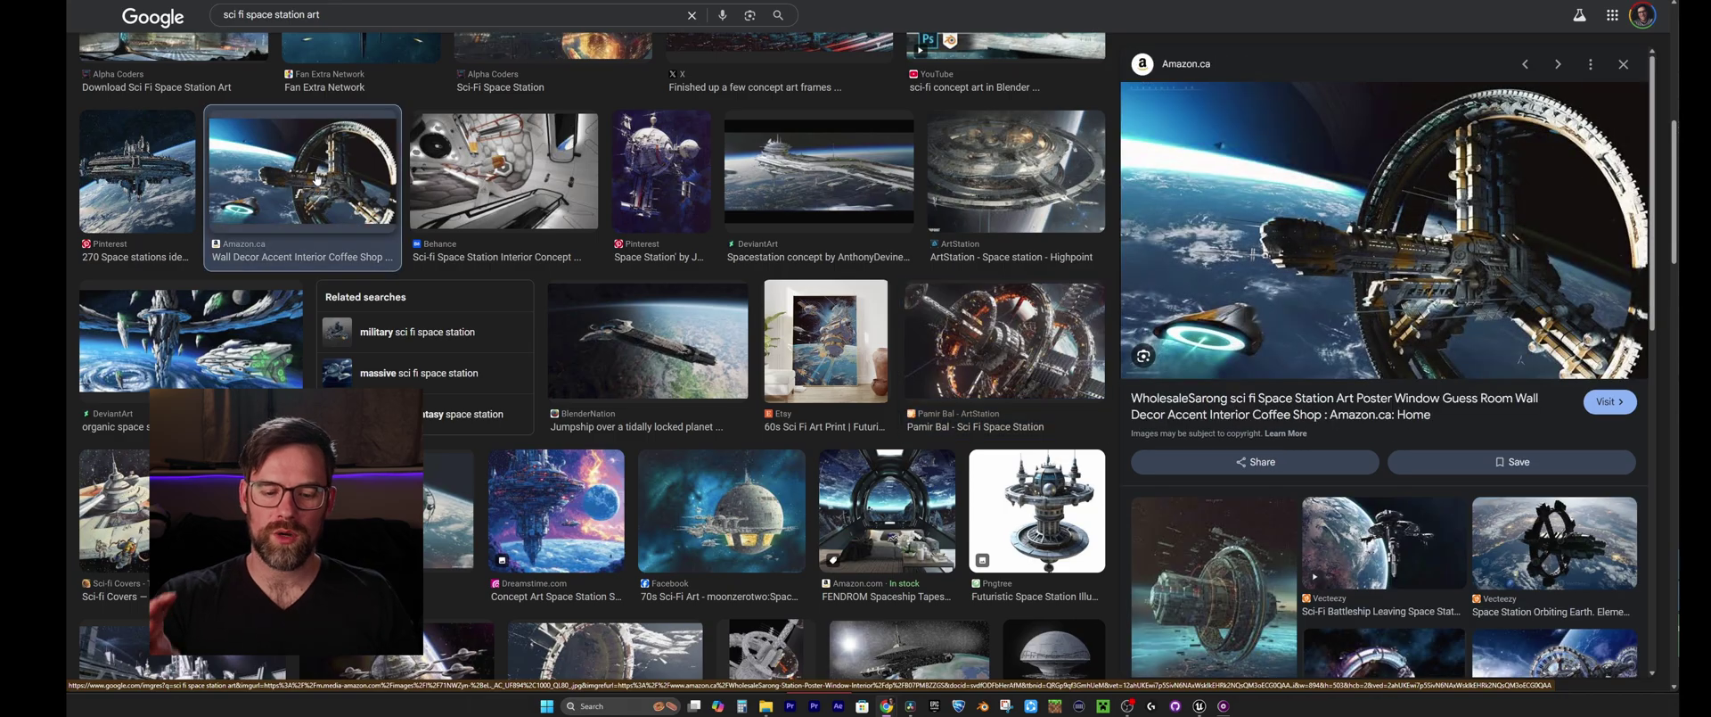
{"action": "left_click", "coordinate": [154, 176]}
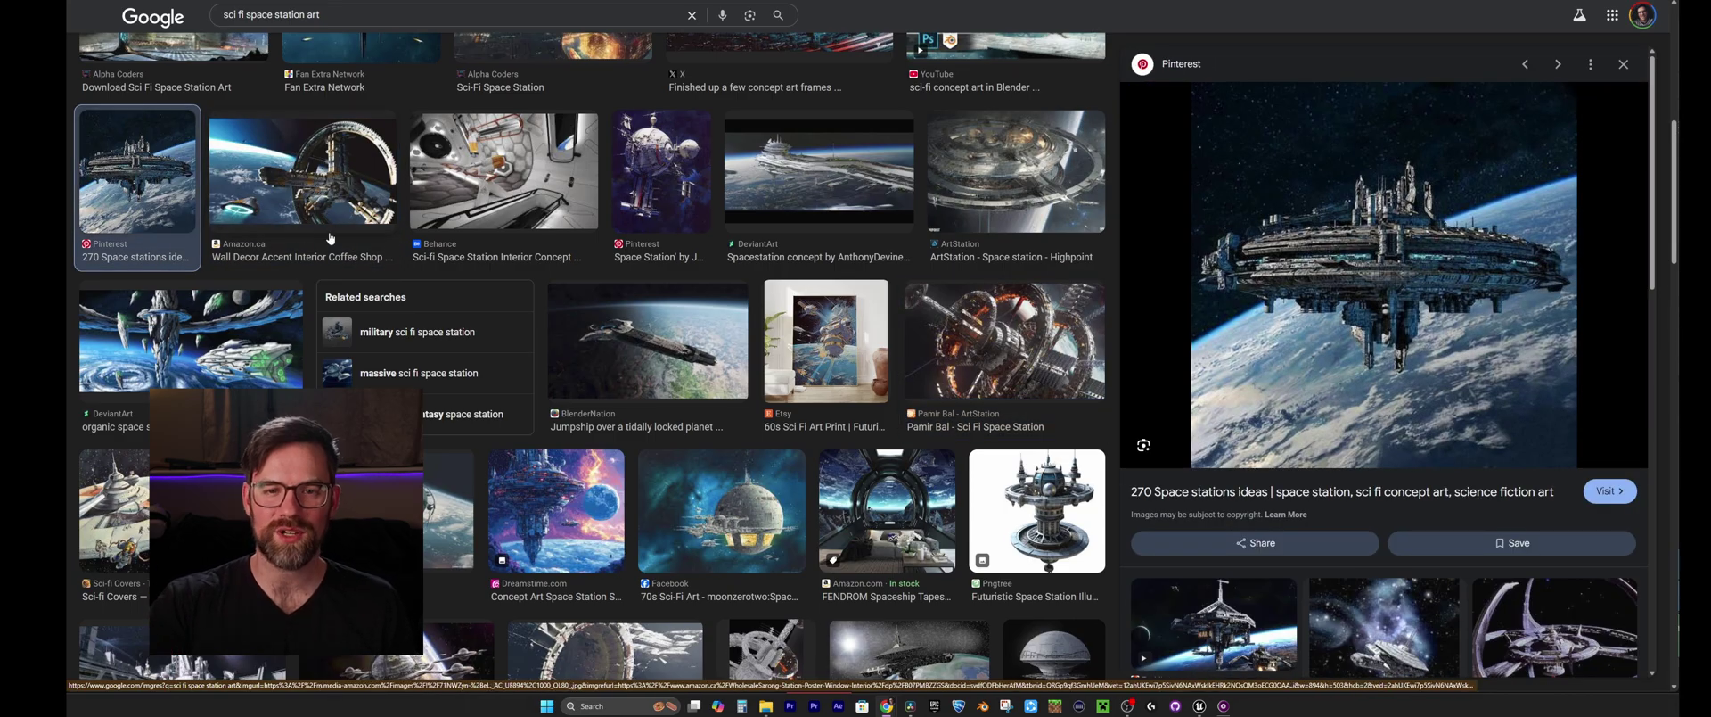
{"action": "scroll", "coordinate": [445, 242], "scroll_direction": "down", "scroll_amount": 3}
{"action": "scroll", "coordinate": [445, 241], "scroll_direction": "down", "scroll_amount": 1}
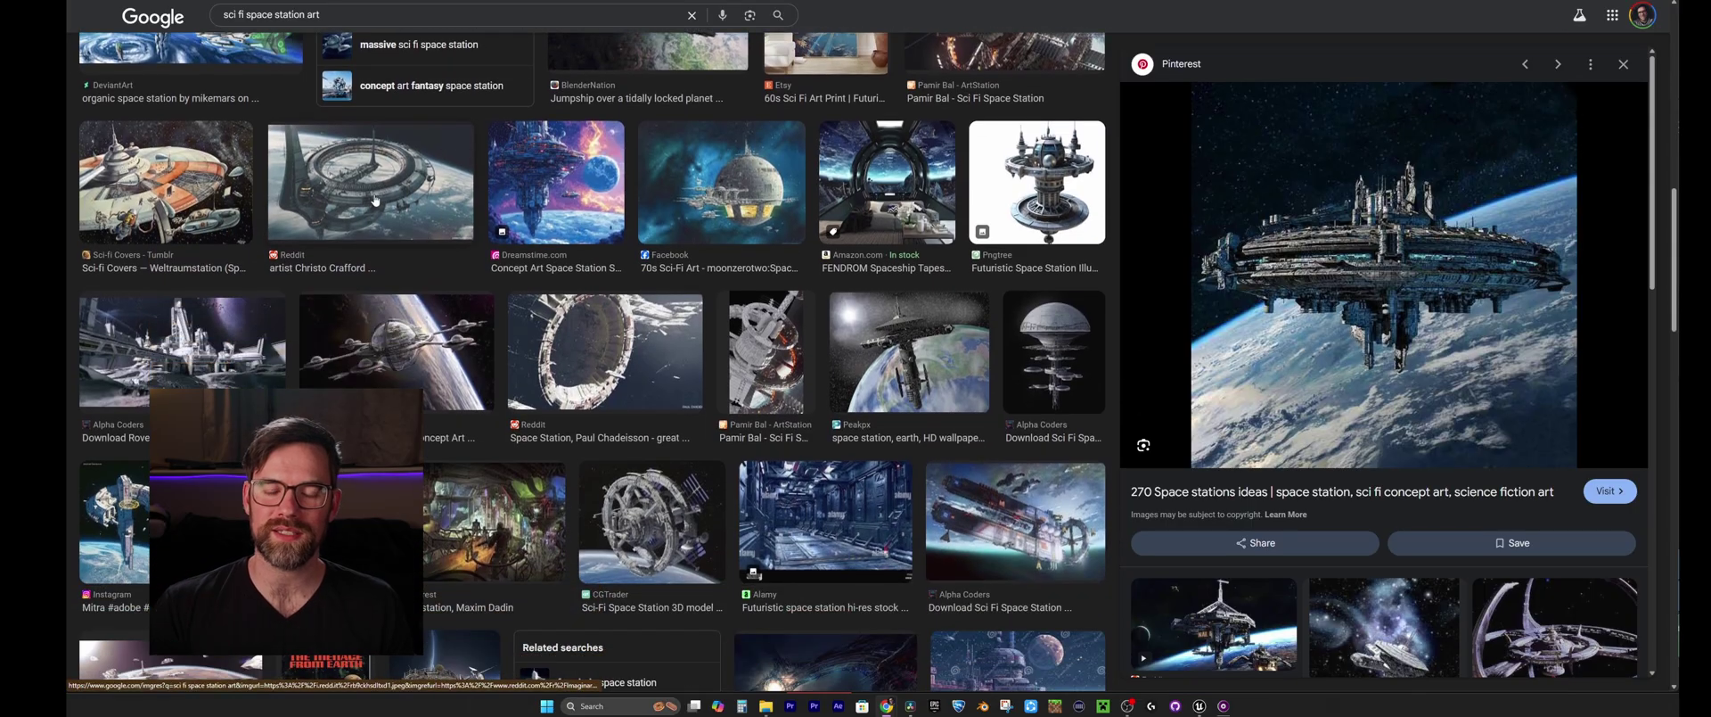
{"action": "left_click", "coordinate": [375, 200]}
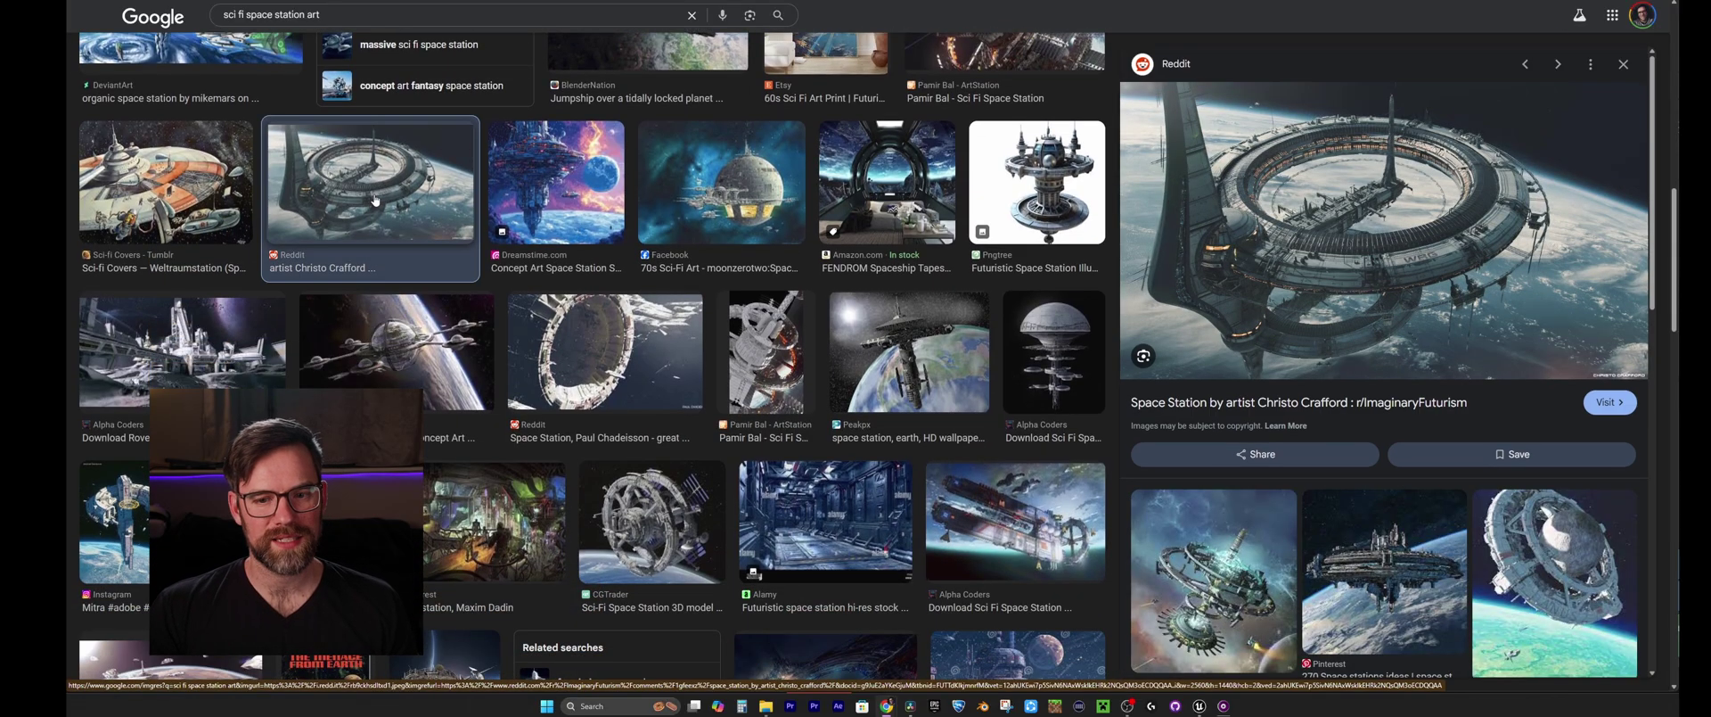
{"action": "scroll", "coordinate": [447, 214], "scroll_direction": "down", "scroll_amount": 2}
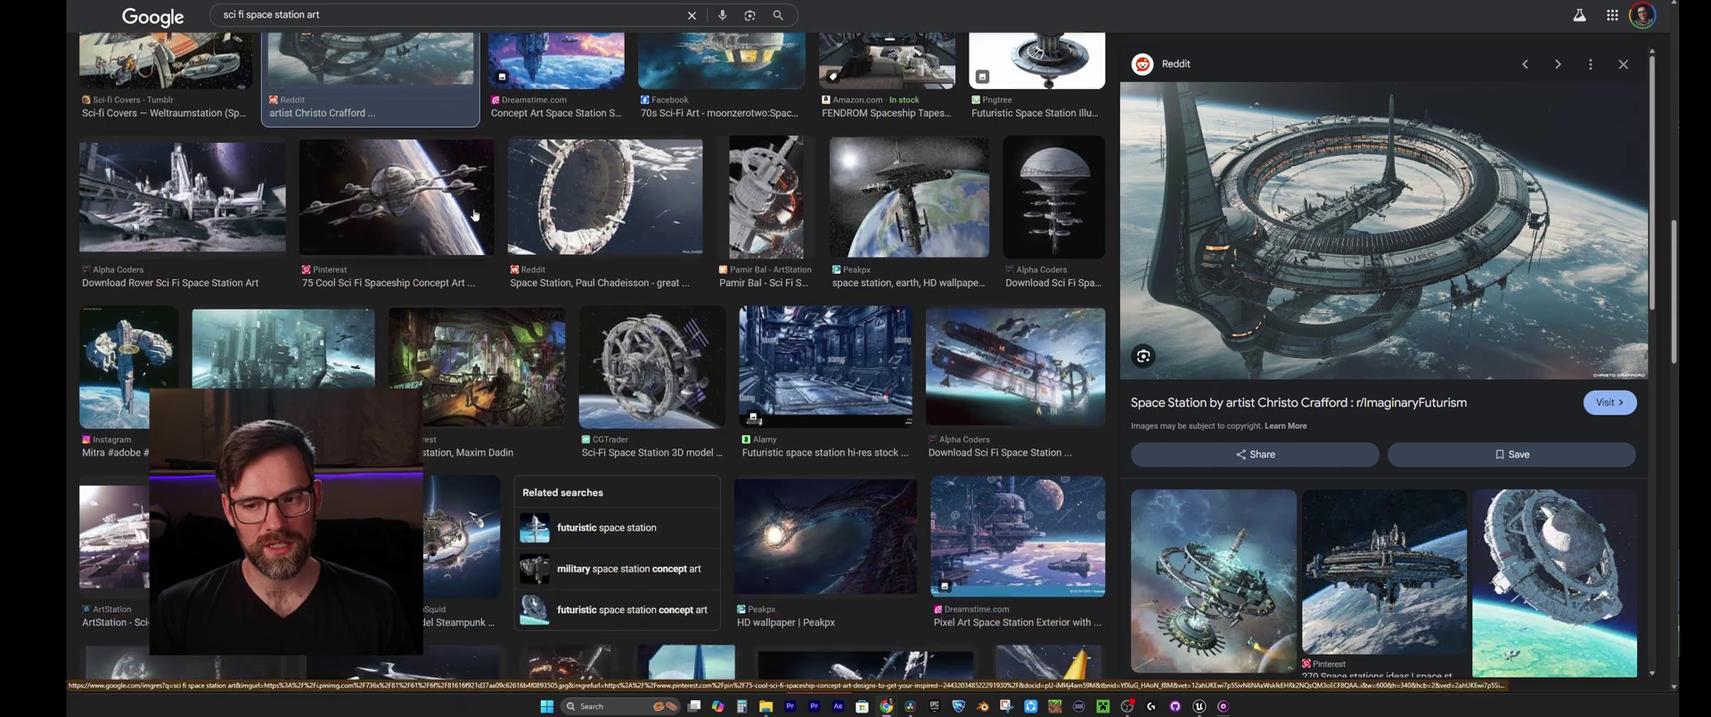
{"action": "left_click", "coordinate": [572, 195]}
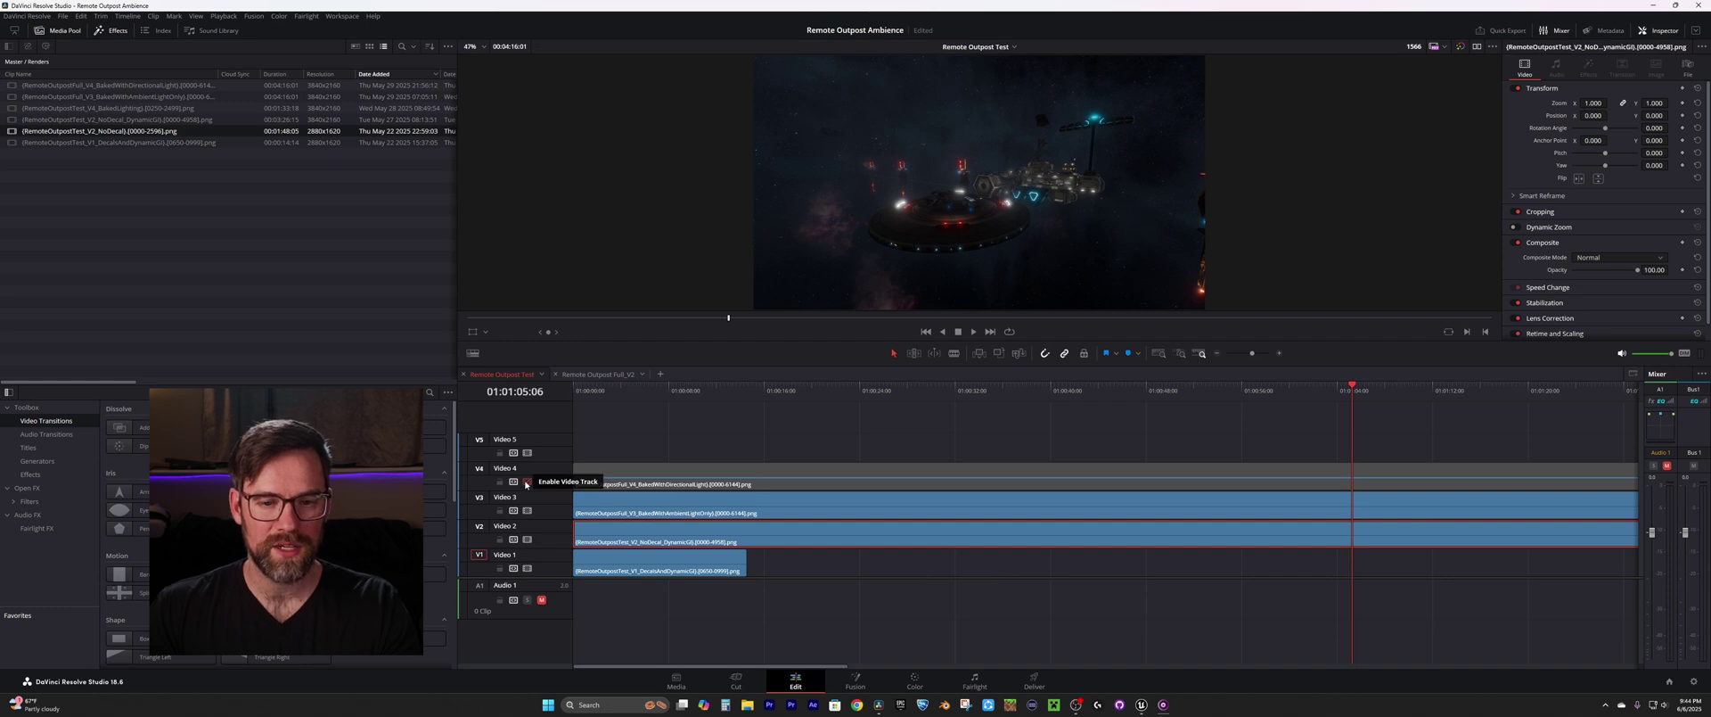
Step: Enable the Video 4 track in DaVinci Resolve and review the V4 baked-with-directional-light render full screen around the landing platform
{"action": "left_click", "coordinate": [526, 482]}
{"action": "mouse_move", "coordinate": [719, 389]}
{"action": "left_mouse_down"}
{"action": "mouse_move", "coordinate": [650, 390]}
{"action": "mouse_move", "coordinate": [746, 392]}
{"action": "left_mouse_up"}
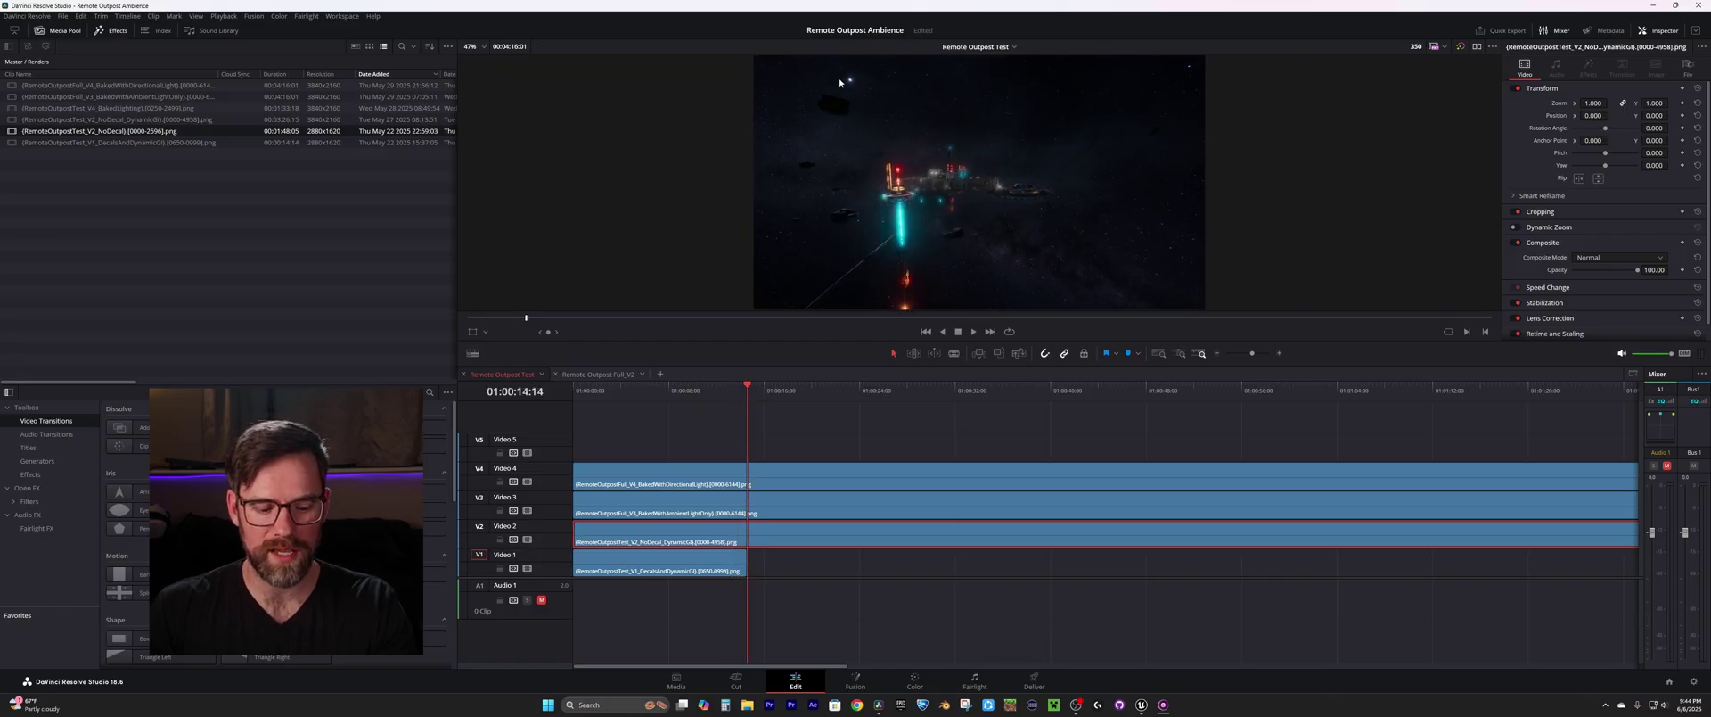
{"action": "key", "text": "ctrl+f"}
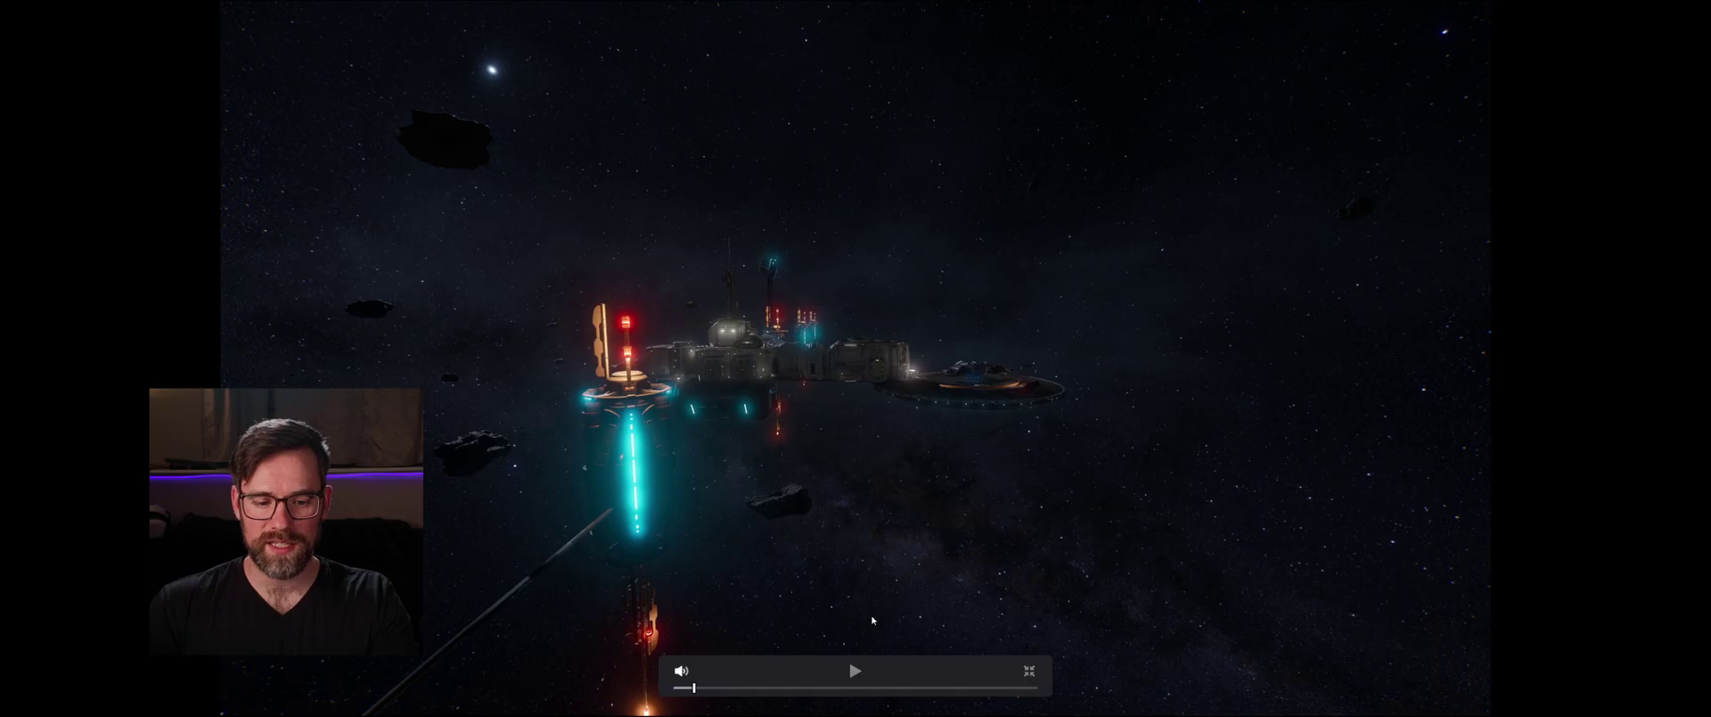
{"action": "left_click_drag", "start_coordinate": [696, 689], "coordinate": [727, 692]}
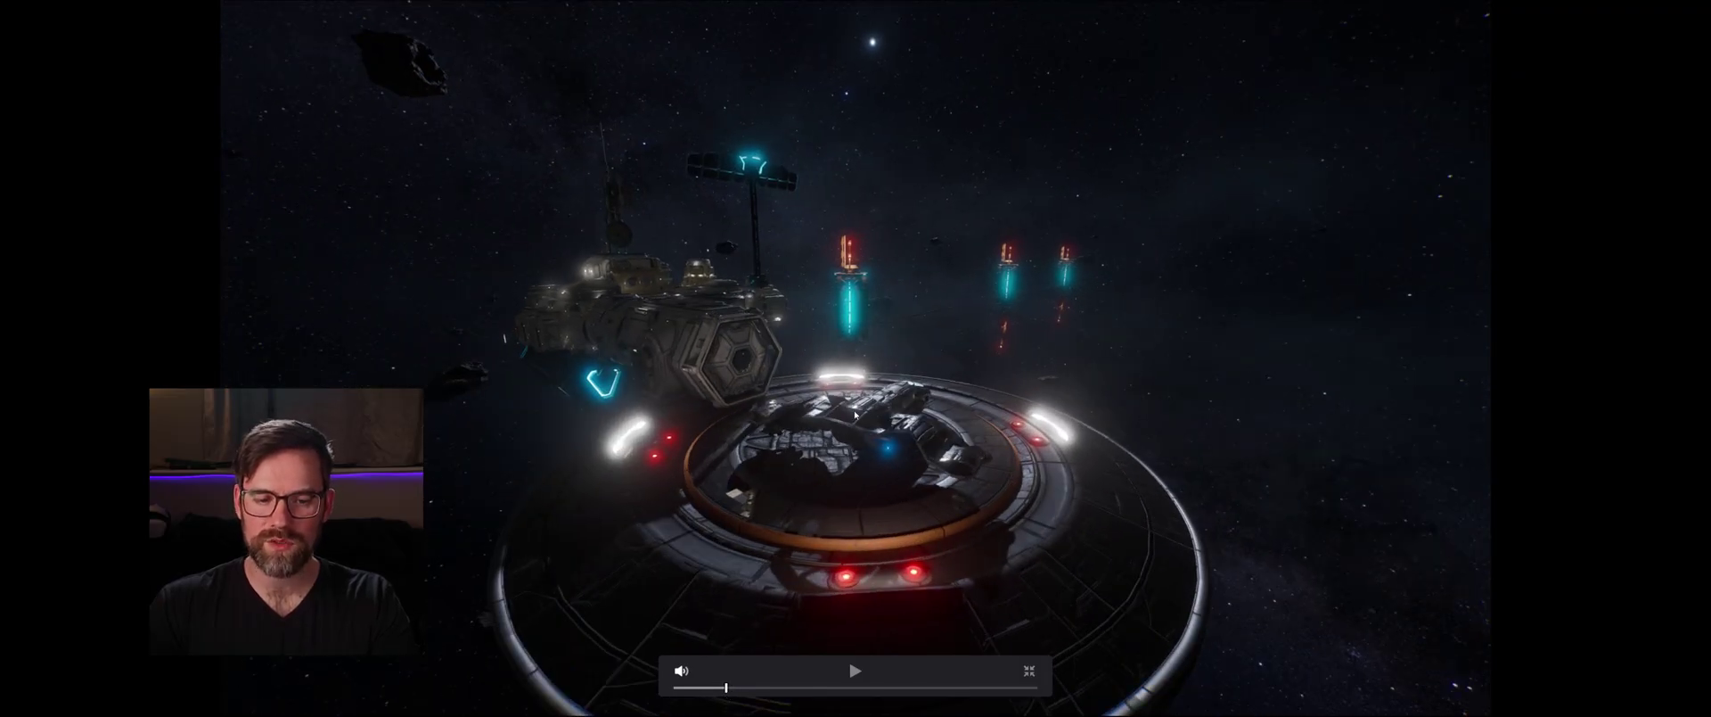
Step: Finish the full-screen V4 review, return the playhead to about 5 seconds, and disable the Video 4, Video 3 and Video 2 tracks
{"action": "key", "text": "space"}
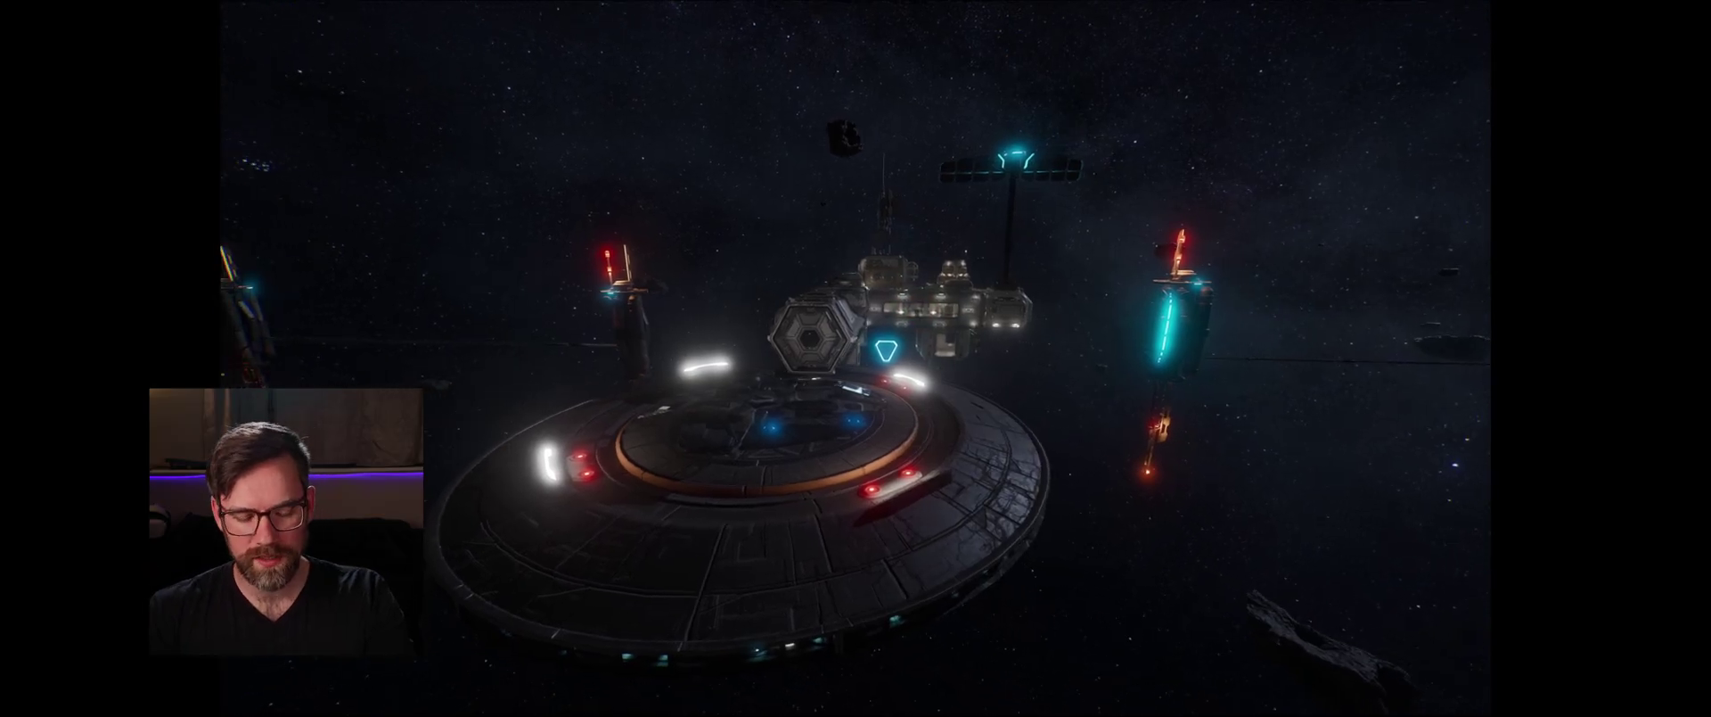
{"action": "key", "text": "Escape"}
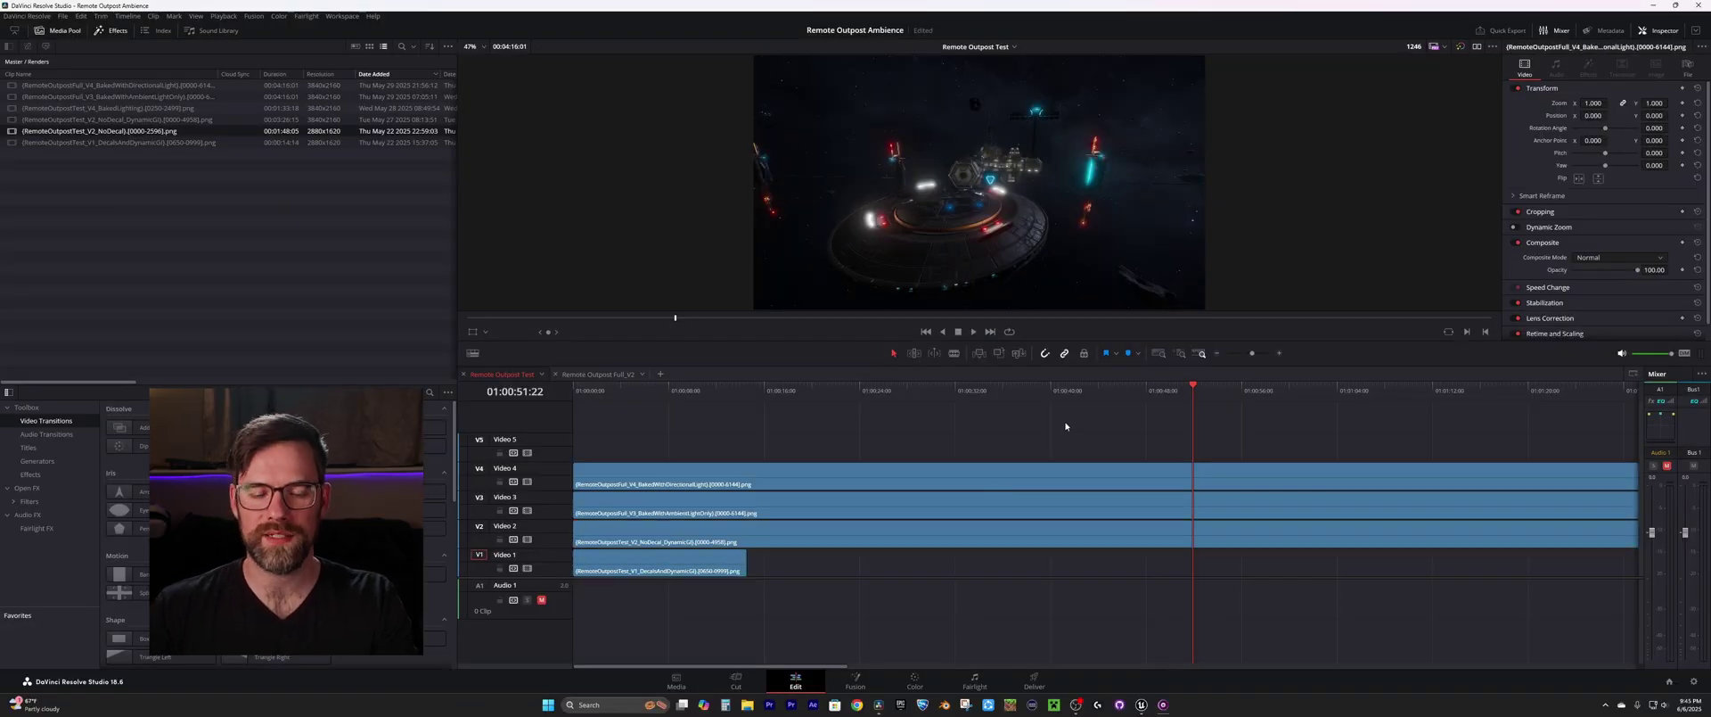
{"action": "scroll", "coordinate": [1065, 420], "scroll_direction": "down", "scroll_amount": 4, "text": "ctrl"}
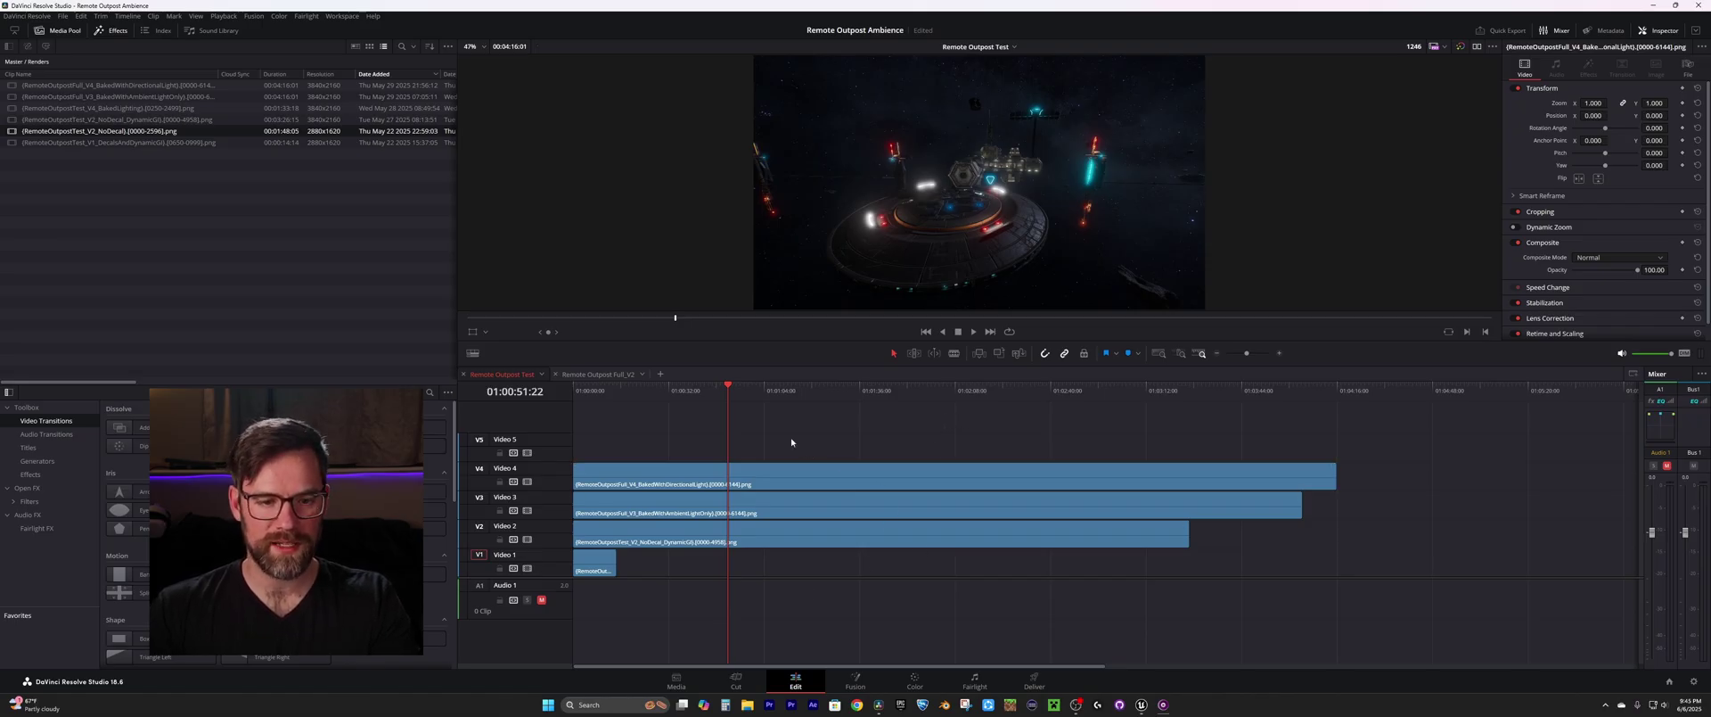
{"action": "left_click_drag", "start_coordinate": [723, 395], "coordinate": [588, 402]}
{"action": "left_click", "coordinate": [526, 481]}
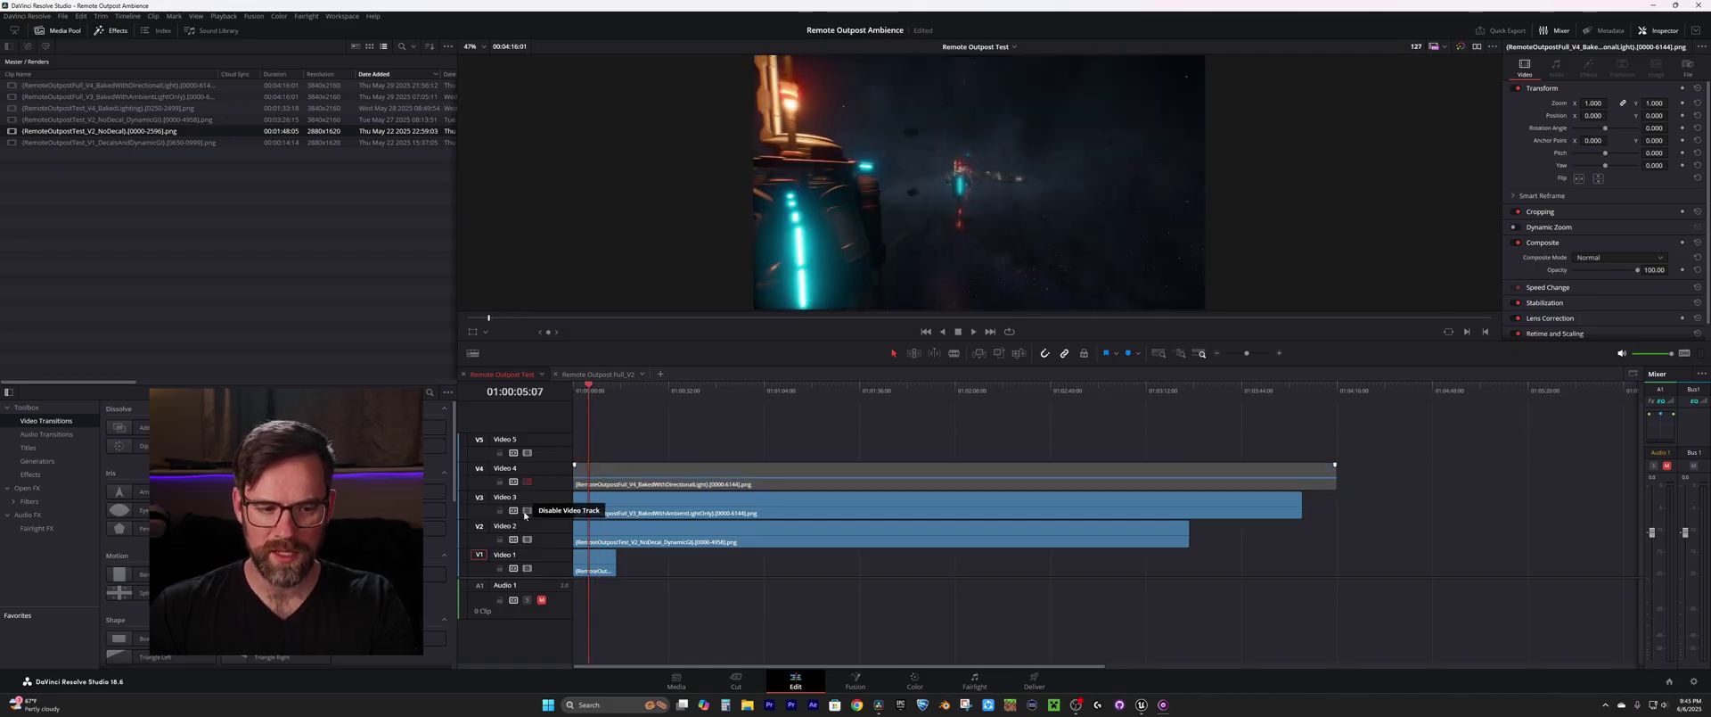
{"action": "left_click", "coordinate": [527, 509]}
{"action": "left_click", "coordinate": [527, 539]}
Step: Review the V1 decals and dynamic GI render full screen, scrubbing through the wide view of the station and landing platform
{"action": "scroll", "coordinate": [717, 395], "scroll_direction": "up", "scroll_amount": 8, "text": "alt"}
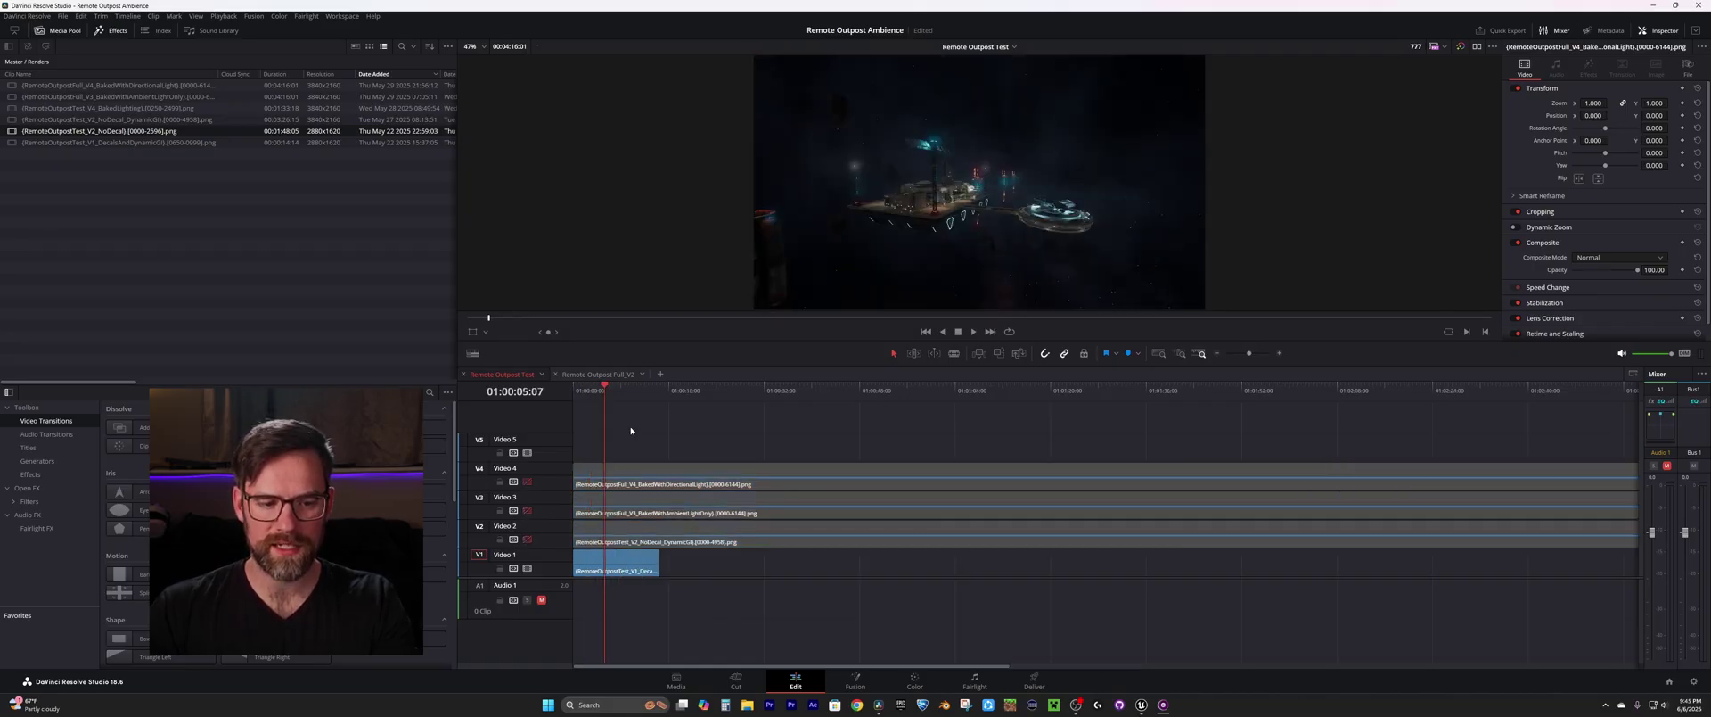
{"action": "left_click_drag", "start_coordinate": [716, 394], "coordinate": [762, 388]}
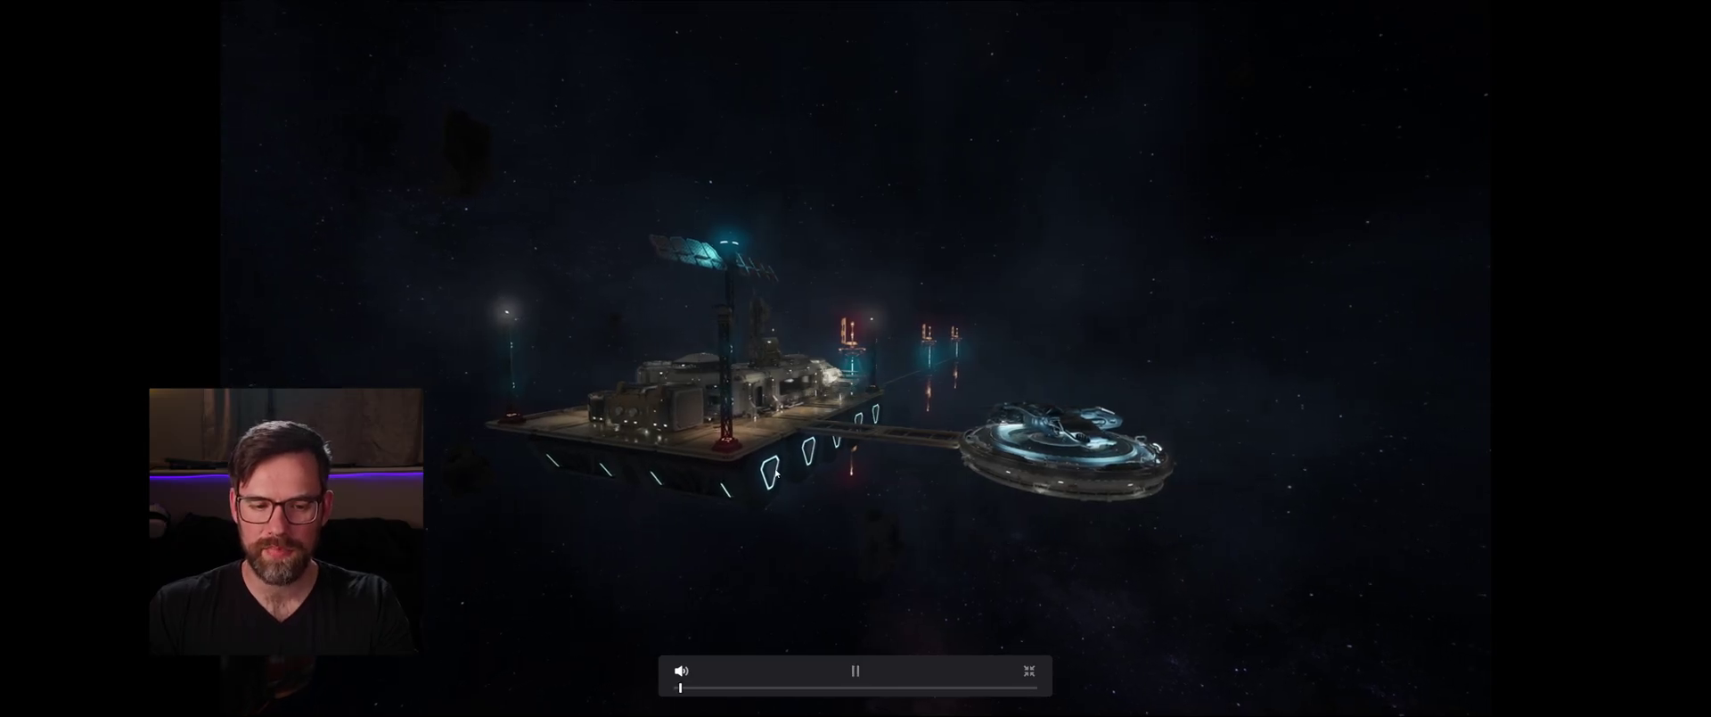
{"action": "key", "text": "space"}
{"action": "key", "text": "space"}
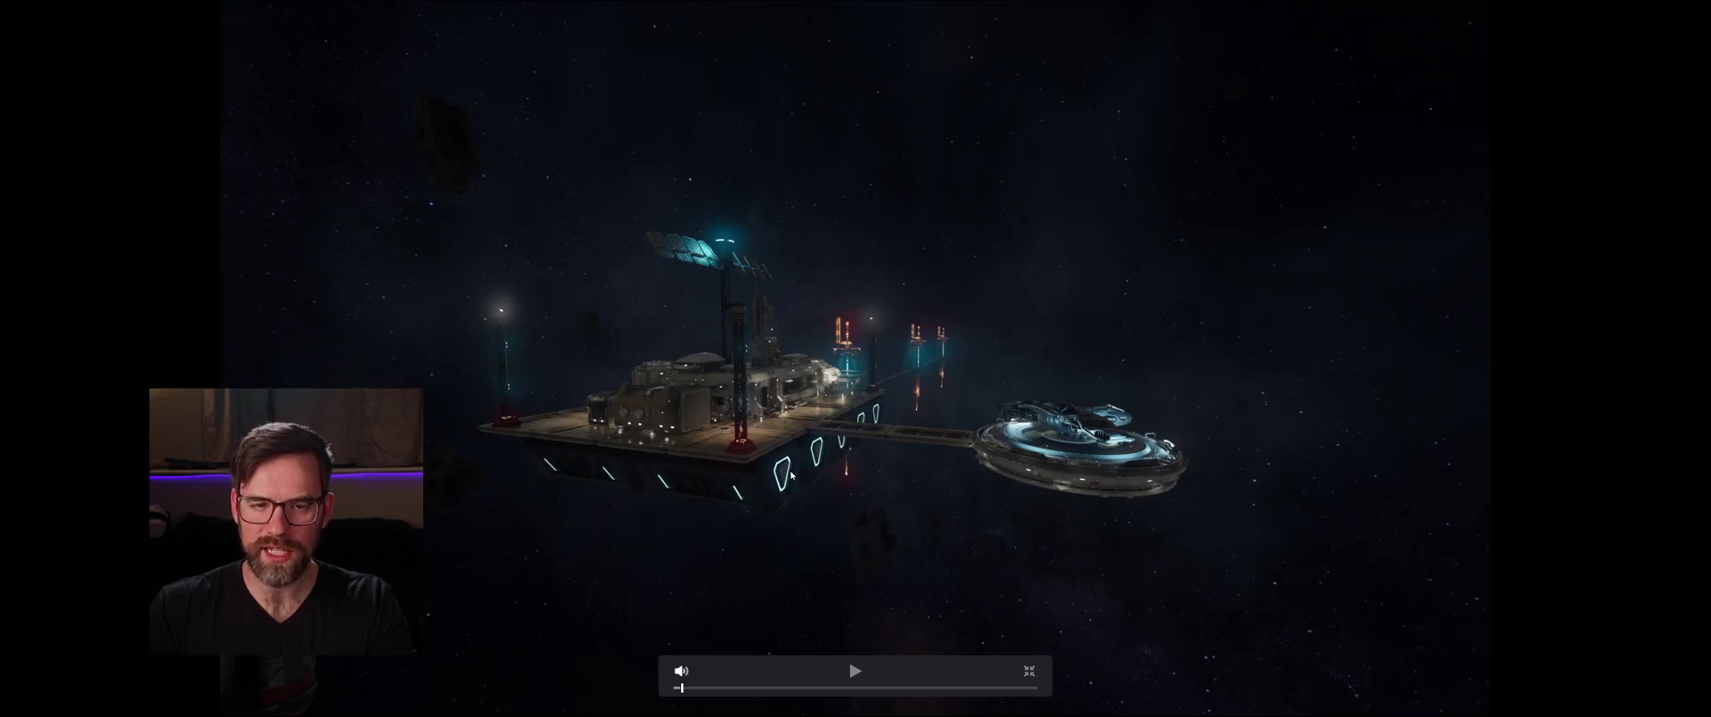
{"action": "left_click", "coordinate": [837, 479]}
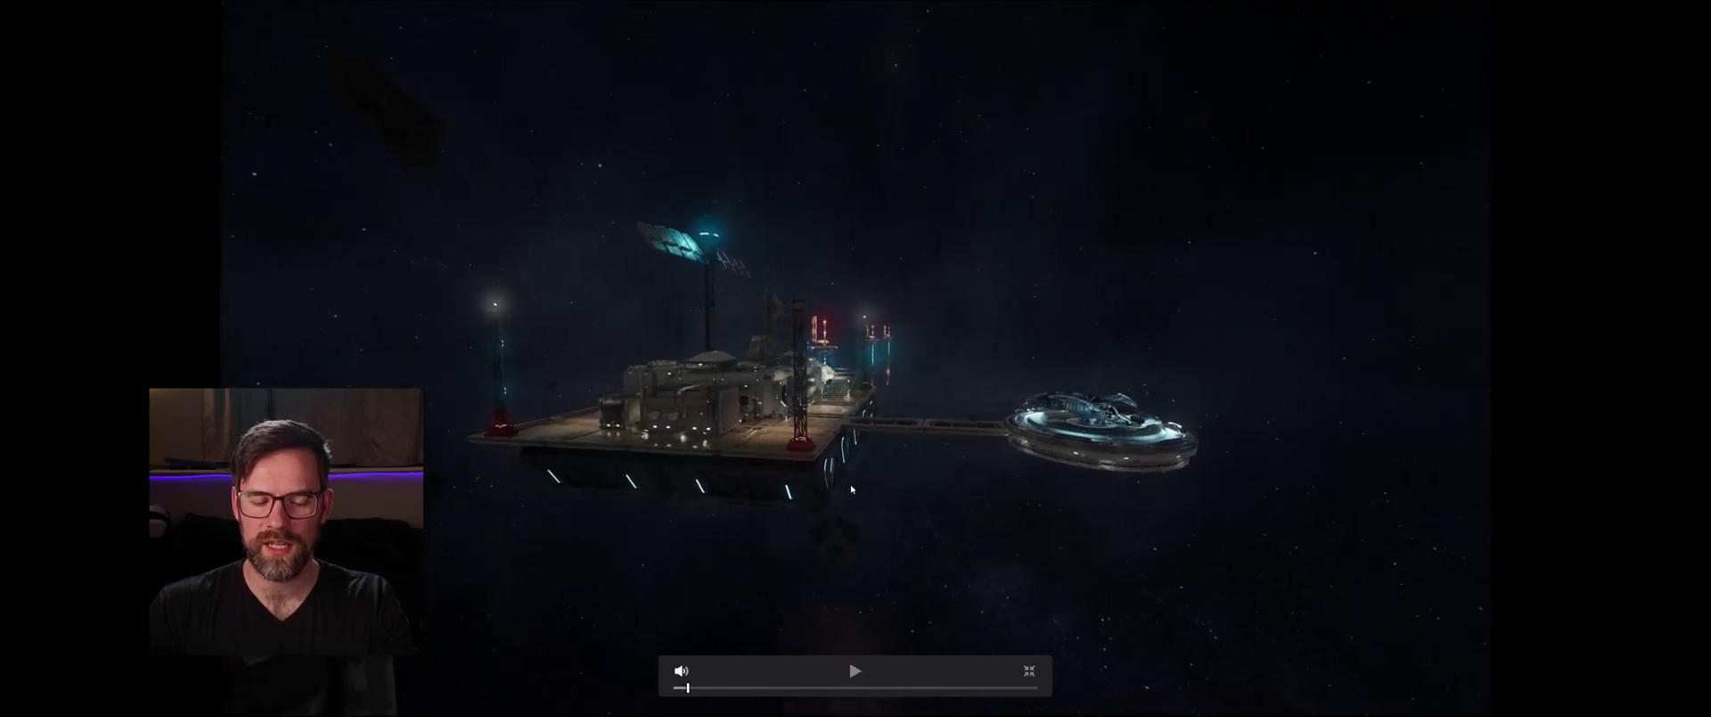
{"action": "left_click_drag", "start_coordinate": [688, 689], "coordinate": [687, 692]}
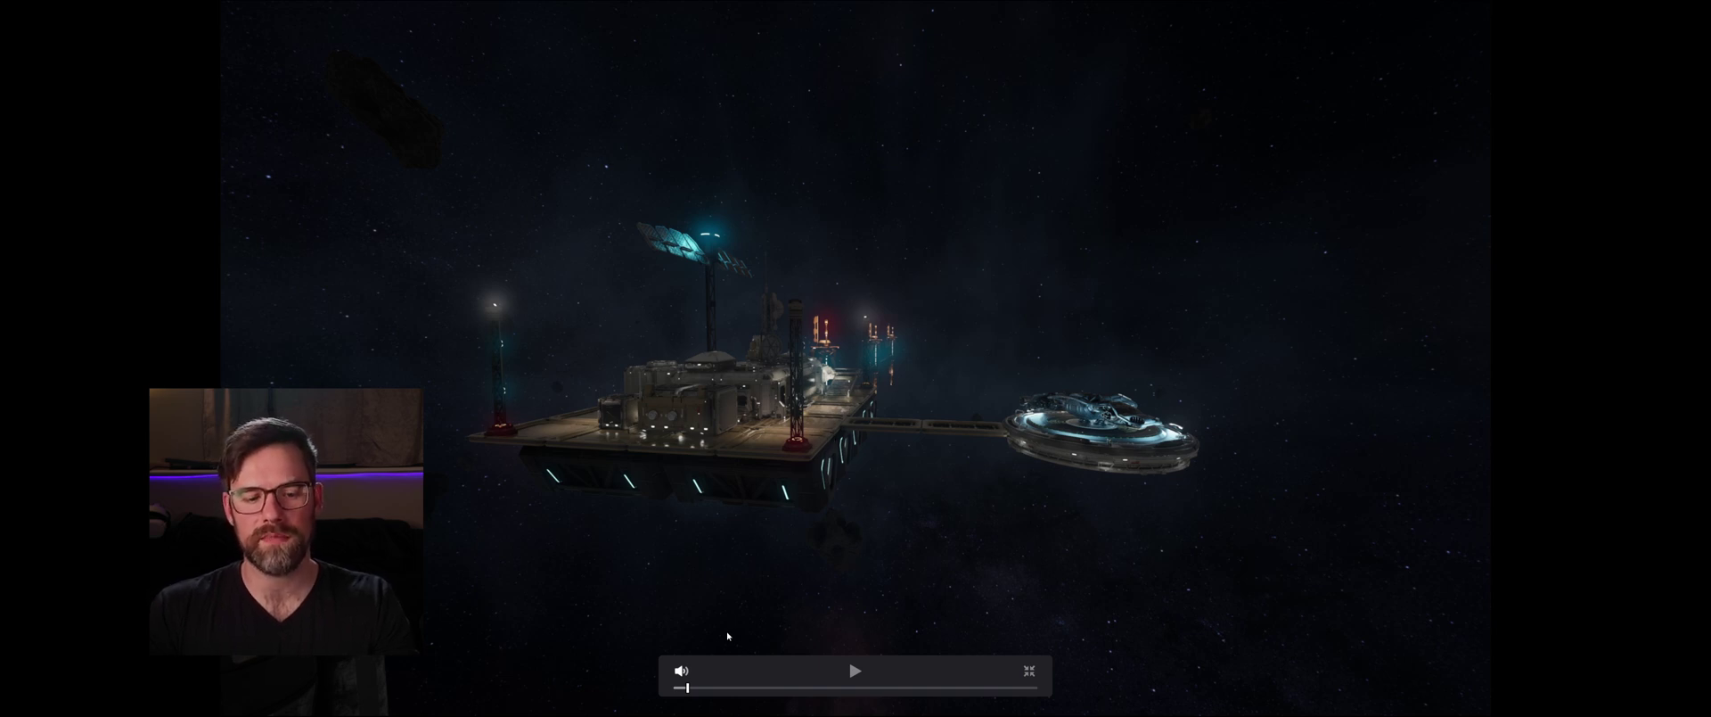
{"action": "left_click_drag", "start_coordinate": [688, 688], "coordinate": [684, 690]}
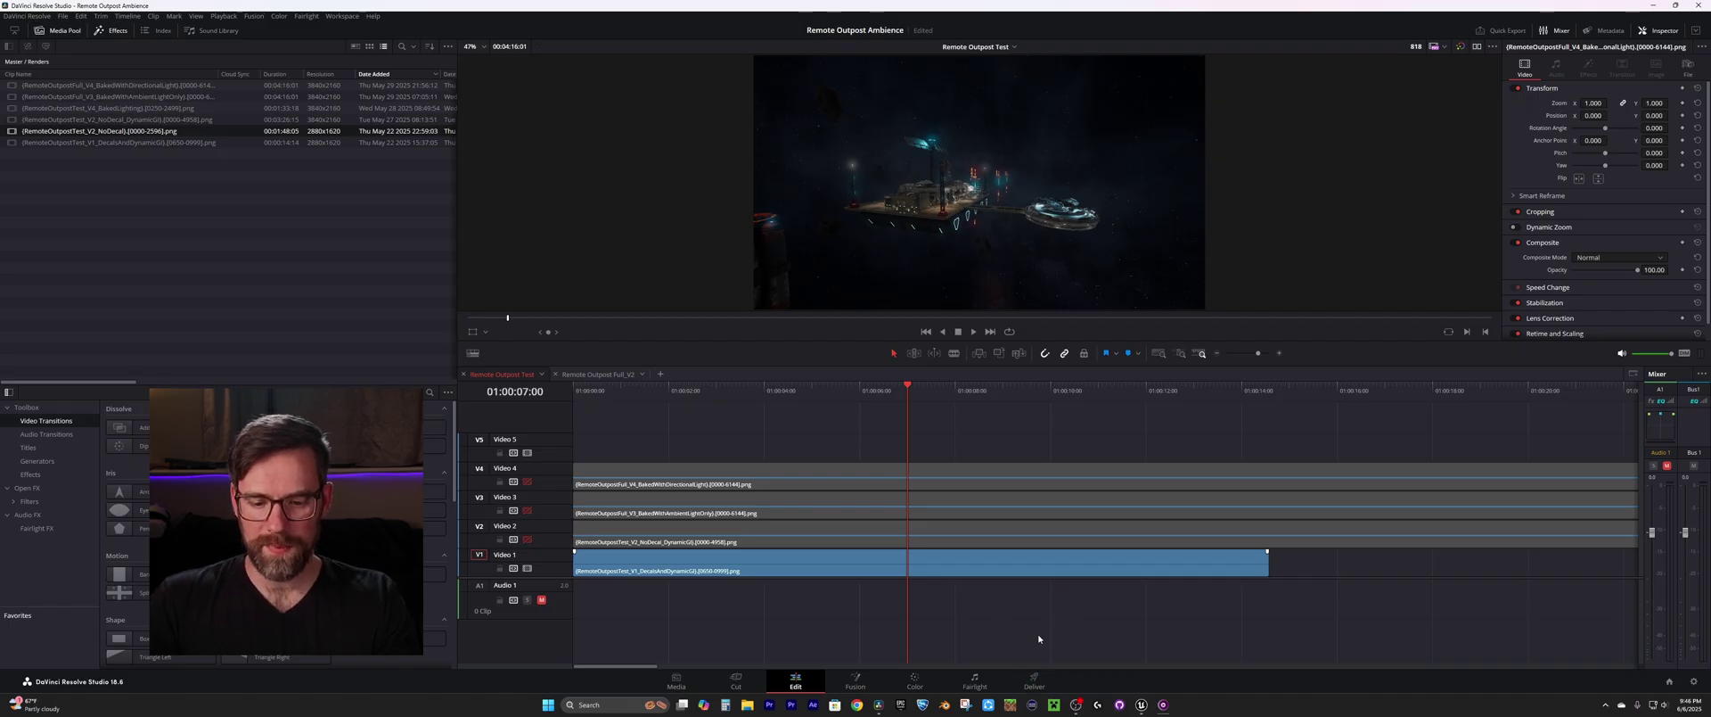
Step: Switch to Unreal Editor, scrub the RemoteOutpost_V2 sequence to frame 1240, and filter the level's actors to Rect Light and Point Light only
{"action": "left_click", "coordinate": [1151, 708]}
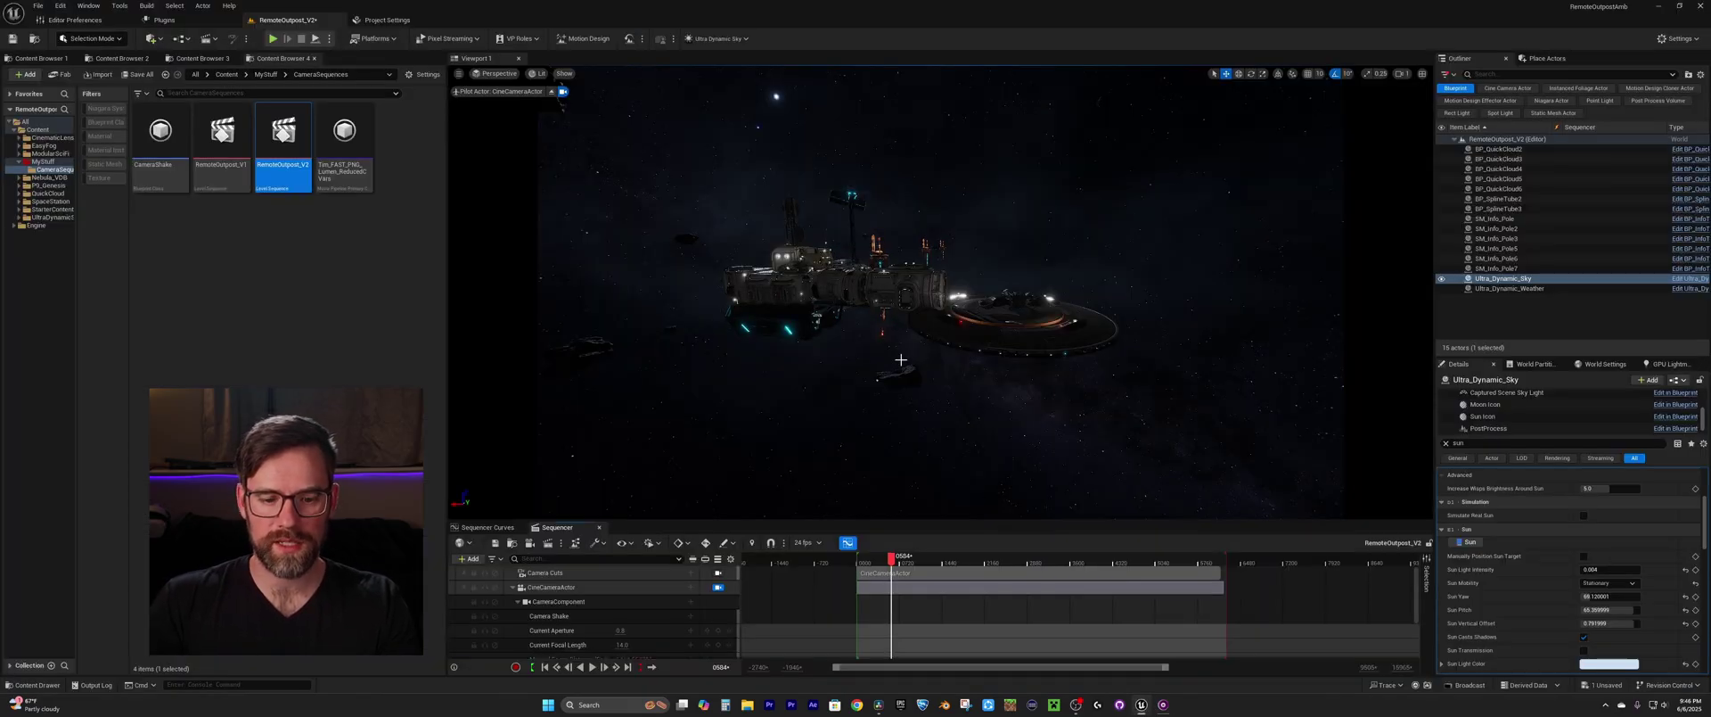
{"action": "left_click_drag", "start_coordinate": [892, 560], "coordinate": [933, 564]}
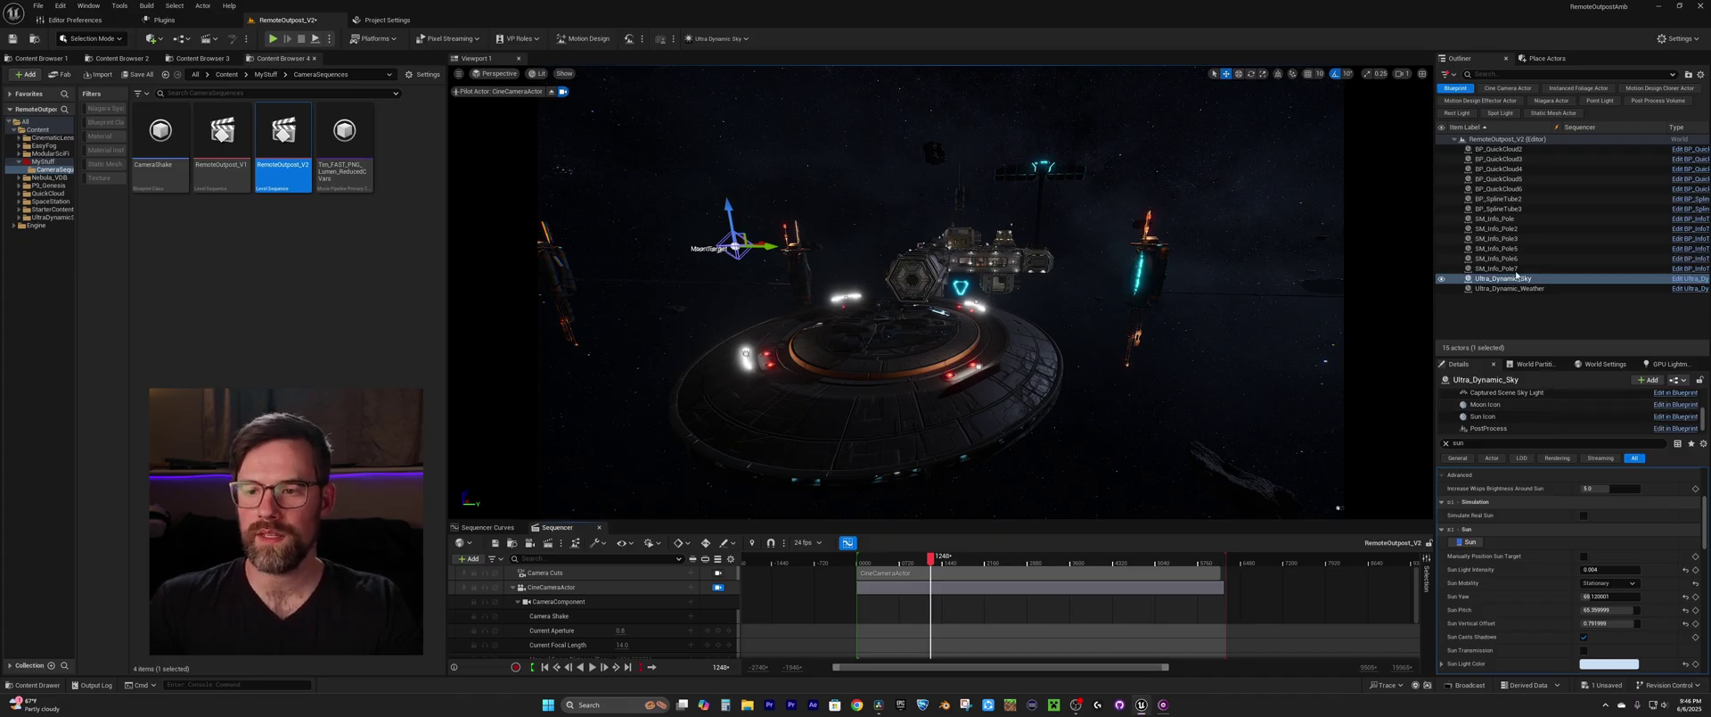
{"action": "left_click", "coordinate": [1456, 87]}
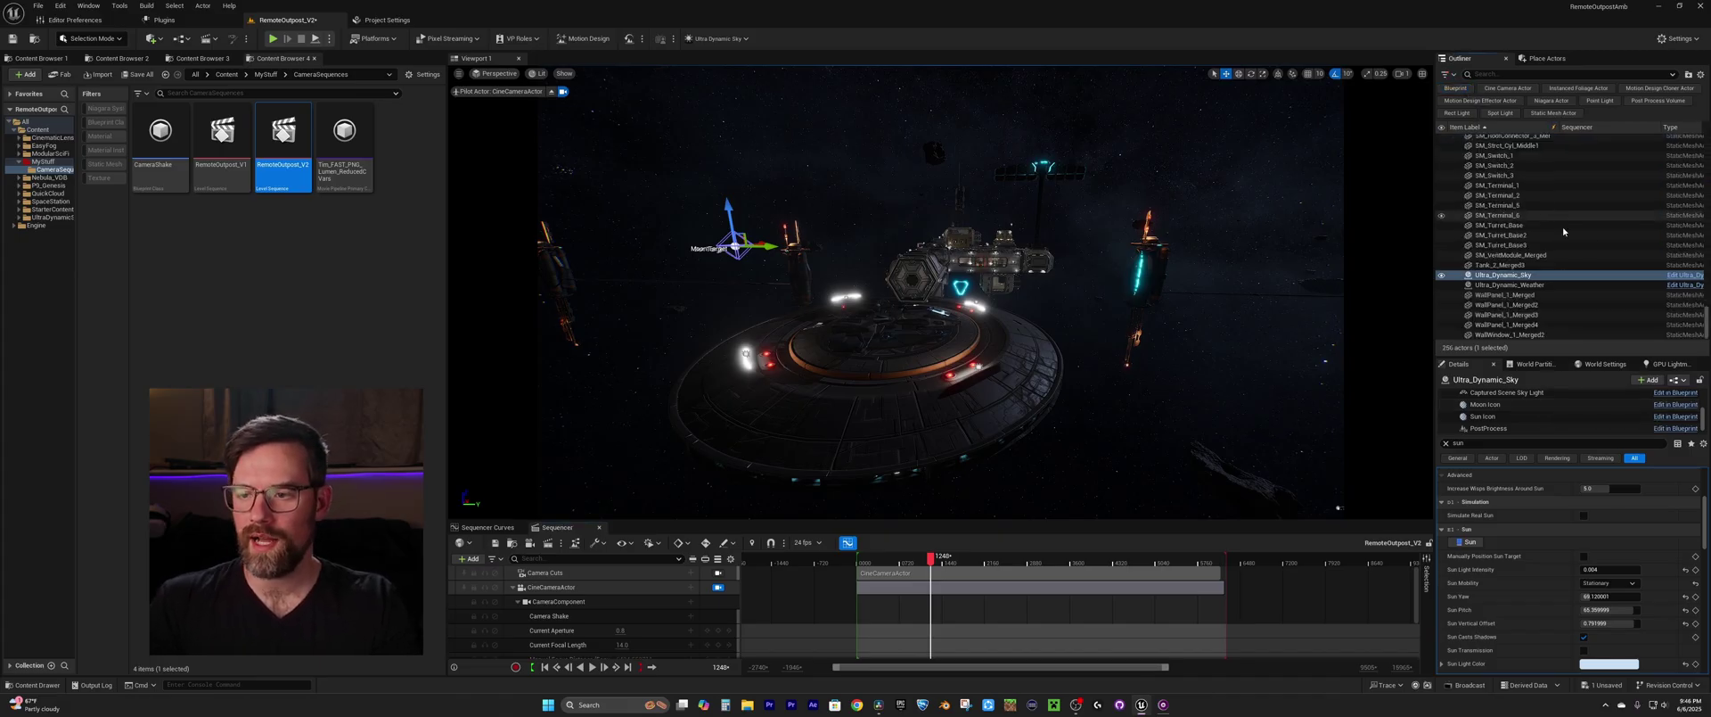
{"action": "left_click", "coordinate": [1500, 112]}
{"action": "left_click", "coordinate": [1457, 113]}
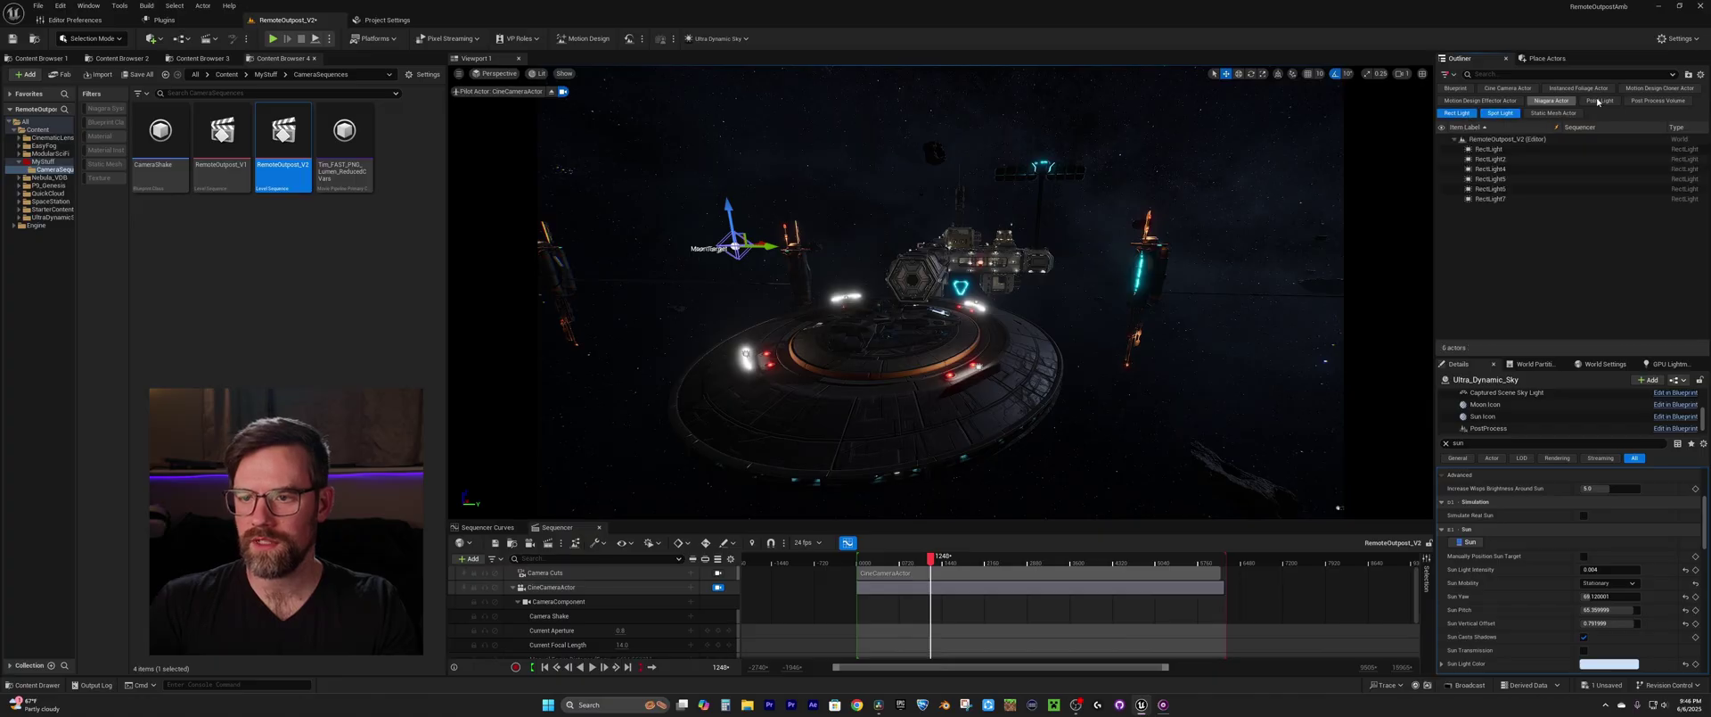
{"action": "left_click", "coordinate": [1600, 99]}
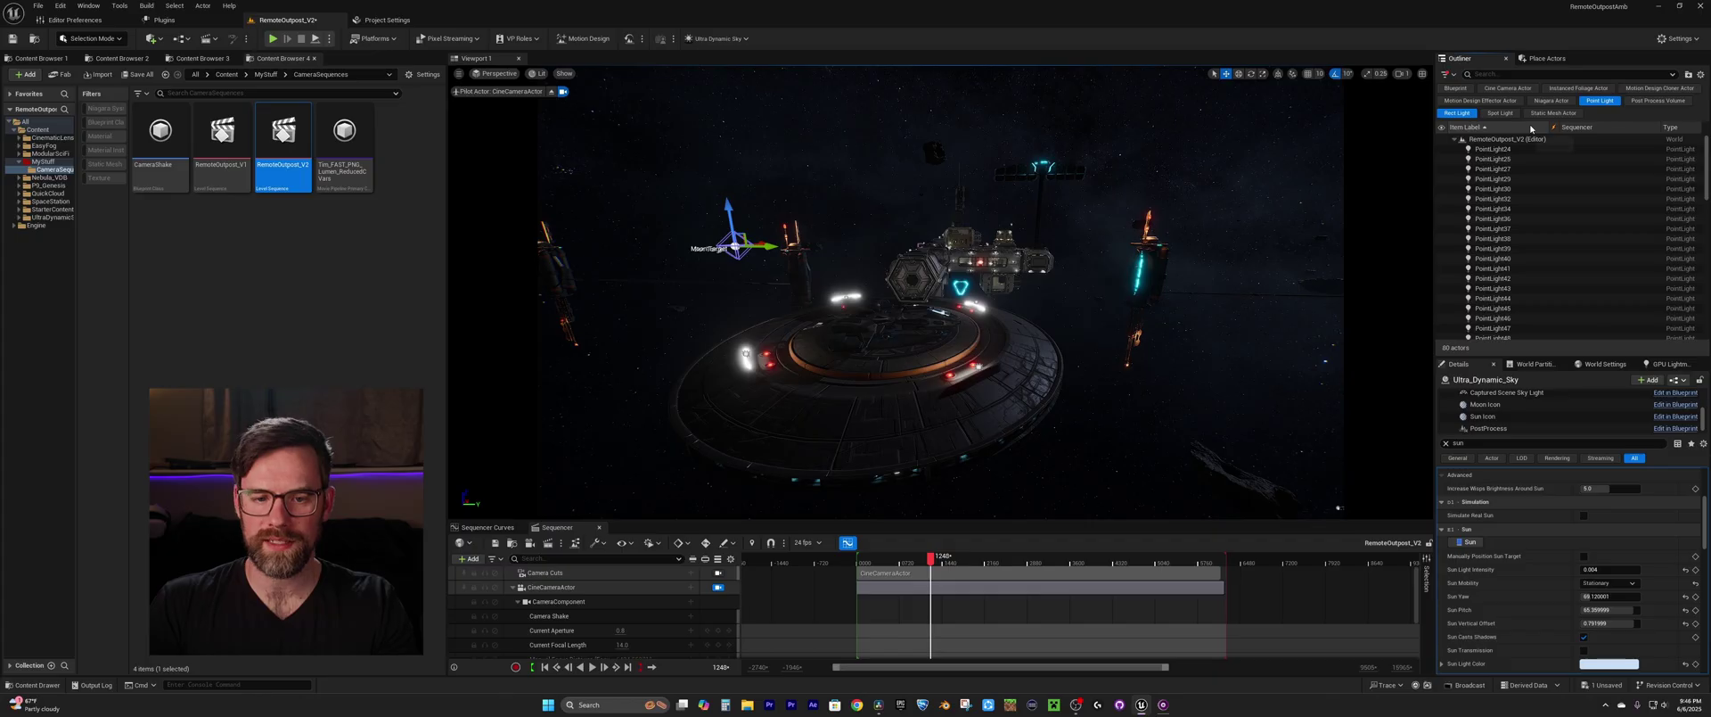
Step: Select PointLight24 through PointLight72 and hide them to see the station modules without those lights
{"action": "left_click", "coordinate": [1526, 149]}
{"action": "scroll", "coordinate": [1529, 267], "scroll_direction": "down", "scroll_amount": 10}
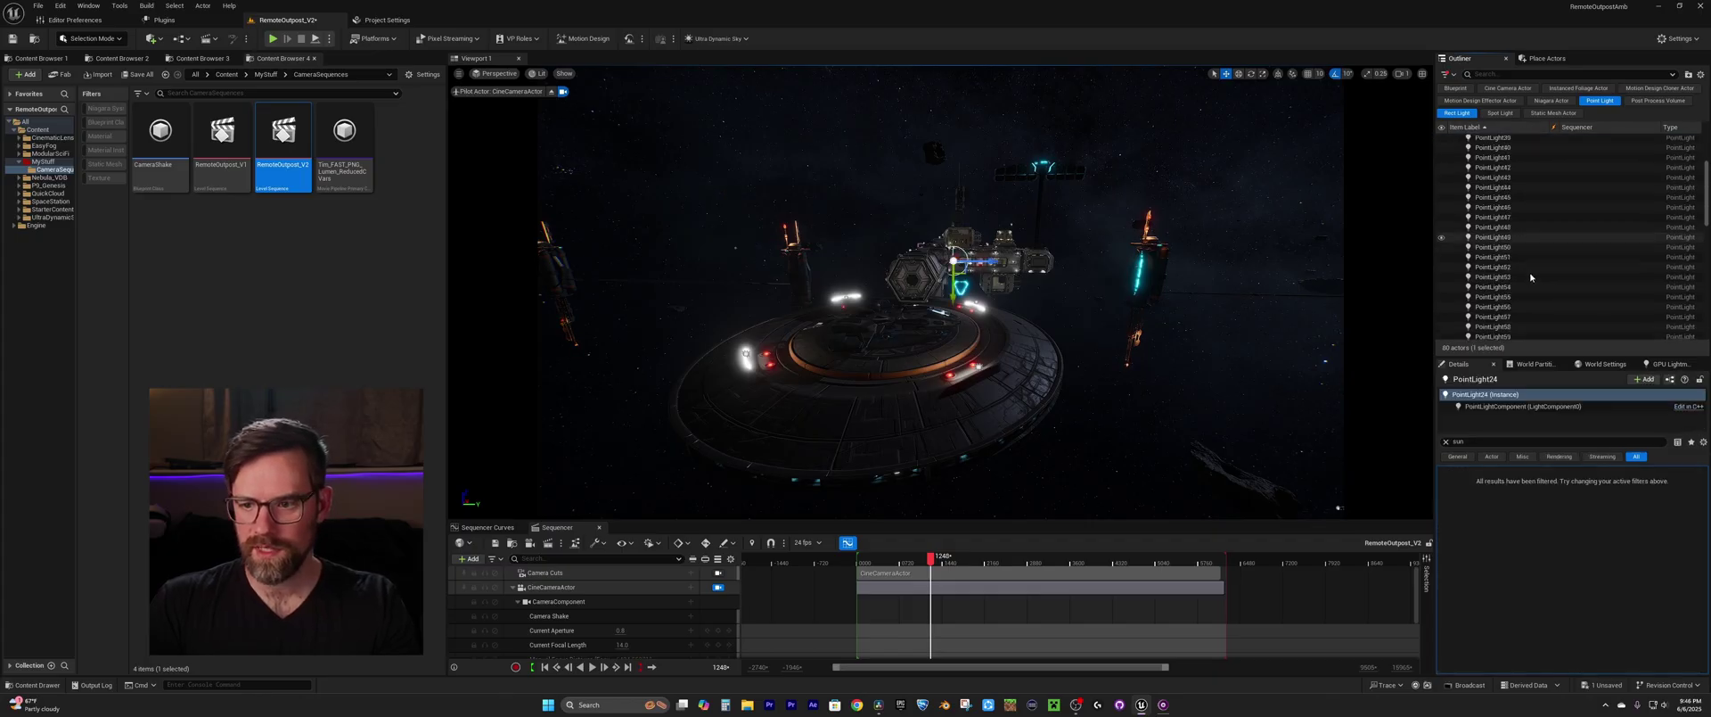
{"action": "left_click", "coordinate": [1525, 244], "text": "shift"}
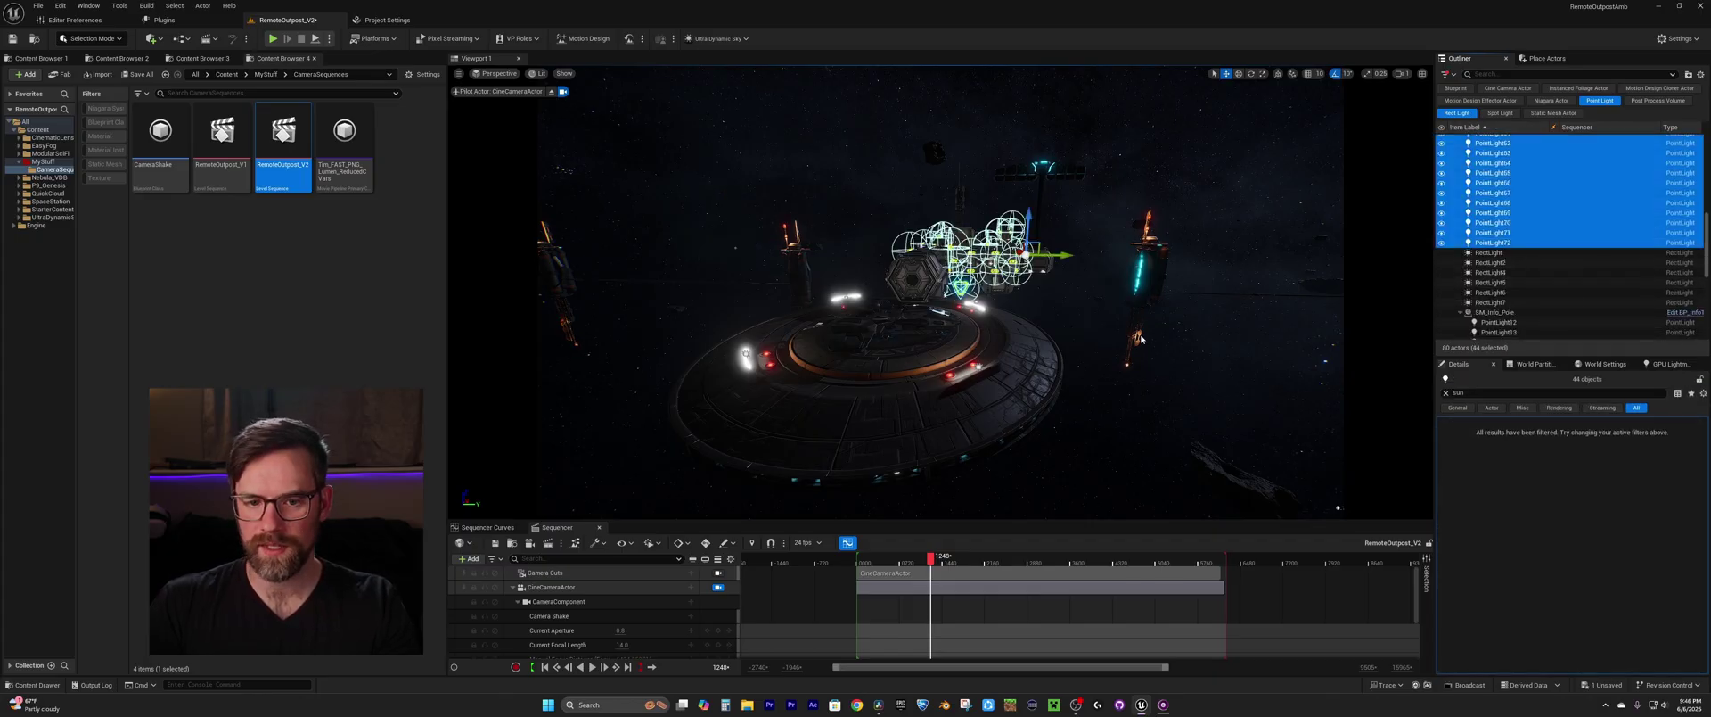
{"action": "key", "text": "w"}
{"action": "right_click_drag", "start_coordinate": [1075, 325], "coordinate": [1108, 314]}
{"action": "scroll", "coordinate": [1075, 325], "scroll_direction": "up", "scroll_amount": 5}
{"action": "scroll", "coordinate": [1098, 319], "scroll_direction": "down", "scroll_amount": 4}
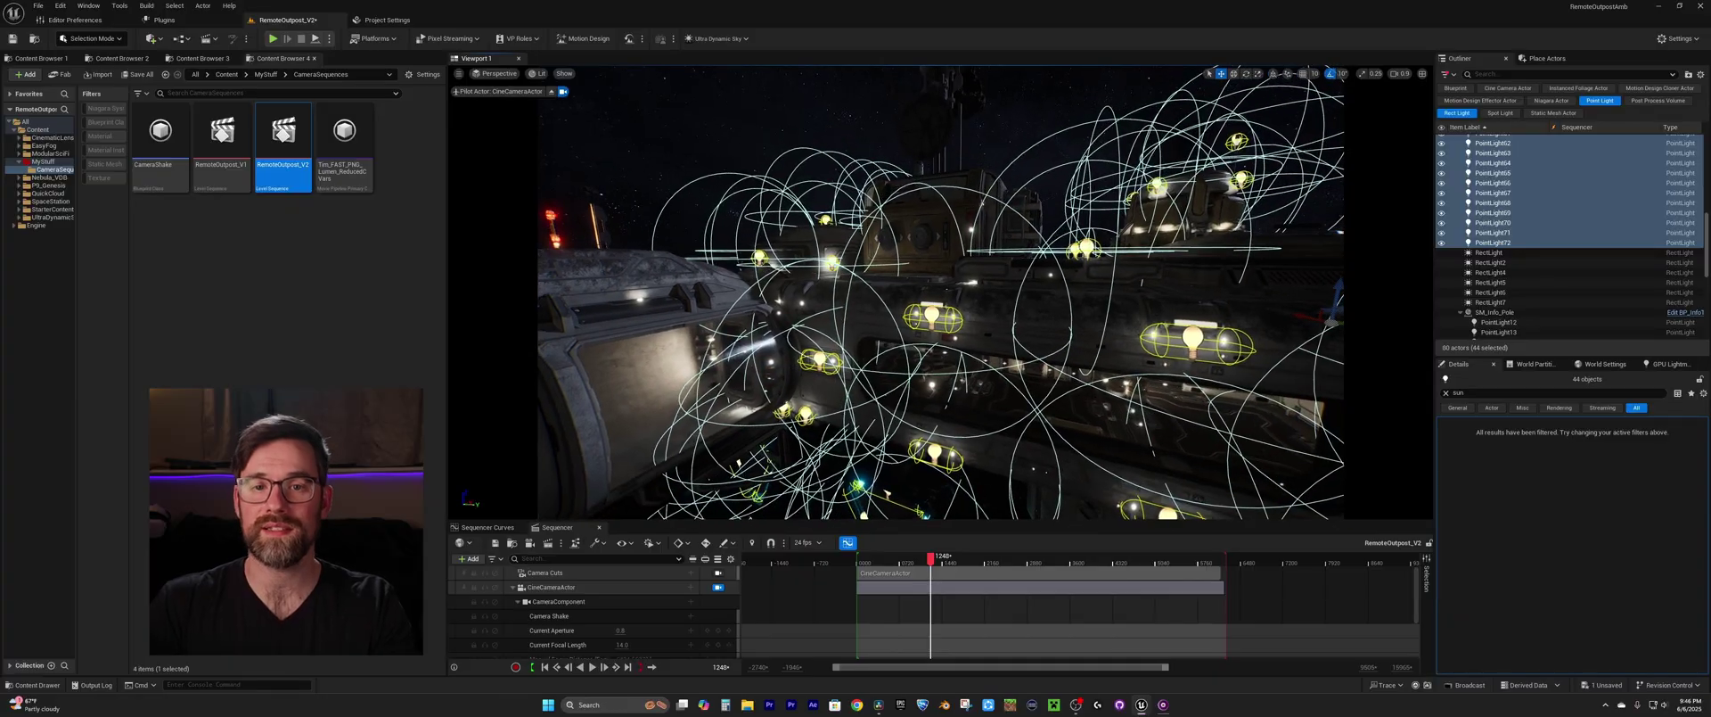
{"action": "left_click", "coordinate": [1443, 244]}
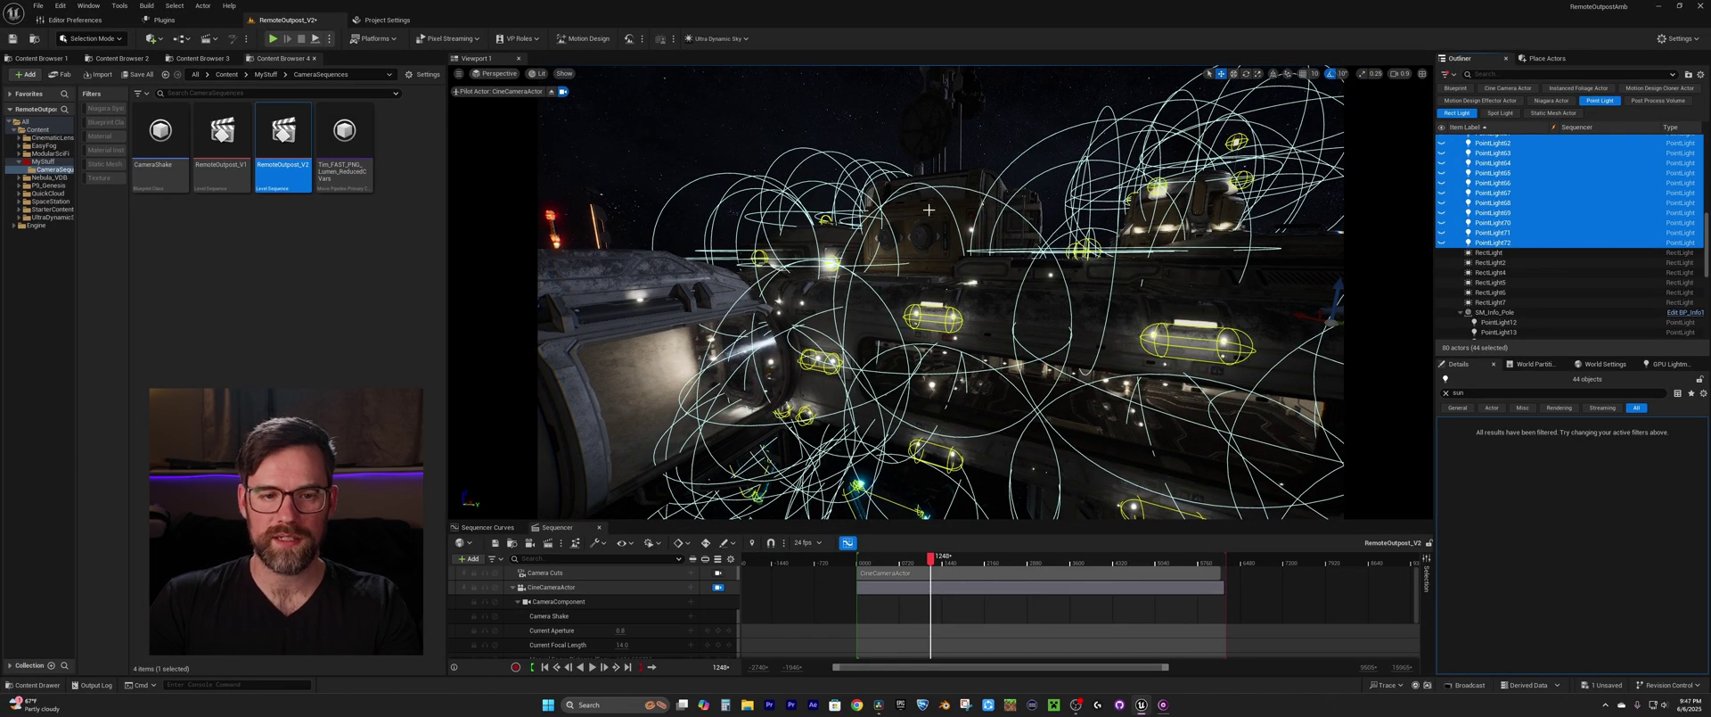
{"action": "left_click", "coordinate": [960, 311]}
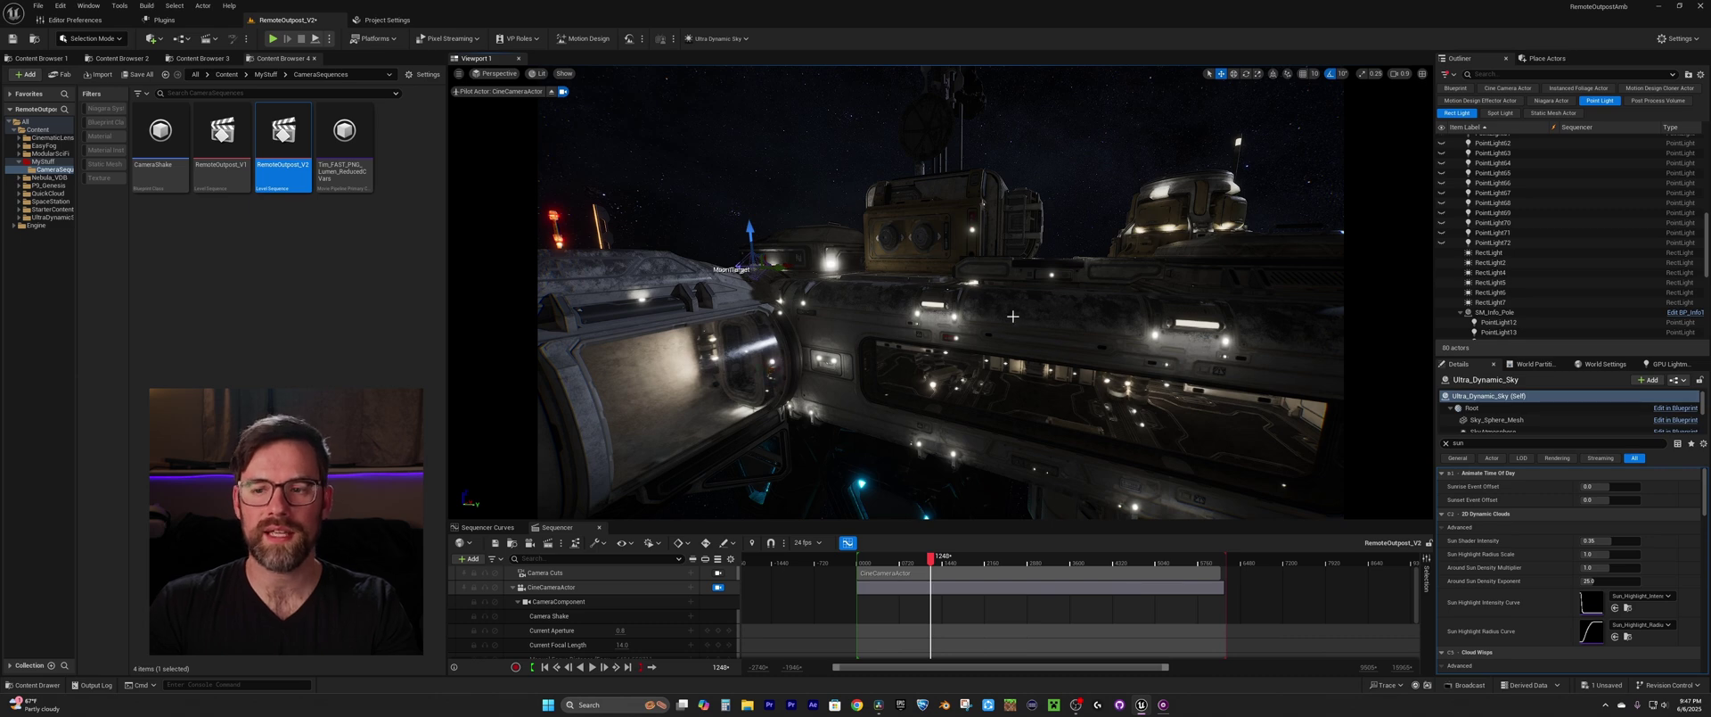
Step: Select PointLight72 up through PointLight24 and show the hidden point lights again
{"action": "left_click", "coordinate": [1569, 242]}
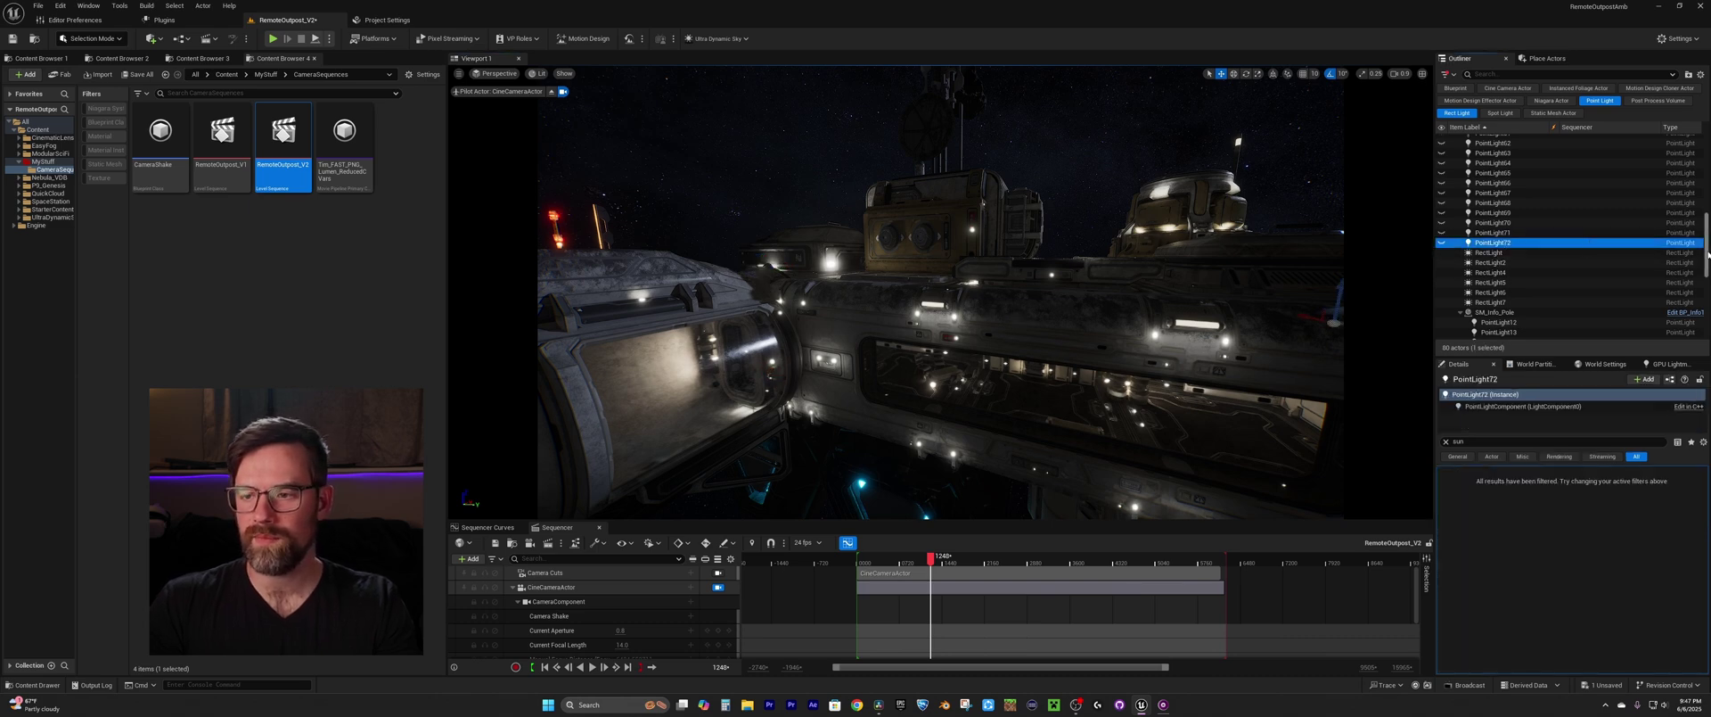
{"action": "left_click_drag", "start_coordinate": [1705, 256], "coordinate": [1706, 182]}
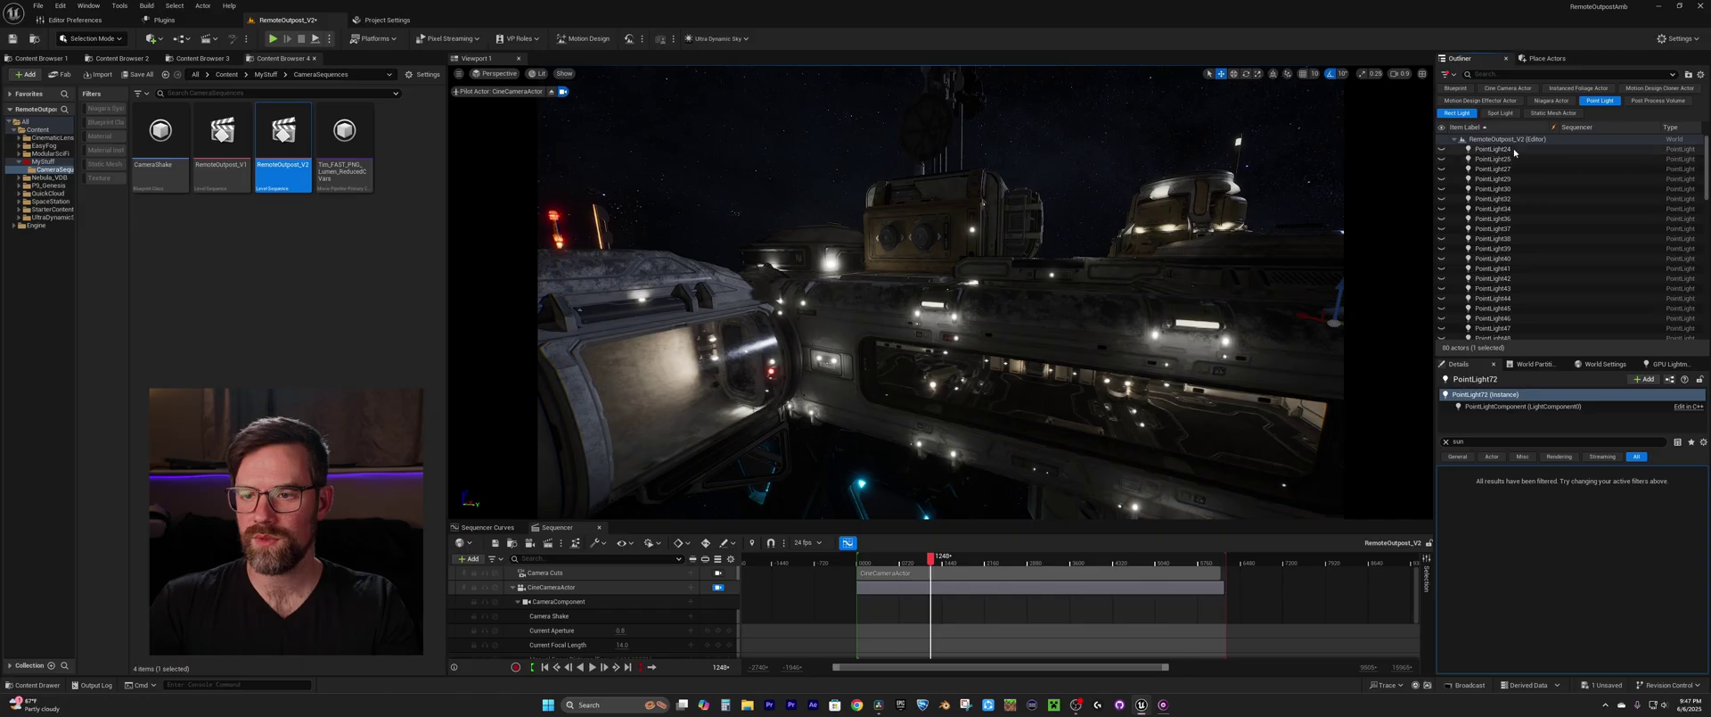
{"action": "left_click", "coordinate": [1462, 150], "text": "shift"}
Step: Select PointLight24 and examine its source shape and radius against the wall fixture, up close and from a distance
{"action": "left_click", "coordinate": [1523, 149]}
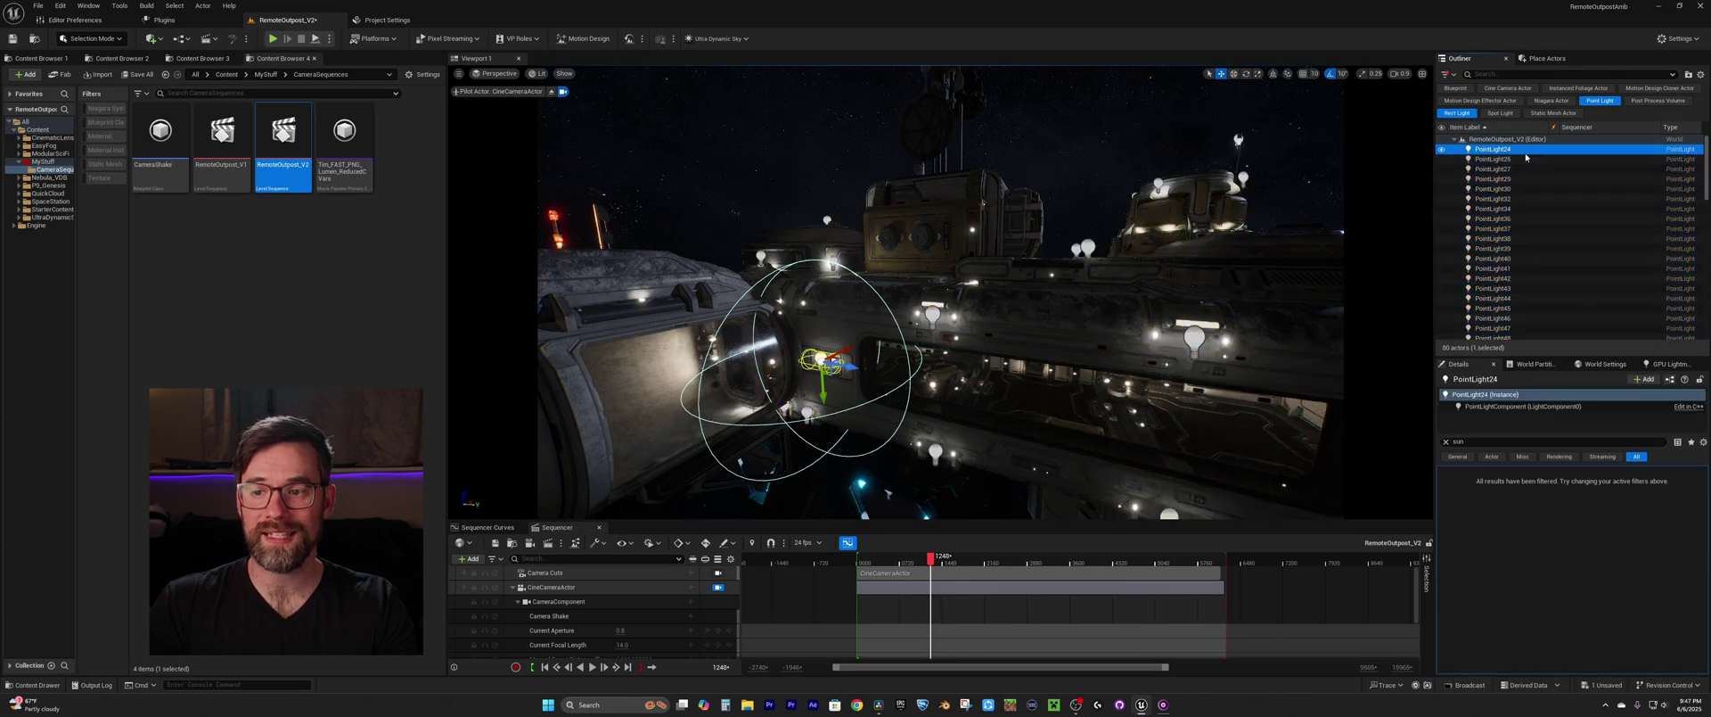
{"action": "right_click_drag", "start_coordinate": [820, 400], "coordinate": [735, 483]}
{"action": "key", "text": "w"}
{"action": "key", "text": "s"}
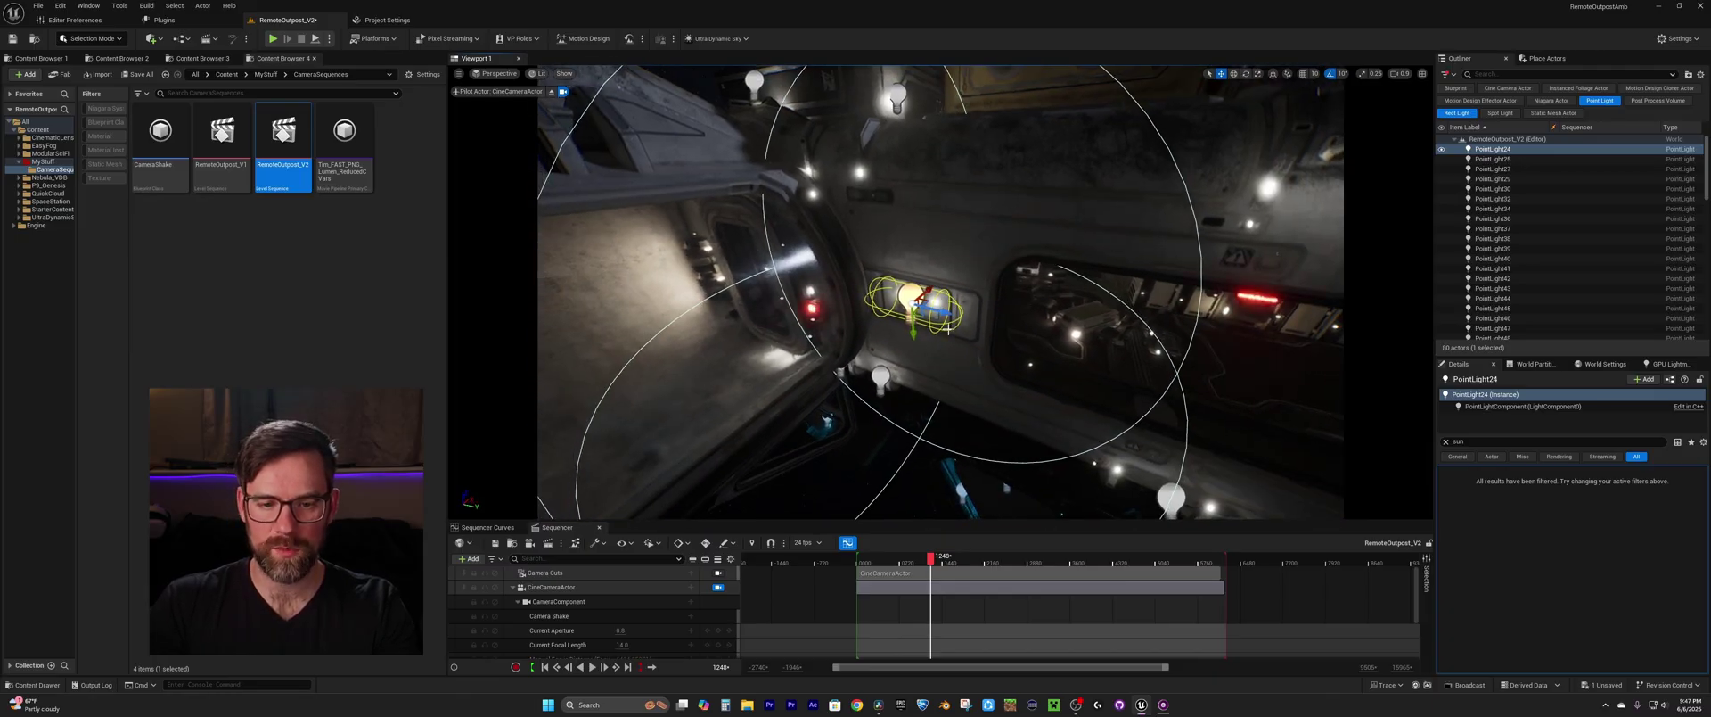
{"action": "mouse_move", "coordinate": [944, 311]}
{"action": "left_mouse_down"}
{"action": "mouse_move", "coordinate": [1098, 349]}
{"action": "mouse_move", "coordinate": [931, 310]}
{"action": "mouse_move", "coordinate": [909, 259]}
{"action": "mouse_move", "coordinate": [914, 347]}
{"action": "mouse_move", "coordinate": [911, 251]}
{"action": "mouse_move", "coordinate": [928, 303]}
{"action": "mouse_move", "coordinate": [961, 307]}
{"action": "left_mouse_up"}
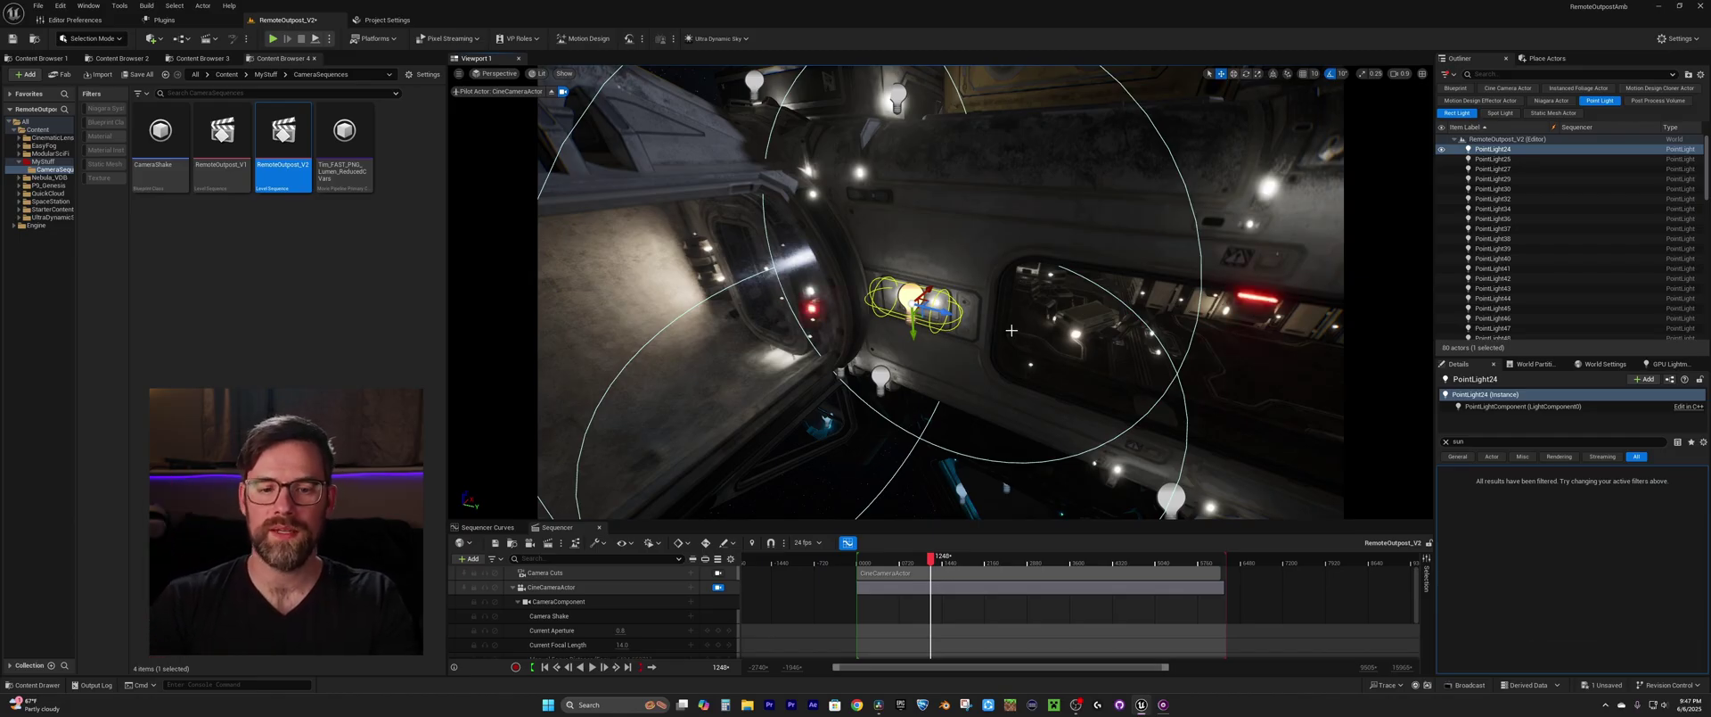
{"action": "mouse_move", "coordinate": [995, 367]}
{"action": "right_mouse_down"}
{"action": "mouse_move", "coordinate": [973, 353]}
{"action": "mouse_move", "coordinate": [1004, 367]}
{"action": "right_mouse_up"}
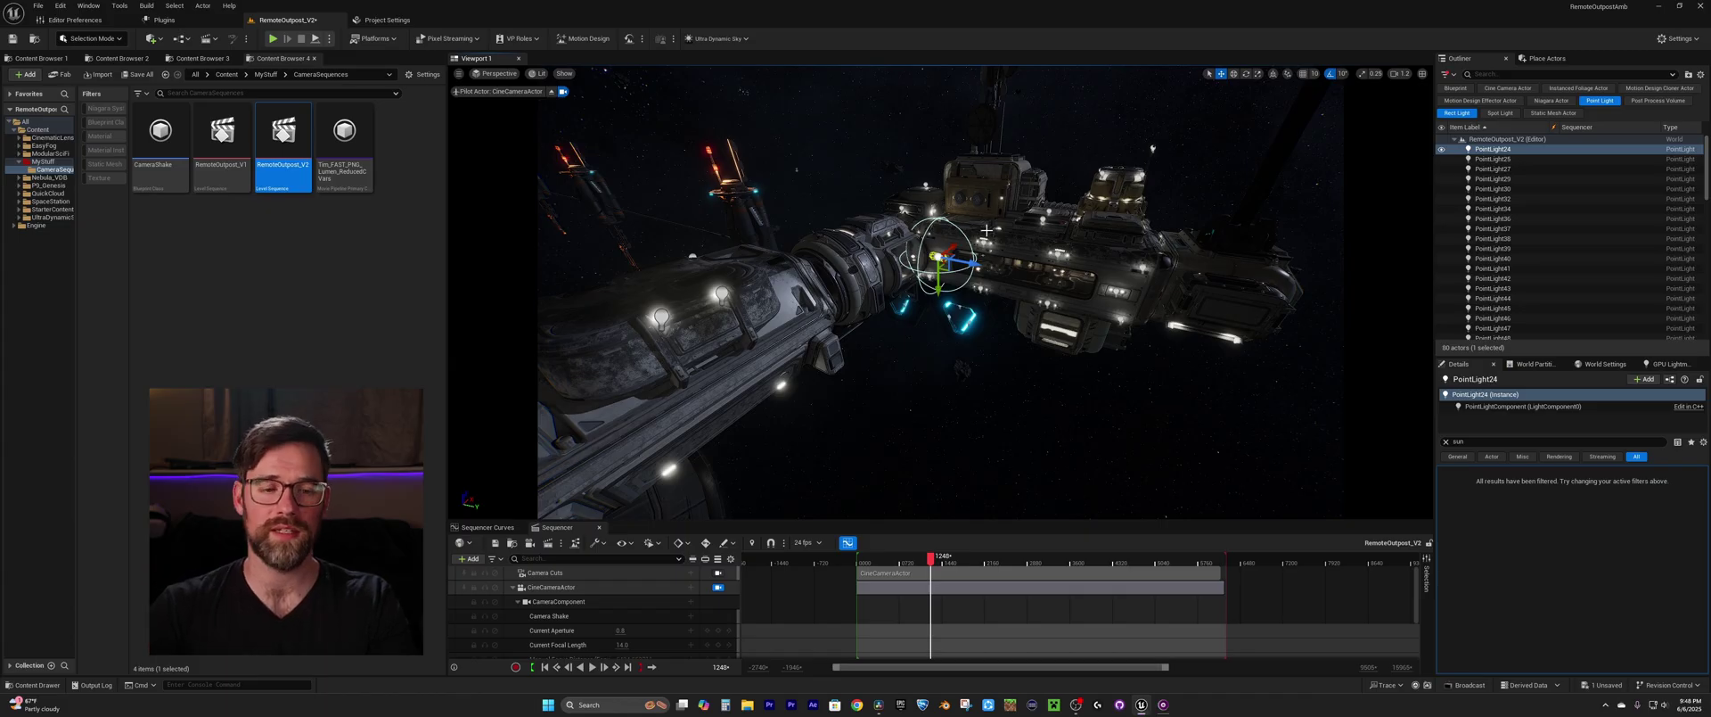
Step: Clear the details search filter to inspect PointLight24's light properties, and select RectLight6 to inspect its settings
{"action": "left_click", "coordinate": [1497, 149]}
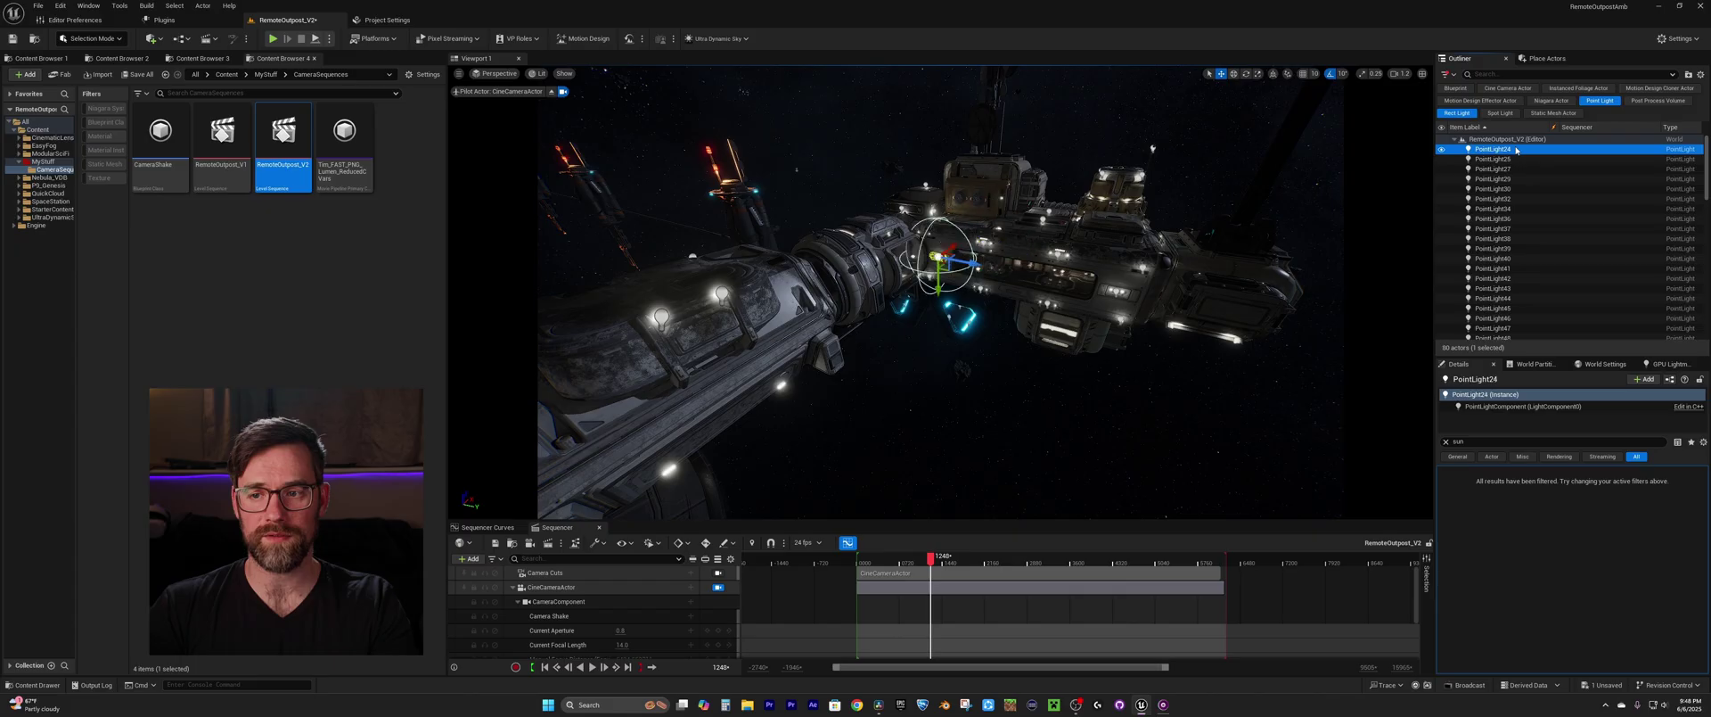
{"action": "left_click", "coordinate": [1446, 441]}
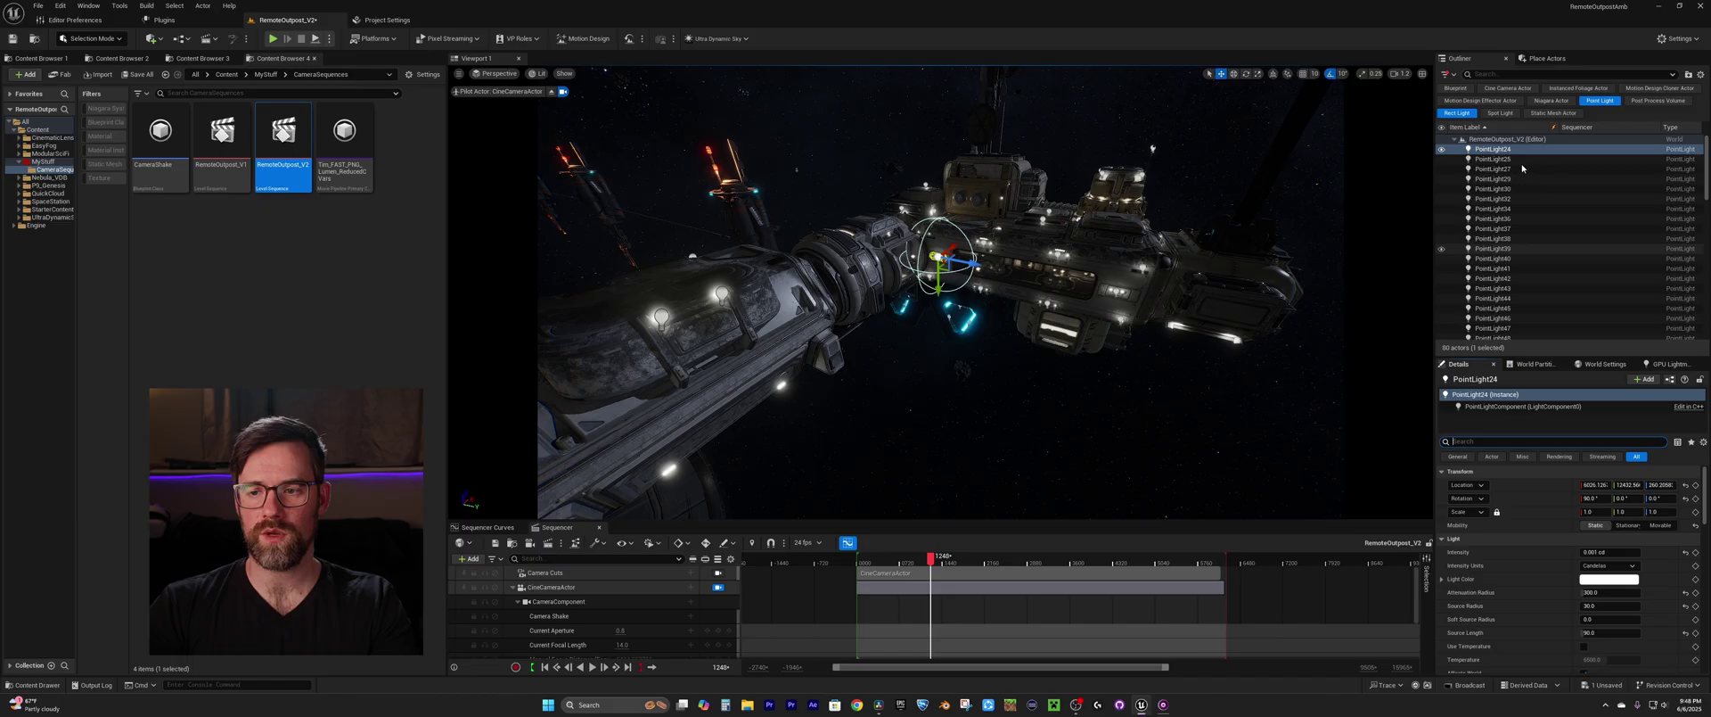
{"action": "scroll", "coordinate": [1526, 246], "scroll_direction": "down", "scroll_amount": 3}
{"action": "scroll", "coordinate": [1527, 246], "scroll_direction": "down", "scroll_amount": 10}
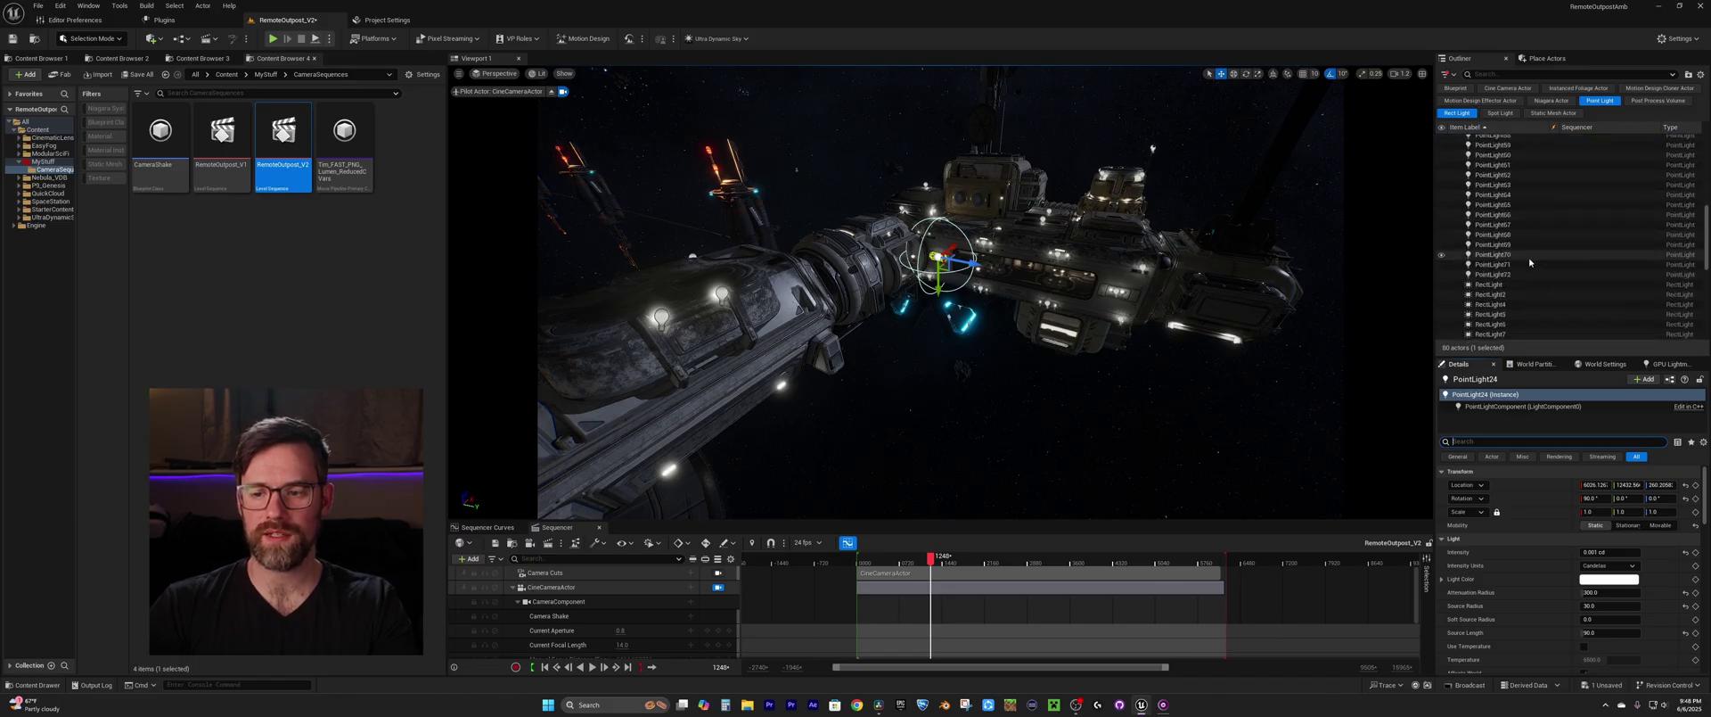
{"action": "left_click", "coordinate": [1522, 199]}
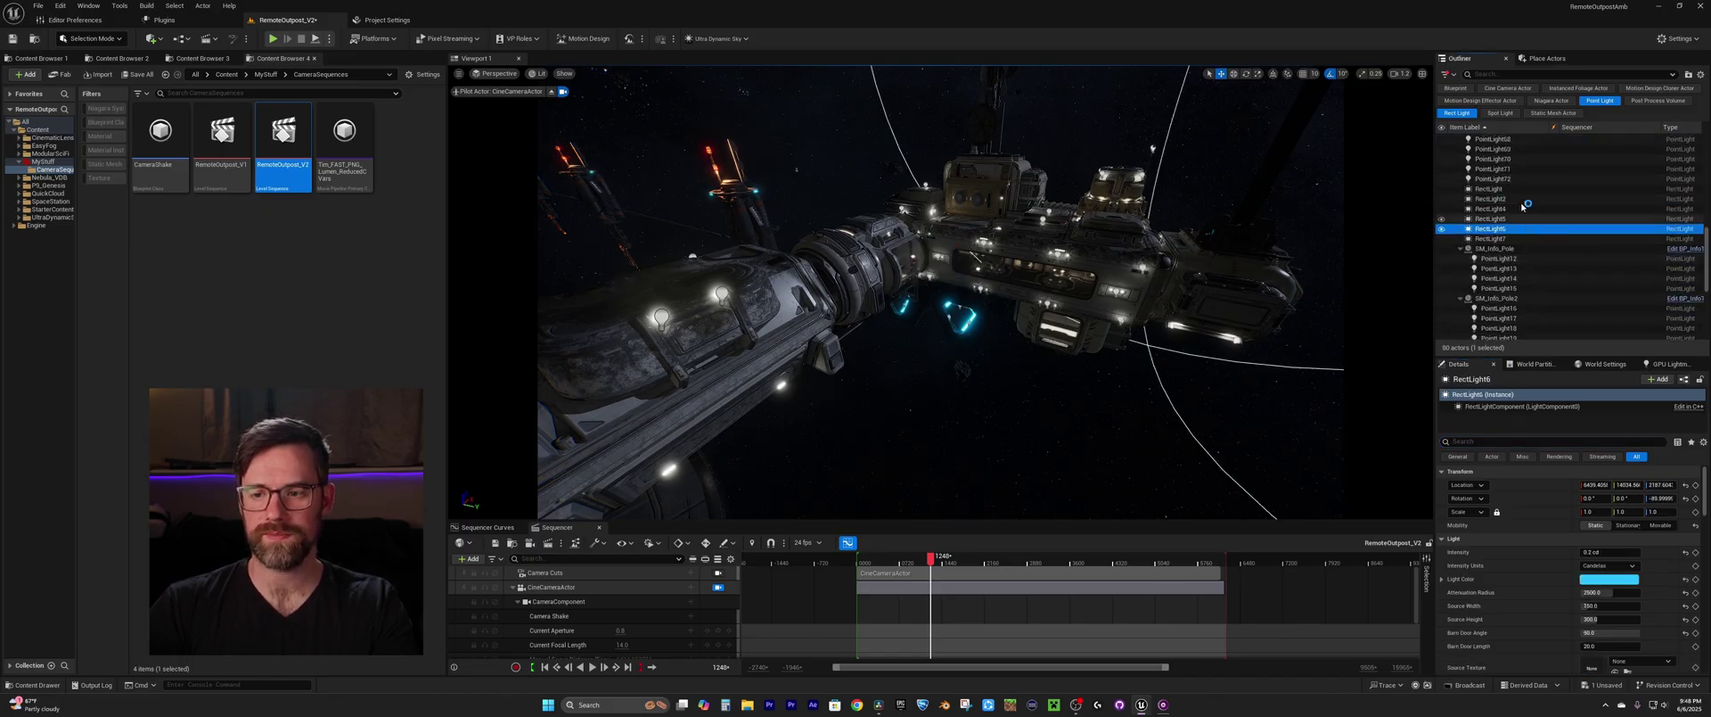
Step: Select the white light fixture mesh on the landing platform's rim and examine the lit platform up close and from afar
{"action": "right_click_drag", "start_coordinate": [1066, 375], "coordinate": [1065, 376]}
{"action": "key", "text": "w"}
{"action": "left_click", "coordinate": [1027, 265]}
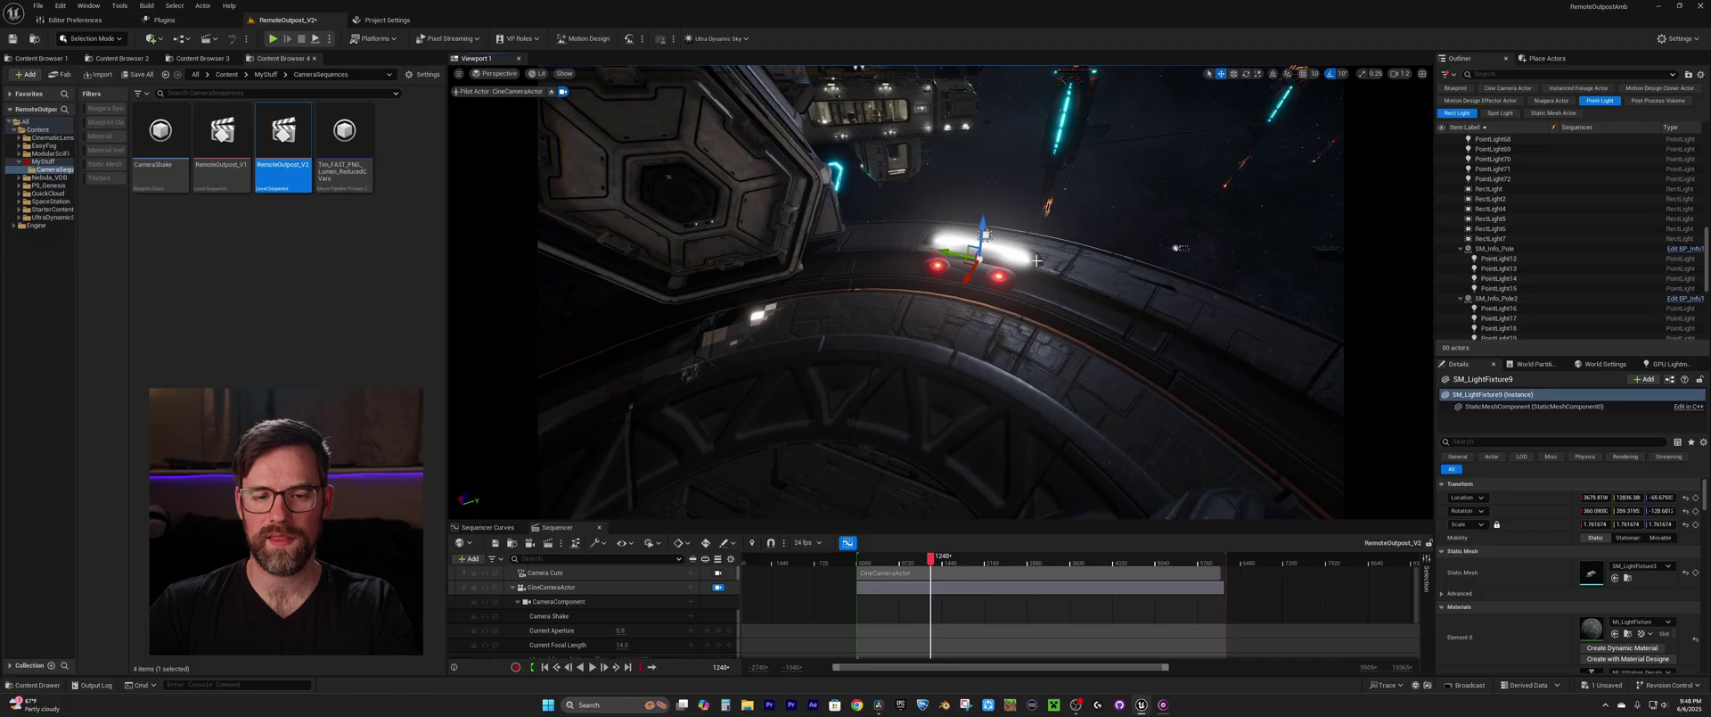
{"action": "right_click_drag", "start_coordinate": [1066, 375], "coordinate": [1065, 375]}
{"action": "right_click_drag", "start_coordinate": [1288, 346], "coordinate": [1279, 350]}
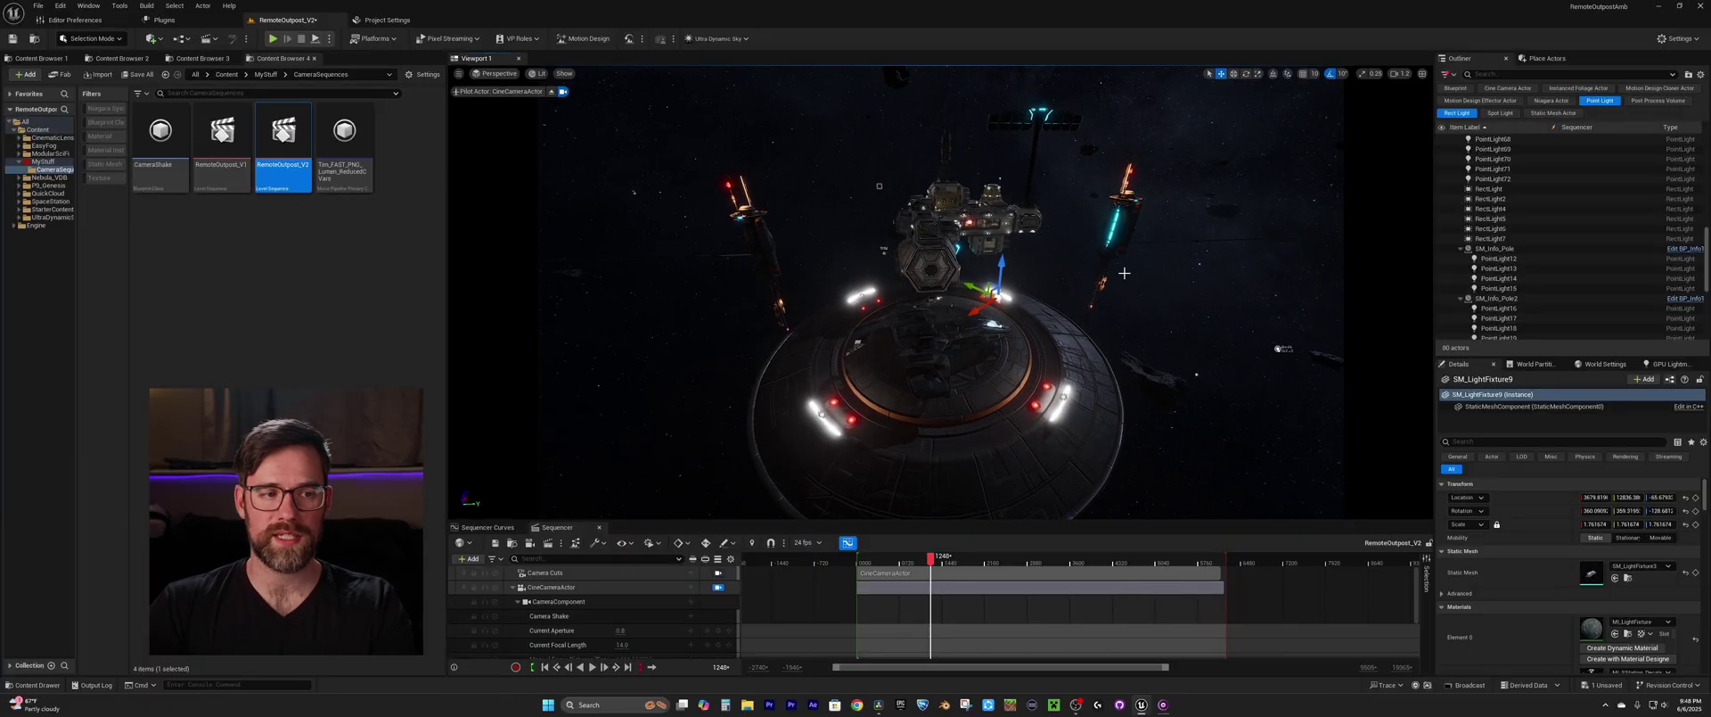
Step: Check the GPU Lightmass entry among the plugins and open the Rendering page of the project settings
{"action": "left_click", "coordinate": [170, 21]}
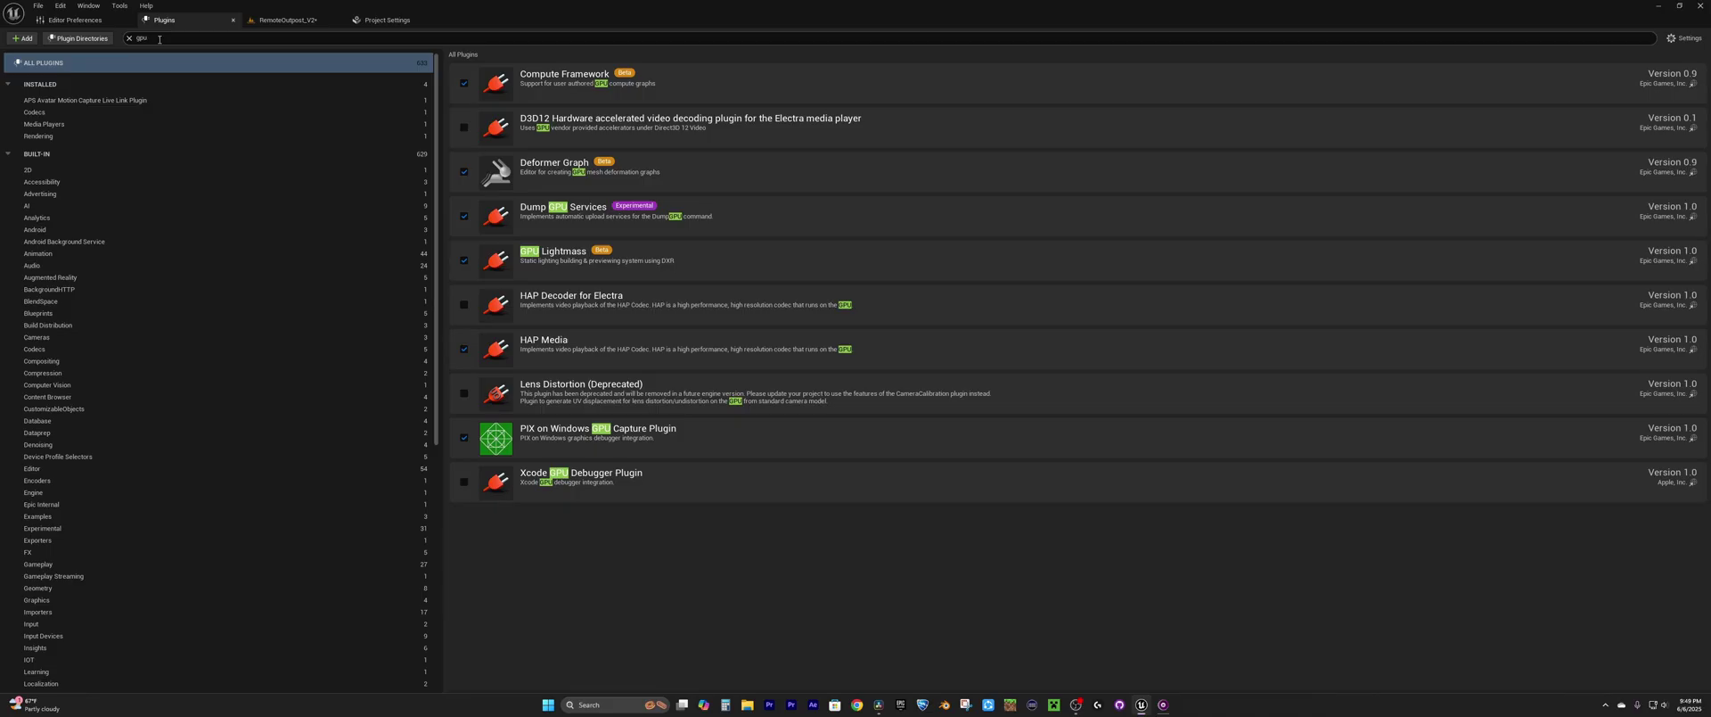
{"action": "left_click", "coordinate": [366, 19]}
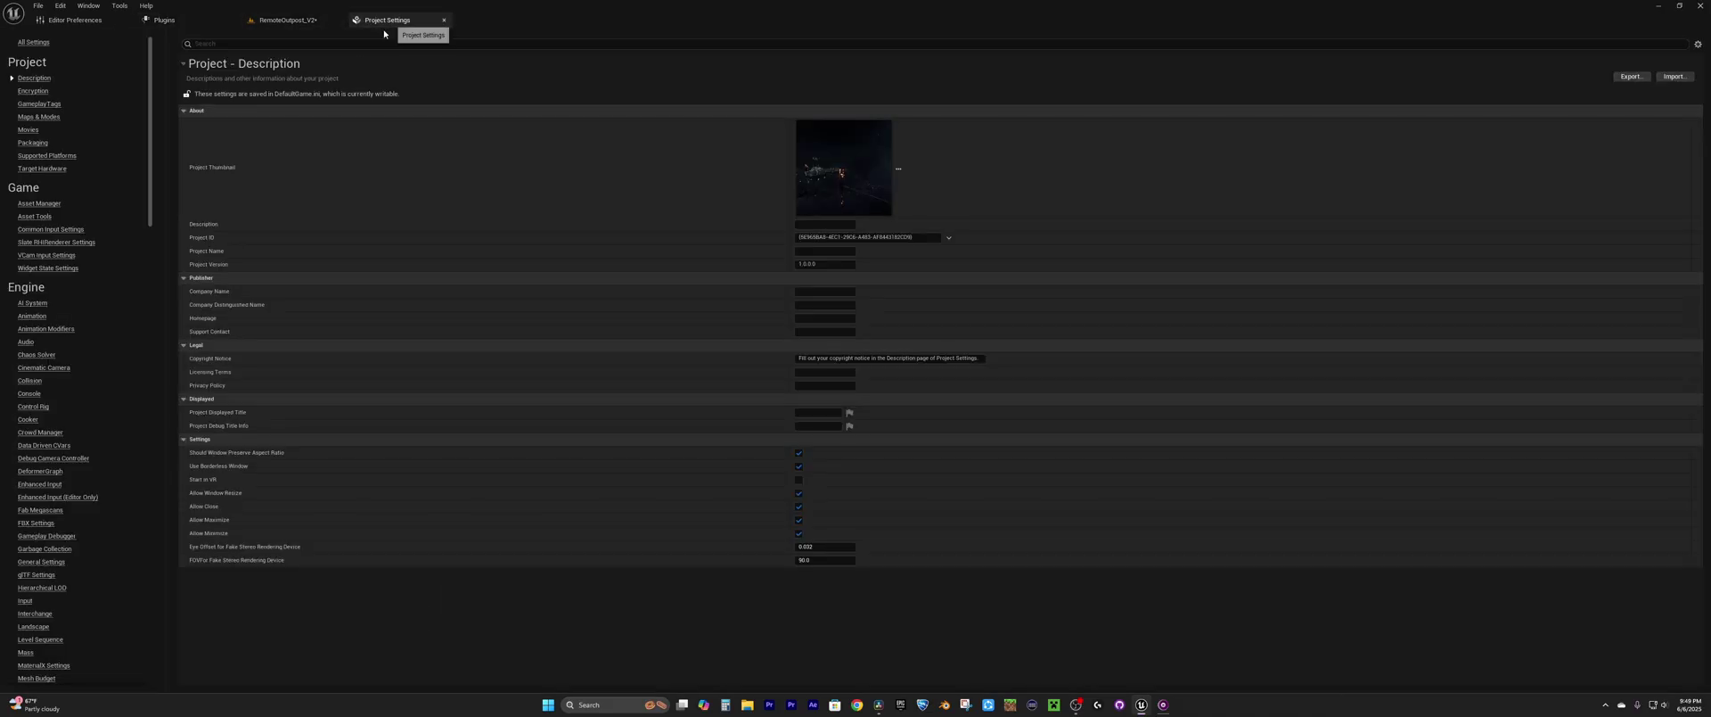
{"action": "scroll", "coordinate": [84, 366], "scroll_direction": "down", "scroll_amount": 8}
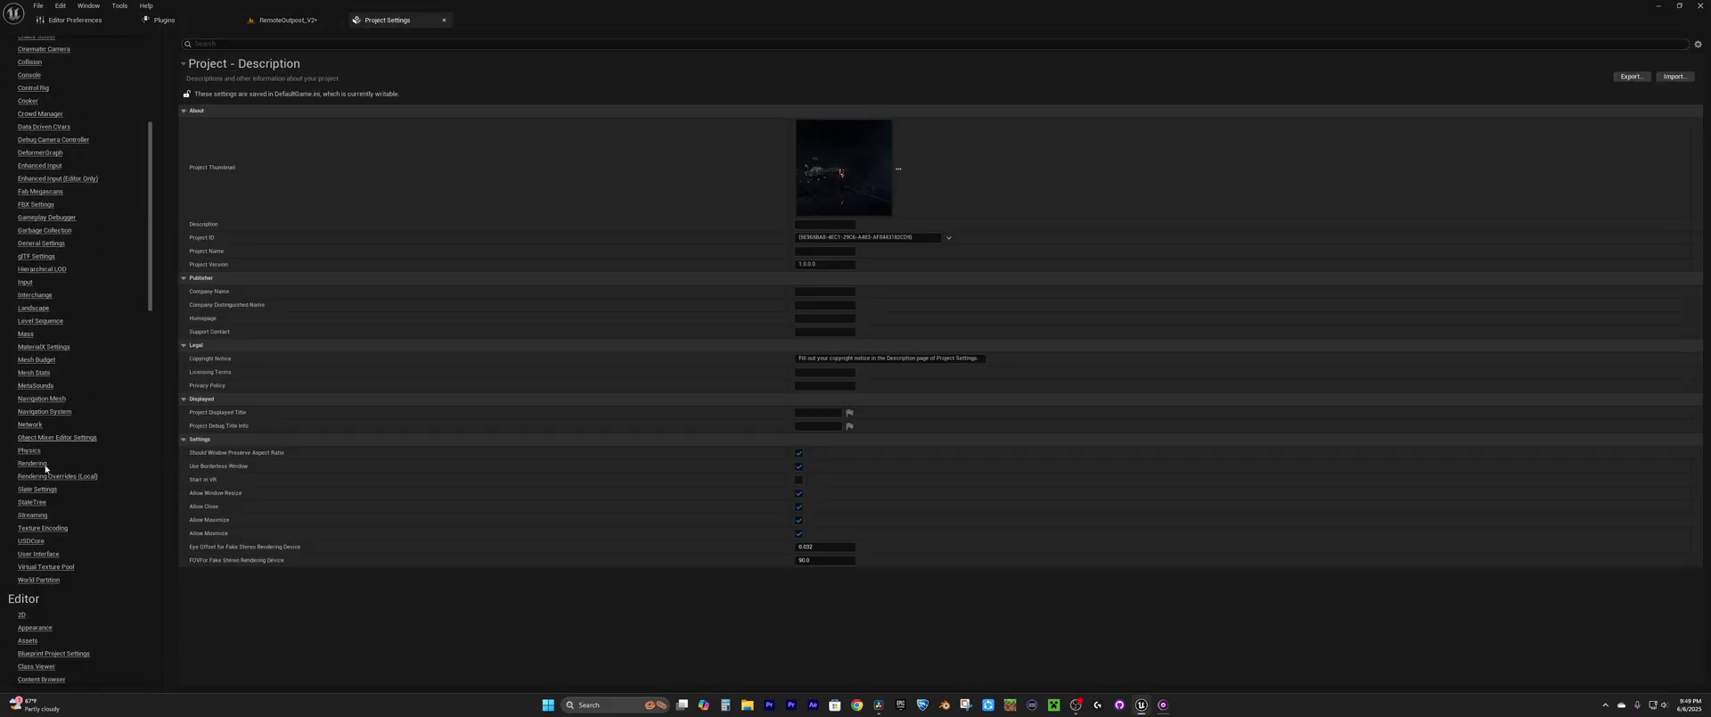
{"action": "left_click", "coordinate": [32, 463]}
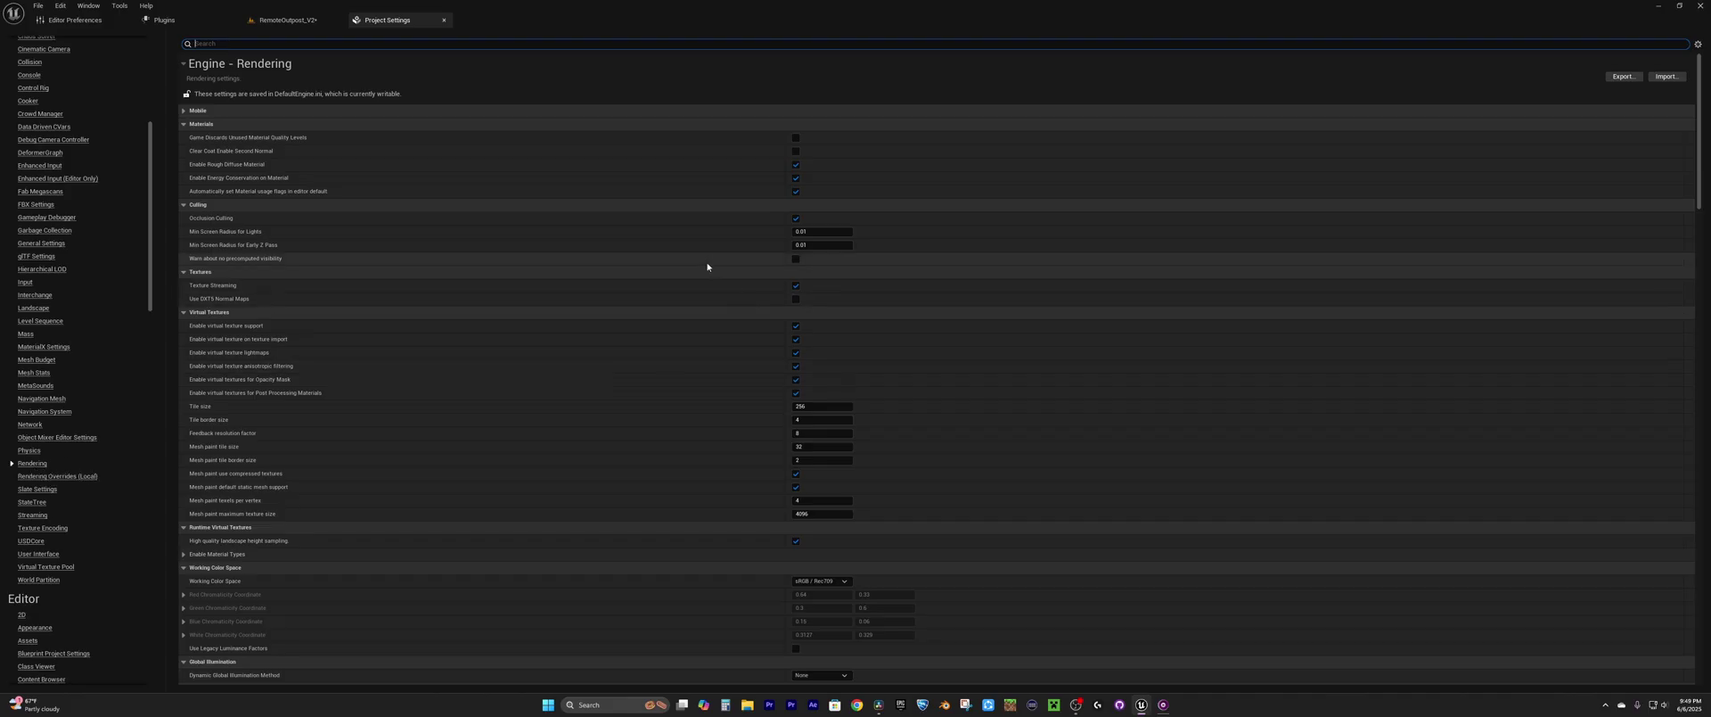
Step: Examine the Global Illumination, Reflections, Lumen and Hardware Ray Tracing options in the Rendering settings
{"action": "scroll", "coordinate": [706, 265], "scroll_direction": "down", "scroll_amount": 1}
{"action": "scroll", "coordinate": [706, 264], "scroll_direction": "down", "scroll_amount": 7}
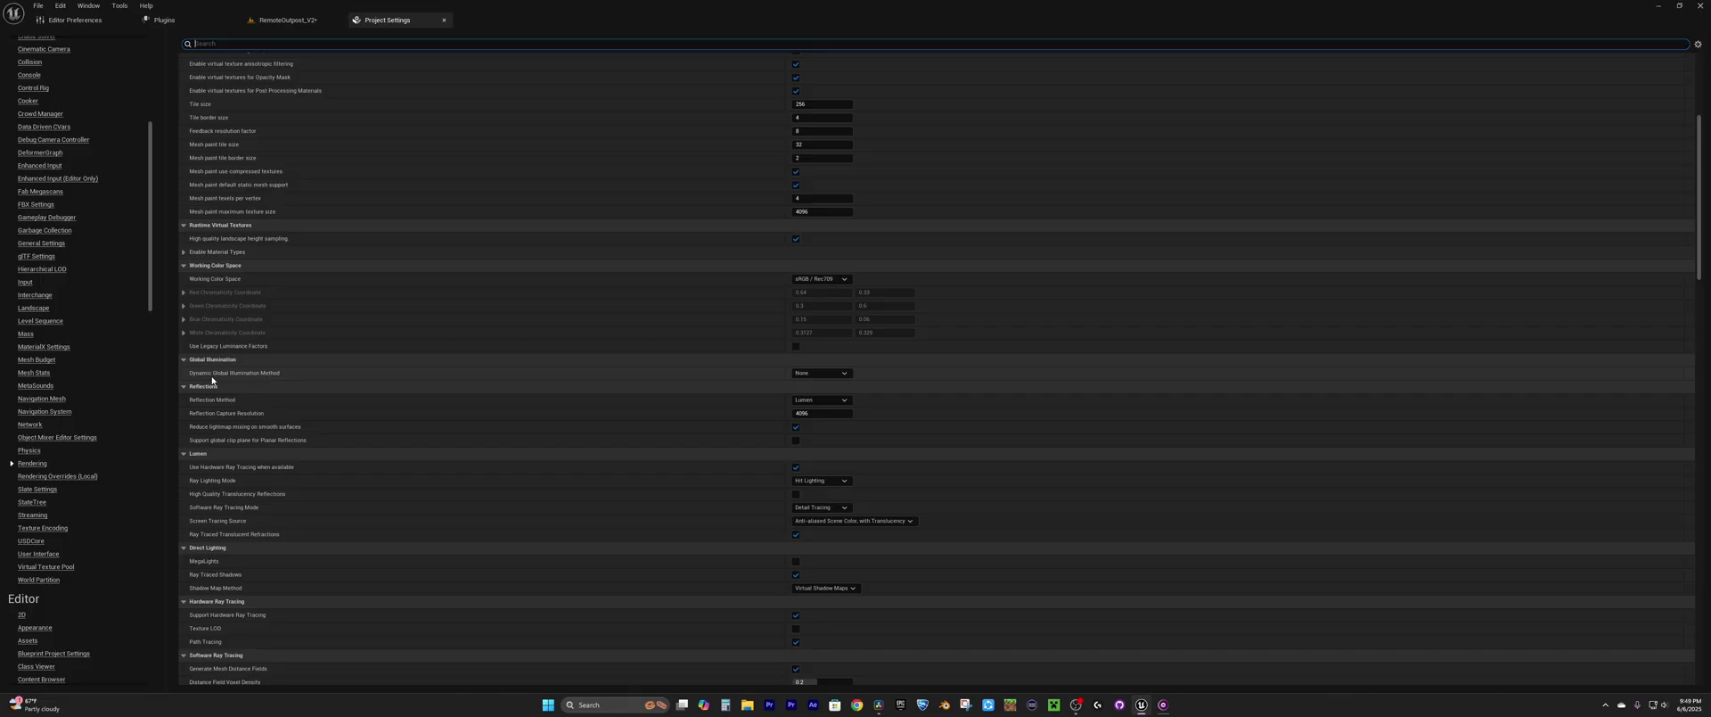
{"action": "left_click", "coordinate": [743, 362]}
{"action": "left_click", "coordinate": [742, 363]}
{"action": "scroll", "coordinate": [769, 369], "scroll_direction": "down", "scroll_amount": 3}
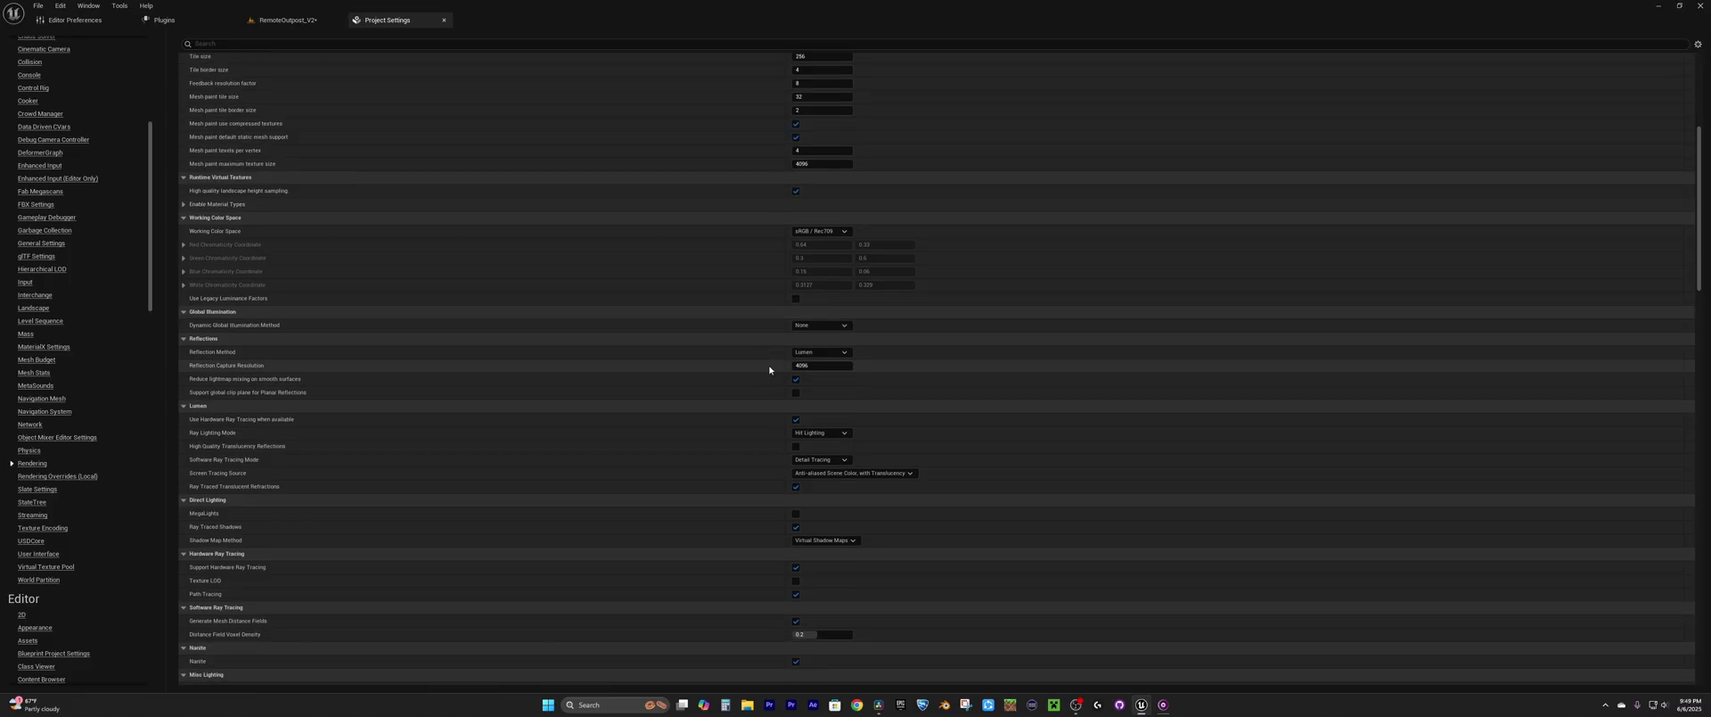
{"action": "scroll", "coordinate": [726, 394], "scroll_direction": "down", "scroll_amount": 3}
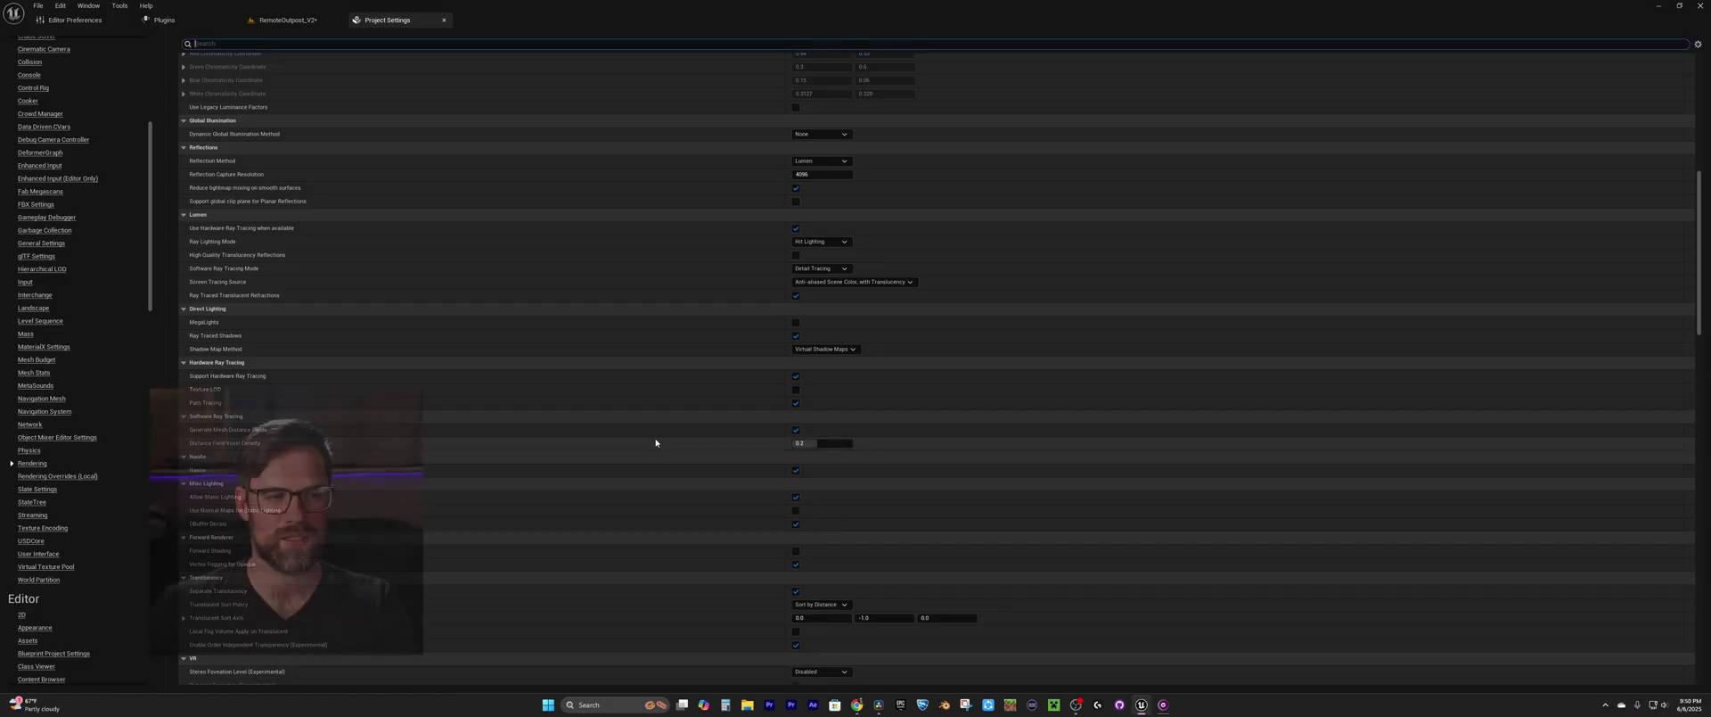
Step: Return to the RemoteOutpost_V2 level and filter the Outliner by Post Process Volume instead of Point Light and Rect Light
{"action": "left_click", "coordinate": [292, 22]}
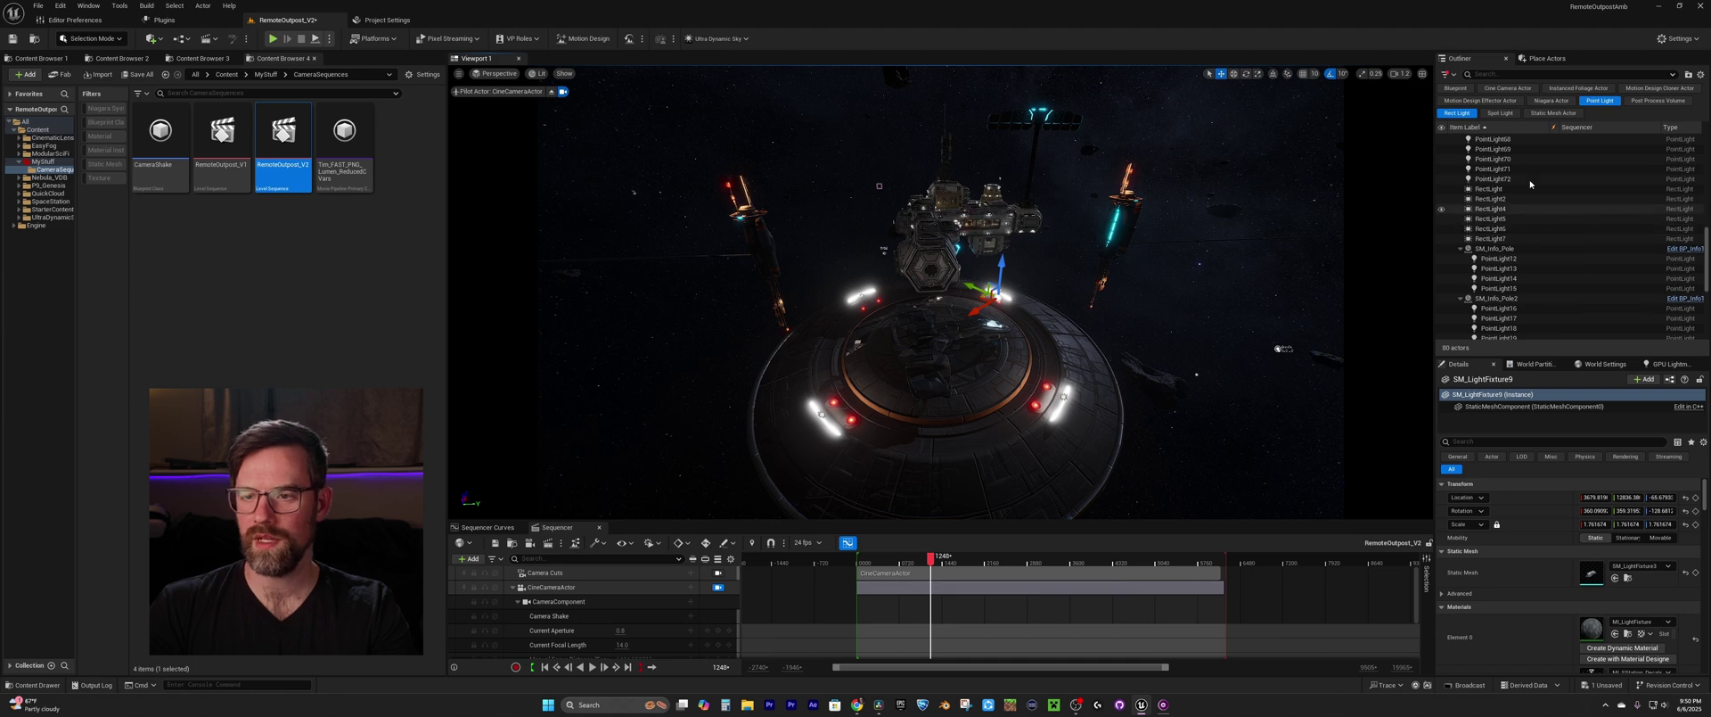
{"action": "left_click", "coordinate": [1599, 100]}
{"action": "left_click", "coordinate": [1457, 112]}
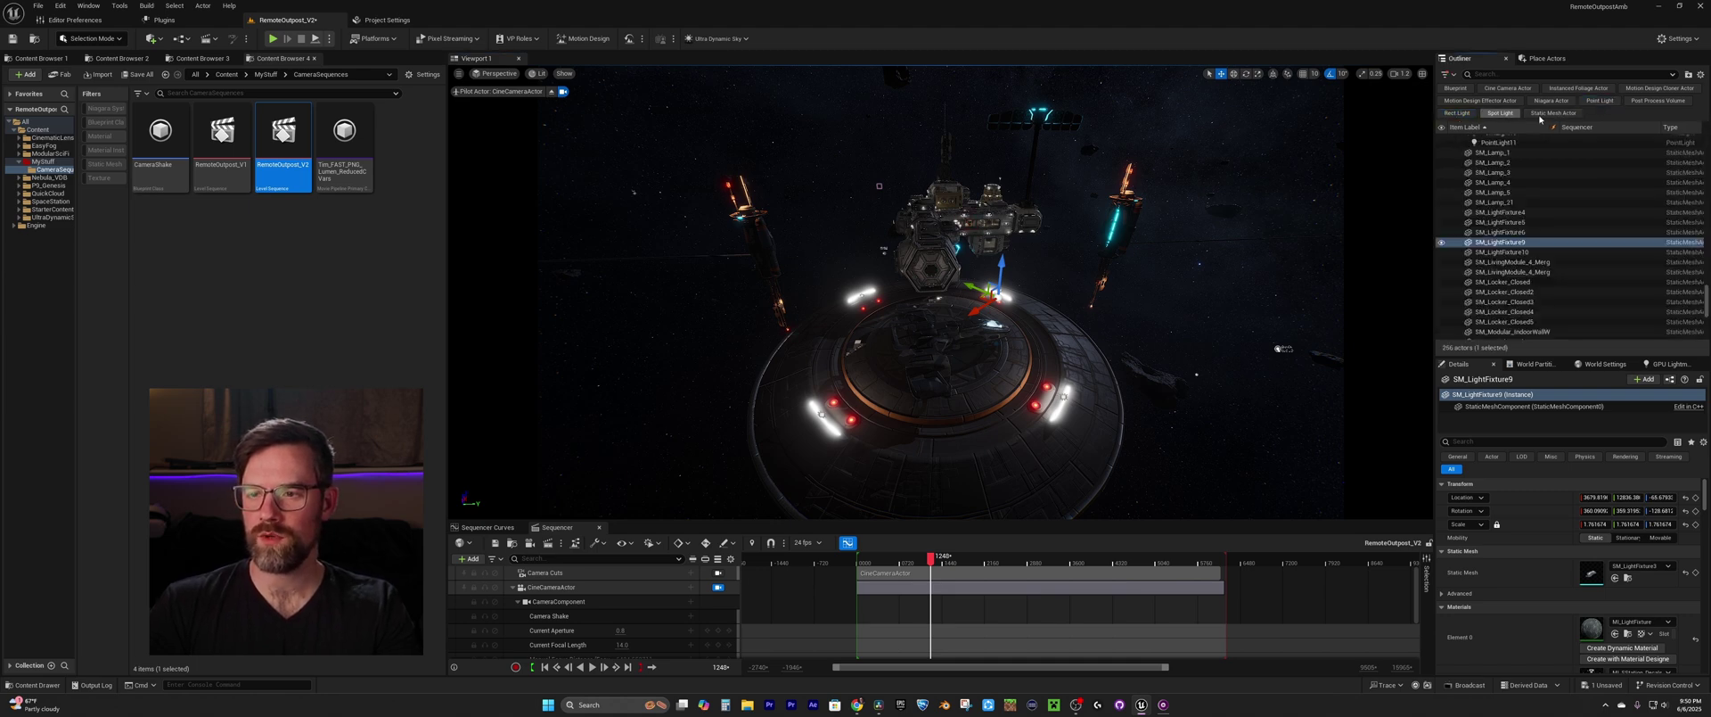
{"action": "left_click", "coordinate": [1657, 100]}
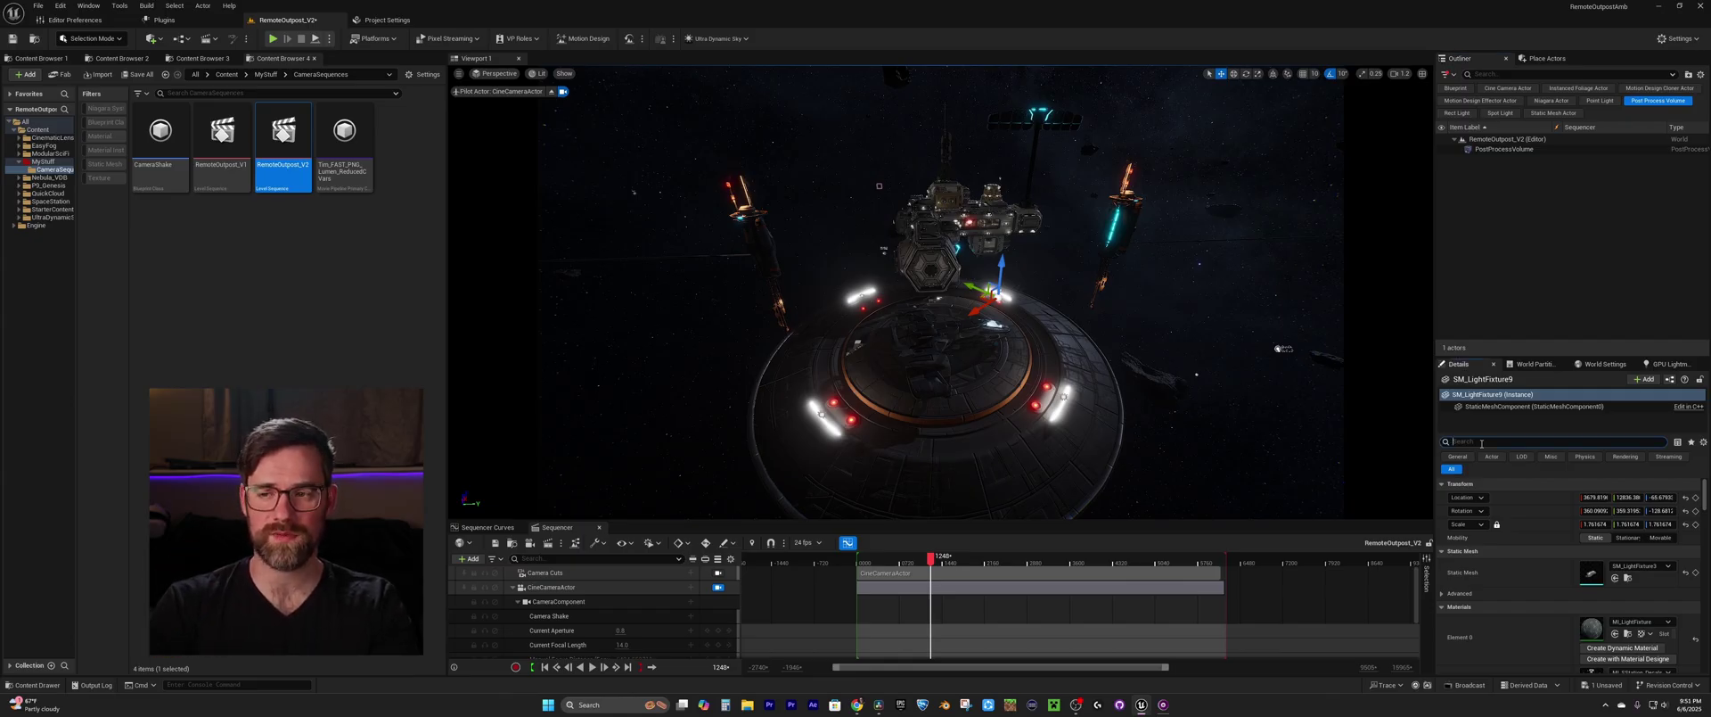
Step: Search the details for "infinite" and select PostProcessVolume to check its Infinite Extent setting
{"action": "left_click", "coordinate": [1481, 442]}
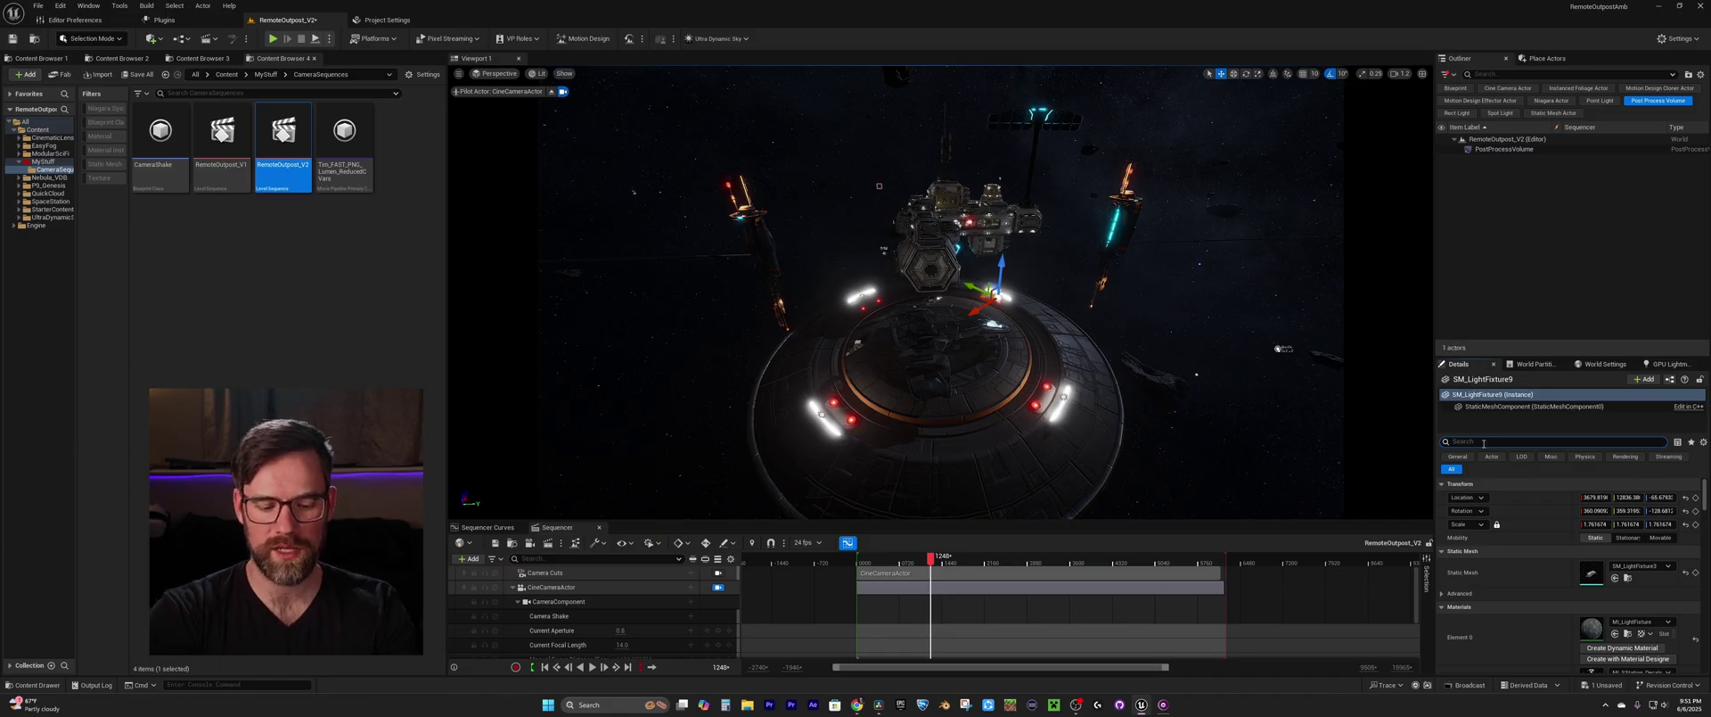
{"action": "type", "text": "Infinite"}
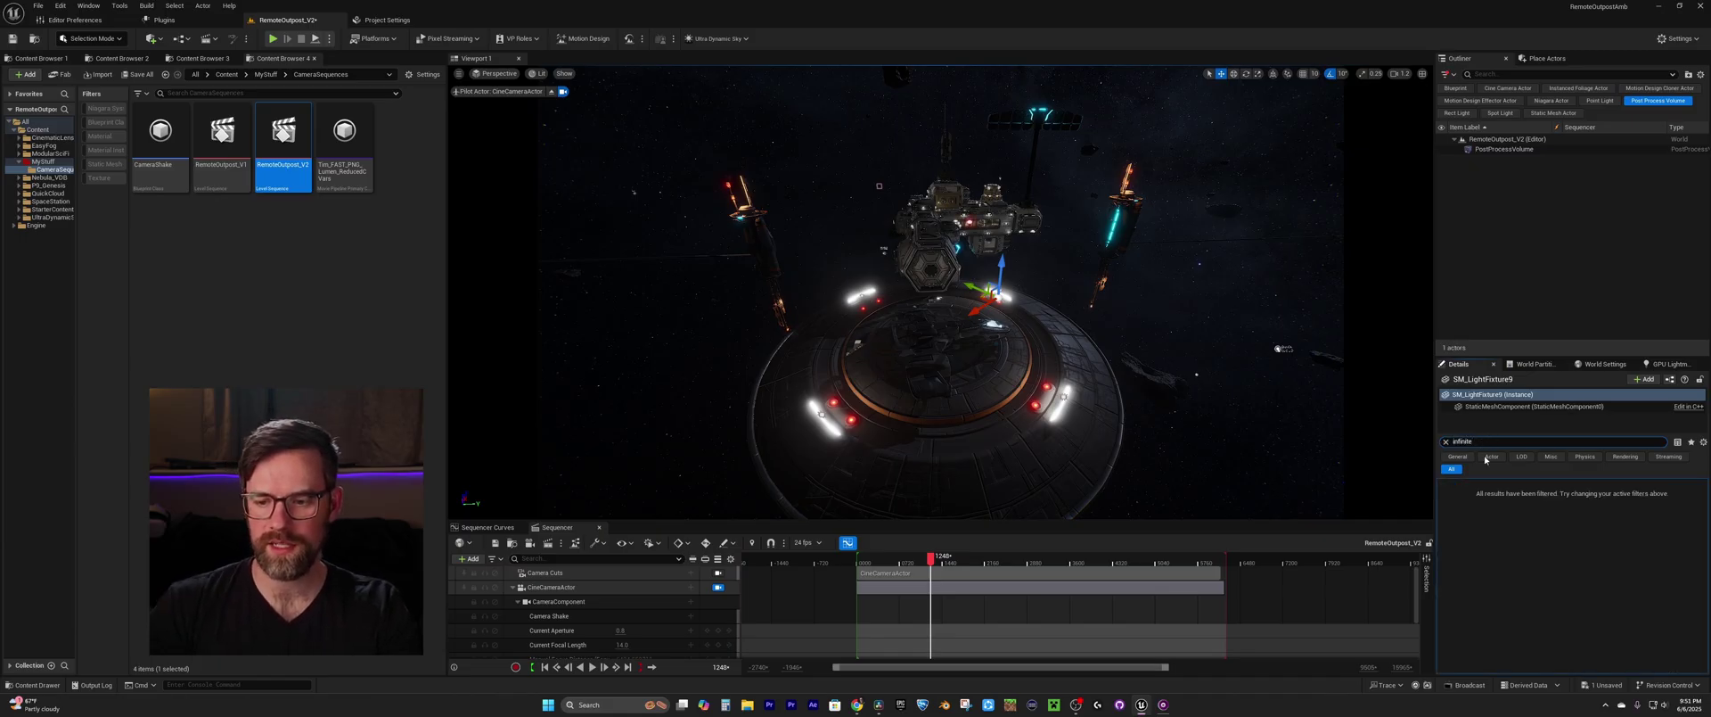
{"action": "left_click", "coordinate": [1512, 150]}
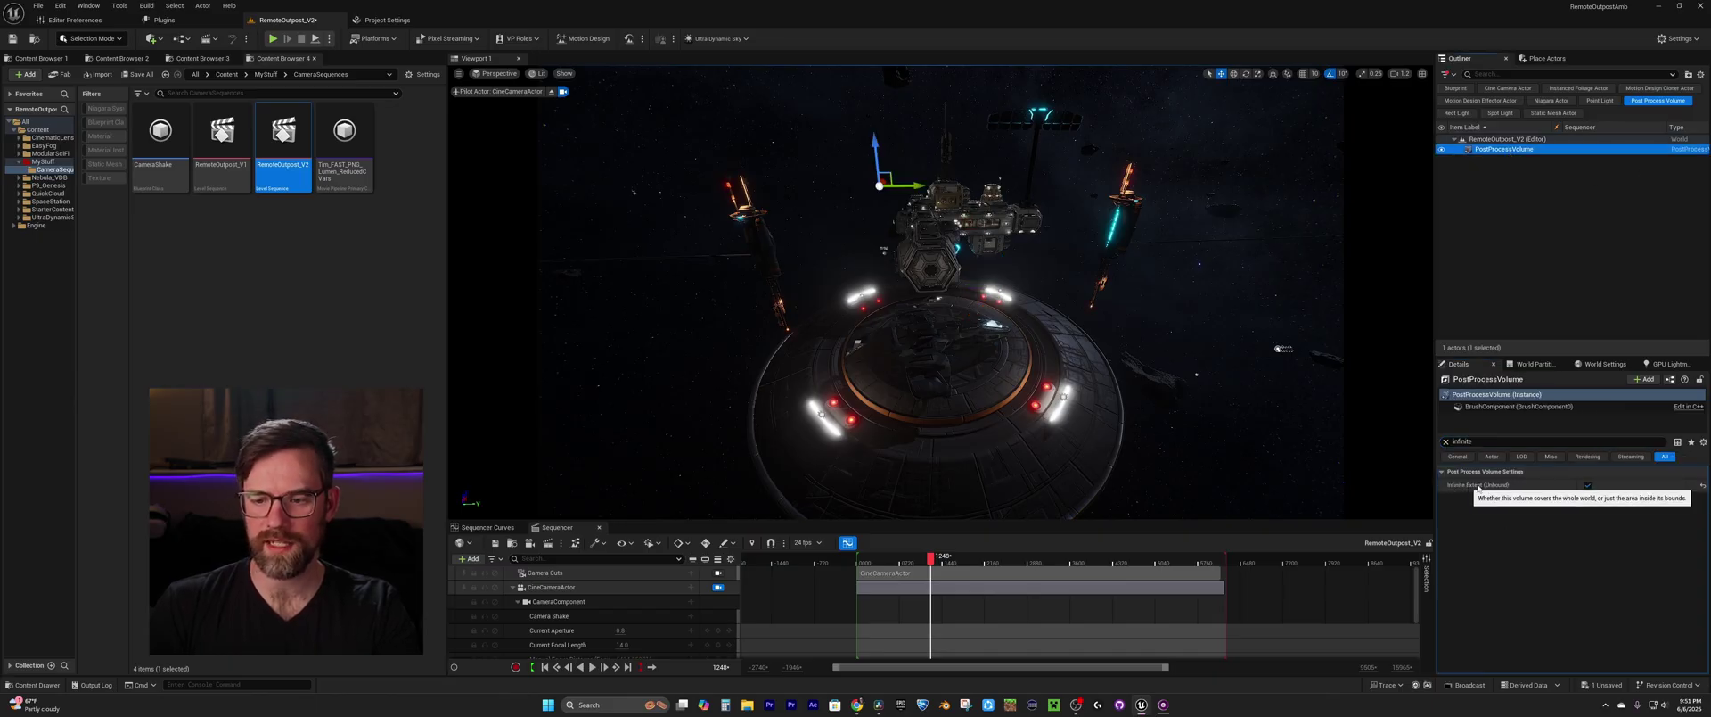
Step: Clear the details search and examine PostProcessVolume's Global Illumination method options
{"action": "left_click", "coordinate": [1445, 441]}
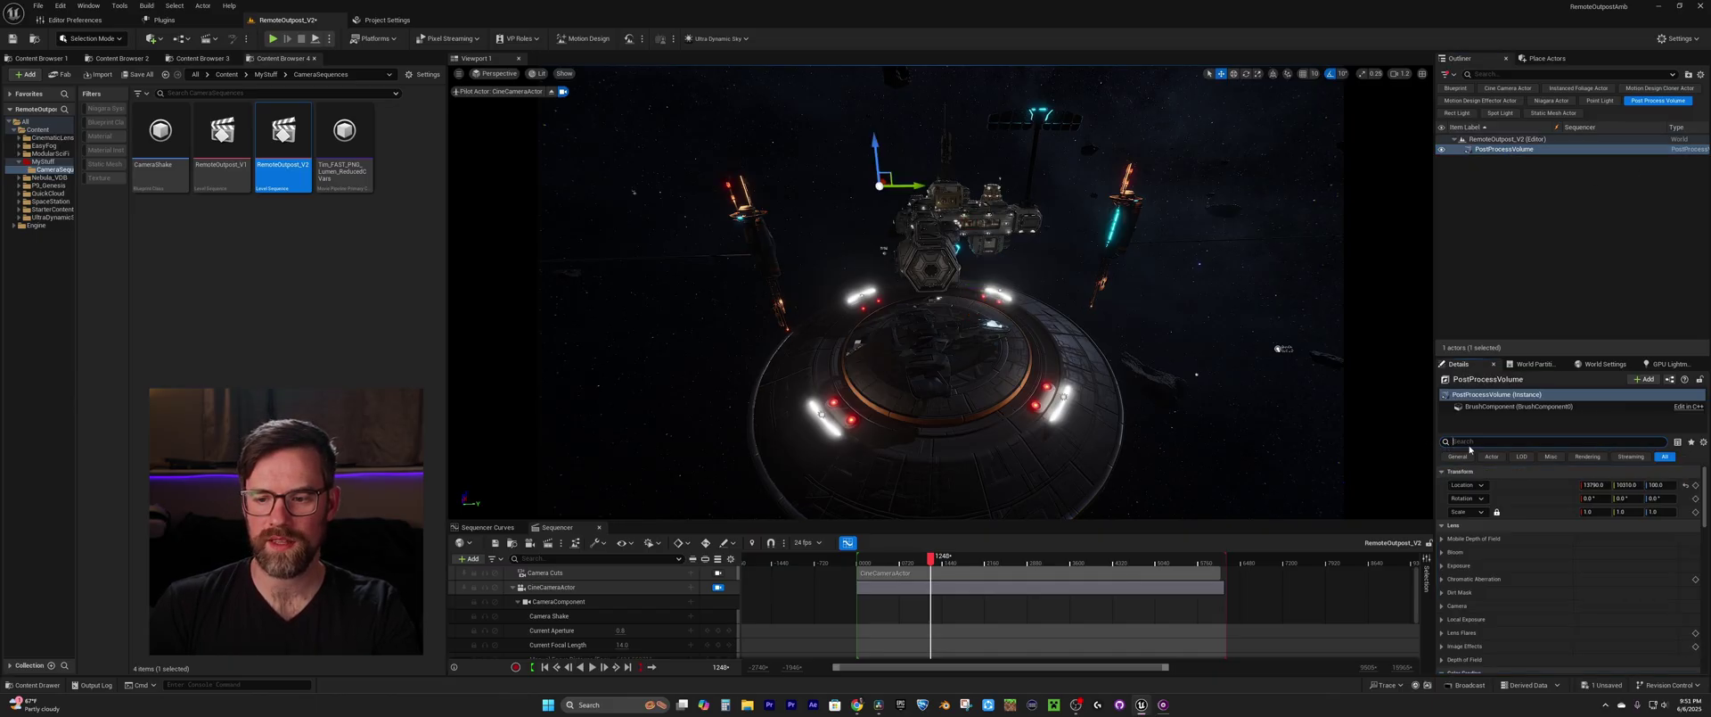
{"action": "scroll", "coordinate": [1468, 562], "scroll_direction": "down", "scroll_amount": 3}
{"action": "scroll", "coordinate": [1470, 566], "scroll_direction": "down", "scroll_amount": 5}
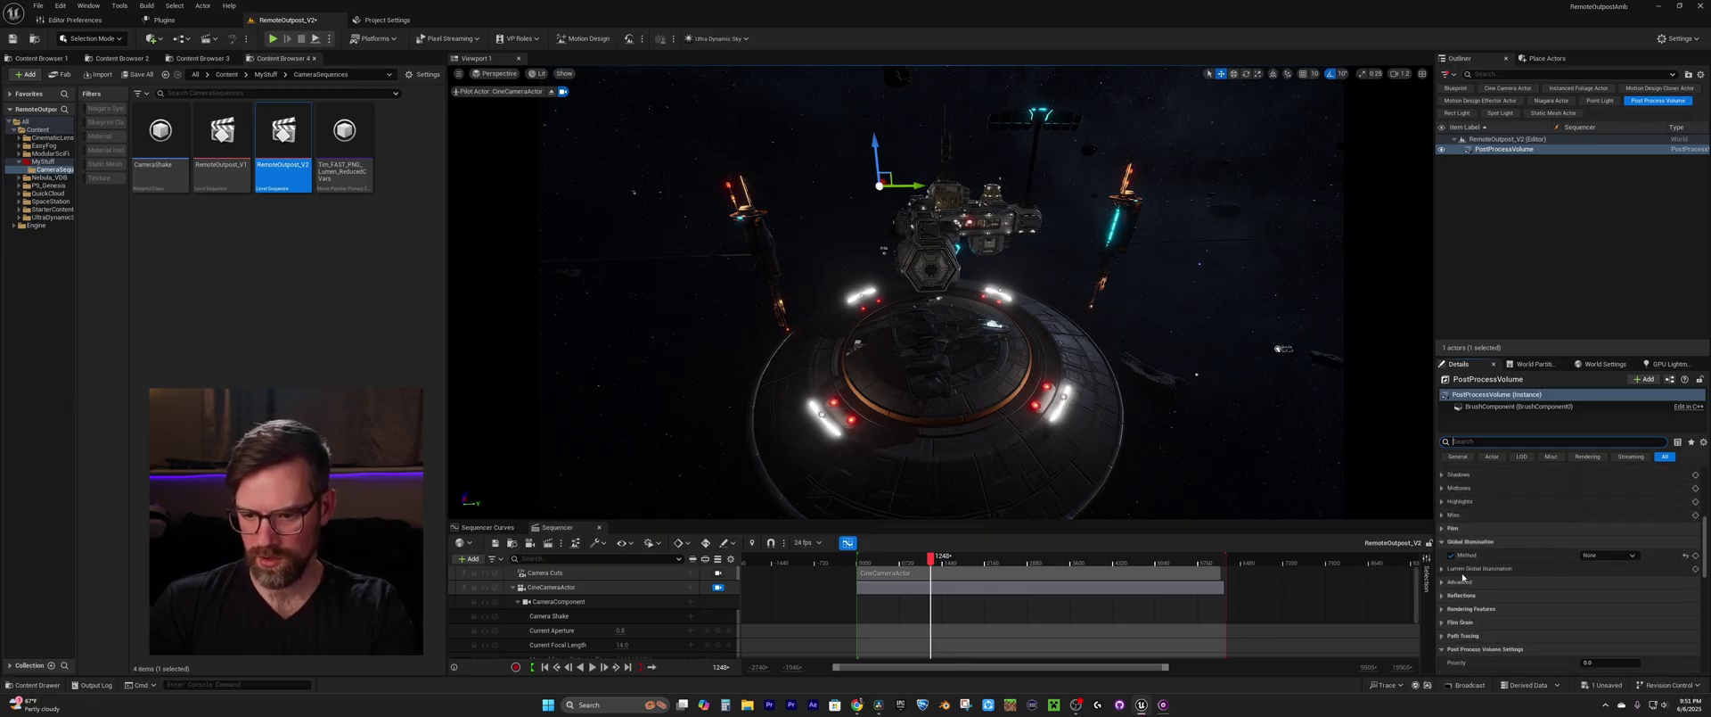
{"action": "left_click", "coordinate": [1609, 554]}
{"action": "left_click", "coordinate": [1561, 559]}
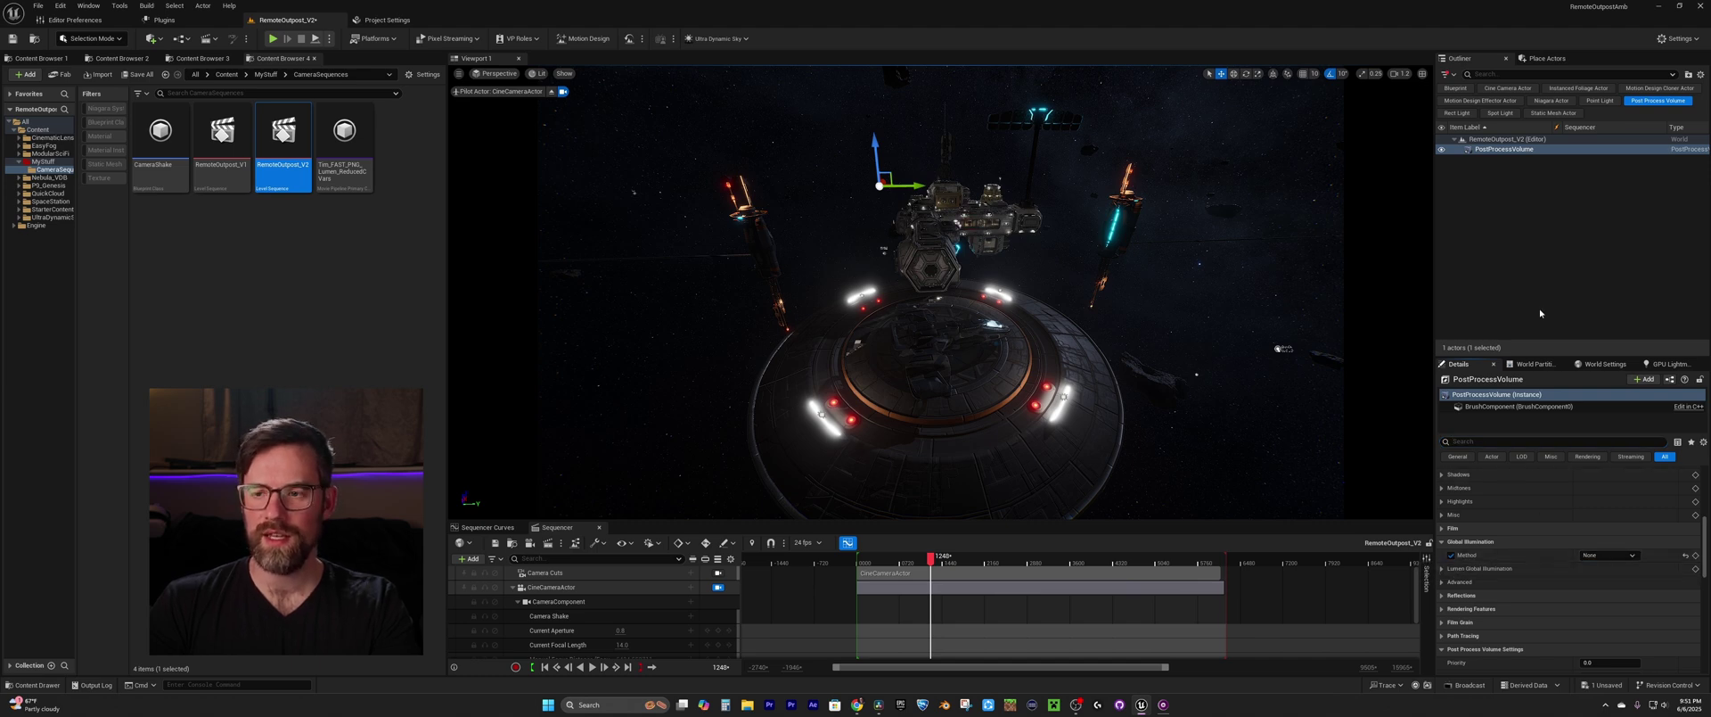
Step: Switch the Outliner filter to Cine Camera Actor, select CineCameraActor and examine its post-process Global Illumination method
{"action": "left_click", "coordinate": [1658, 100]}
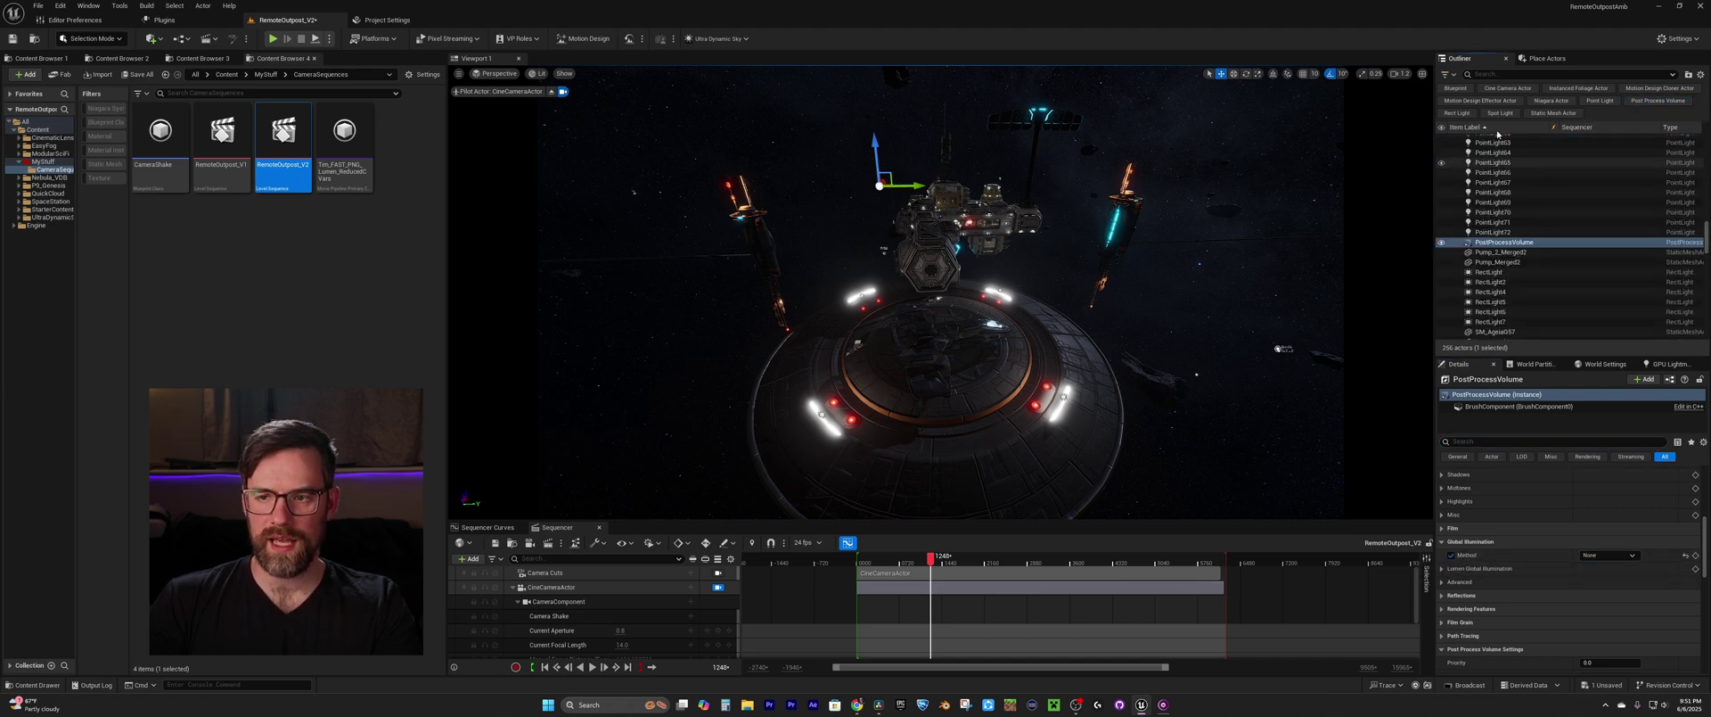
{"action": "left_click", "coordinate": [1508, 89]}
{"action": "left_click", "coordinate": [1500, 149]}
{"action": "scroll", "coordinate": [1545, 560], "scroll_direction": "down", "scroll_amount": 5}
{"action": "scroll", "coordinate": [1545, 560], "scroll_direction": "down", "scroll_amount": 3}
{"action": "scroll", "coordinate": [1544, 557], "scroll_direction": "up", "scroll_amount": 1}
{"action": "left_click", "coordinate": [1544, 544]}
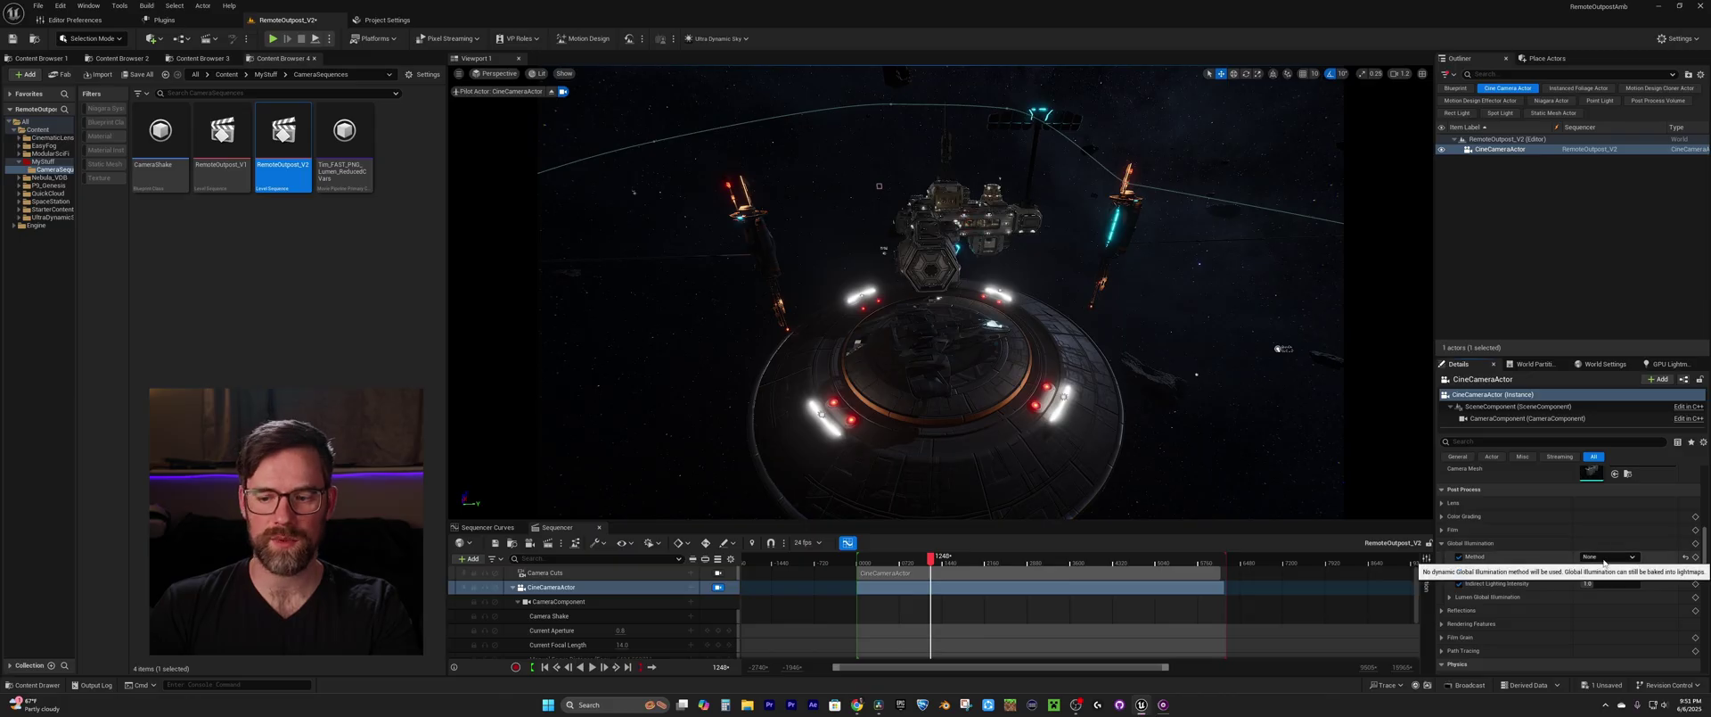
{"action": "left_click", "coordinate": [1536, 238]}
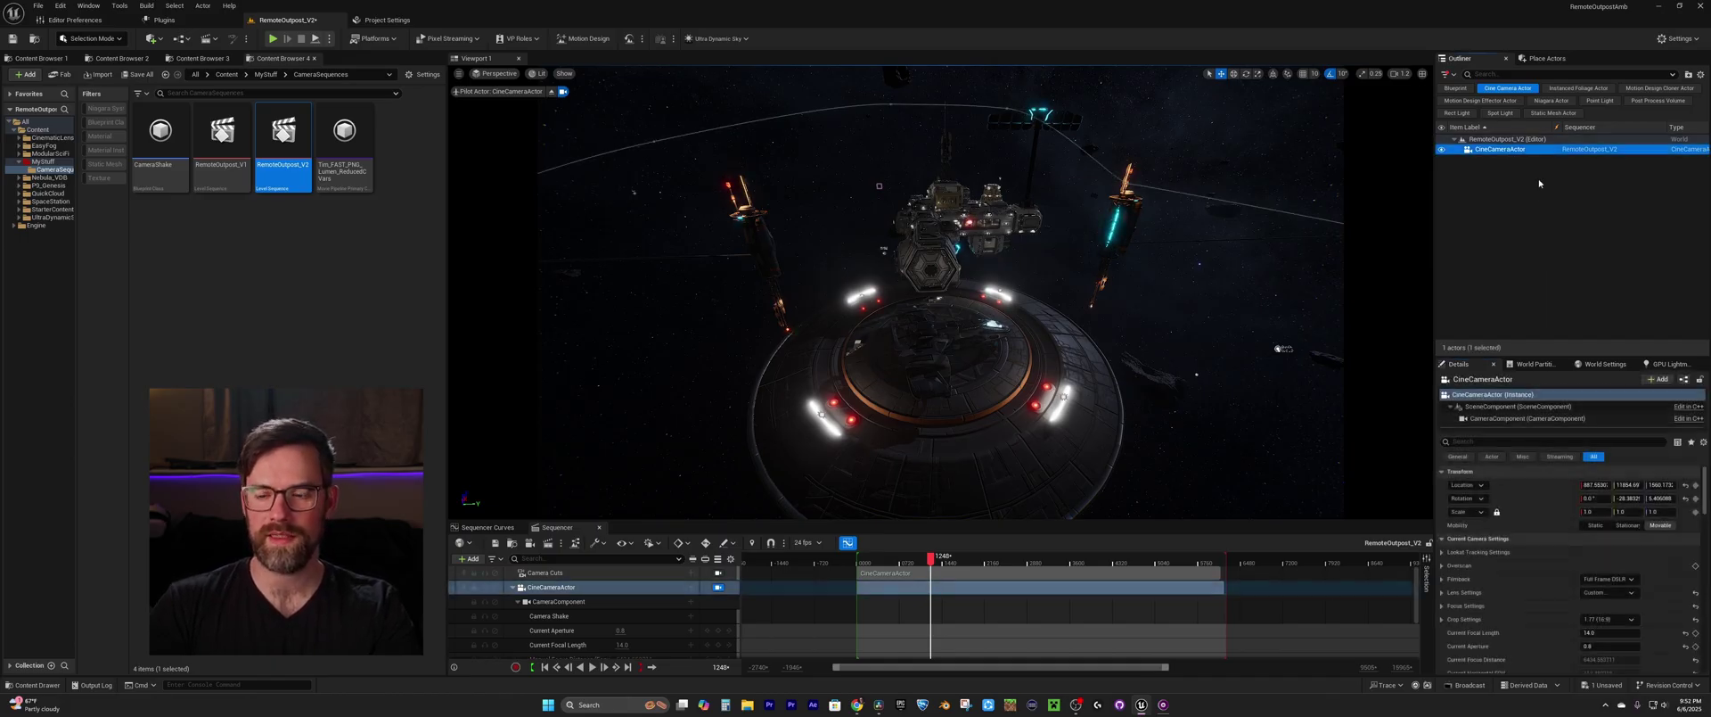
Step: Check Force No Precomputed Lighting in the World Settings and locate the GPU Lightmass command among the build options
{"action": "left_click", "coordinate": [1604, 364]}
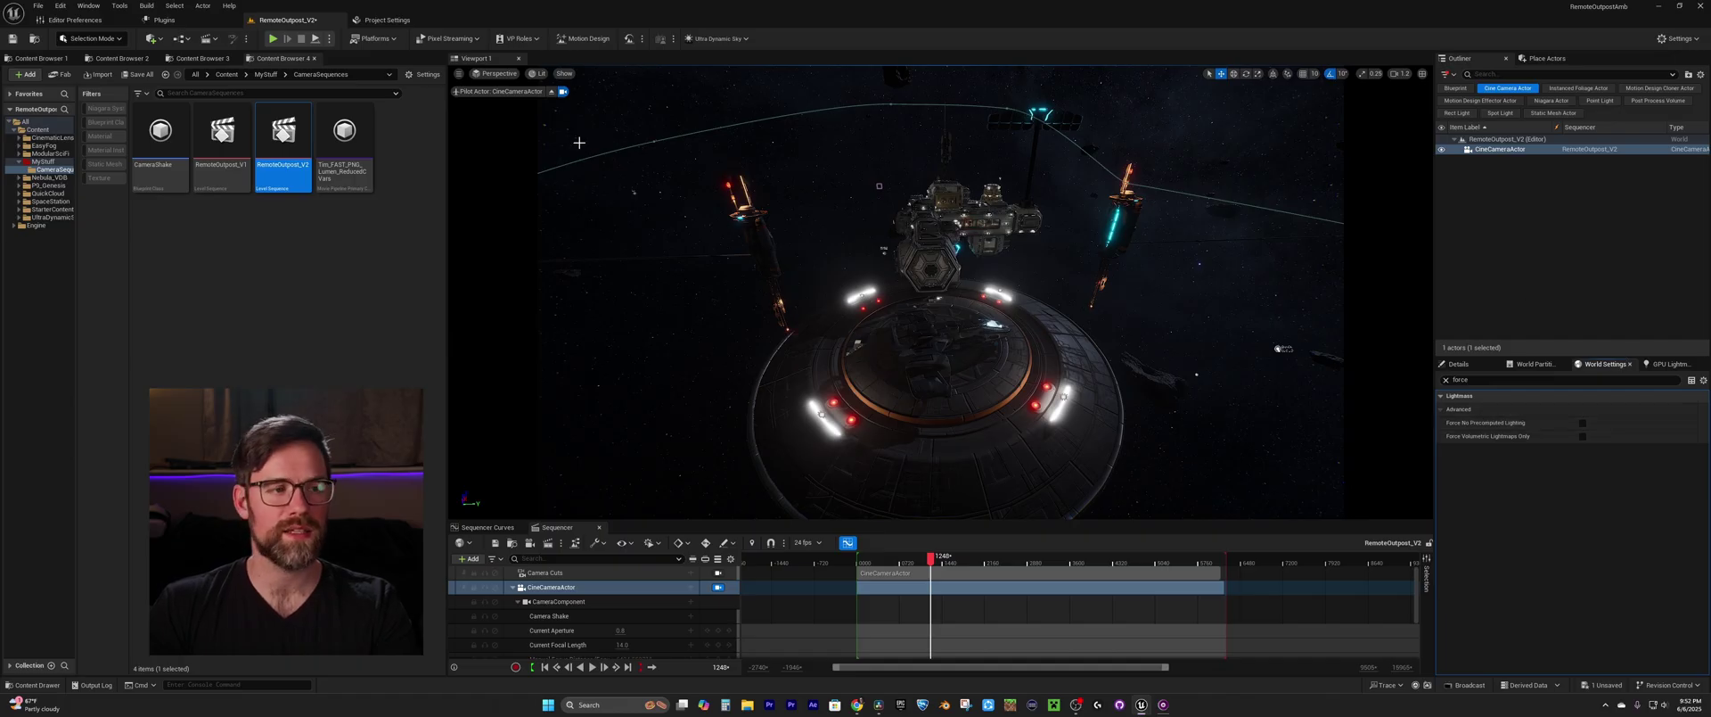
{"action": "left_click", "coordinate": [147, 5]}
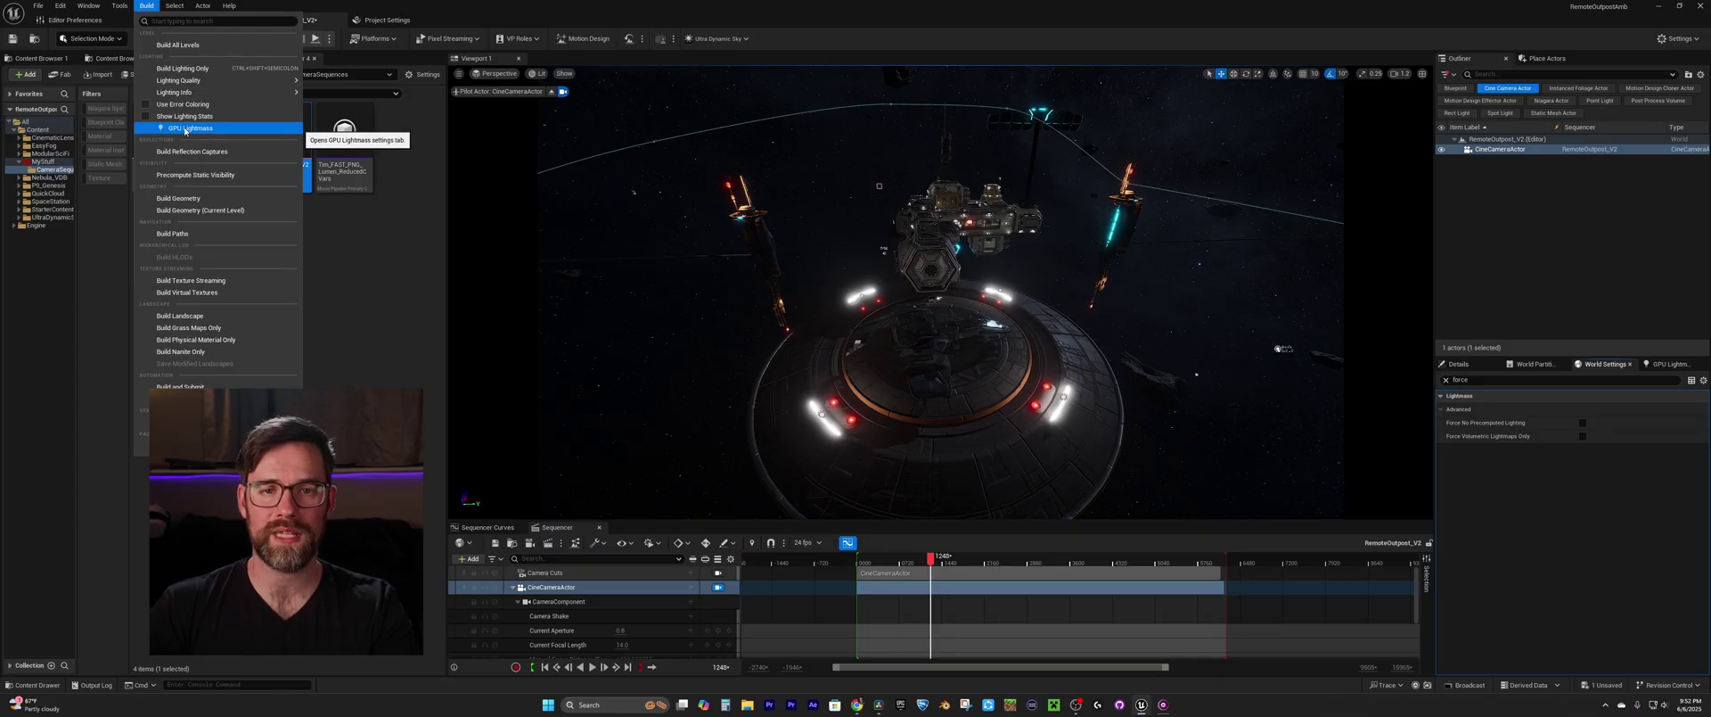
{"action": "left_click", "coordinate": [1534, 287]}
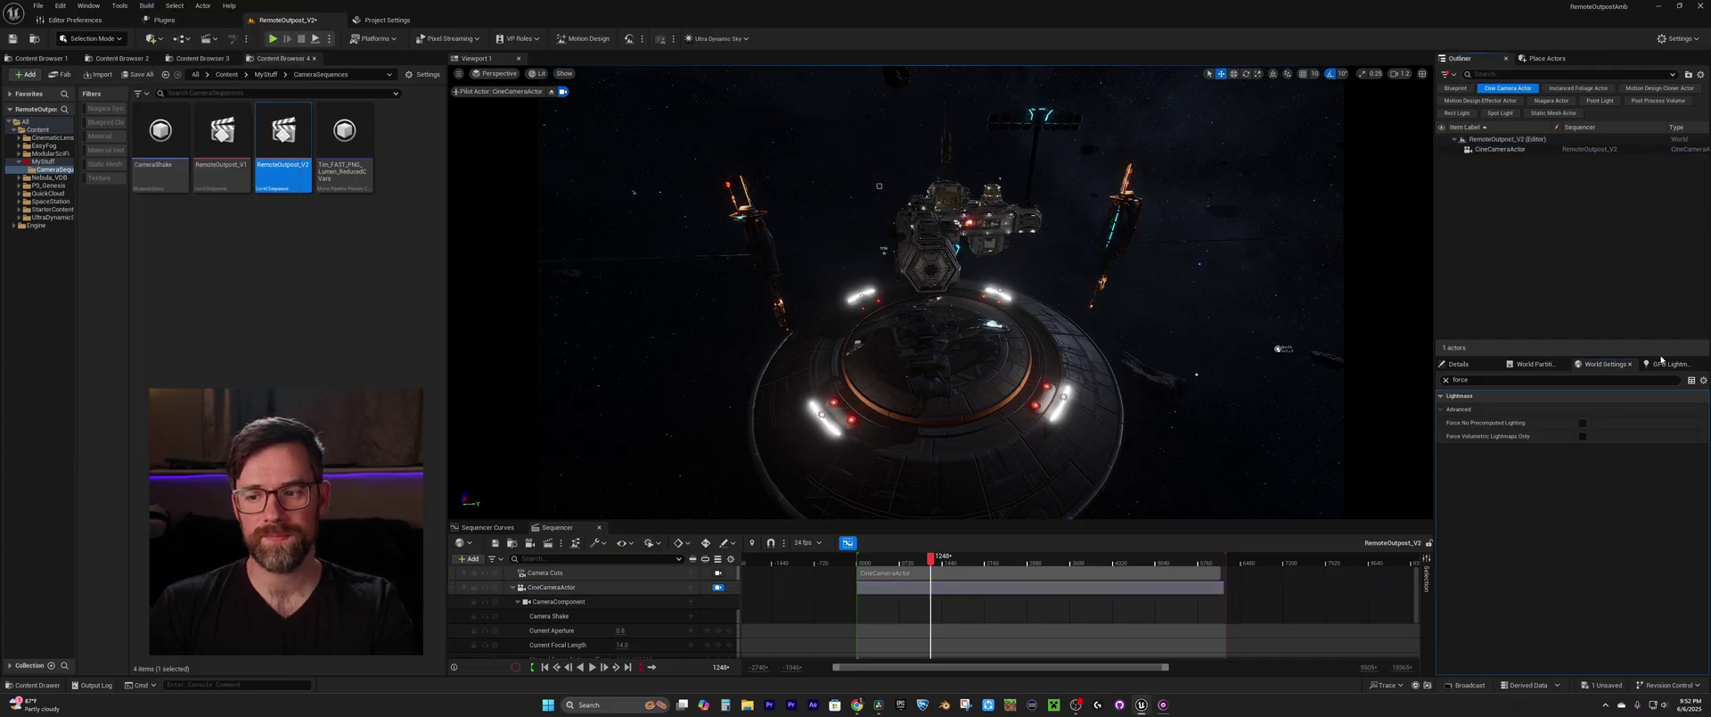
Step: Examine the GPU Lightmass settings for bake mode, denoising, global illumination samples, volumetric lightmap and irradiance caching
{"action": "left_click", "coordinate": [1665, 365]}
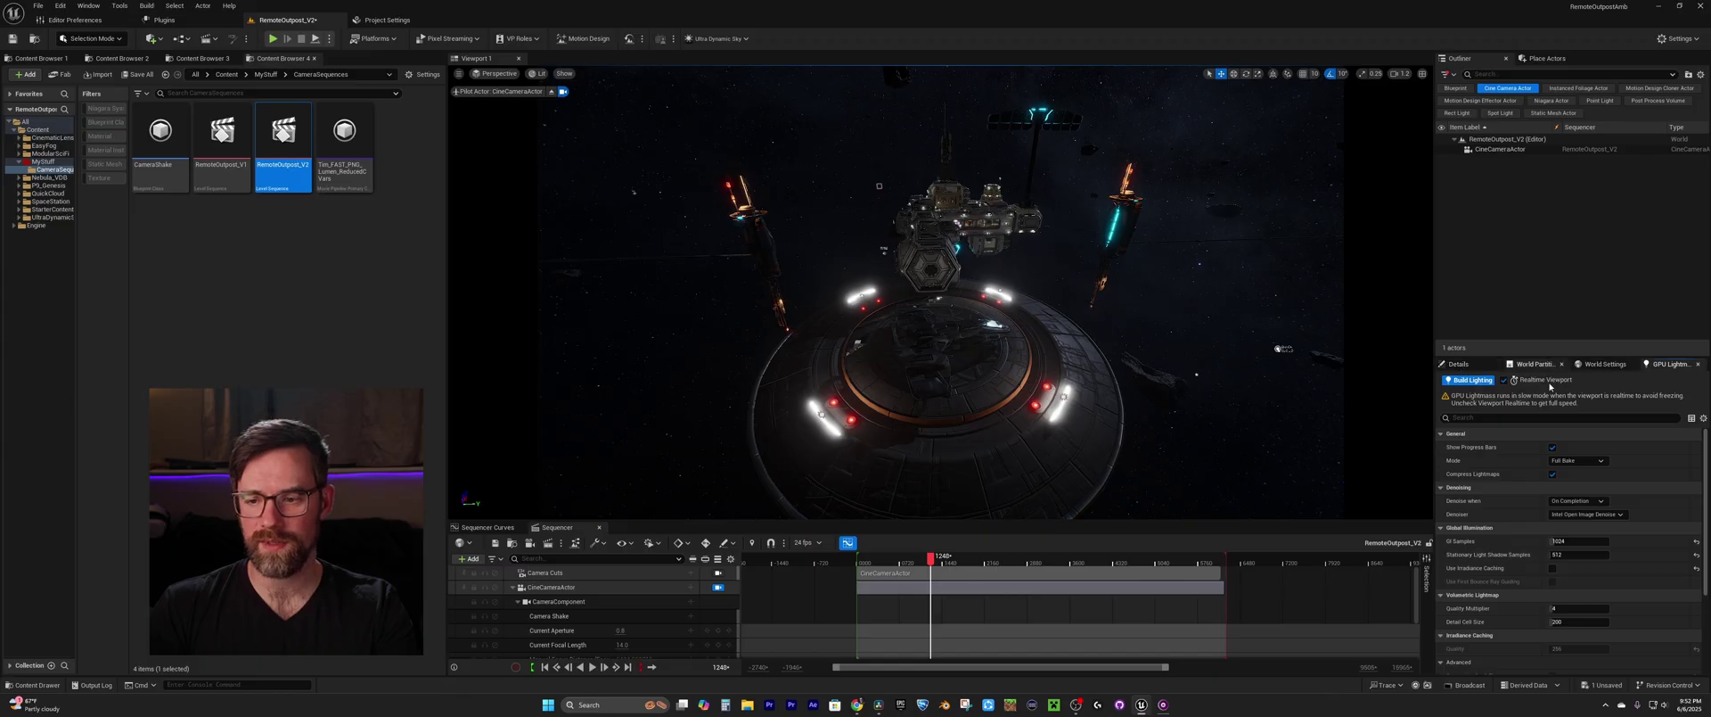
{"action": "scroll", "coordinate": [1528, 468], "scroll_direction": "down", "scroll_amount": 3}
{"action": "scroll", "coordinate": [1475, 497], "scroll_direction": "down", "scroll_amount": 3}
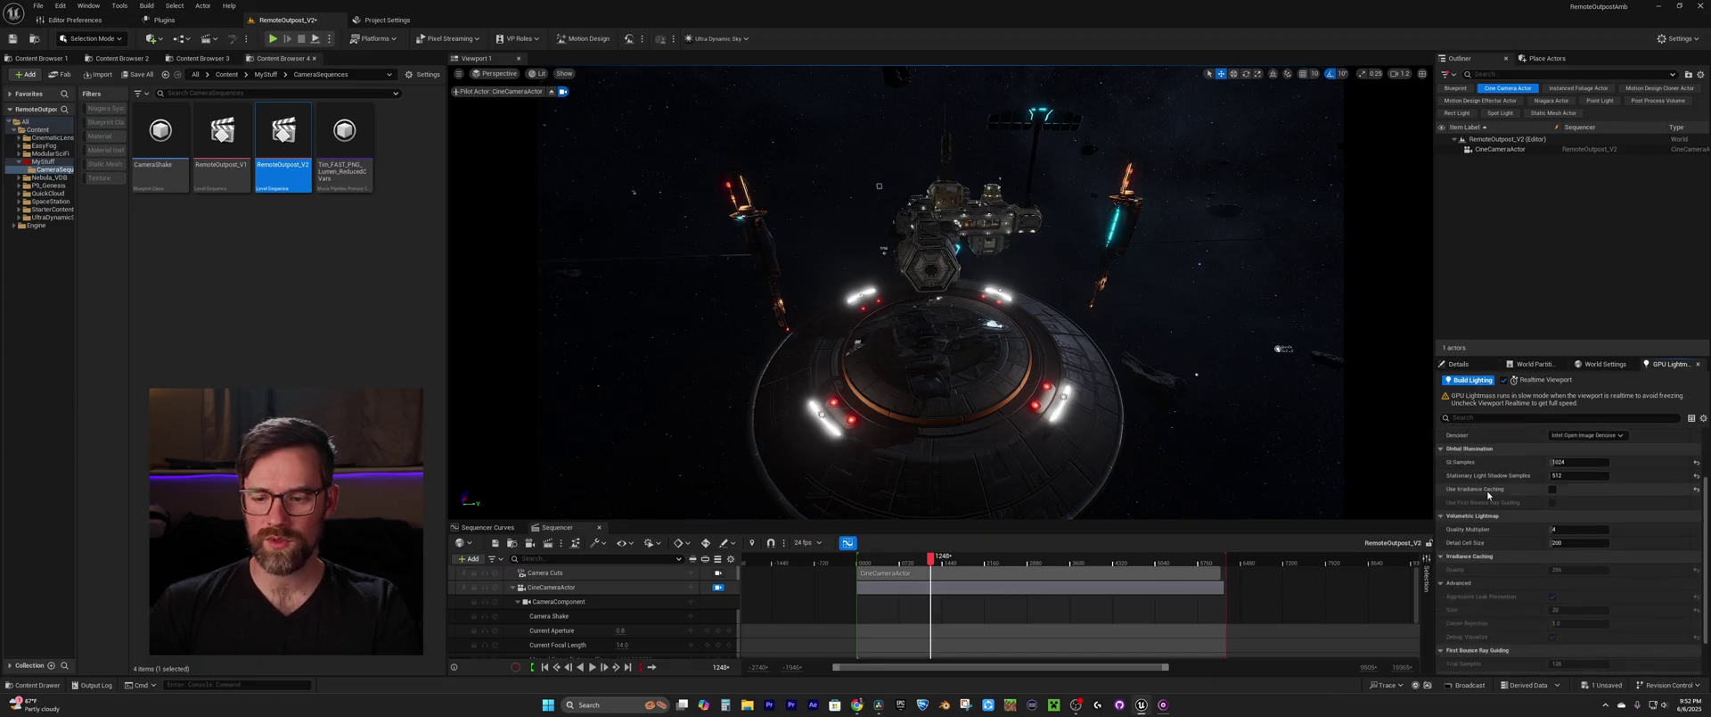
{"action": "scroll", "coordinate": [1513, 512], "scroll_direction": "down", "scroll_amount": 1}
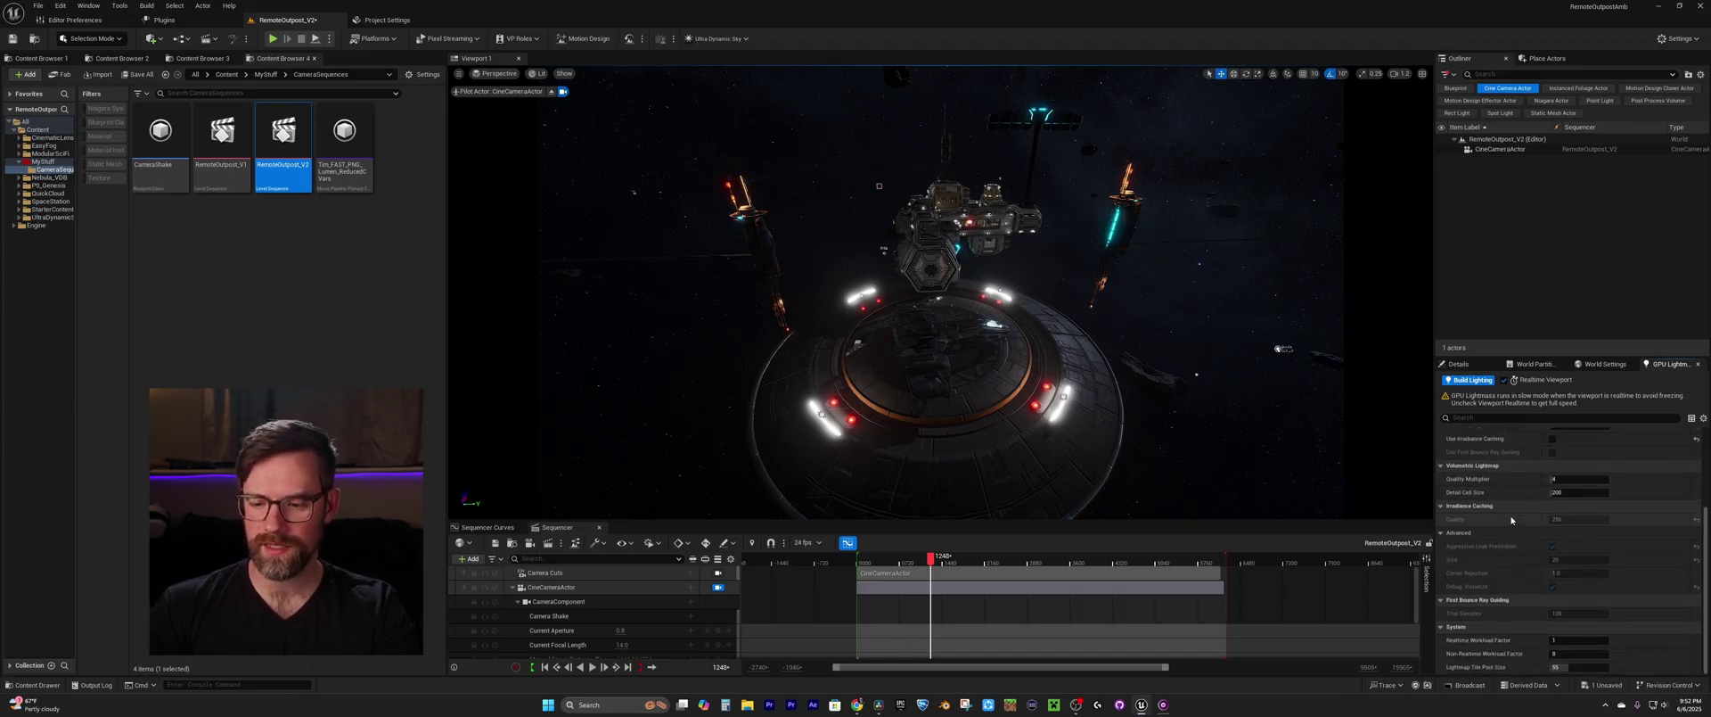
{"action": "scroll", "coordinate": [1520, 517], "scroll_direction": "up", "scroll_amount": 5}
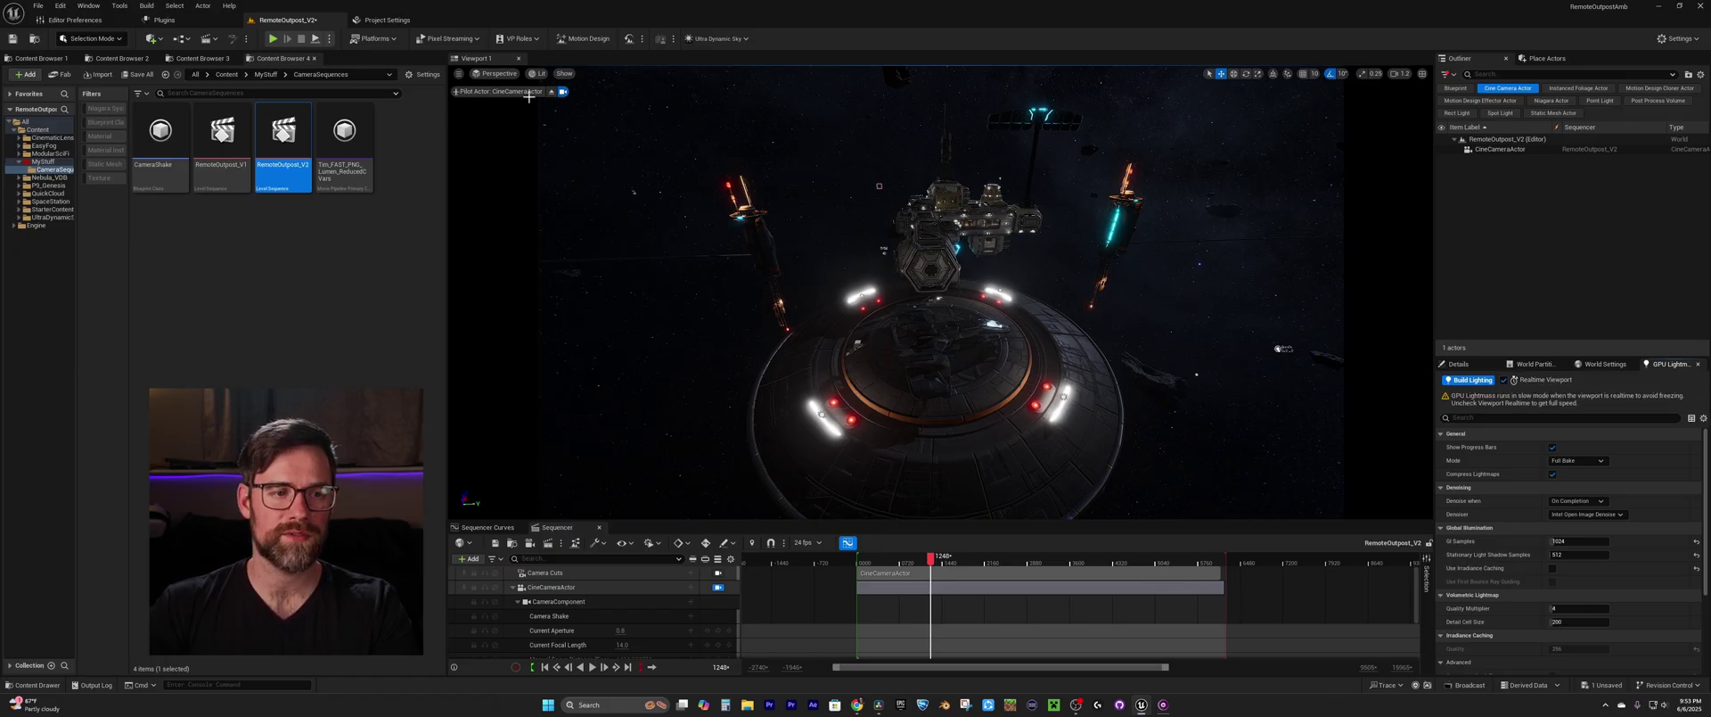
Step: Turn off realtime rendering in the viewport and switch the Outliner filter from Cine Camera Actor to Point Light
{"action": "left_click", "coordinate": [458, 73]}
{"action": "left_click", "coordinate": [490, 126]}
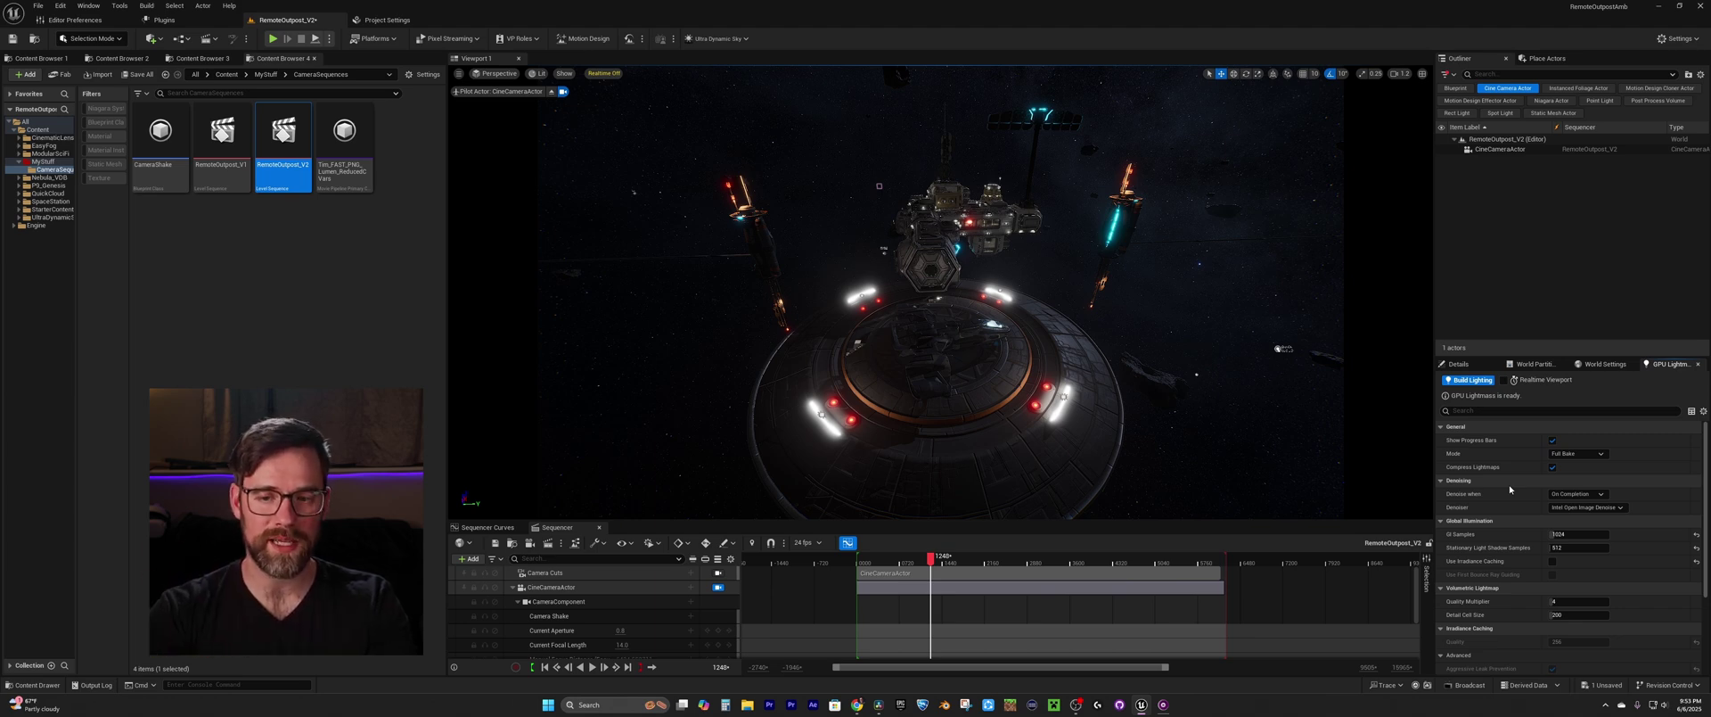
{"action": "left_click", "coordinate": [1507, 87]}
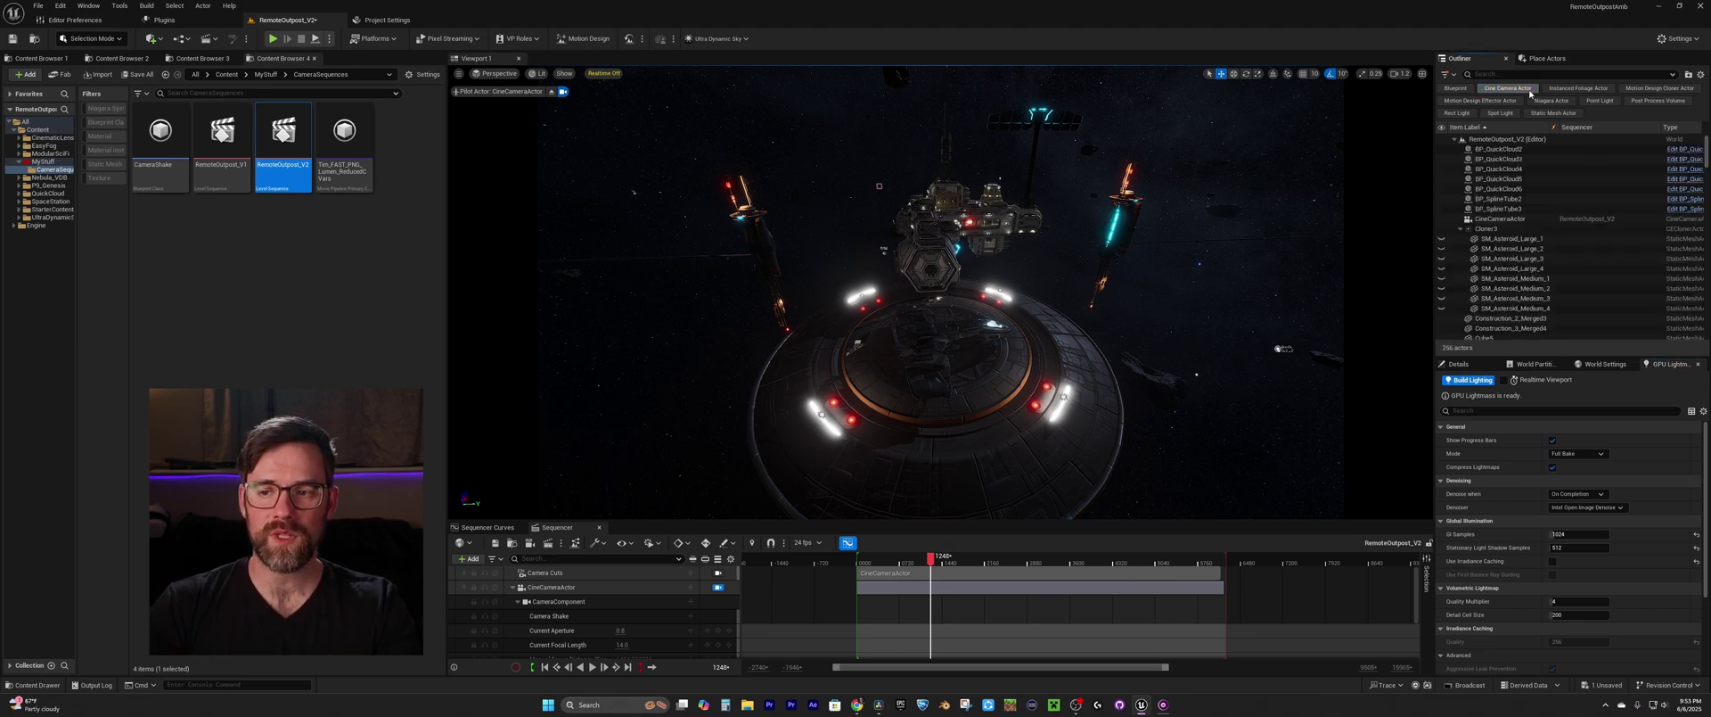
{"action": "left_click", "coordinate": [1600, 100]}
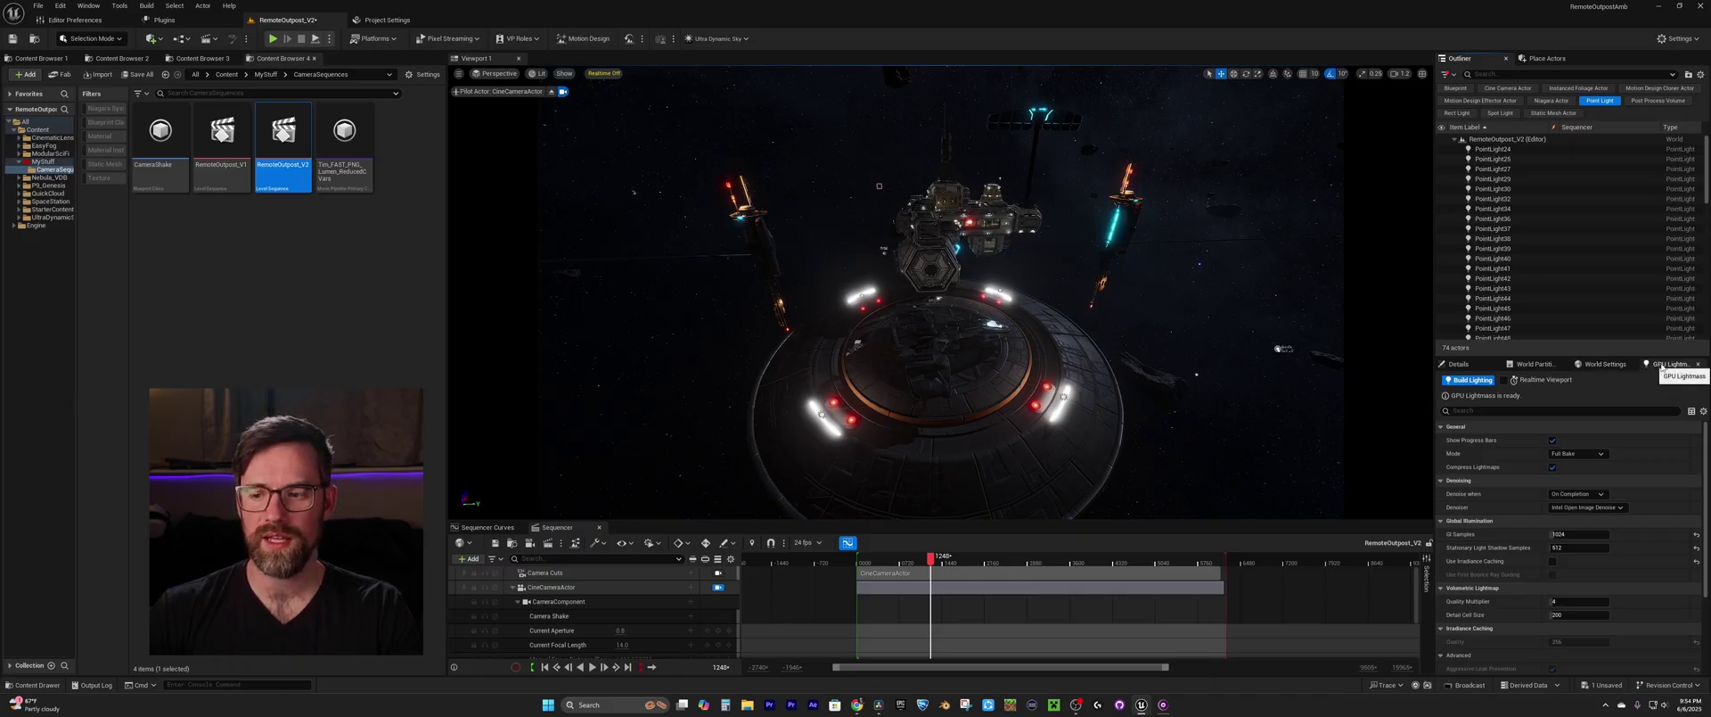
Step: Review the precomputed lighting options in the World Settings and the Lighting Quality and Lighting Info build options
{"action": "left_click", "coordinate": [1605, 365]}
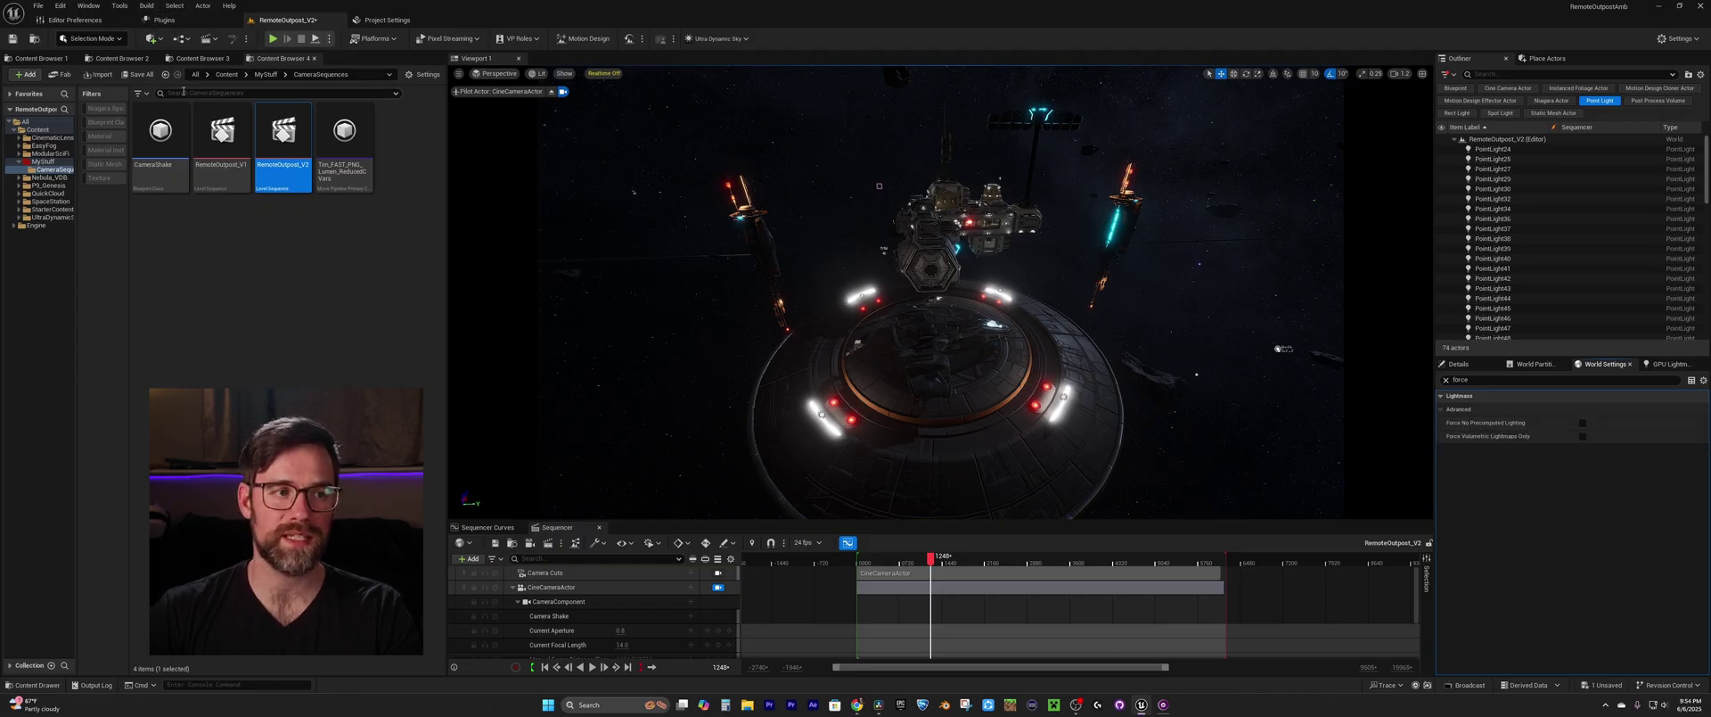
{"action": "left_click", "coordinate": [146, 5]}
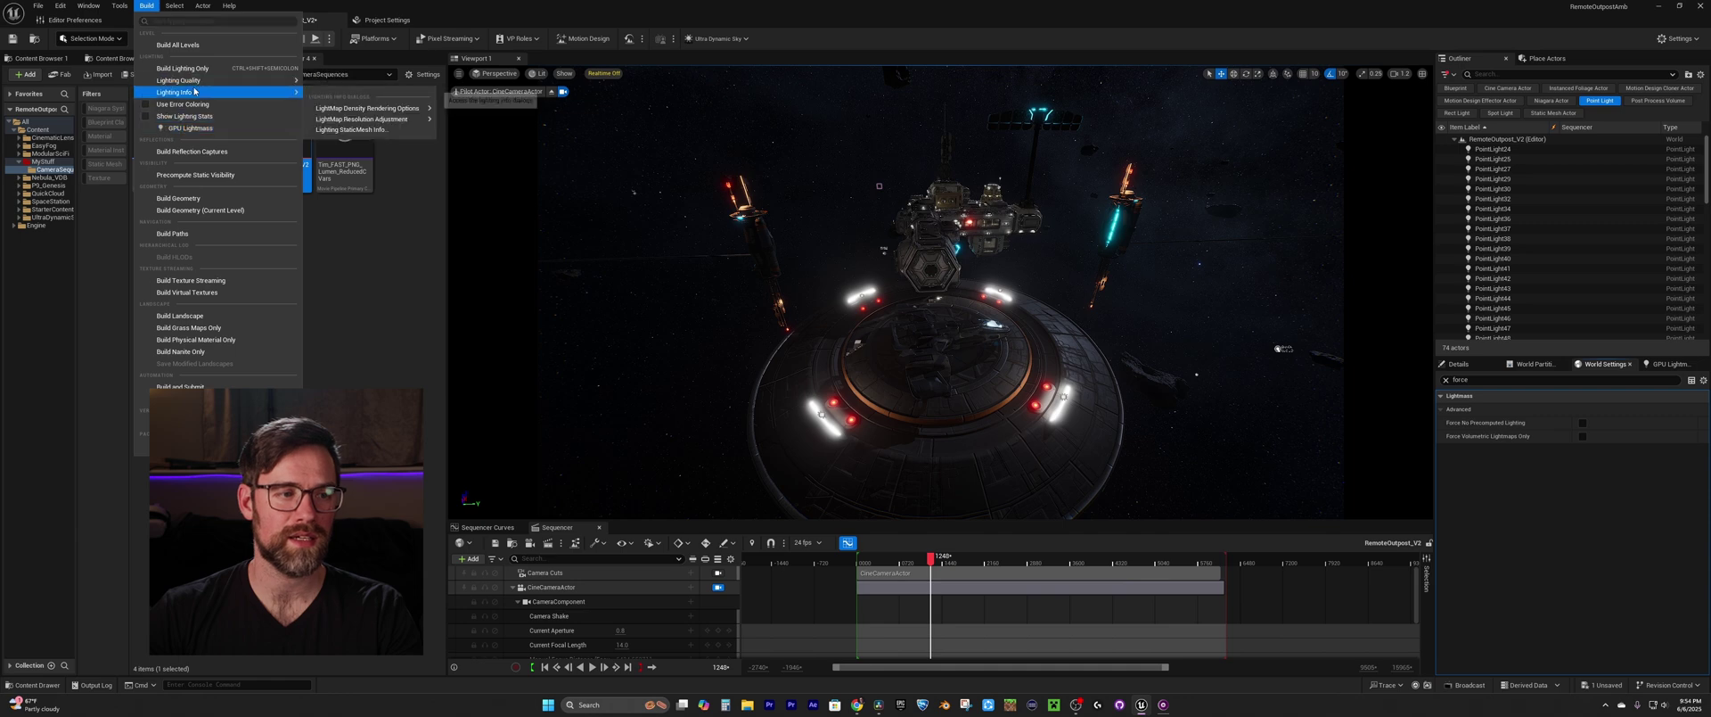
{"action": "mouse_move", "coordinate": [196, 79]}
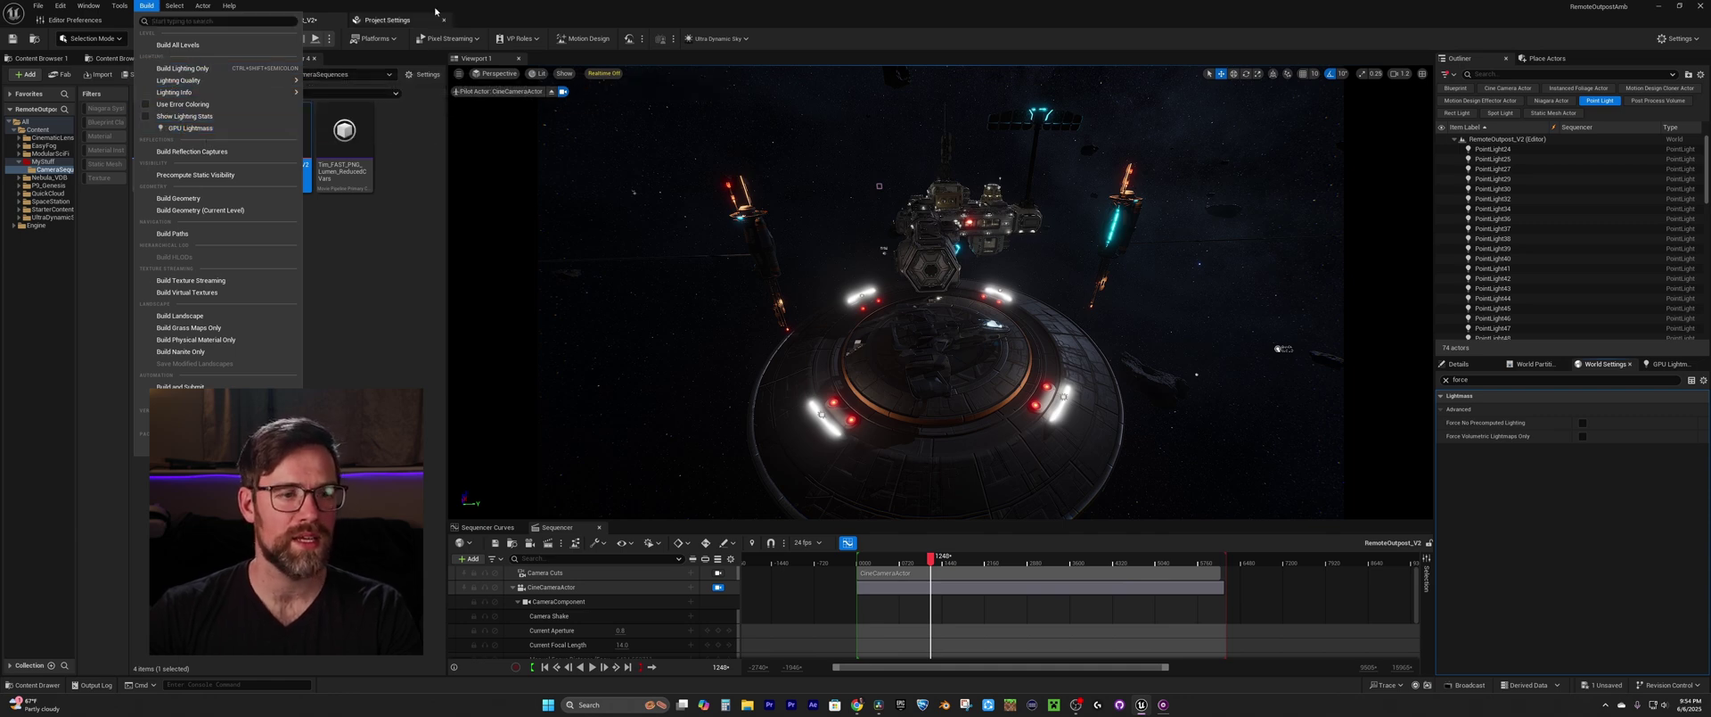
{"action": "left_click", "coordinate": [528, 4]}
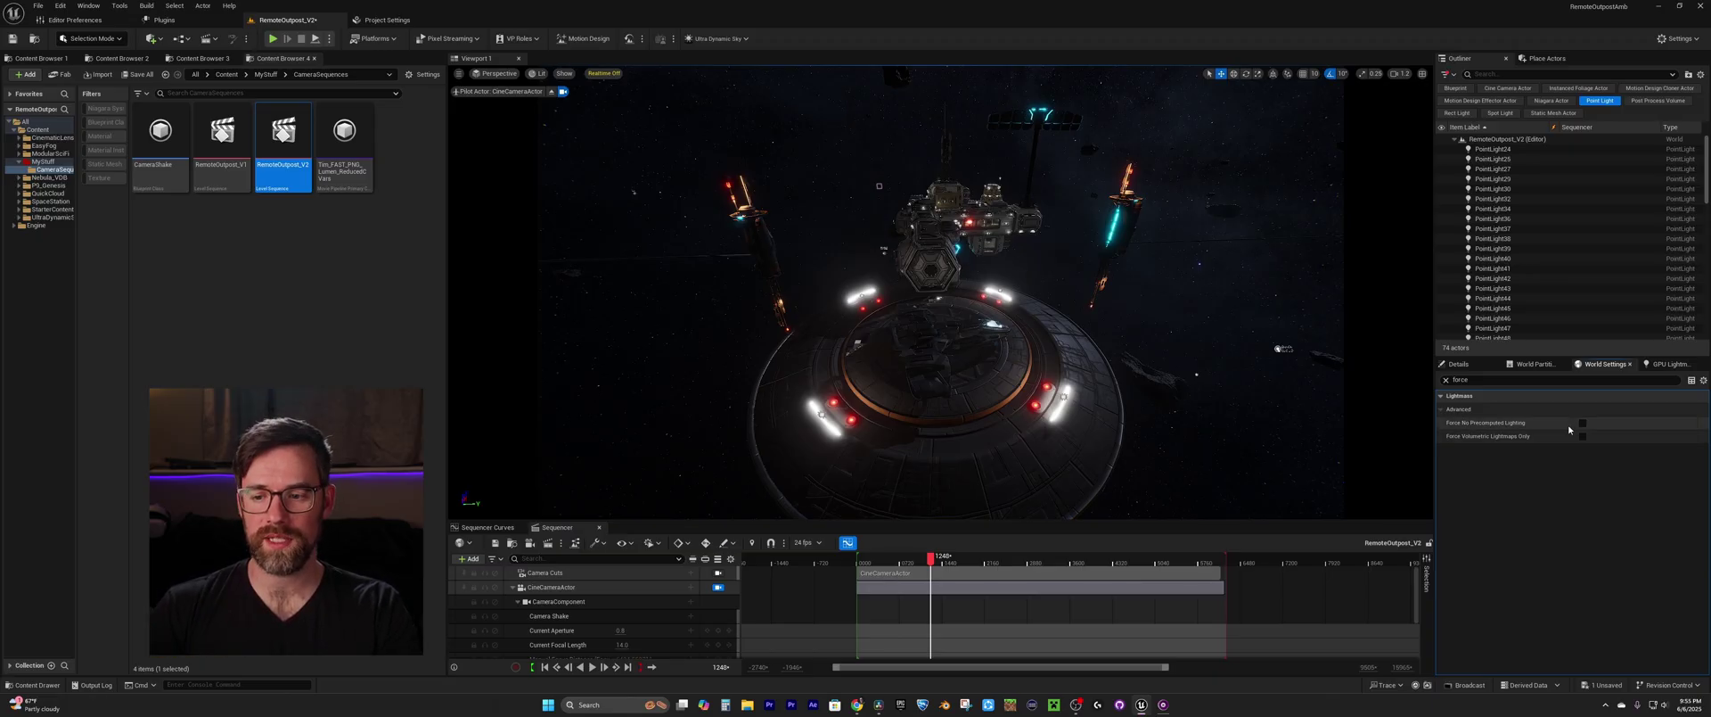
Step: Move the sequence's playhead to frame 1324 and turn realtime rendering back on in the viewport
{"action": "mouse_move", "coordinate": [930, 557]}
{"action": "left_mouse_down"}
{"action": "mouse_move", "coordinate": [901, 560]}
{"action": "mouse_move", "coordinate": [936, 562]}
{"action": "left_mouse_up"}
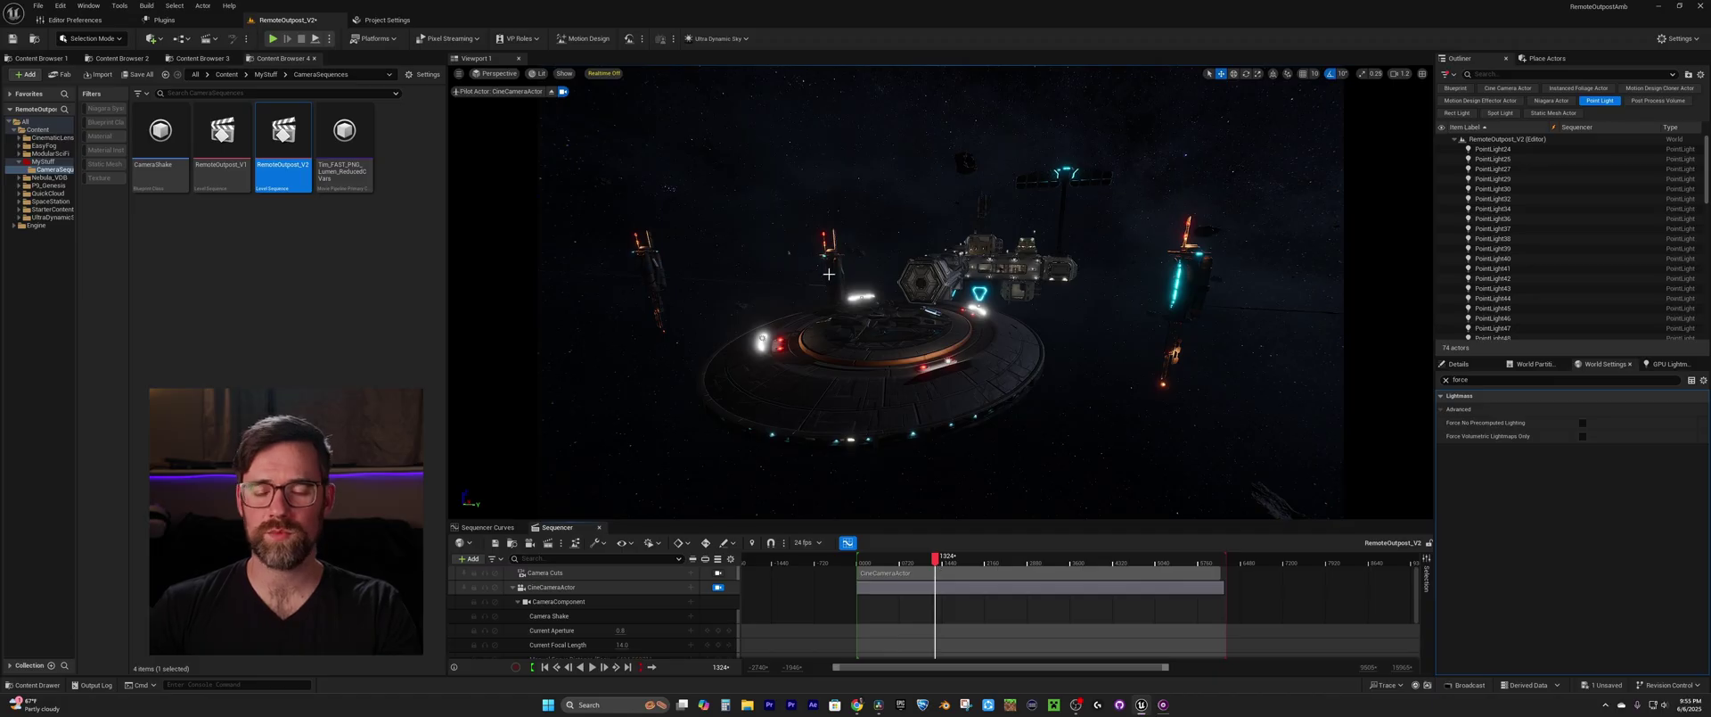
{"action": "left_click", "coordinate": [602, 73]}
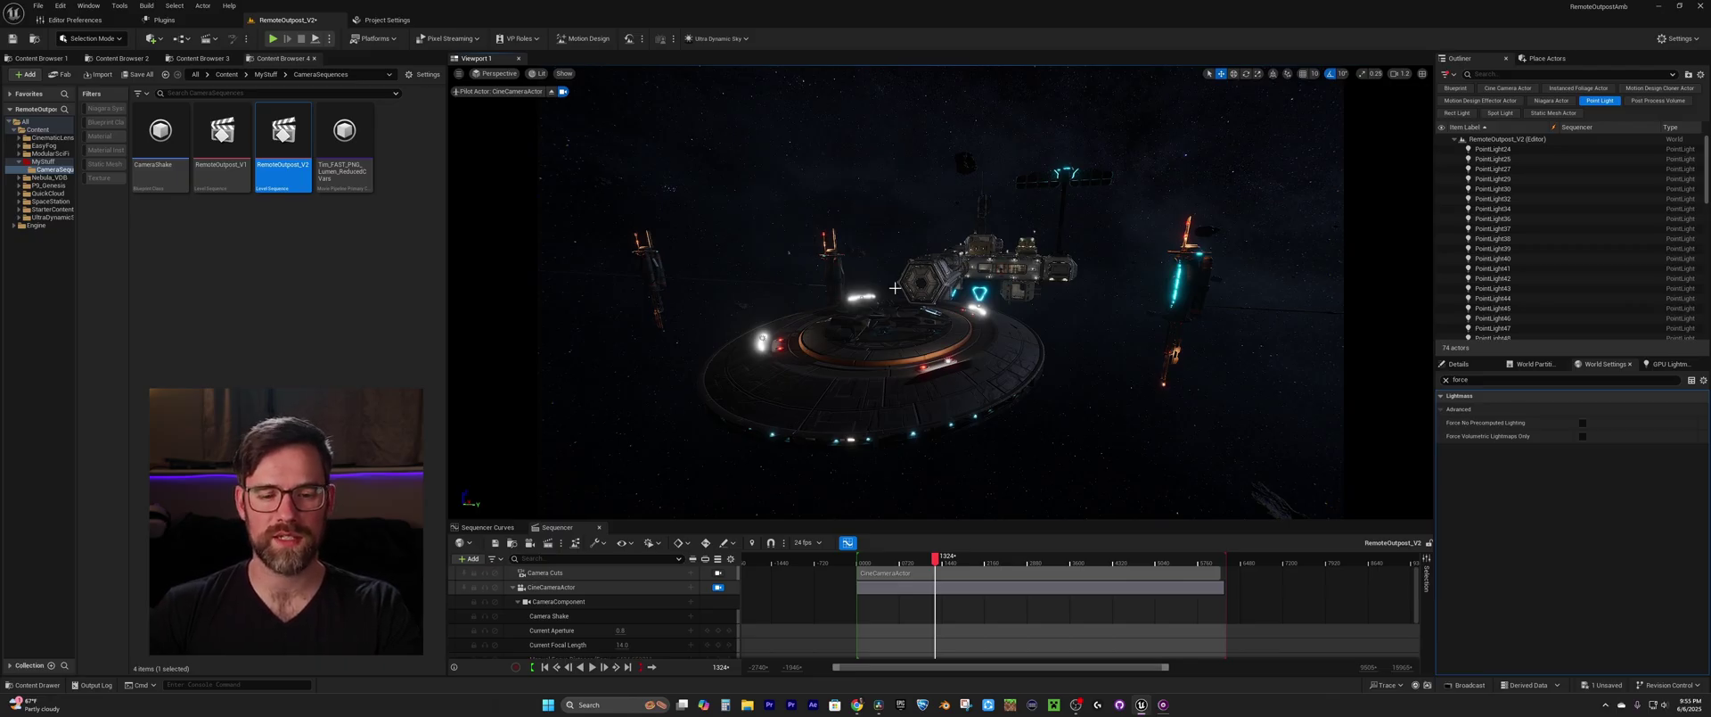
Step: Release the viewport from the cine camera, turn off Game Settings exposure and set the viewport's EV100 to -1
{"action": "left_click", "coordinate": [718, 587]}
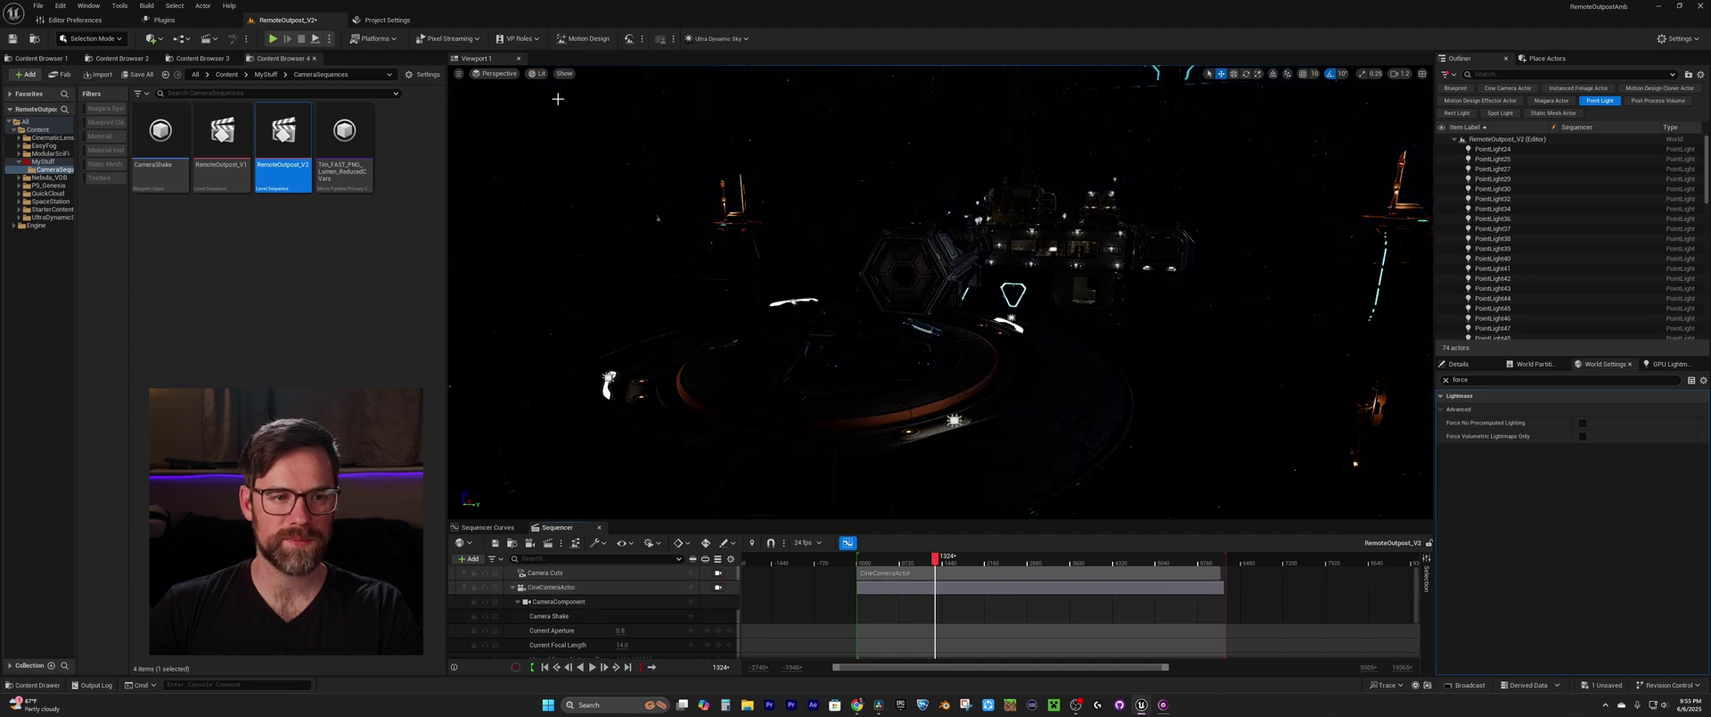
{"action": "left_click", "coordinate": [538, 73]}
{"action": "left_click", "coordinate": [538, 398]}
{"action": "left_click", "coordinate": [601, 411]}
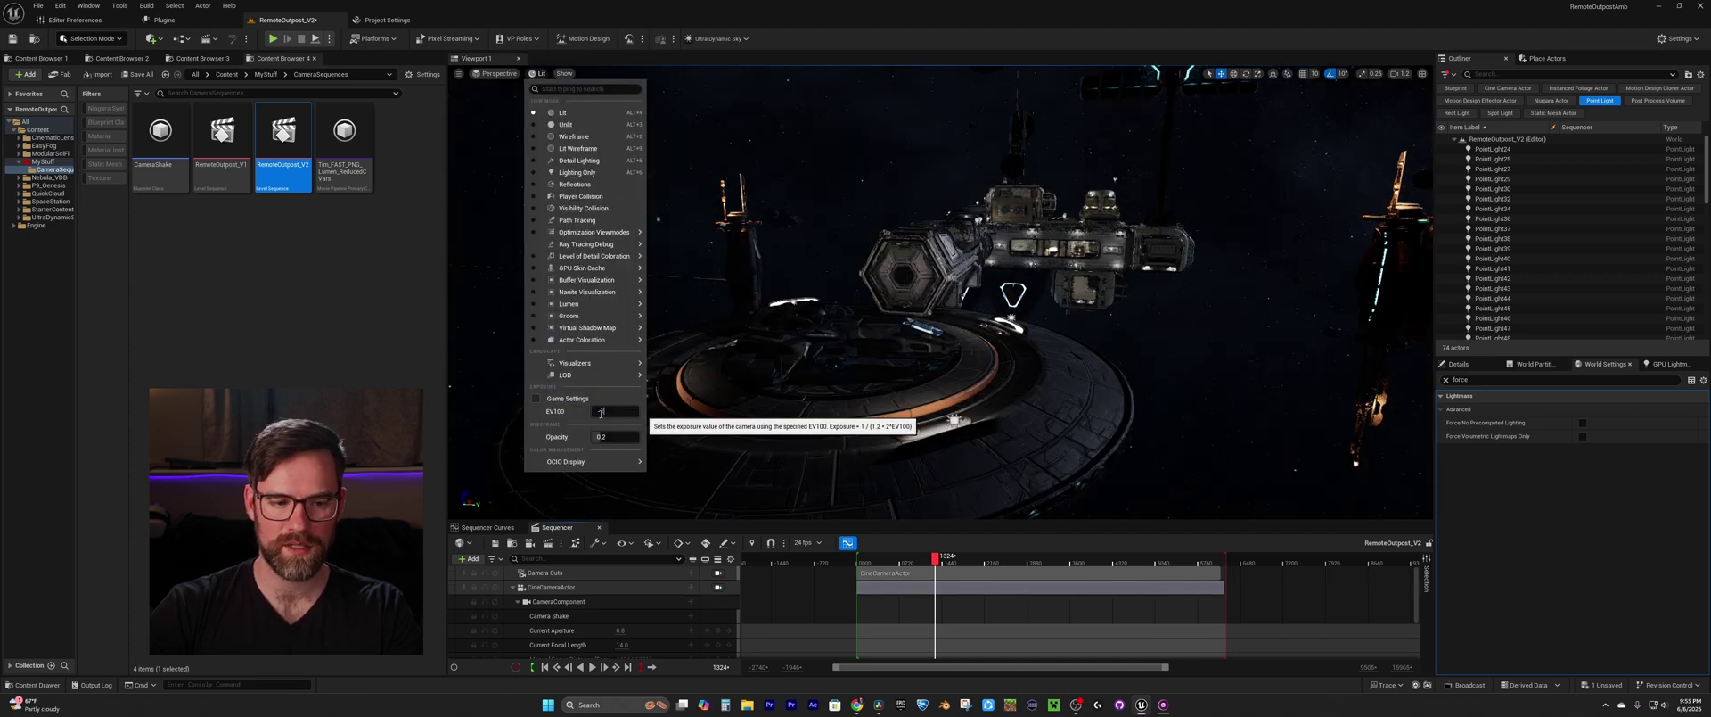
{"action": "type", "text": "-1"}
{"action": "key", "text": "Return"}
{"action": "left_click", "coordinate": [976, 282]}
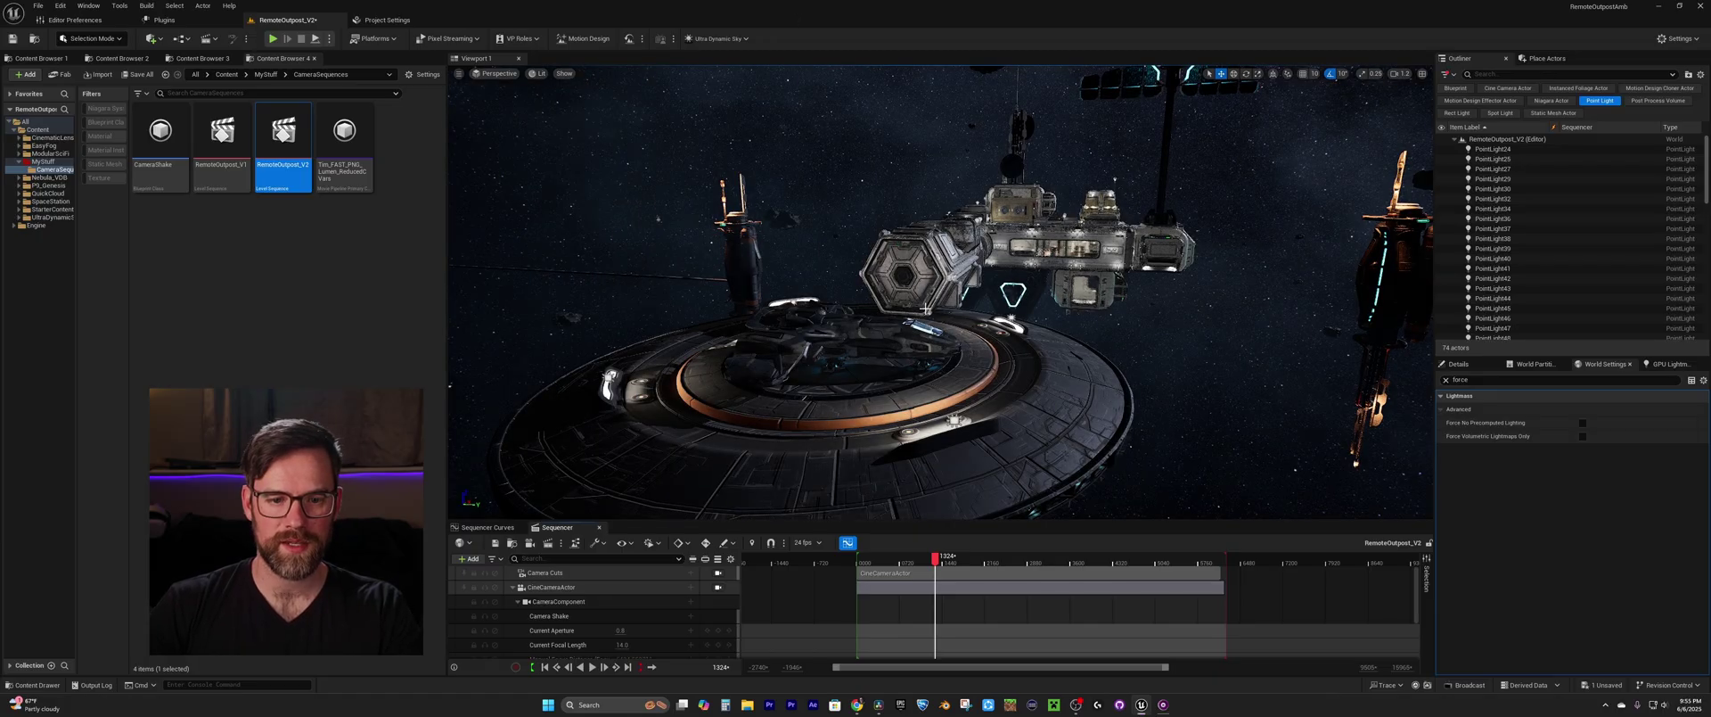
Step: Examine the whole outpost and the asteroids scattered around it from several distances and angles
{"action": "scroll", "coordinate": [861, 341], "scroll_direction": "down", "scroll_amount": 12}
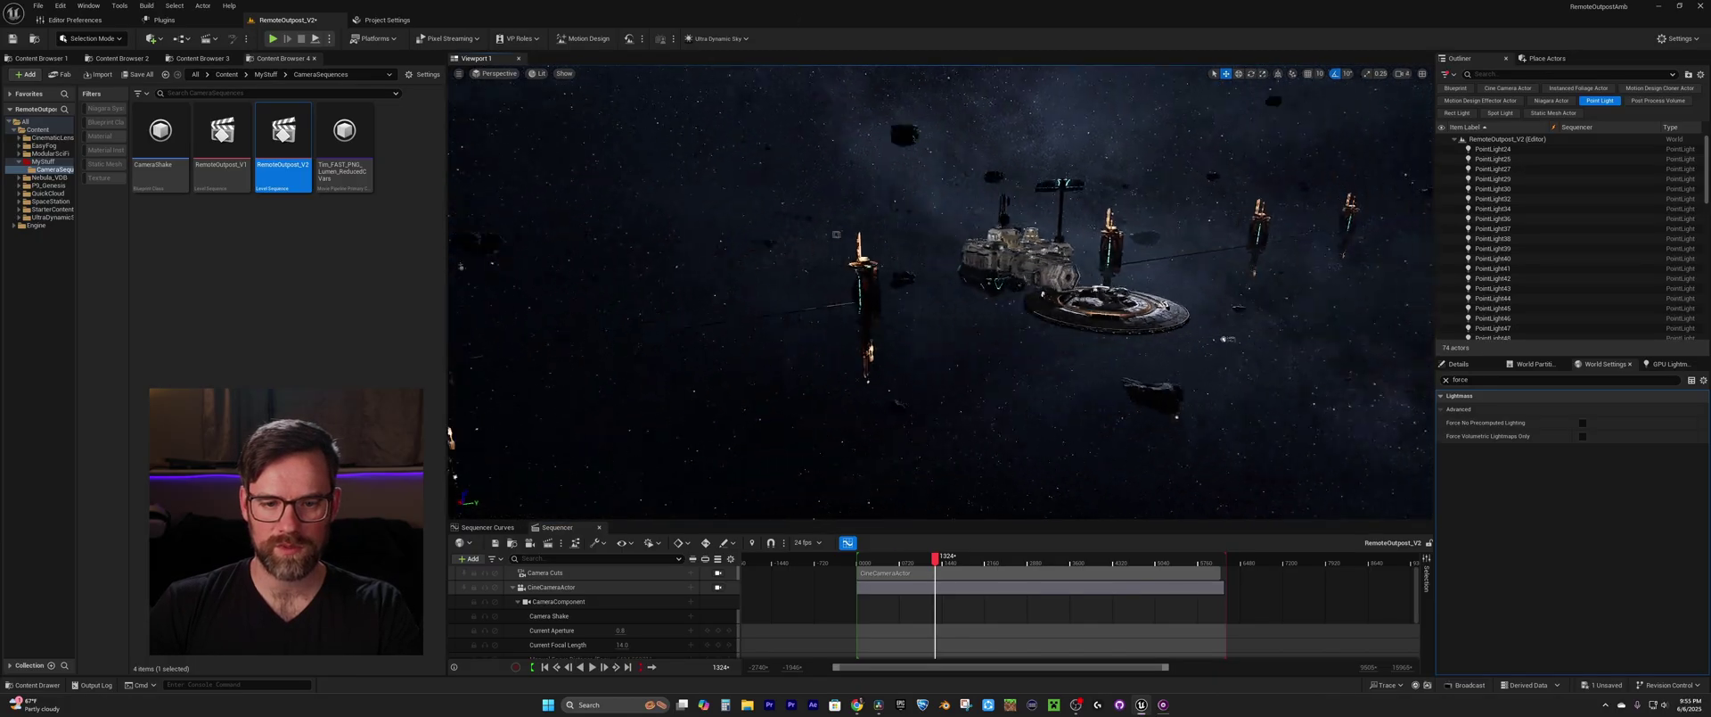
{"action": "key", "text": "w"}
{"action": "right_click_drag", "start_coordinate": [940, 293], "coordinate": [980, 321]}
{"action": "key", "text": "s"}
{"action": "scroll", "coordinate": [958, 299], "scroll_direction": "down", "scroll_amount": 3}
{"action": "scroll", "coordinate": [958, 299], "scroll_direction": "down", "scroll_amount": 2}
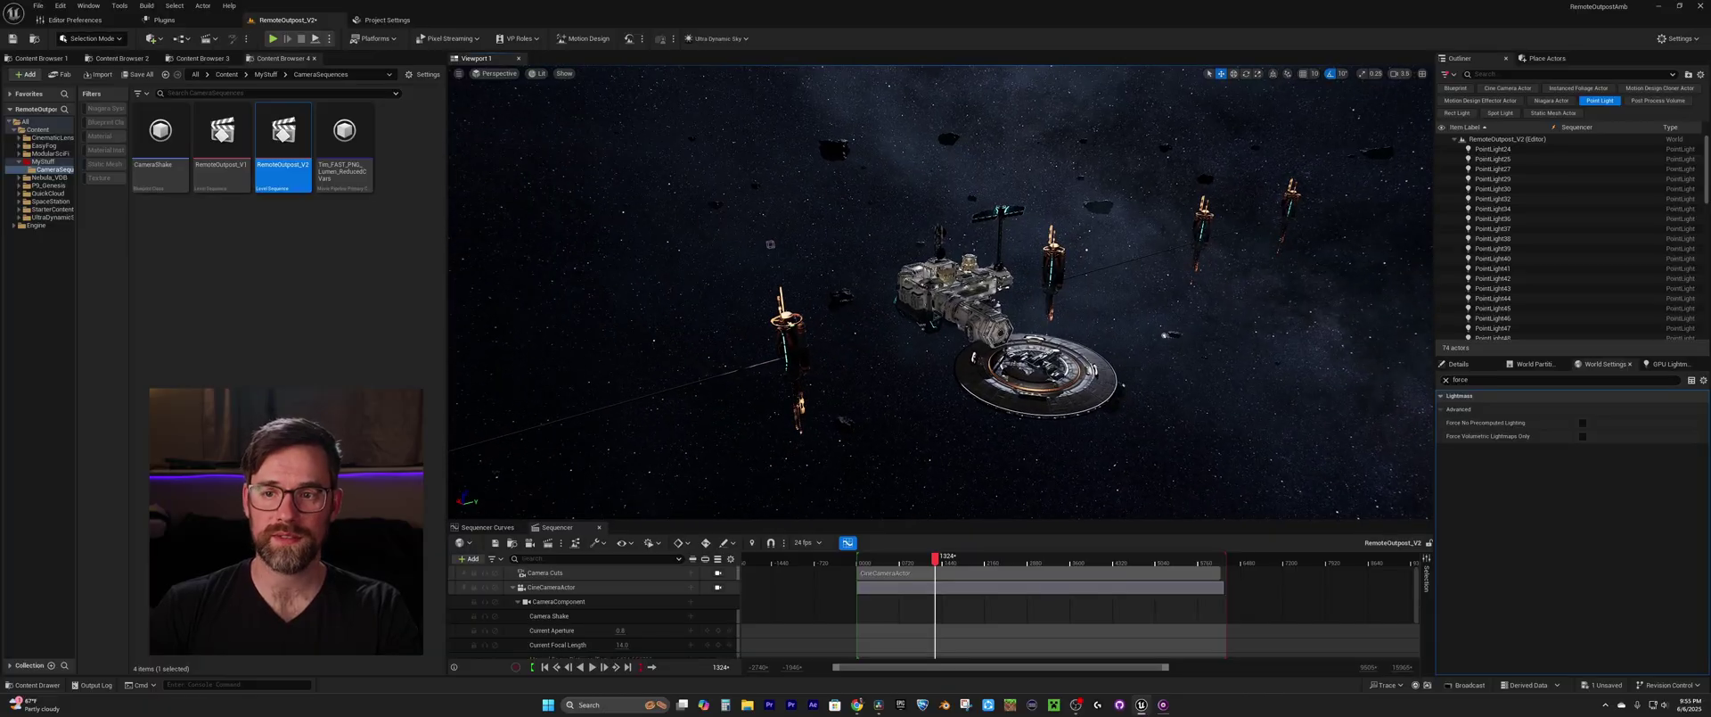
{"action": "scroll", "coordinate": [940, 292], "scroll_direction": "up", "scroll_amount": 10}
{"action": "scroll", "coordinate": [940, 292], "scroll_direction": "down", "scroll_amount": 8}
{"action": "right_click_drag", "start_coordinate": [1107, 334], "coordinate": [1047, 500]}
{"action": "scroll", "coordinate": [1084, 325], "scroll_direction": "up", "scroll_amount": 3}
{"action": "key", "text": "w"}
{"action": "key", "text": "s"}
{"action": "key", "text": "w"}
{"action": "key", "text": "w"}
{"action": "scroll", "coordinate": [1030, 272], "scroll_direction": "down", "scroll_amount": 3}
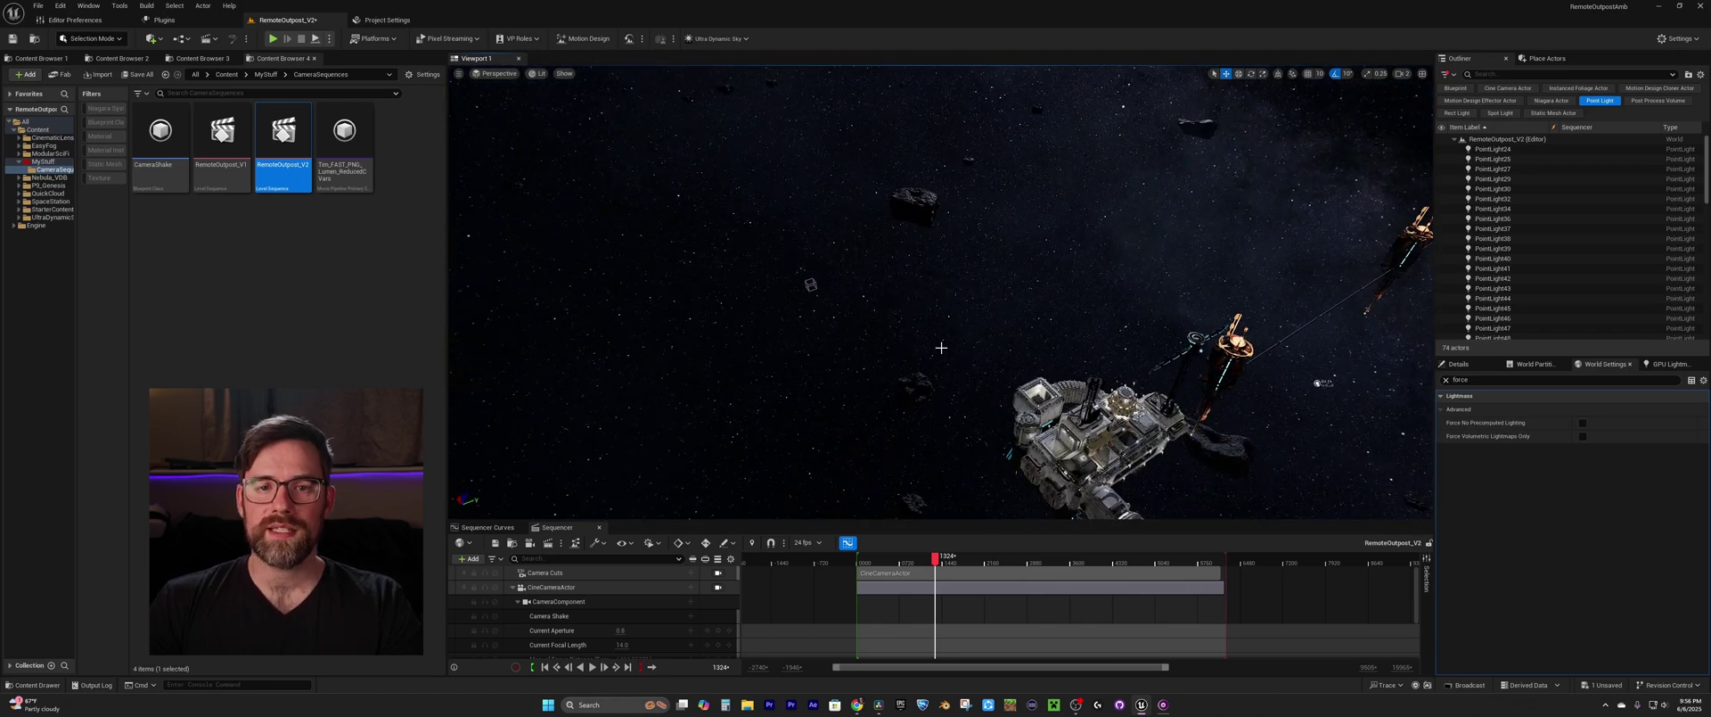
Step: Filter the Outliner to Motion Design Cloner Actor, select the existing asteroid cloner, and clear the filters
{"action": "left_click", "coordinate": [363, 246]}
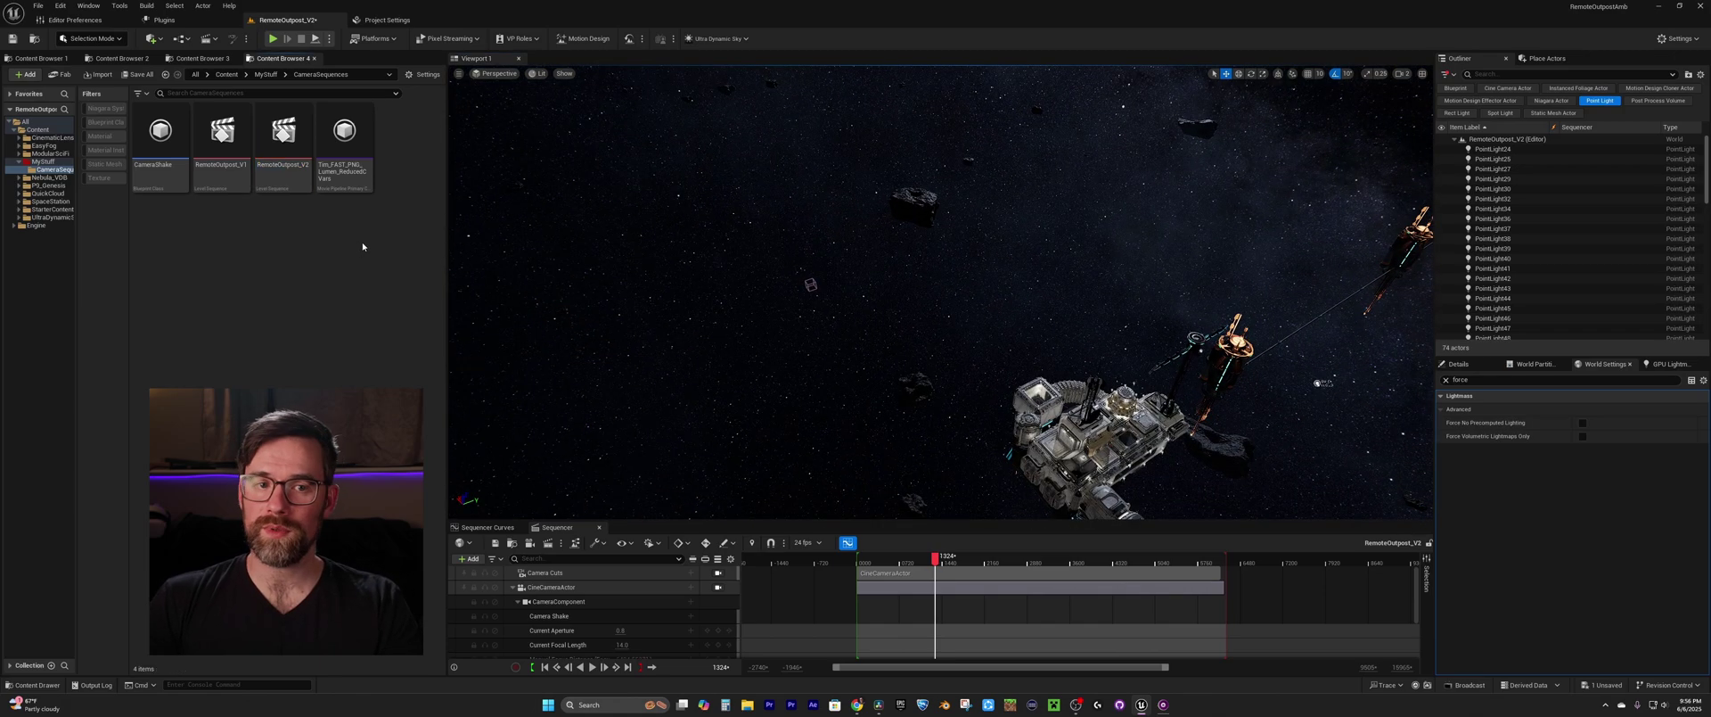
{"action": "left_click", "coordinate": [1673, 89]}
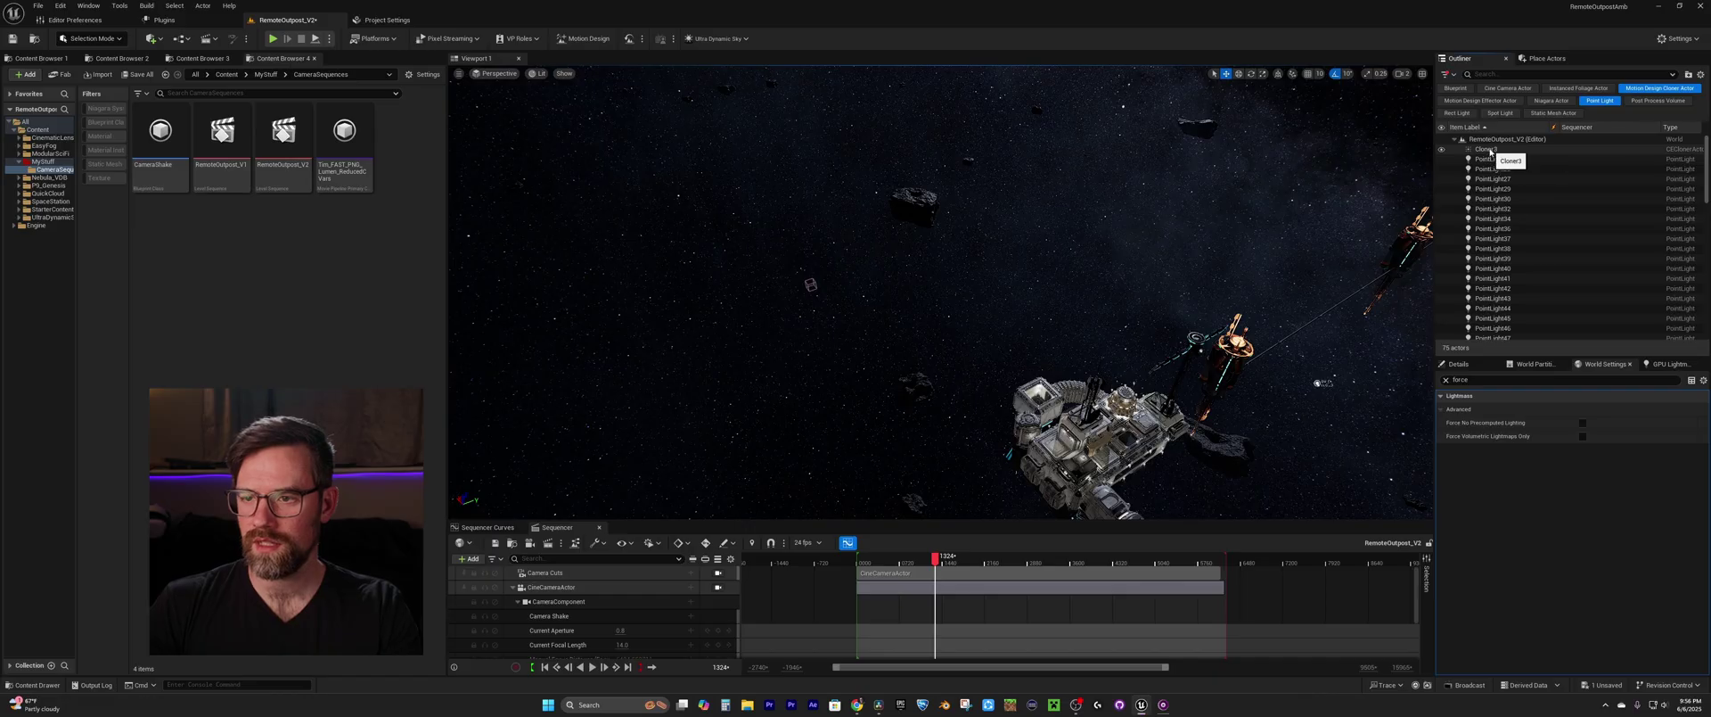
{"action": "left_click", "coordinate": [1600, 101]}
{"action": "left_click", "coordinate": [1493, 149]}
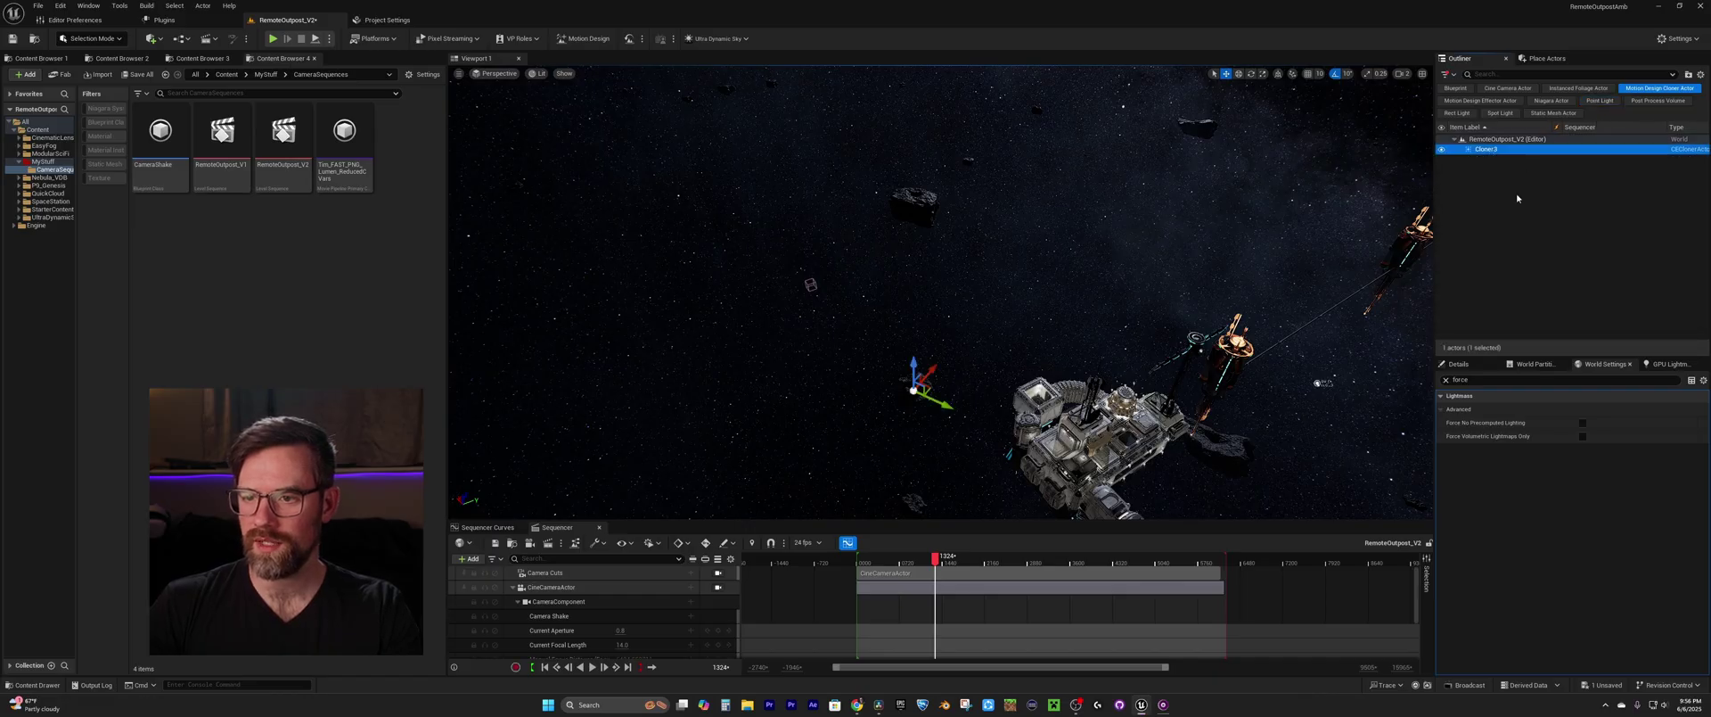
{"action": "left_click", "coordinate": [1651, 89]}
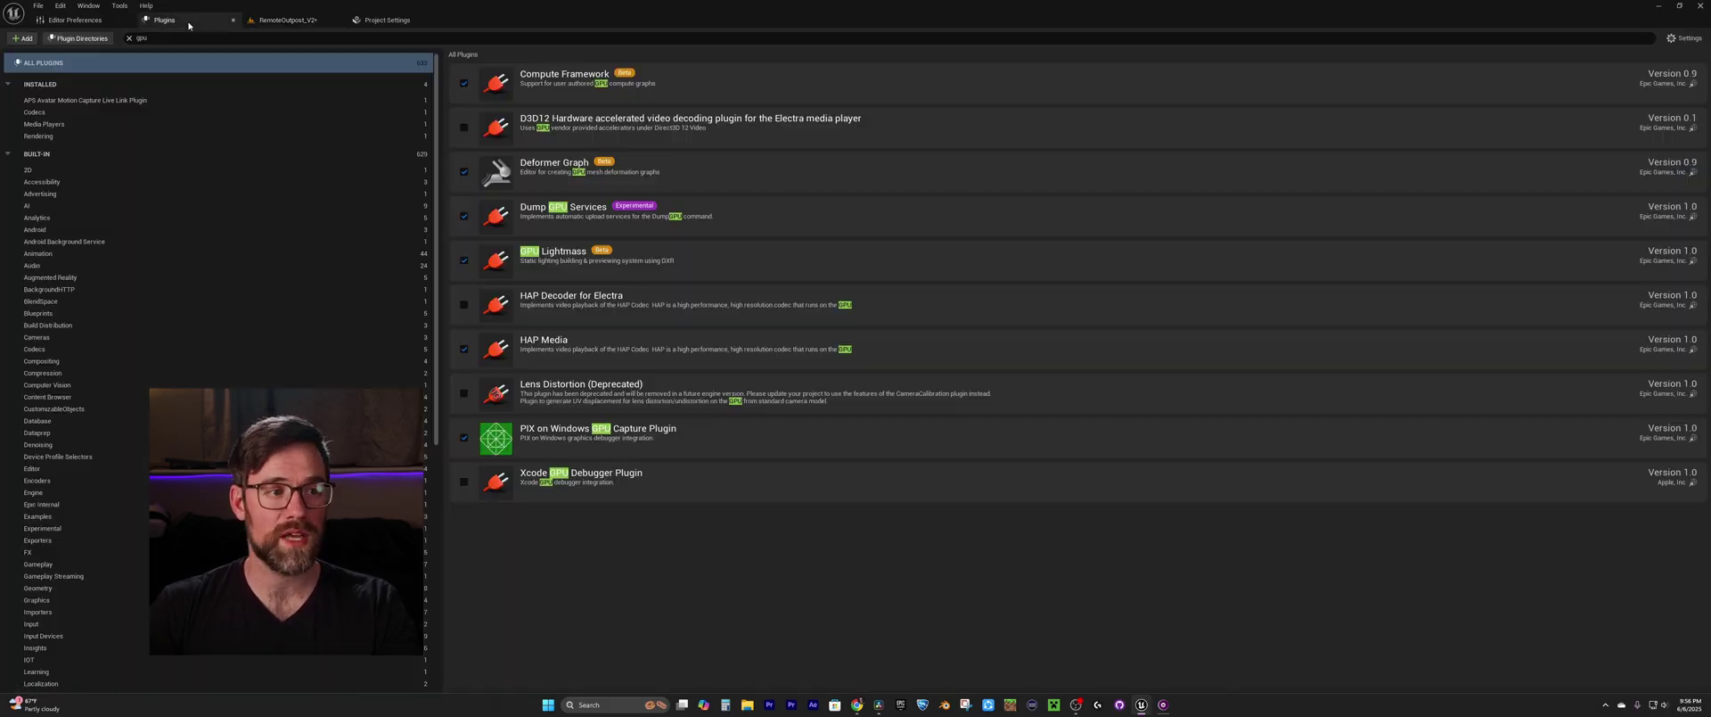
Step: Look up the Motion Design plugin by searching the plugin list for "motion desi", and return to the level
{"action": "left_click", "coordinate": [183, 19]}
{"action": "left_click", "coordinate": [139, 37]}
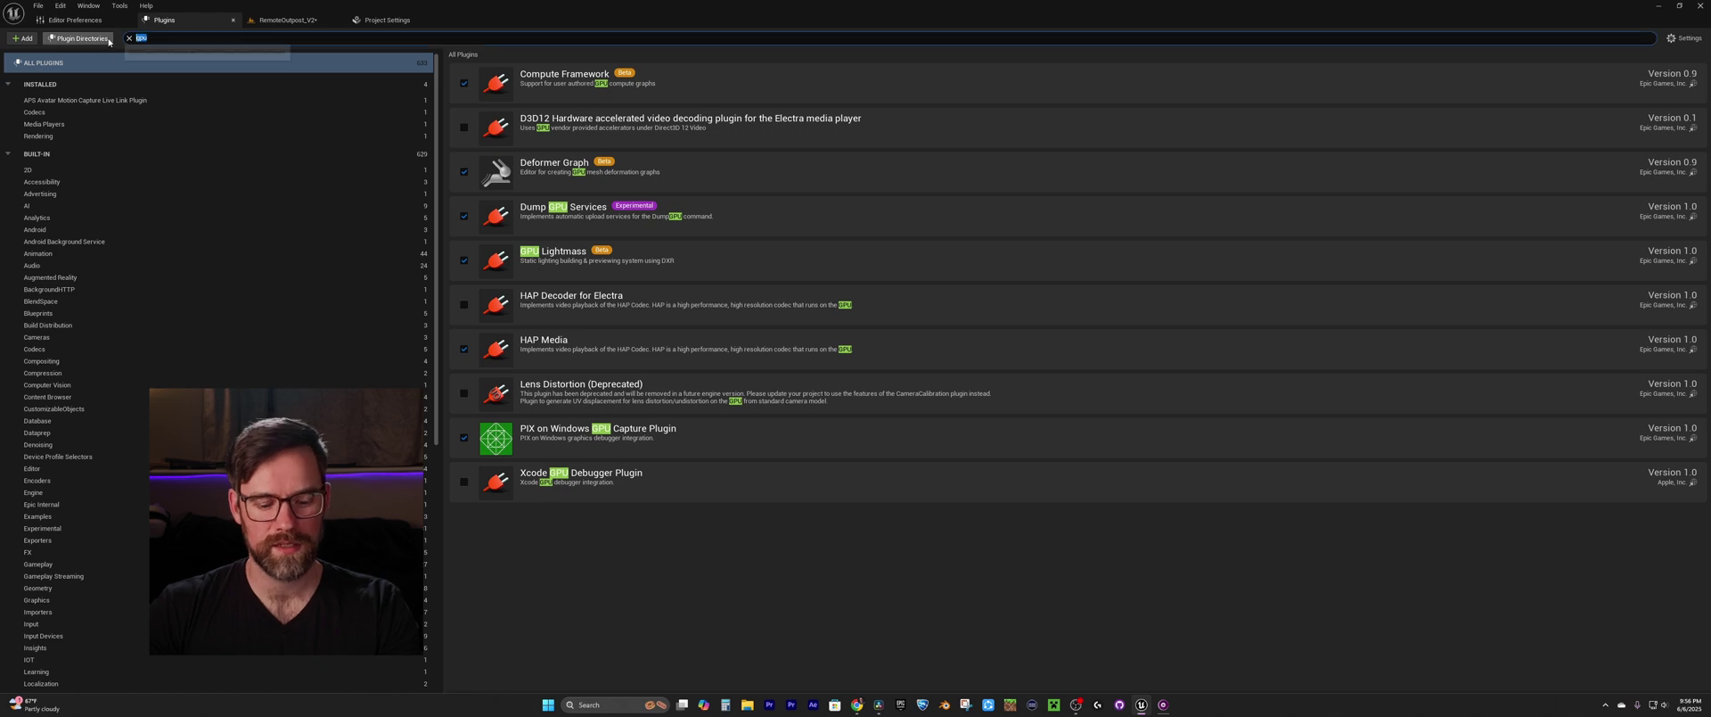
{"action": "type", "text": "motion de"}
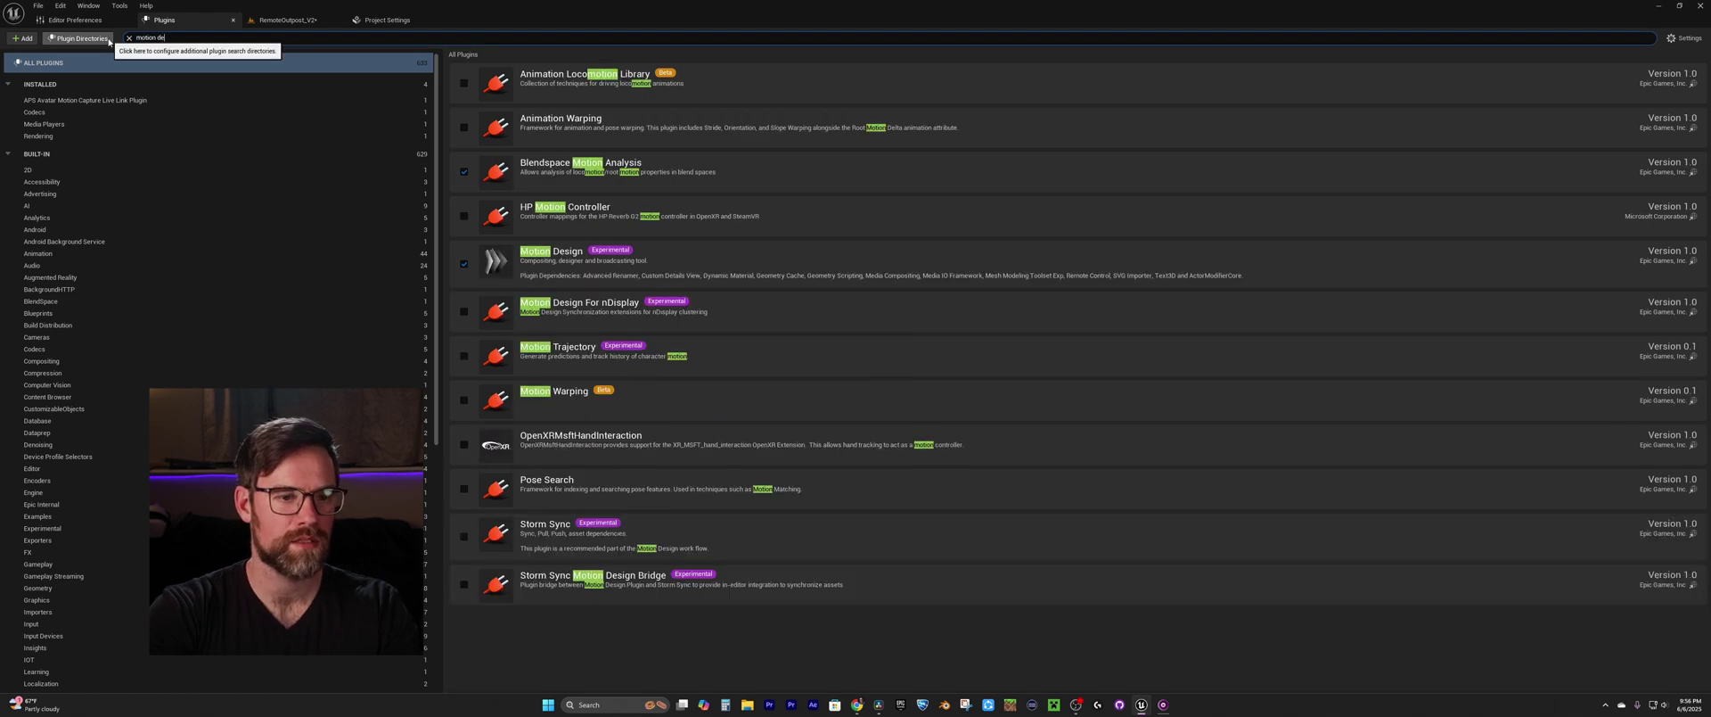
{"action": "type", "text": "si"}
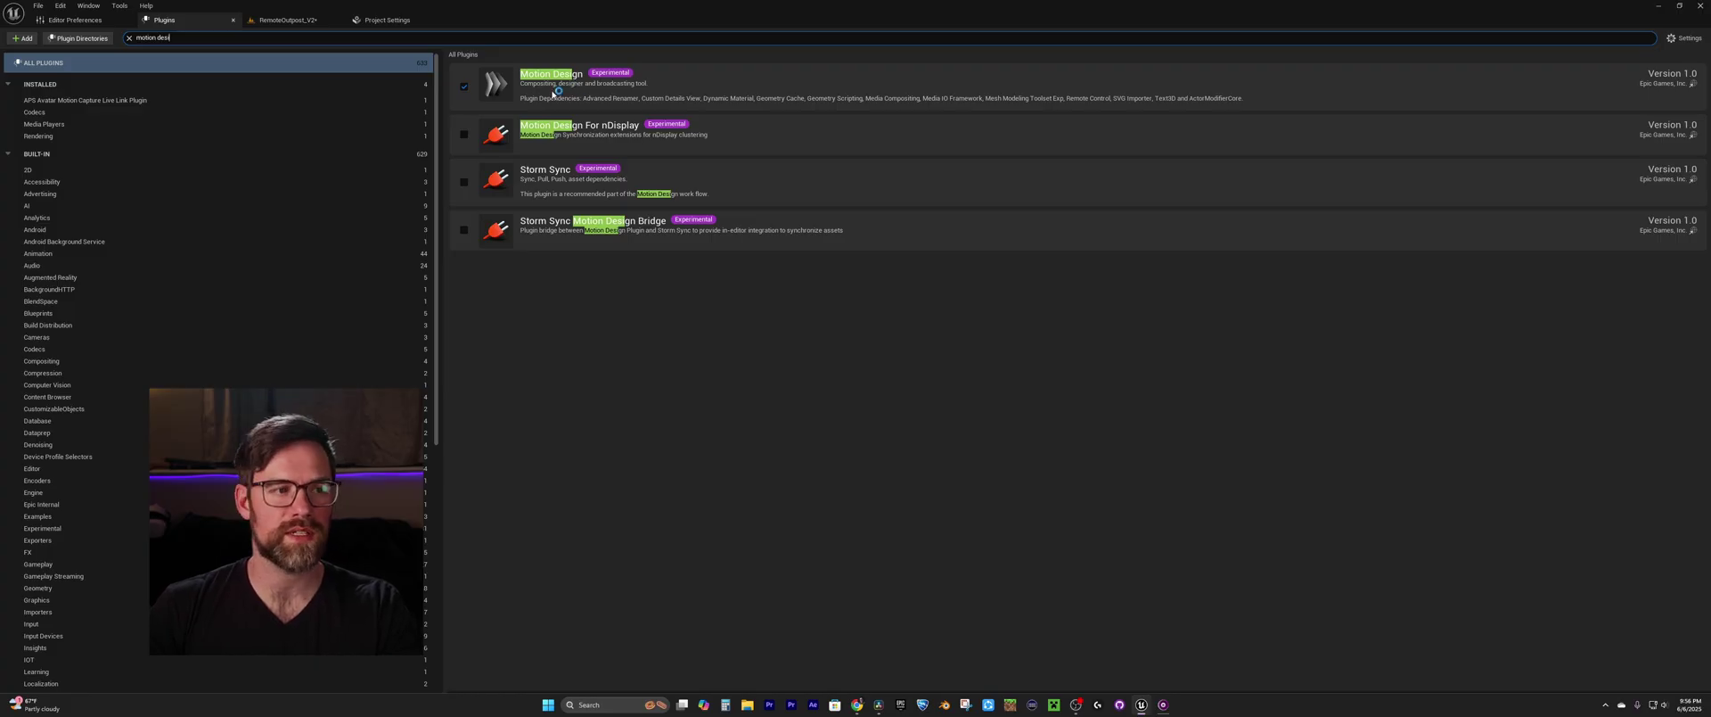
{"action": "left_click", "coordinate": [287, 20]}
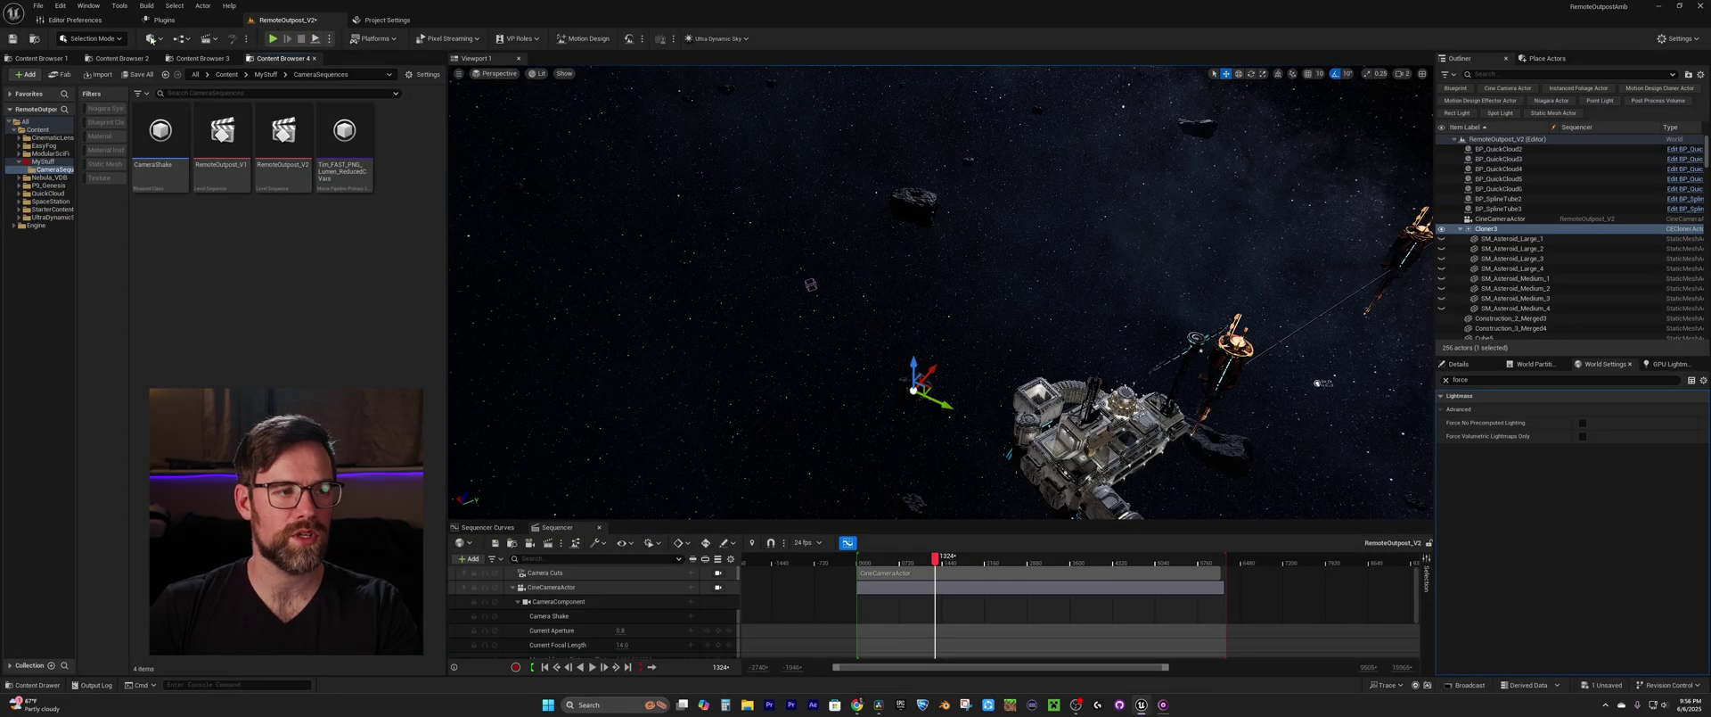
Step: Switch the editor to Motion Design mode and place a Cloner Actor in the scene over the round platform
{"action": "left_click", "coordinate": [99, 41]}
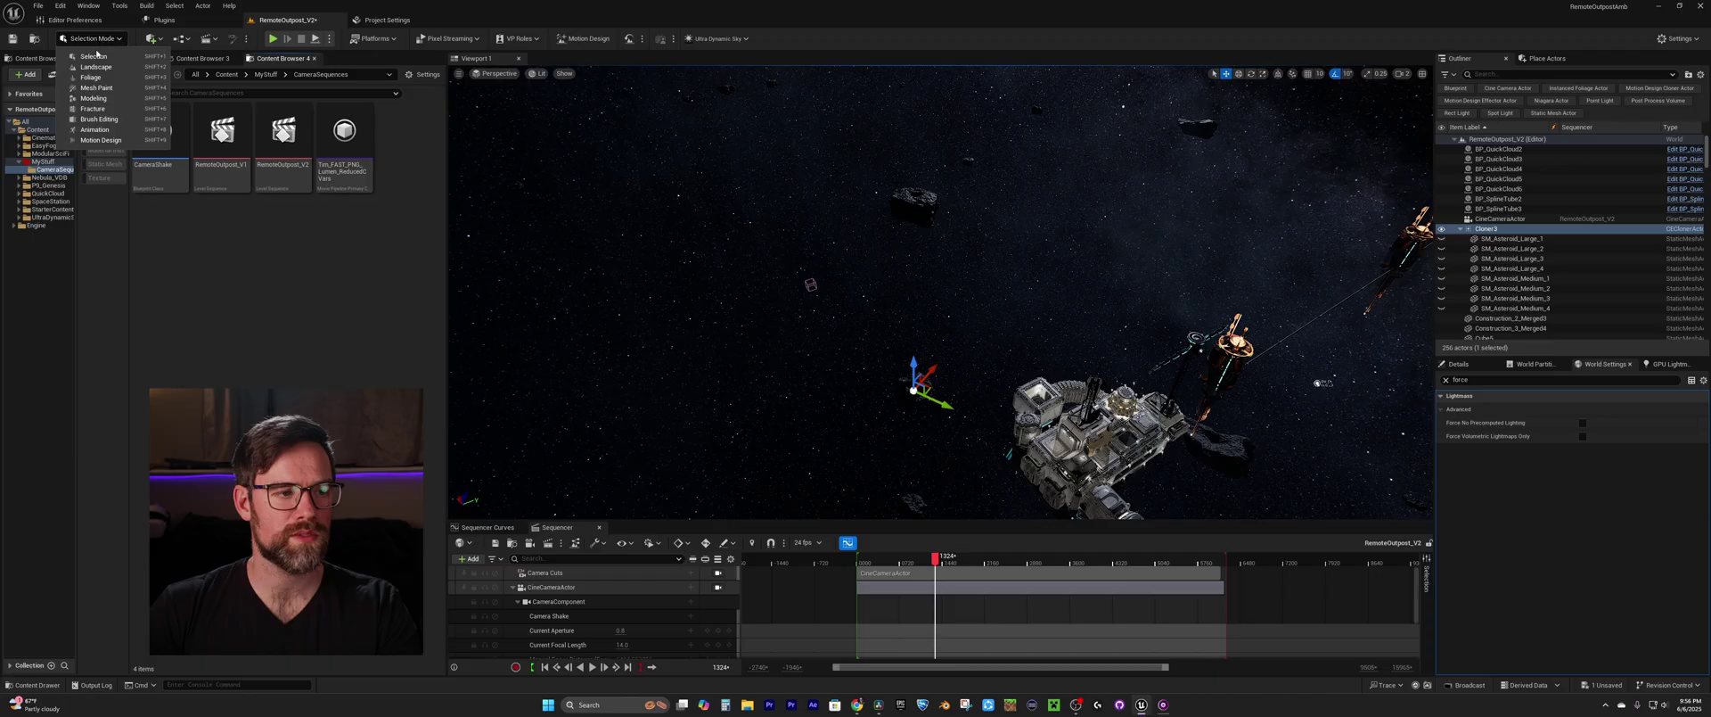
{"action": "left_click", "coordinate": [89, 138]}
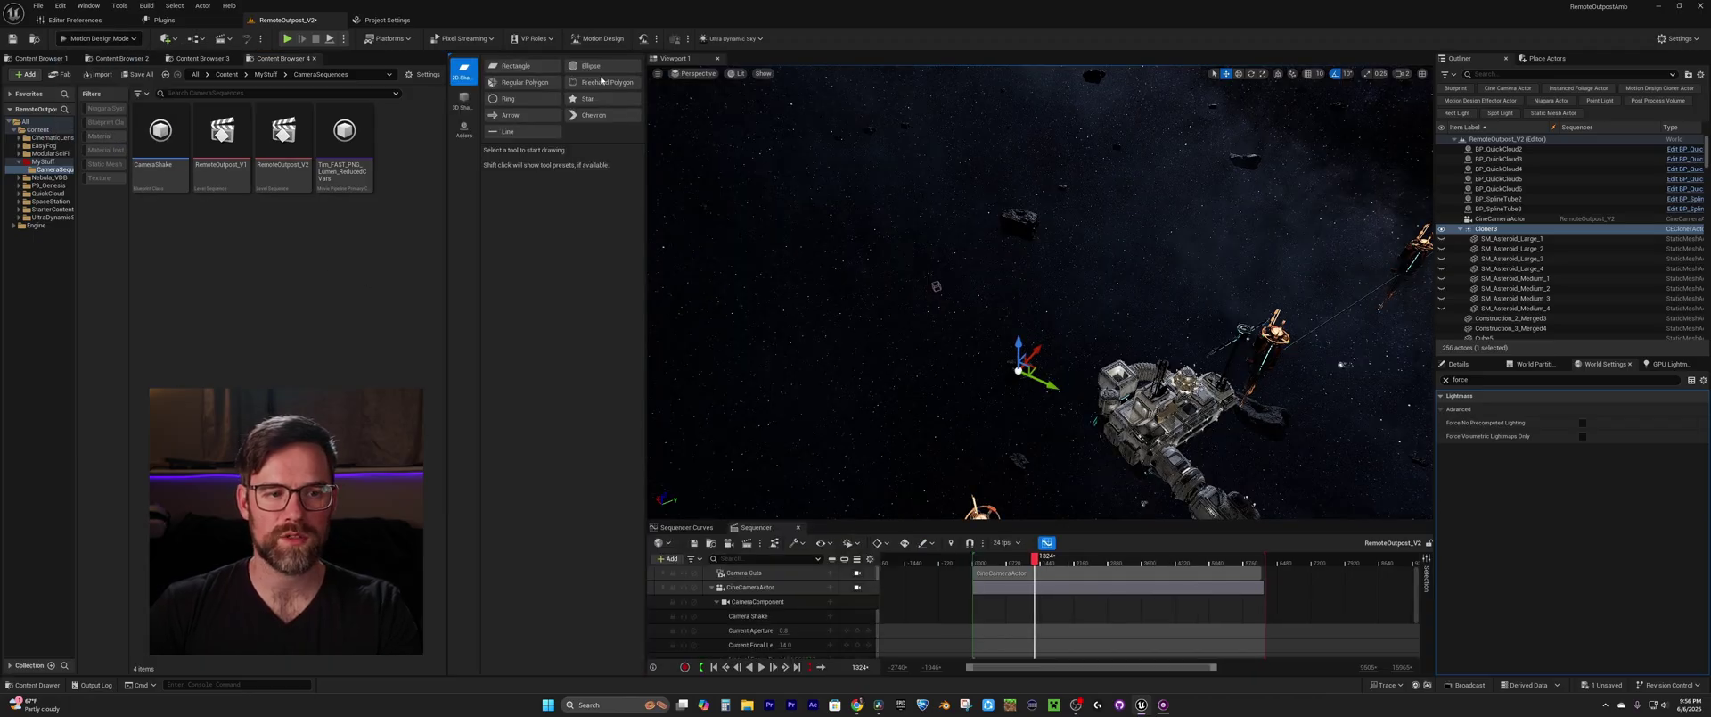
{"action": "left_click", "coordinate": [465, 130]}
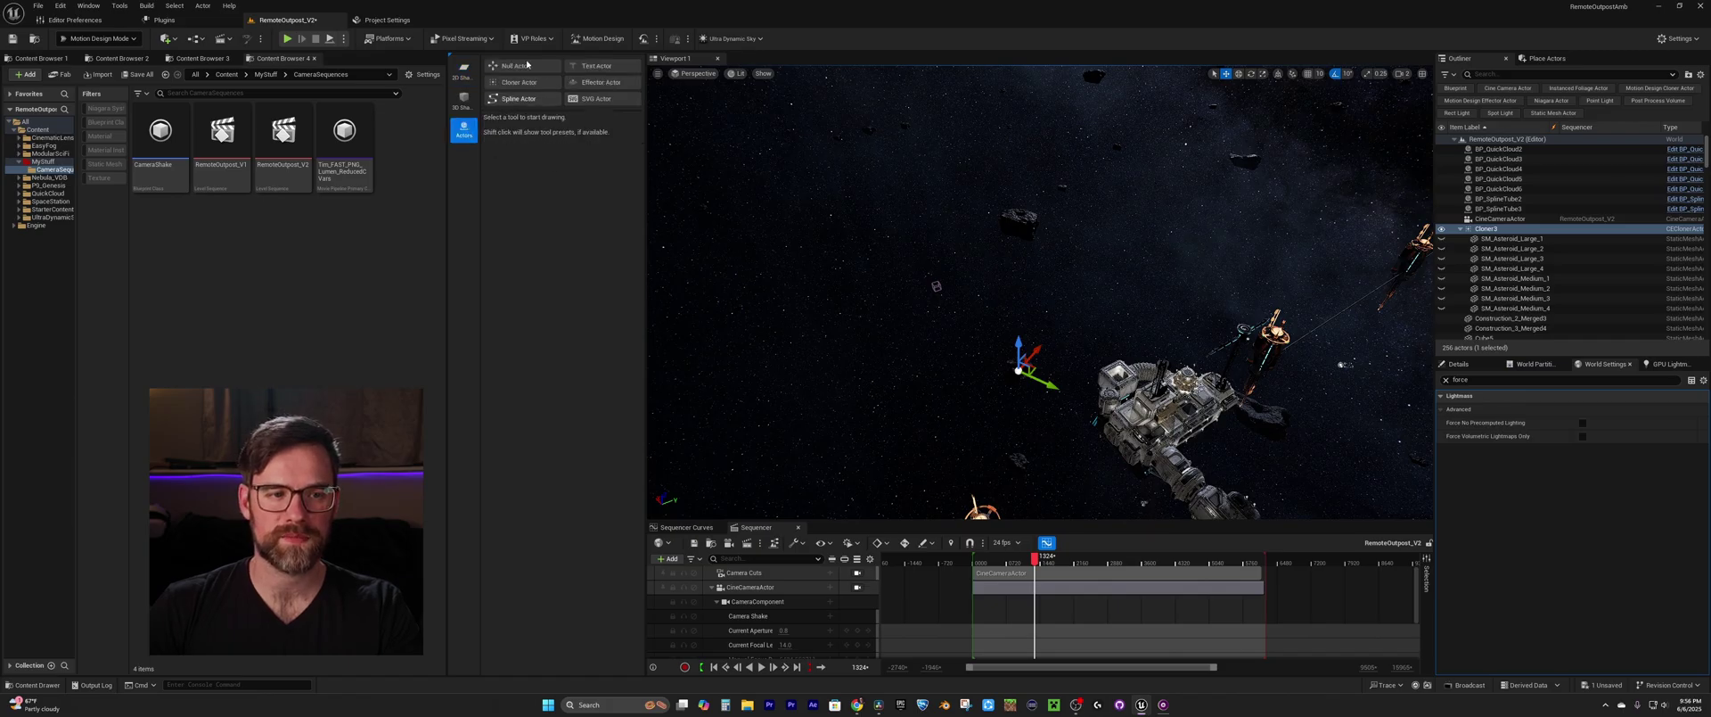
{"action": "right_click_drag", "start_coordinate": [1039, 293], "coordinate": [638, 263]}
{"action": "left_click", "coordinate": [519, 82]}
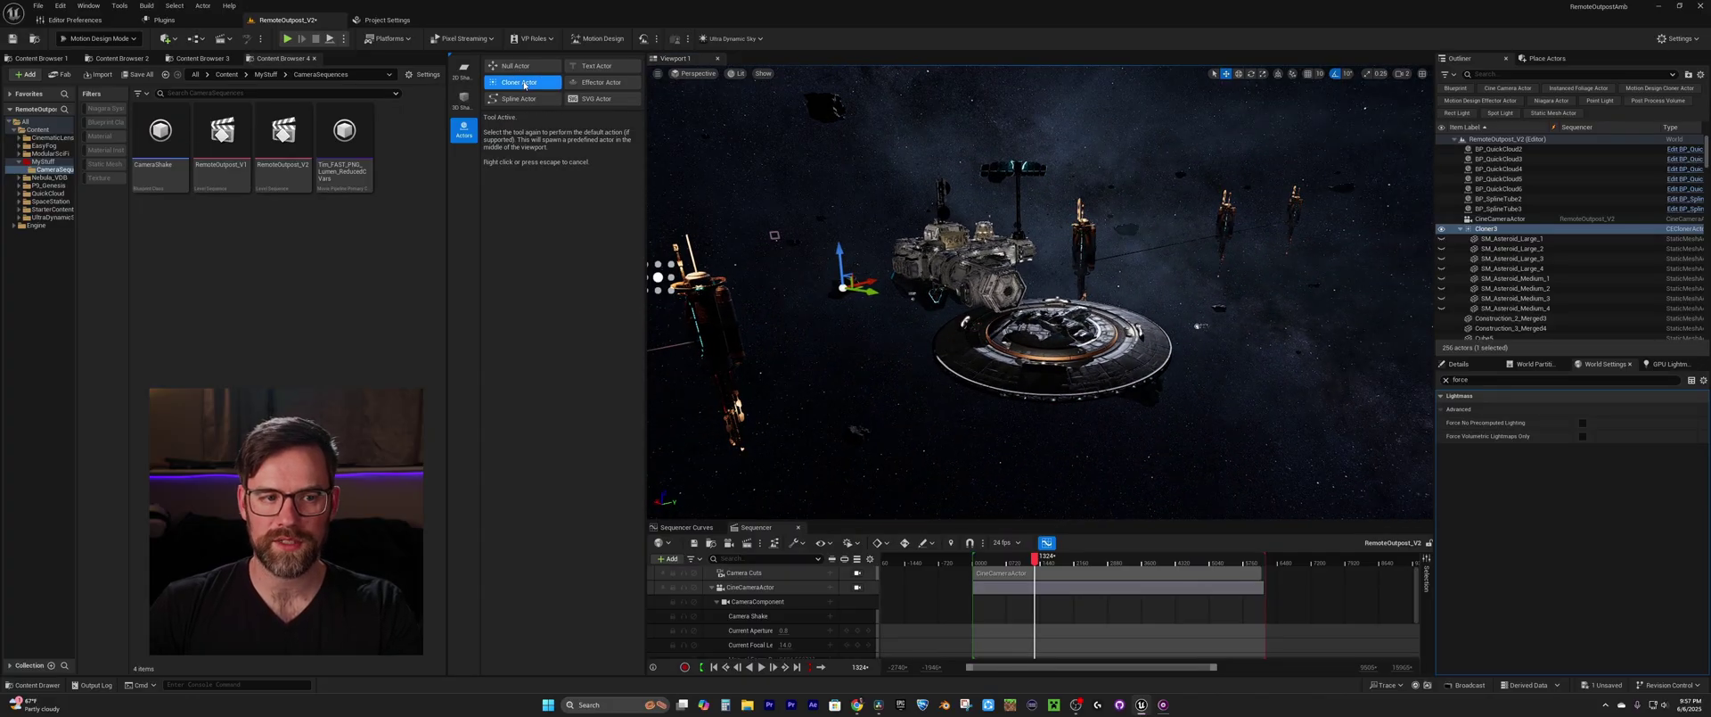
{"action": "left_click", "coordinate": [1025, 338]}
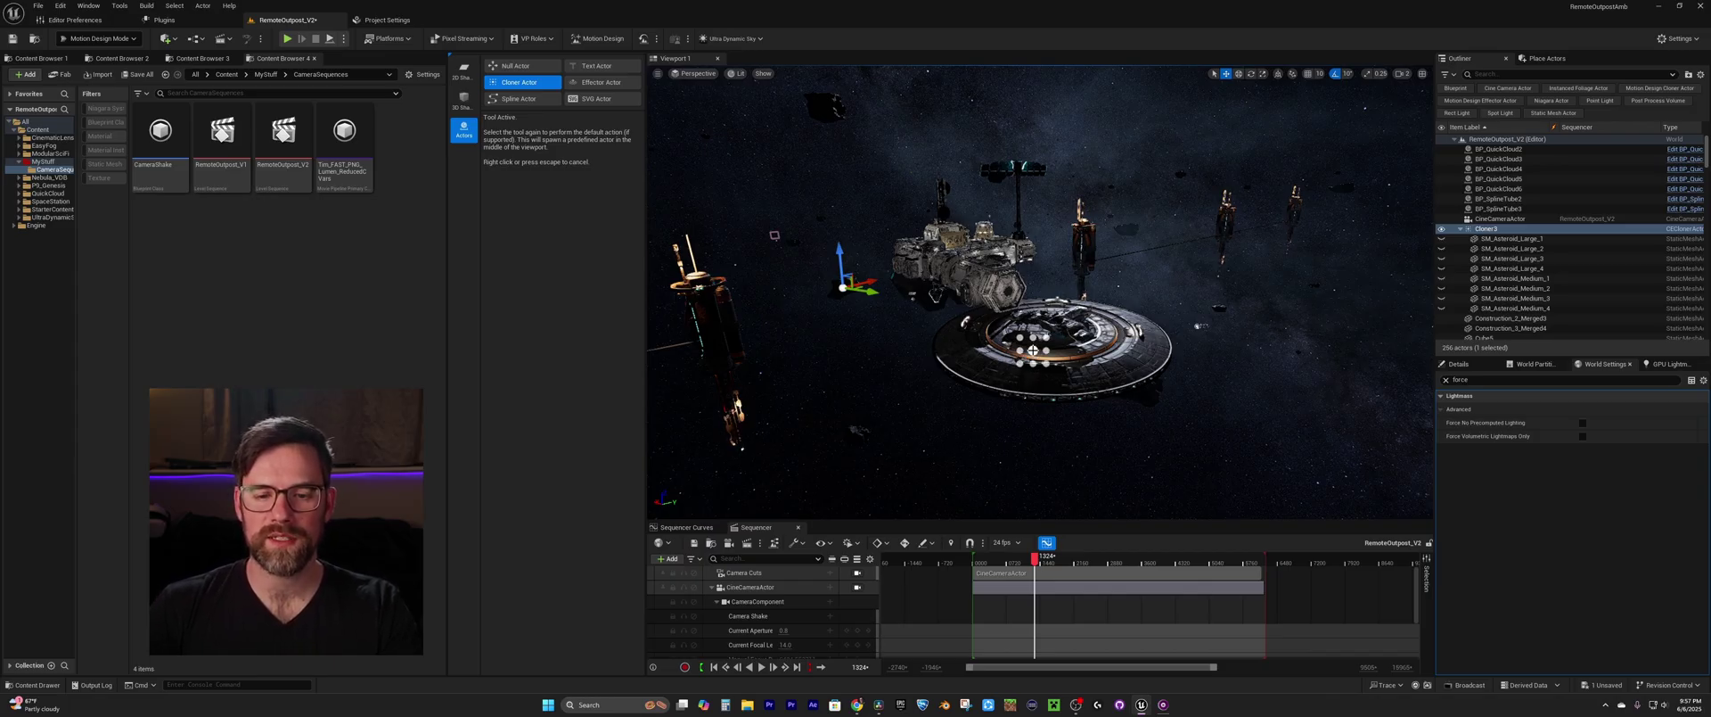
{"action": "left_click", "coordinate": [1032, 350]}
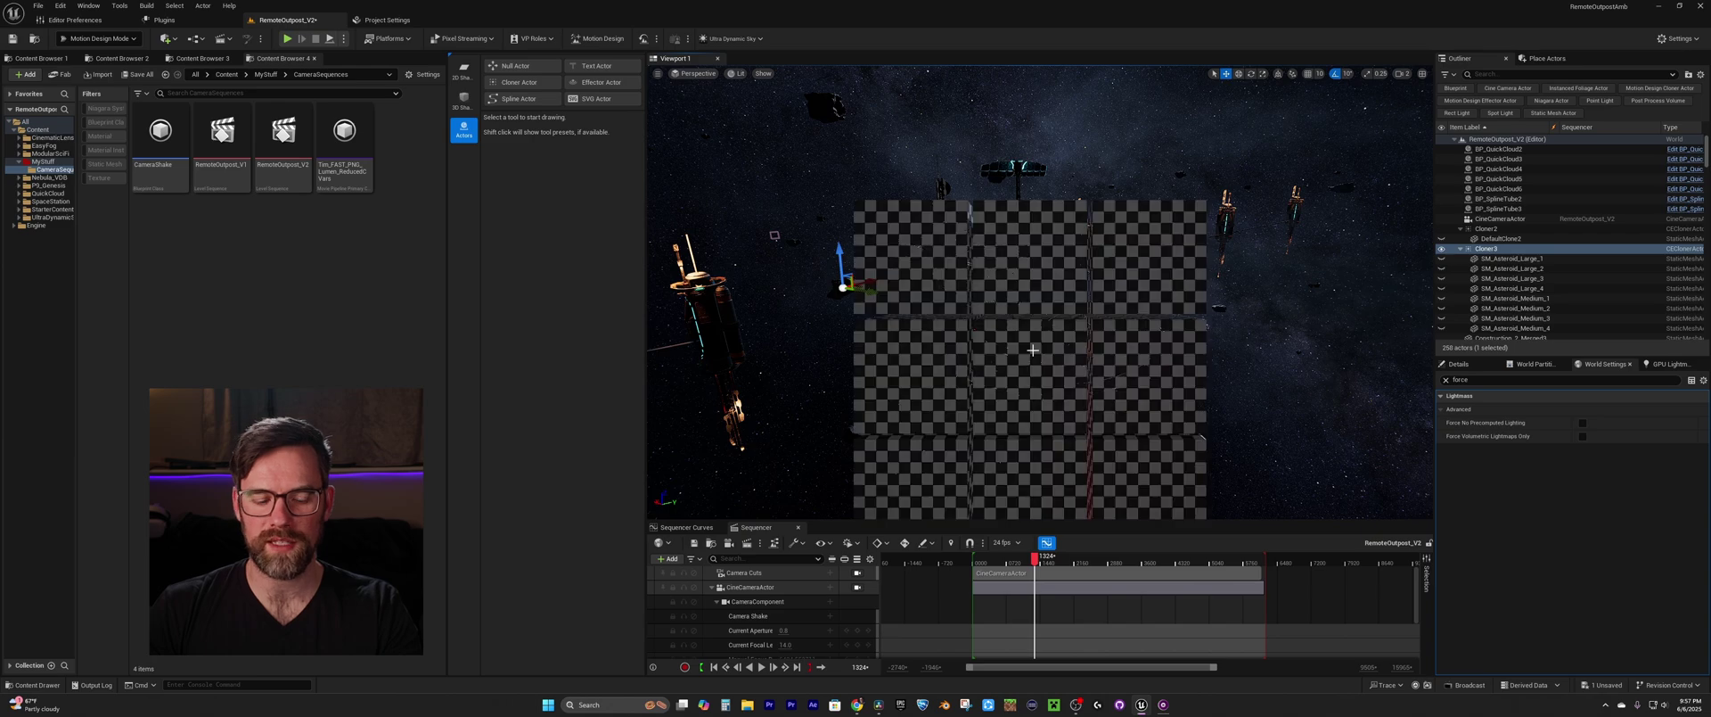
{"action": "right_click_drag", "start_coordinate": [1020, 370], "coordinate": [1001, 365]}
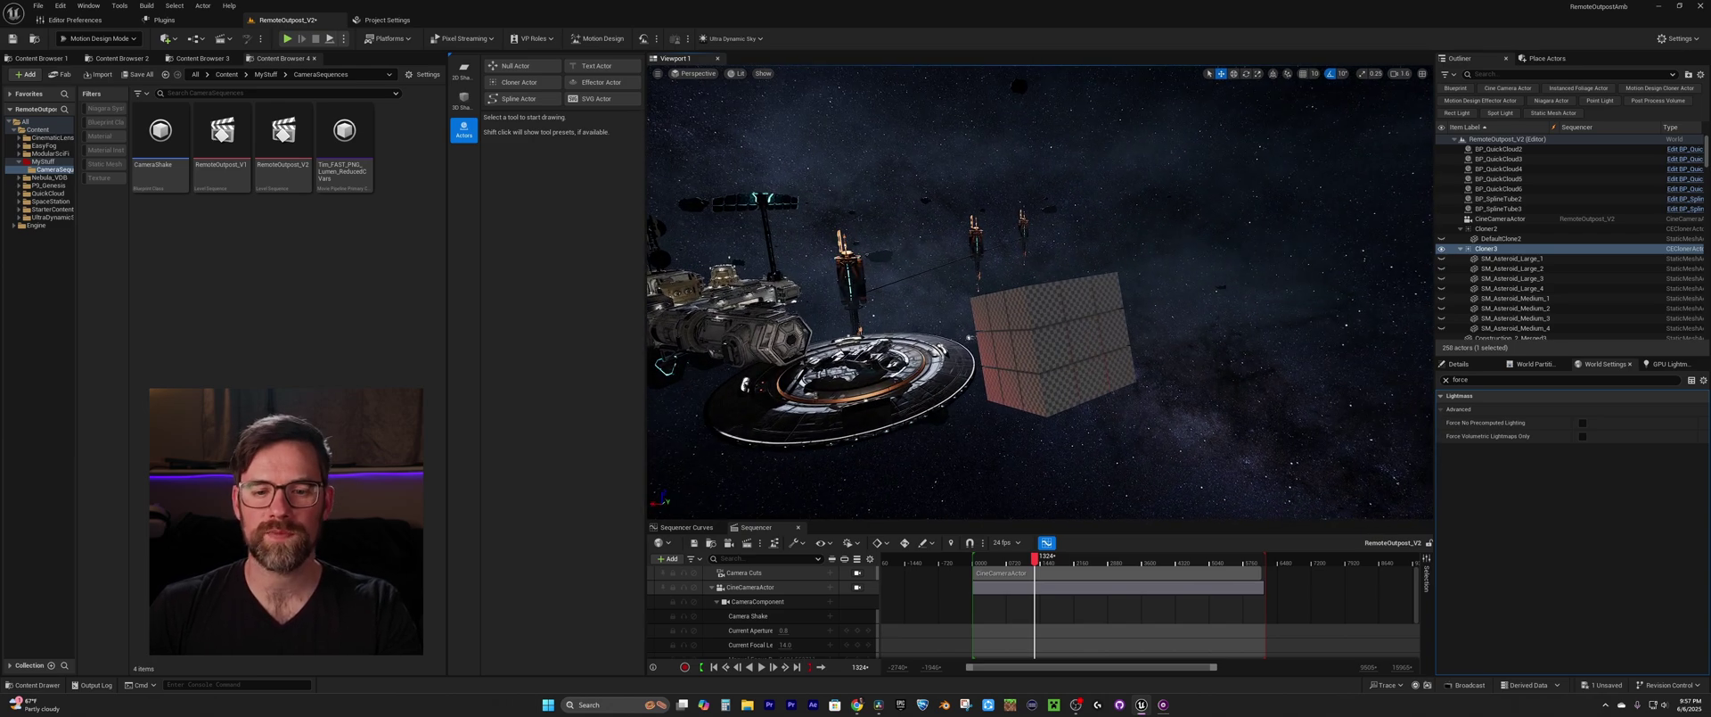
Step: Select the new cloner, inspect its default child mesh in the Outliner, and show the cloner's details
{"action": "left_click", "coordinate": [1501, 229]}
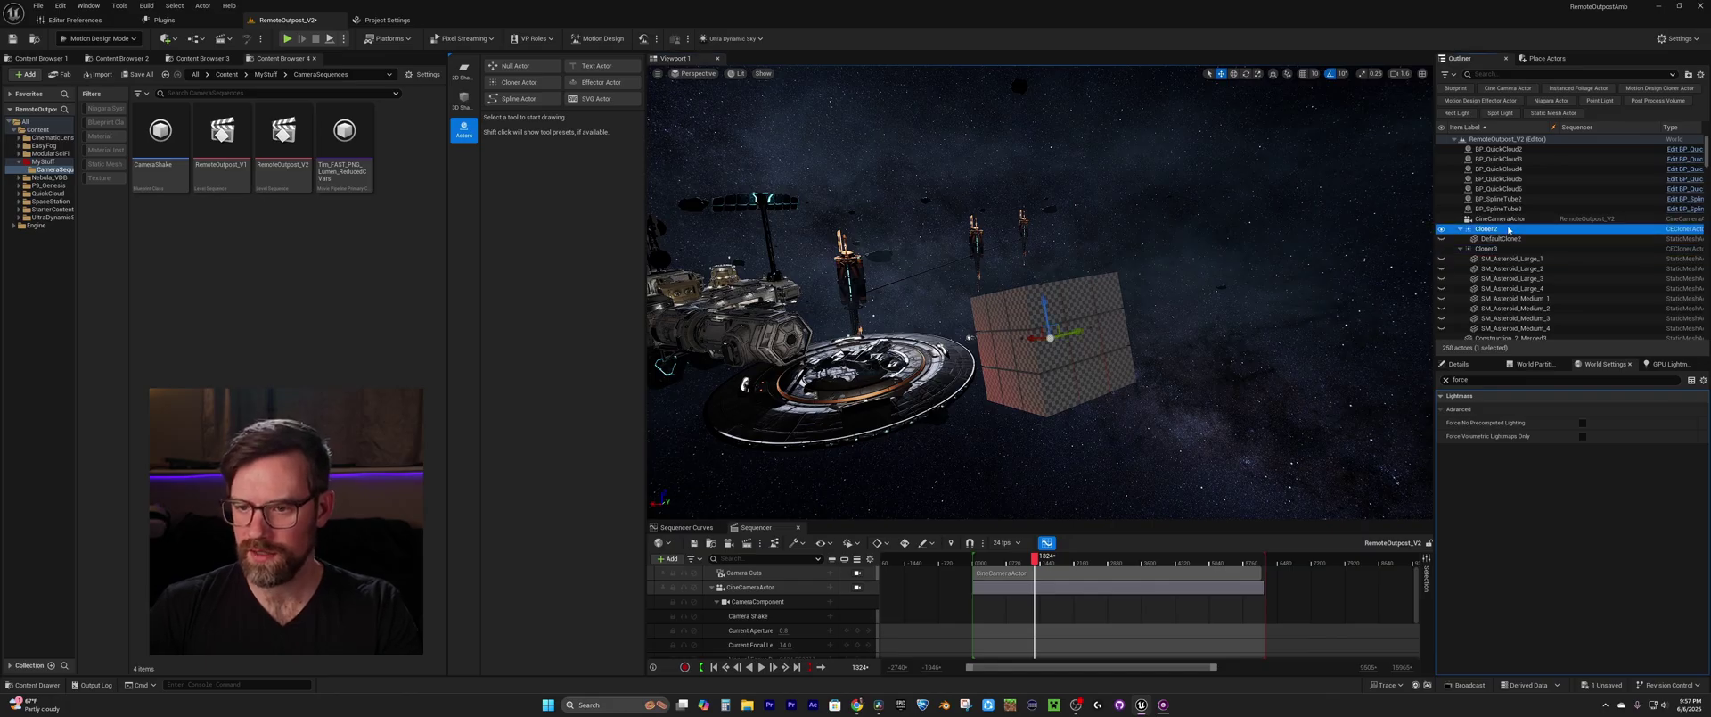
{"action": "left_click", "coordinate": [1504, 239]}
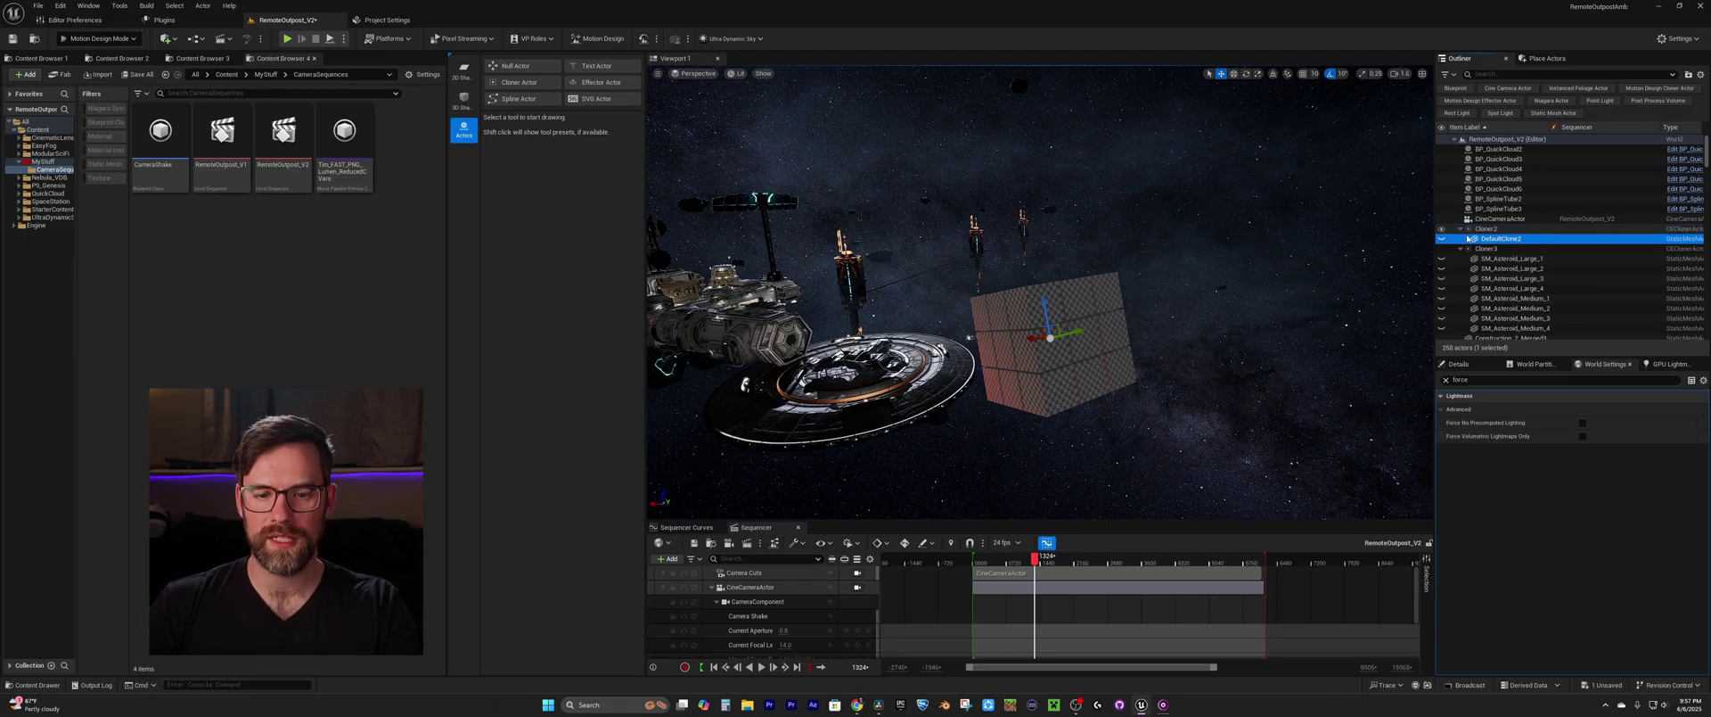
{"action": "left_click", "coordinate": [1498, 229]}
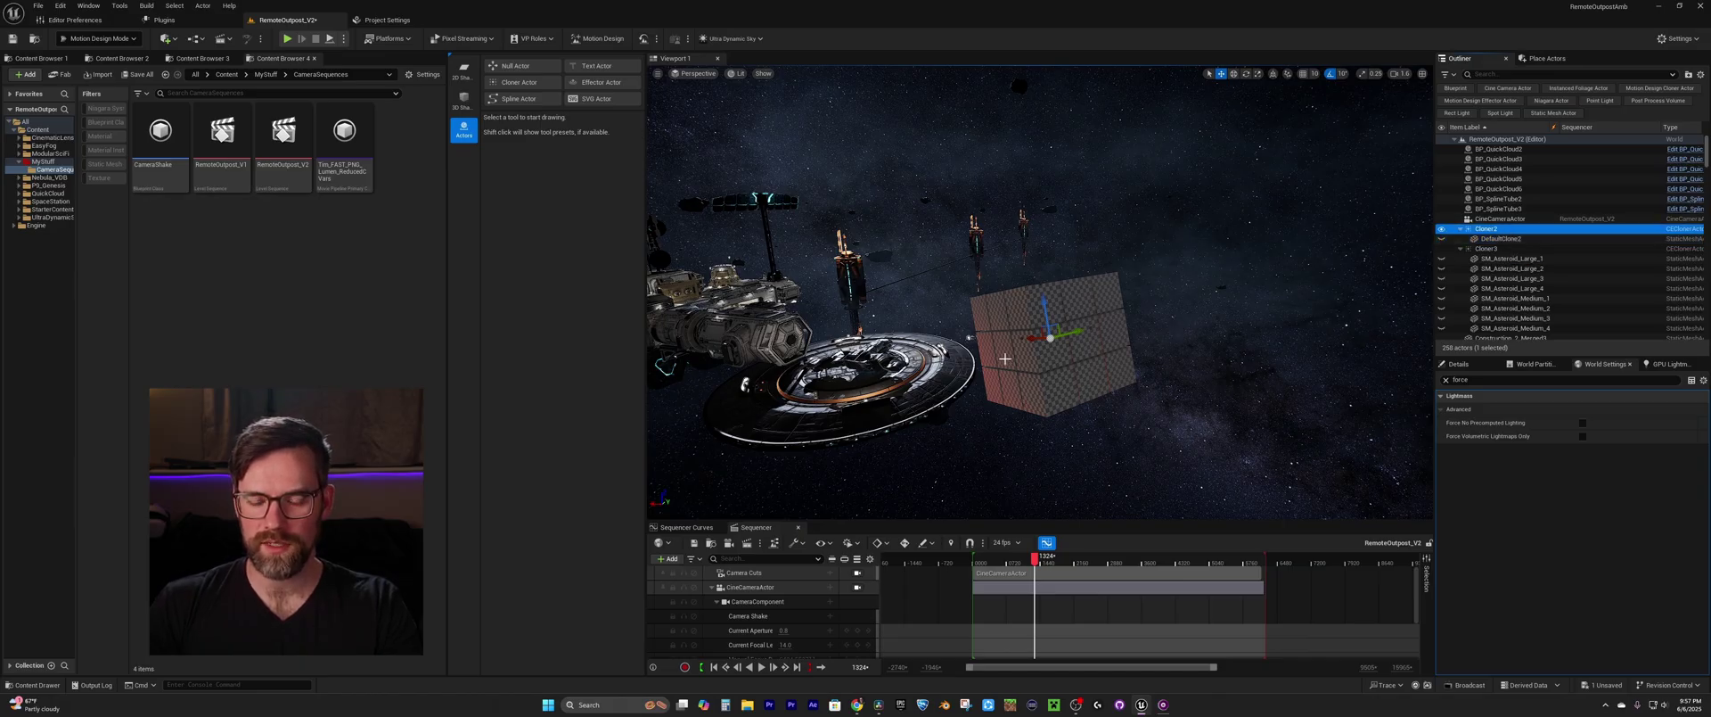
{"action": "left_click", "coordinate": [1458, 363]}
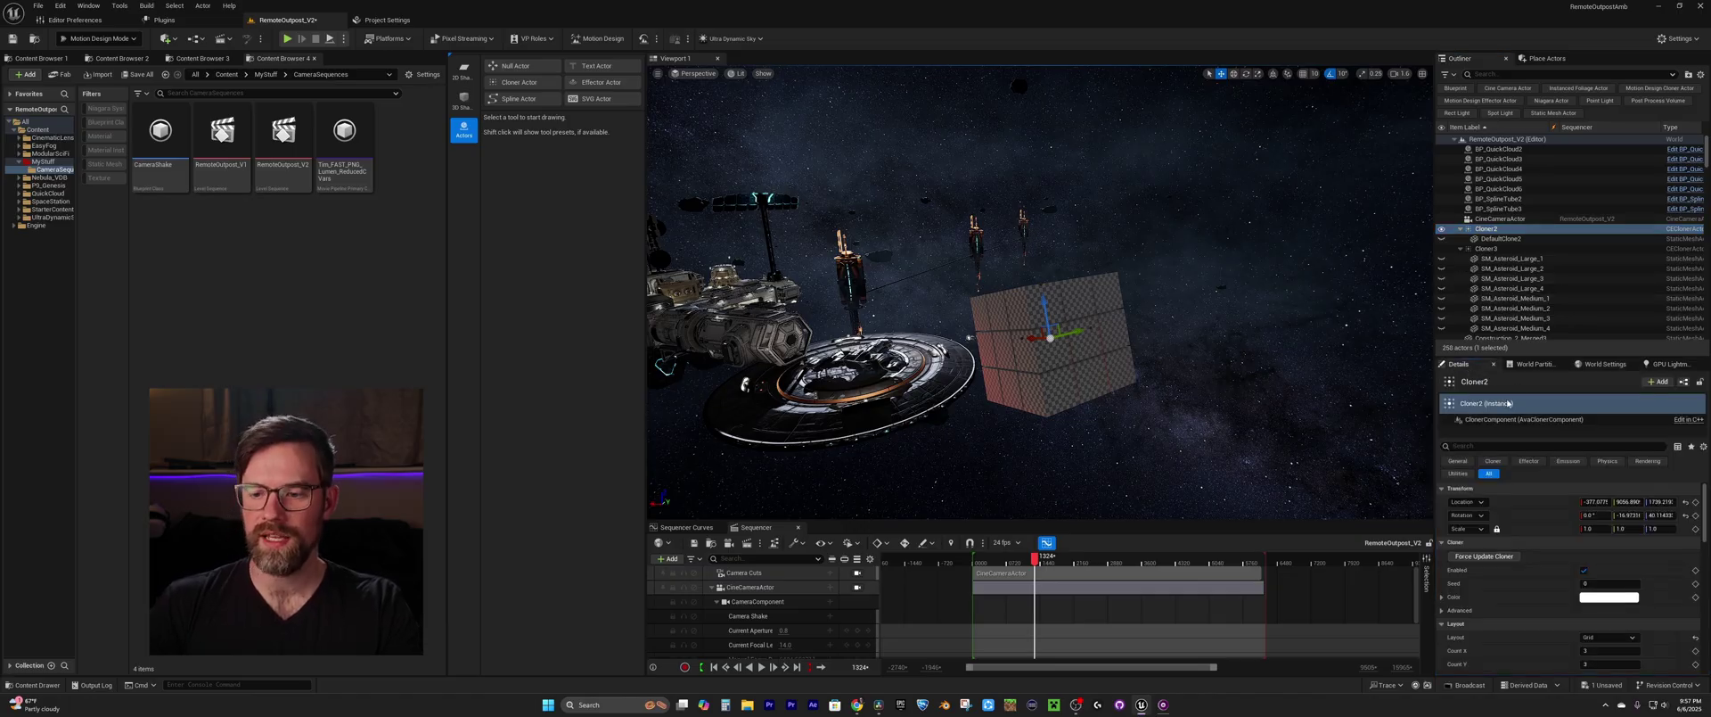
{"action": "scroll", "coordinate": [1542, 522], "scroll_direction": "down", "scroll_amount": 1}
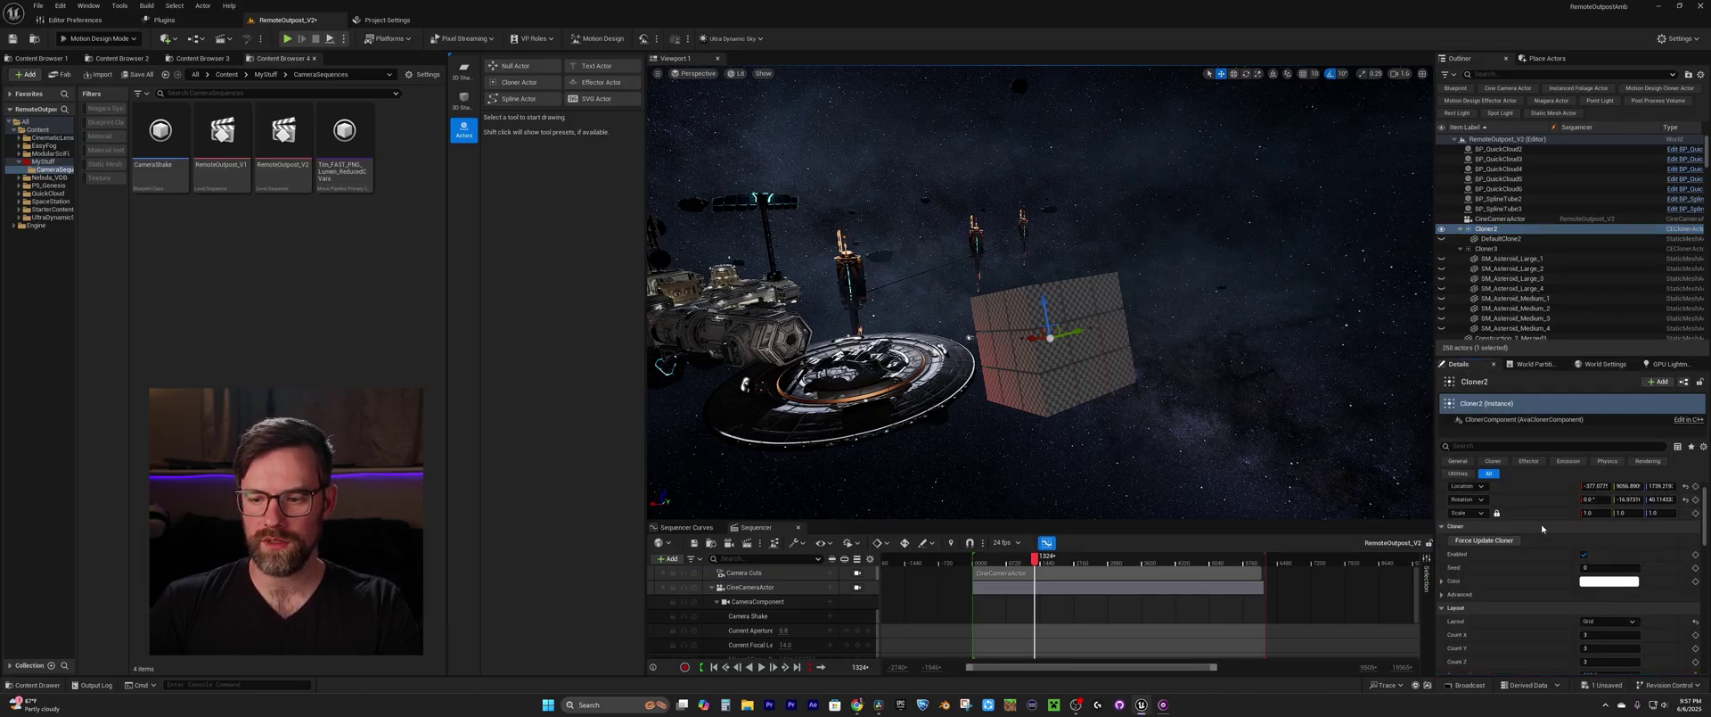
Step: Set the new cloner's Y and Z rotation to 0
{"action": "key", "text": "d"}
{"action": "right_click_drag", "start_coordinate": [1104, 394], "coordinate": [995, 394]}
{"action": "key", "text": "a"}
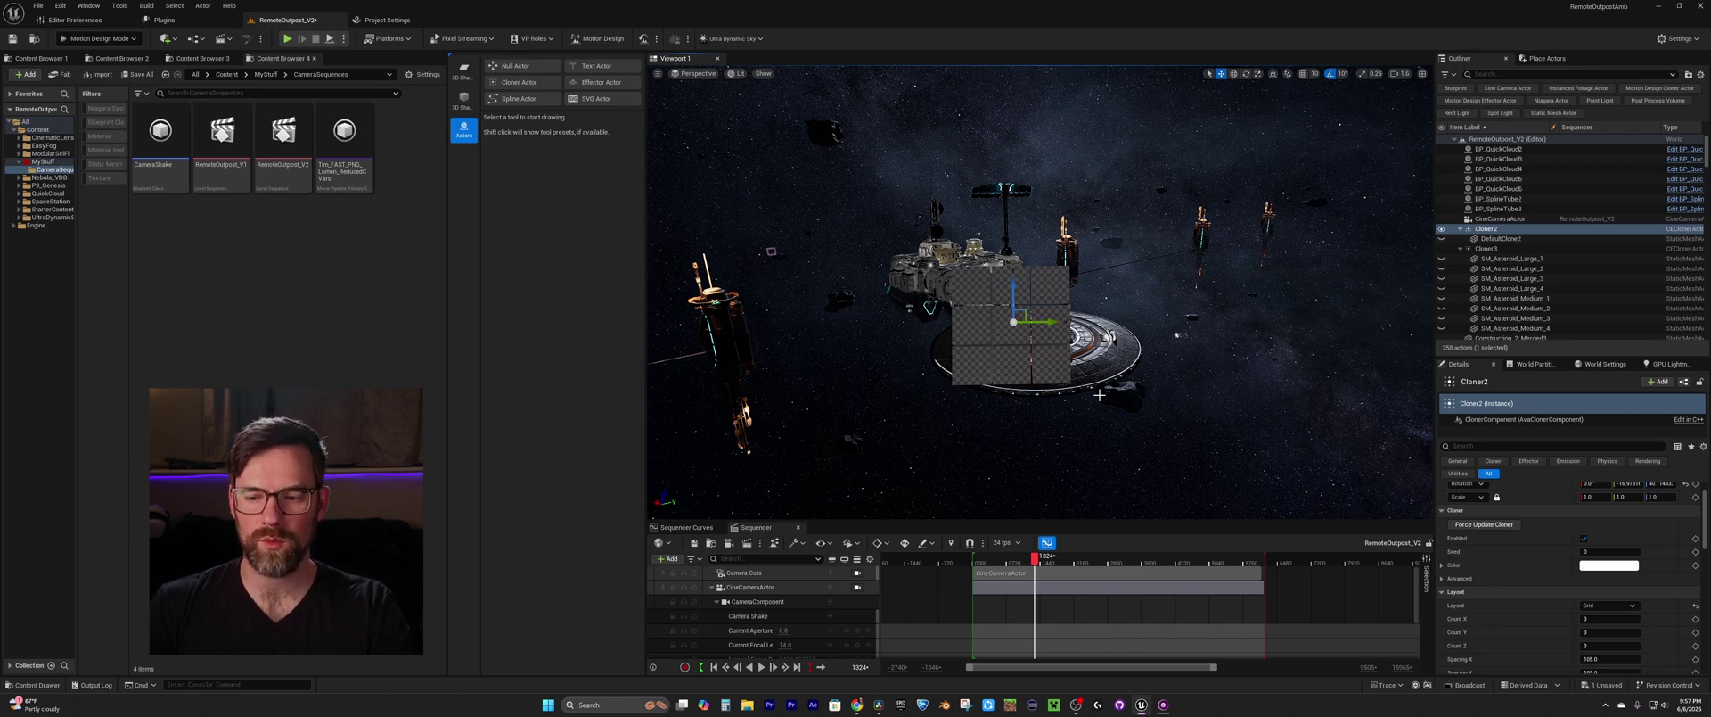
{"action": "scroll", "coordinate": [1462, 500], "scroll_direction": "up", "scroll_amount": 1}
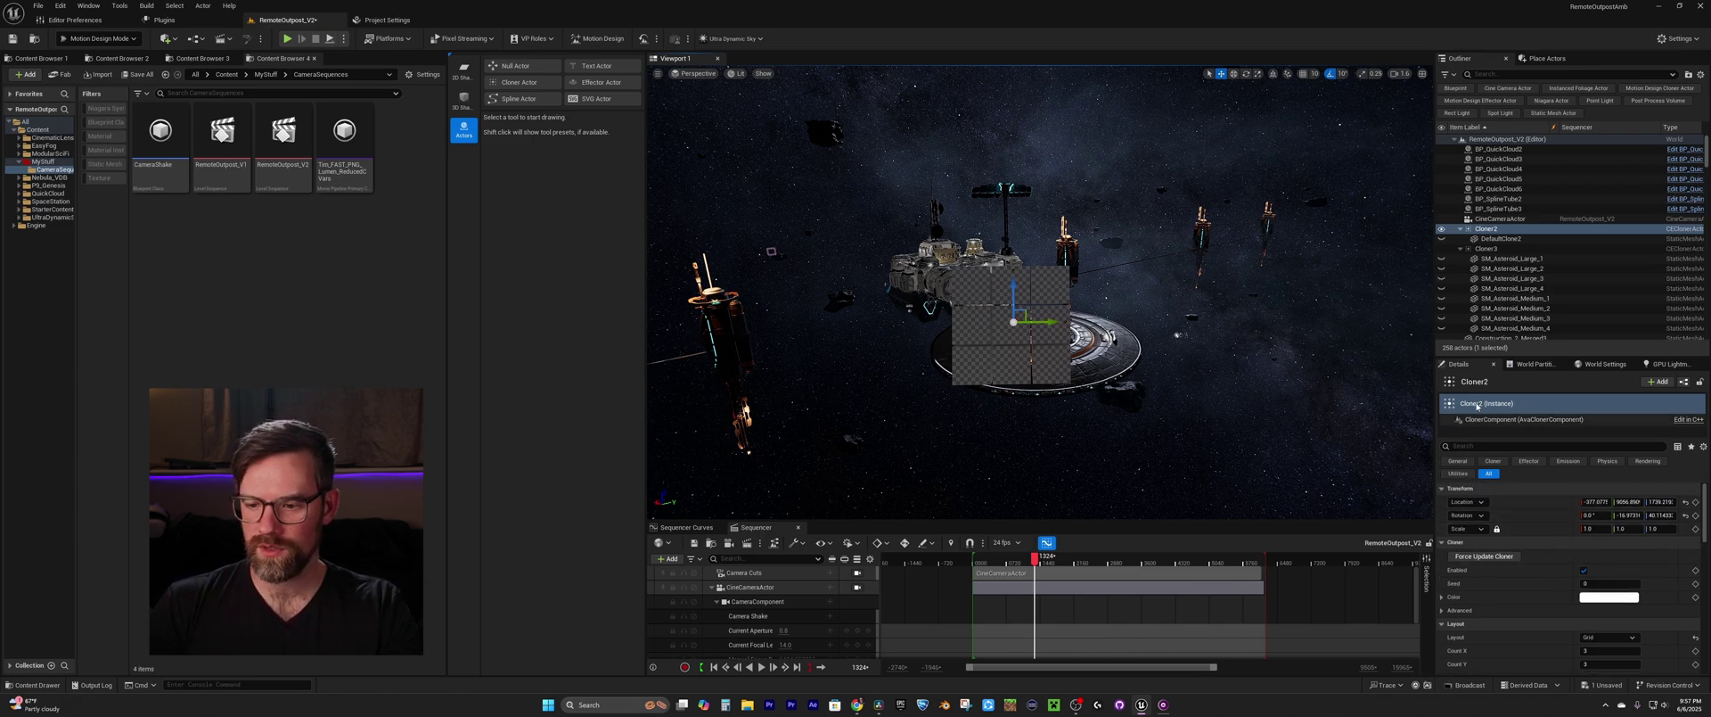
{"action": "left_click", "coordinate": [1629, 515]}
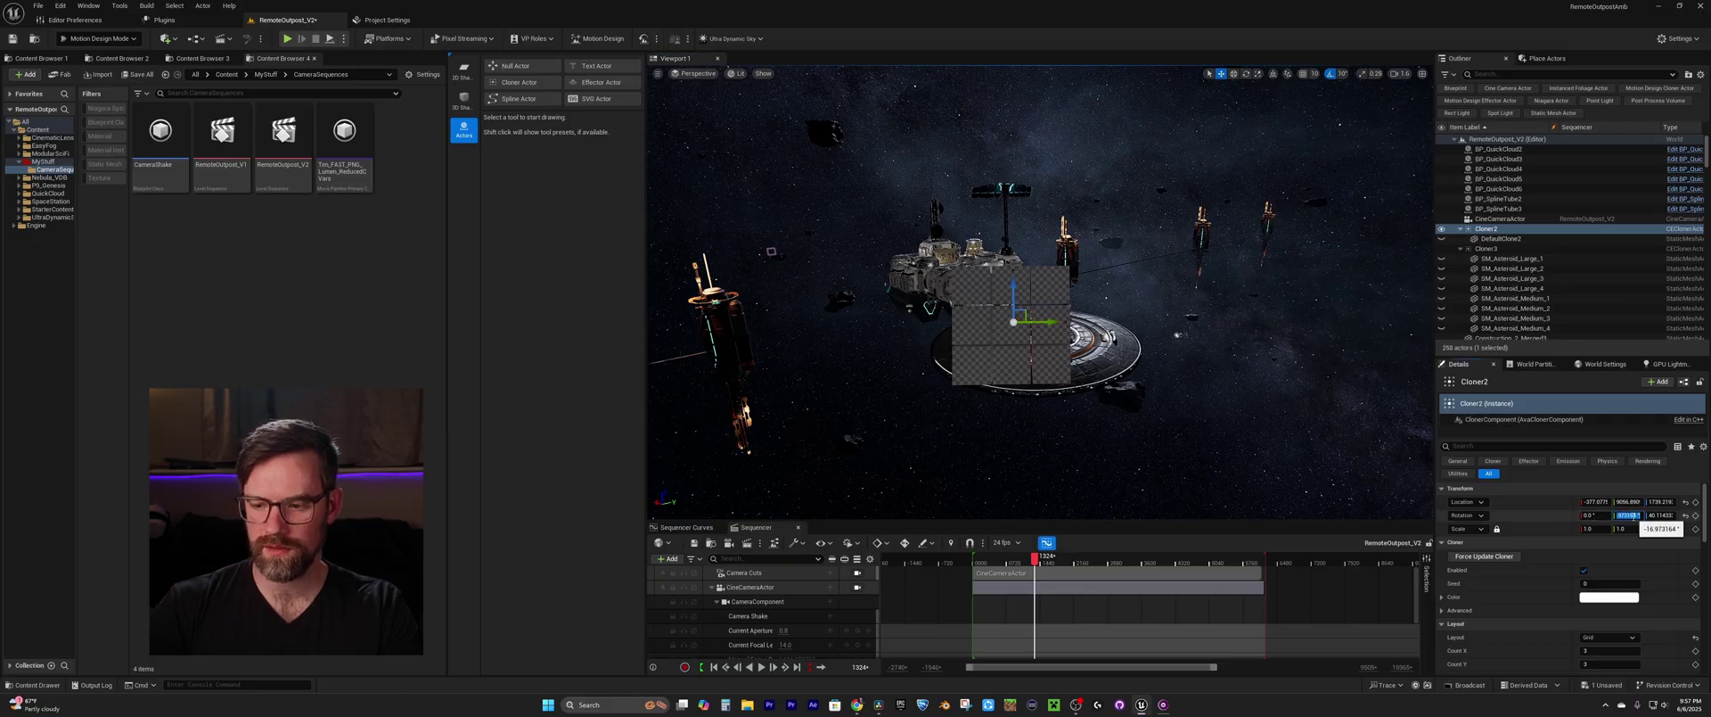
{"action": "type", "text": "0"}
{"action": "key", "text": "Tab"}
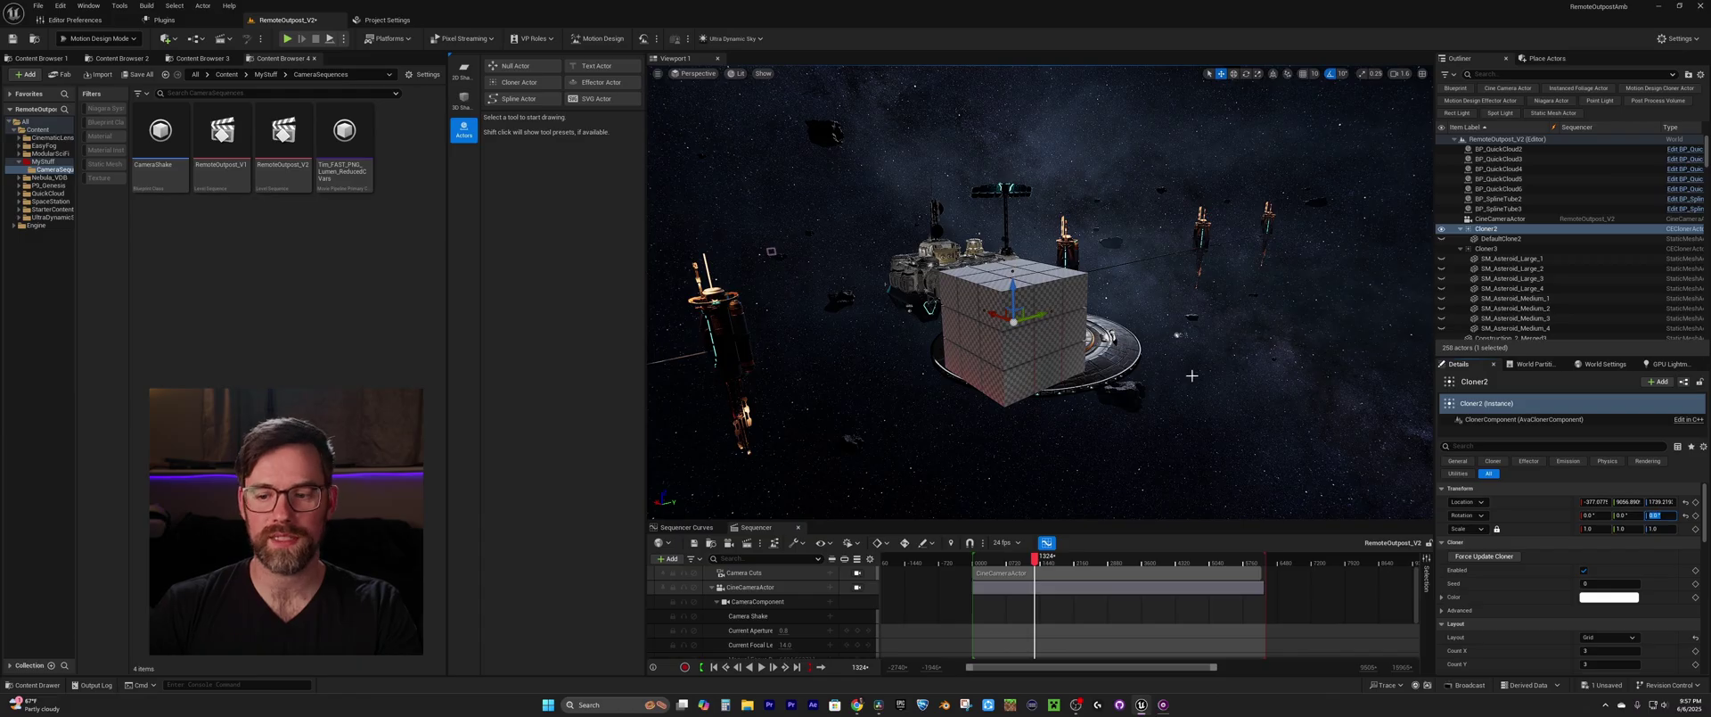
{"action": "left_click", "coordinate": [1554, 557]}
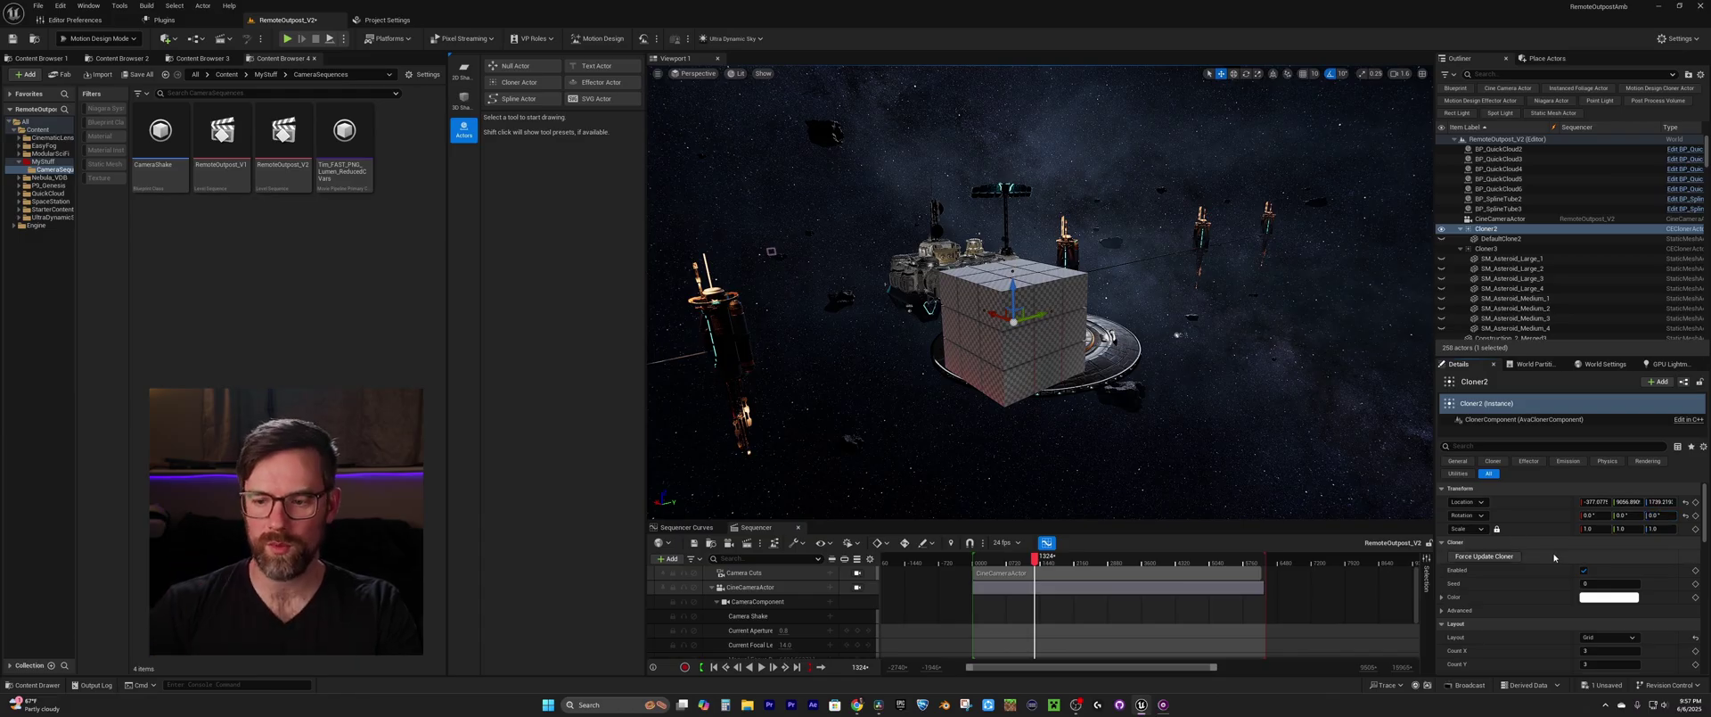
Step: Review the layout choices for the new cloner and choose Grid
{"action": "scroll", "coordinate": [1548, 557], "scroll_direction": "down", "scroll_amount": 3}
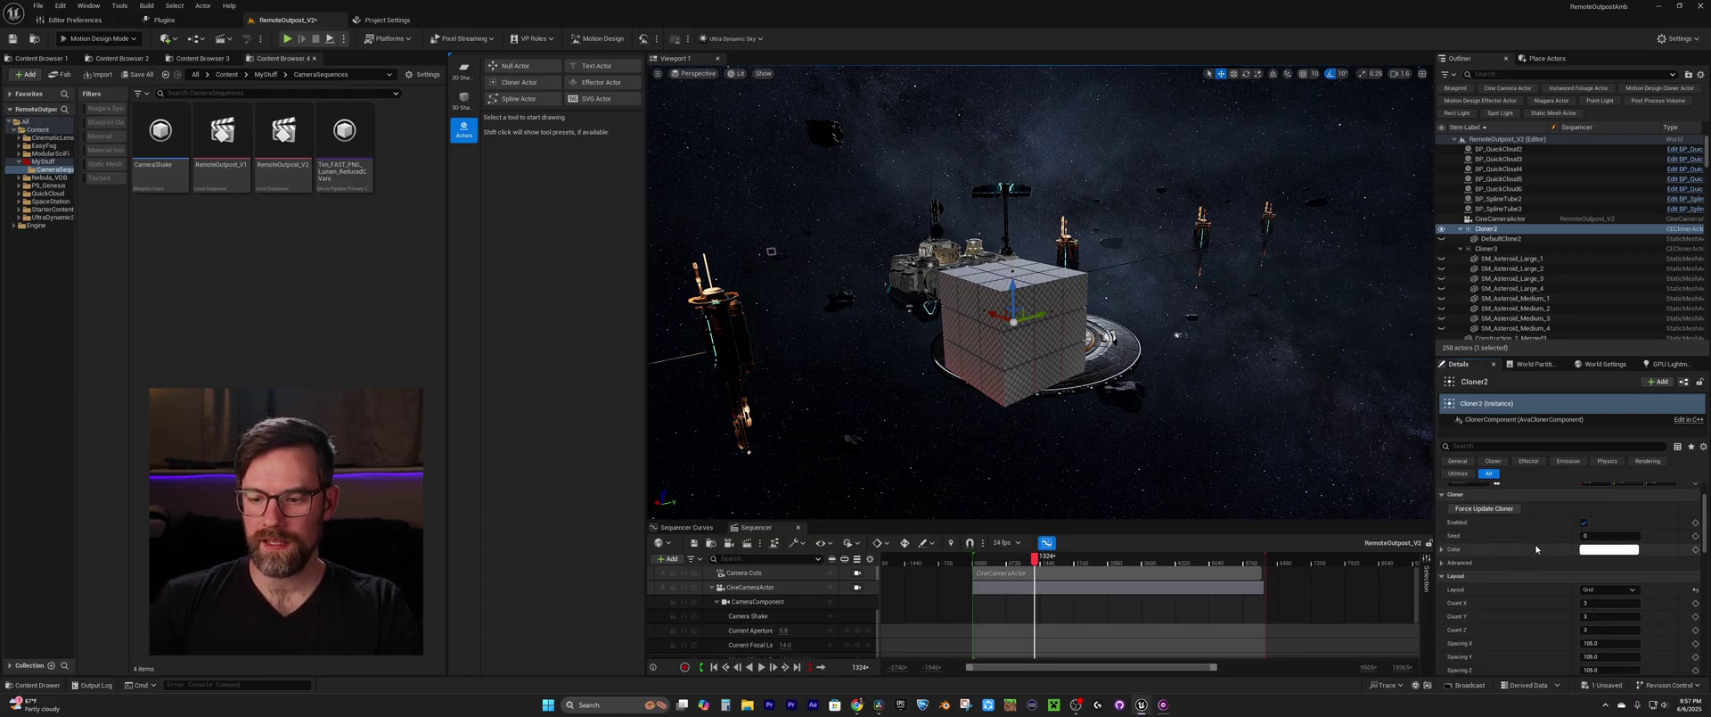
{"action": "left_click", "coordinate": [1595, 590]}
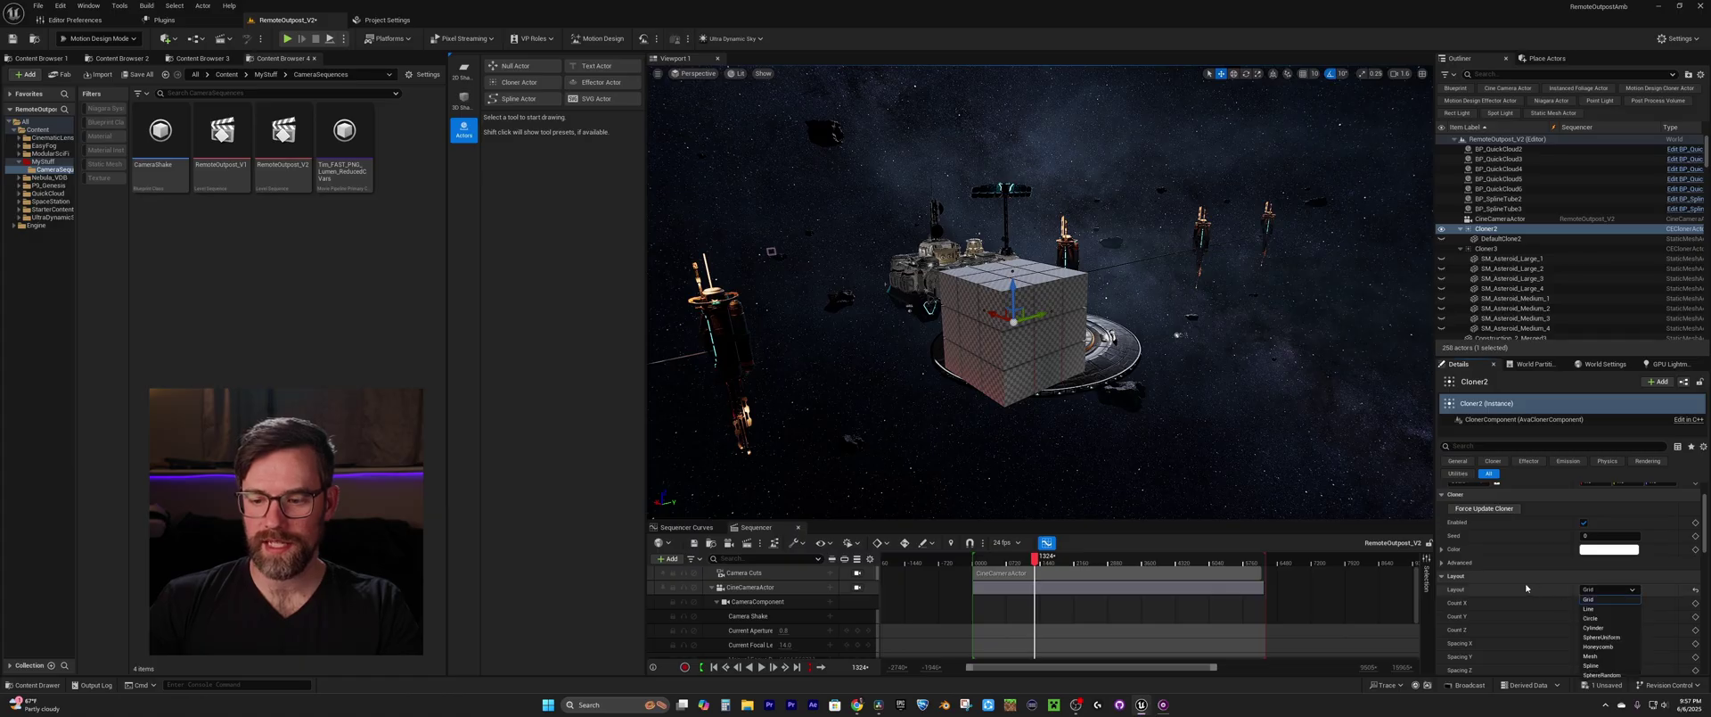
{"action": "left_click", "coordinate": [1591, 599]}
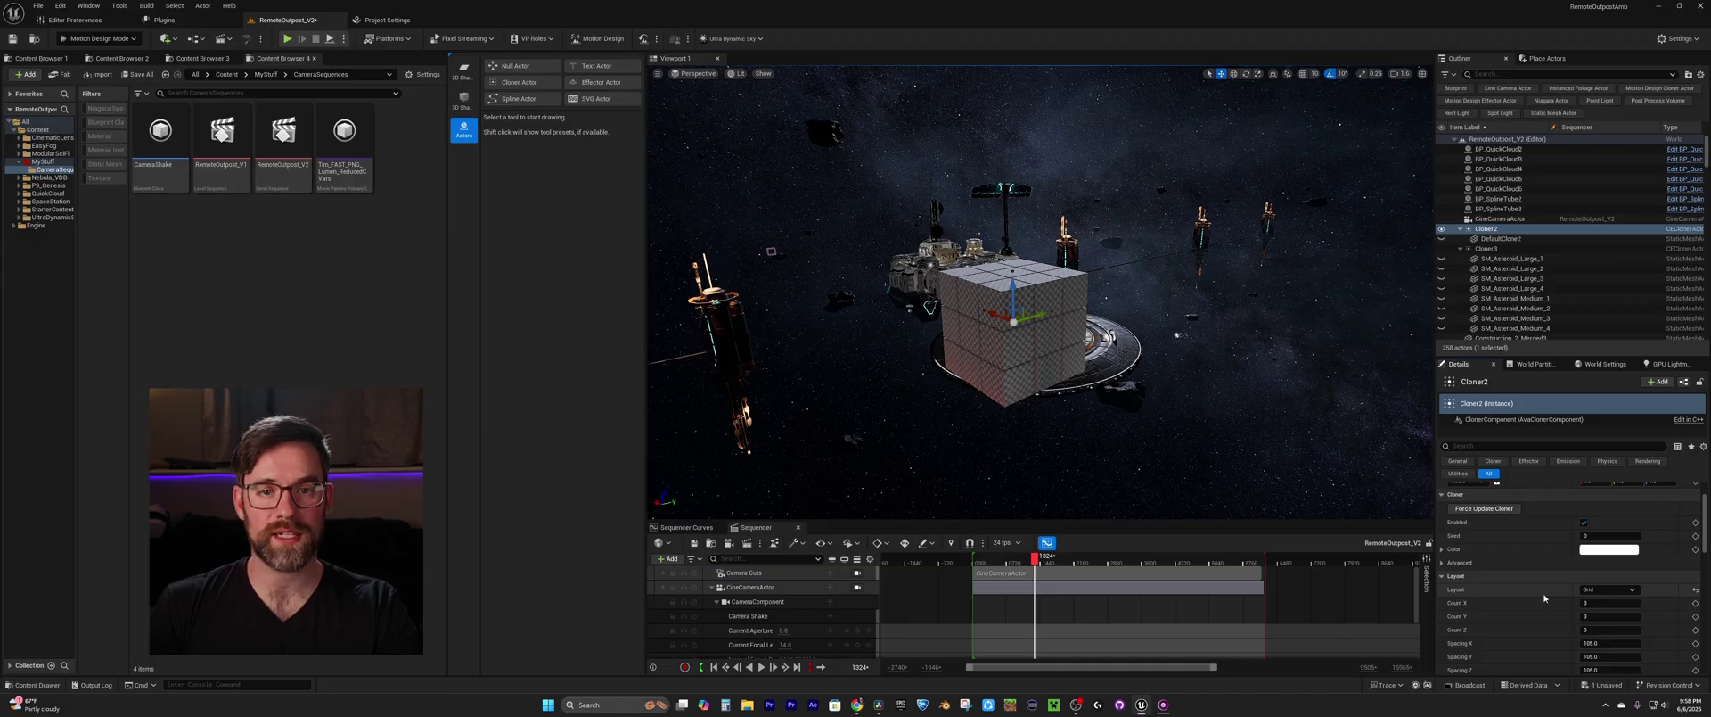
{"action": "scroll", "coordinate": [1544, 595], "scroll_direction": "down", "scroll_amount": 2}
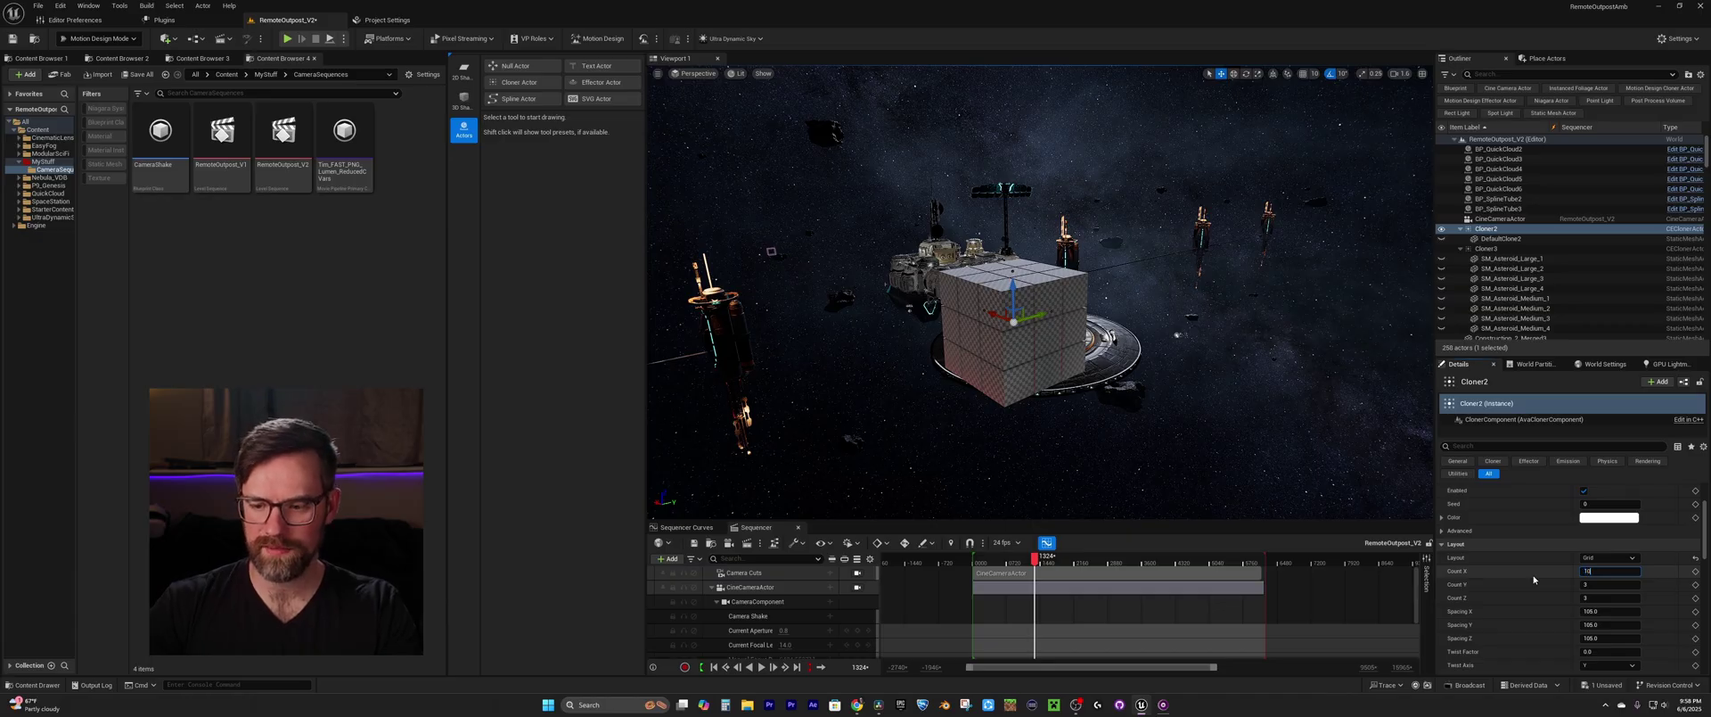
Step: Set the new cloner's grid counts to 10 in X, 10 in Y and 5 in Z
{"action": "key", "text": "Return"}
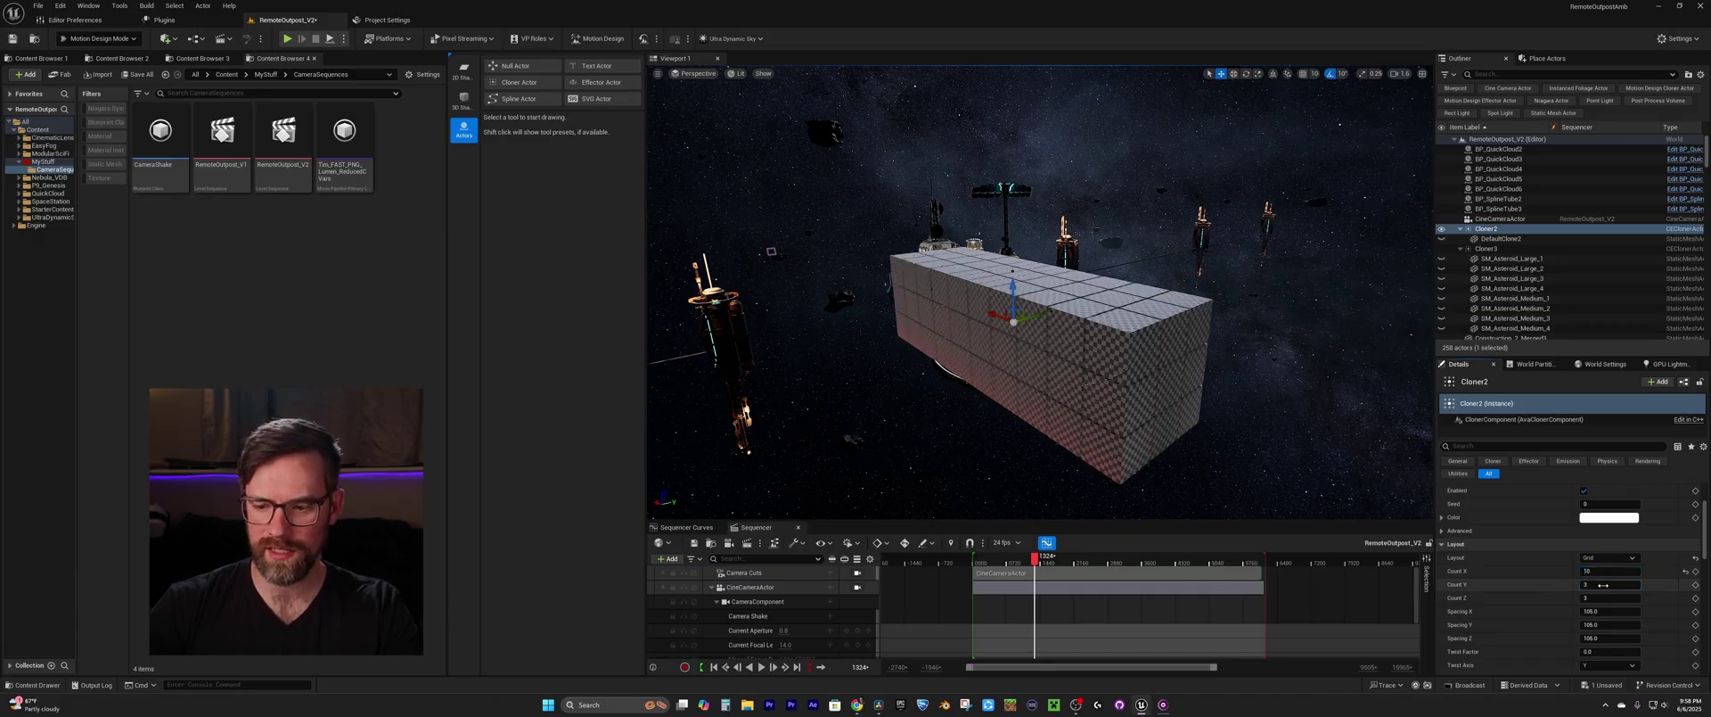
{"action": "left_click", "coordinate": [1595, 581]}
{"action": "type", "text": "10"}
{"action": "key", "text": "Return"}
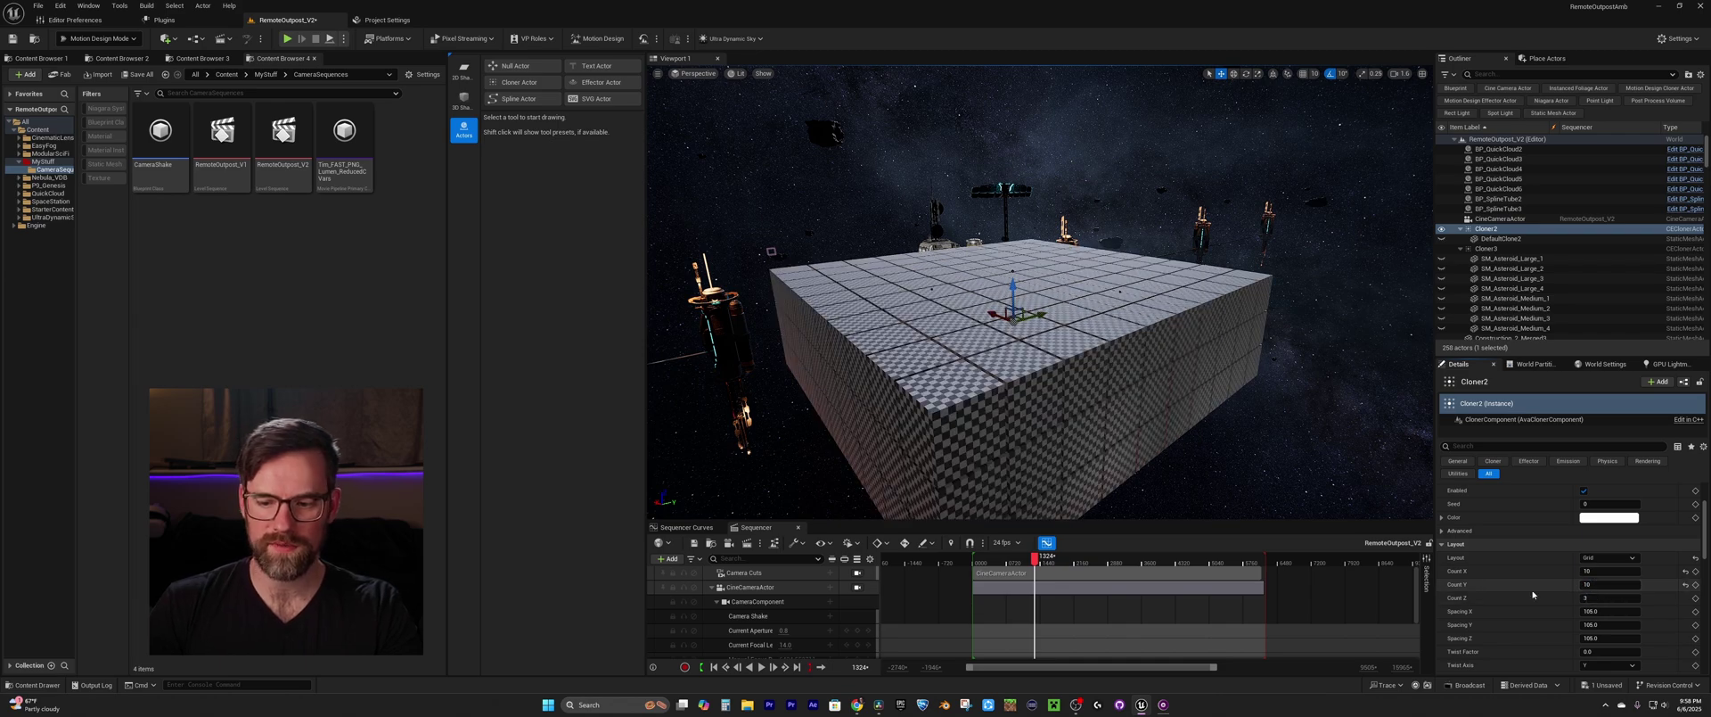
{"action": "type", "text": "5"}
{"action": "key", "text": "Return"}
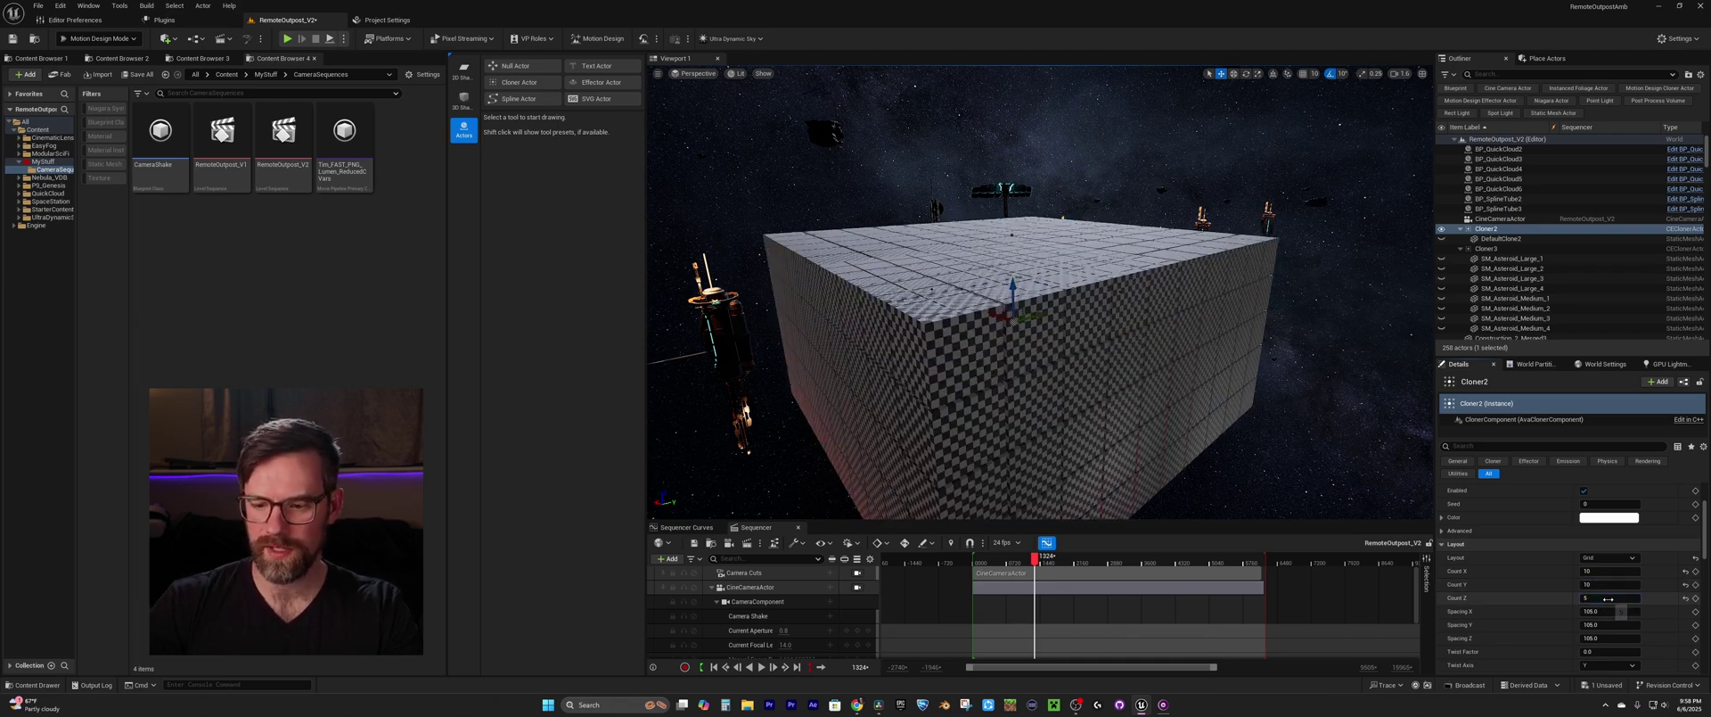
Step: Widen the cloner's X, Y and Z grid spacing so the cubes spread out around the whole outpost
{"action": "scroll", "coordinate": [1543, 580], "scroll_direction": "down", "scroll_amount": 1}
{"action": "scroll", "coordinate": [1187, 421], "scroll_direction": "down", "scroll_amount": 6}
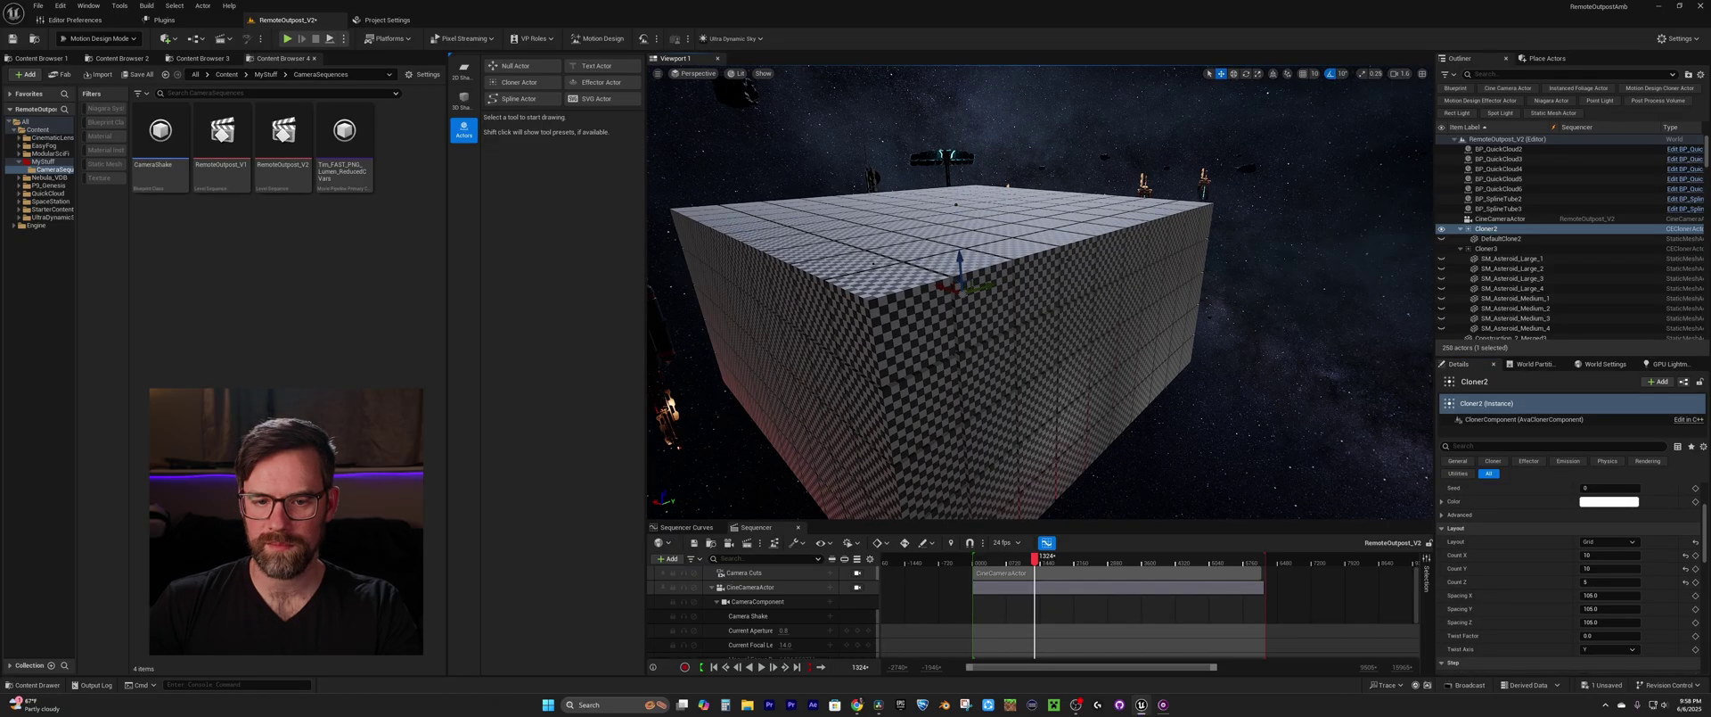
{"action": "left_click_drag", "start_coordinate": [1595, 595], "coordinate": [1666, 622]}
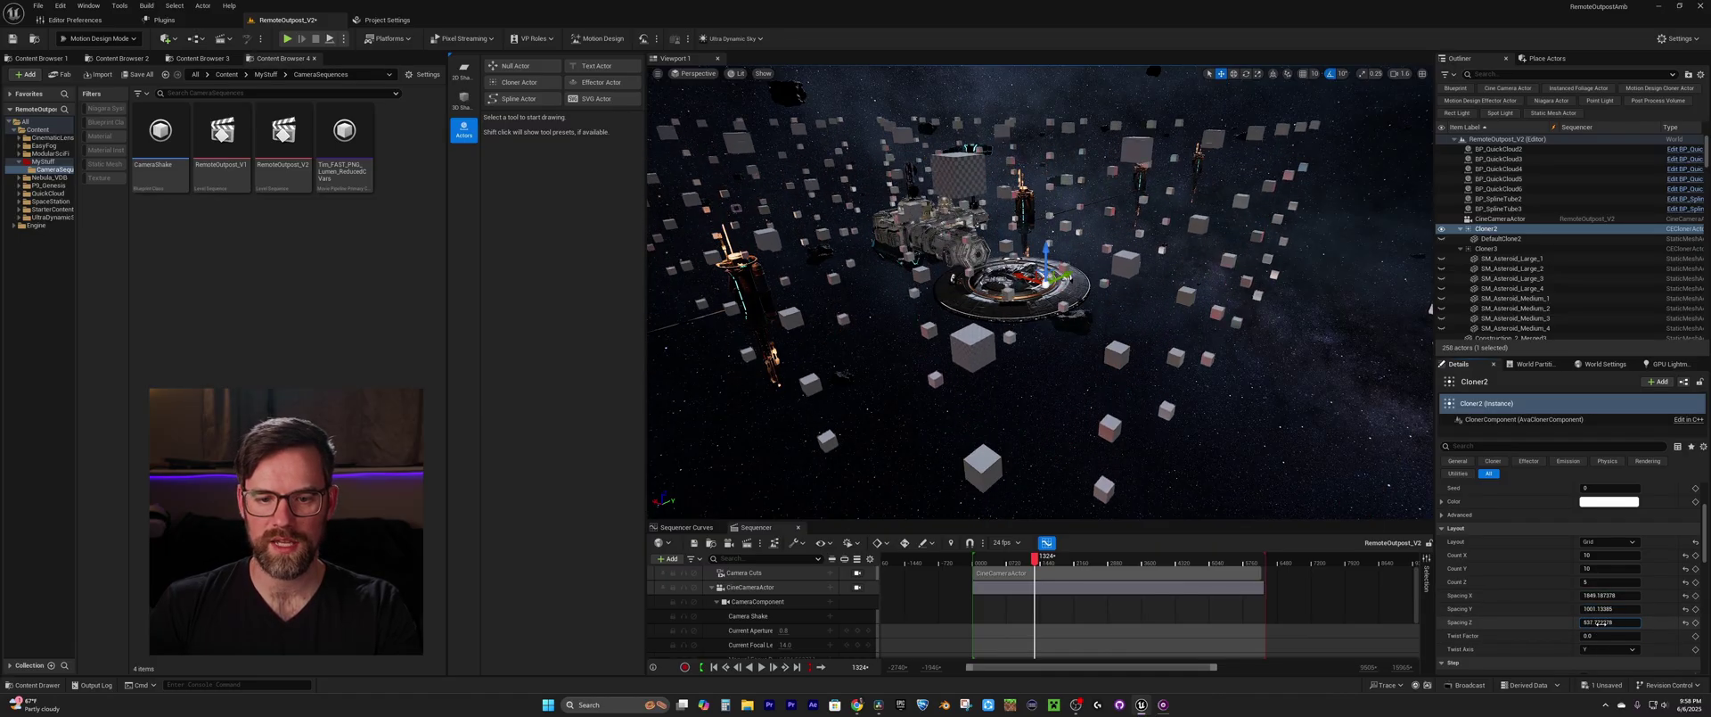
{"action": "right_click_drag", "start_coordinate": [1092, 360], "coordinate": [967, 310]}
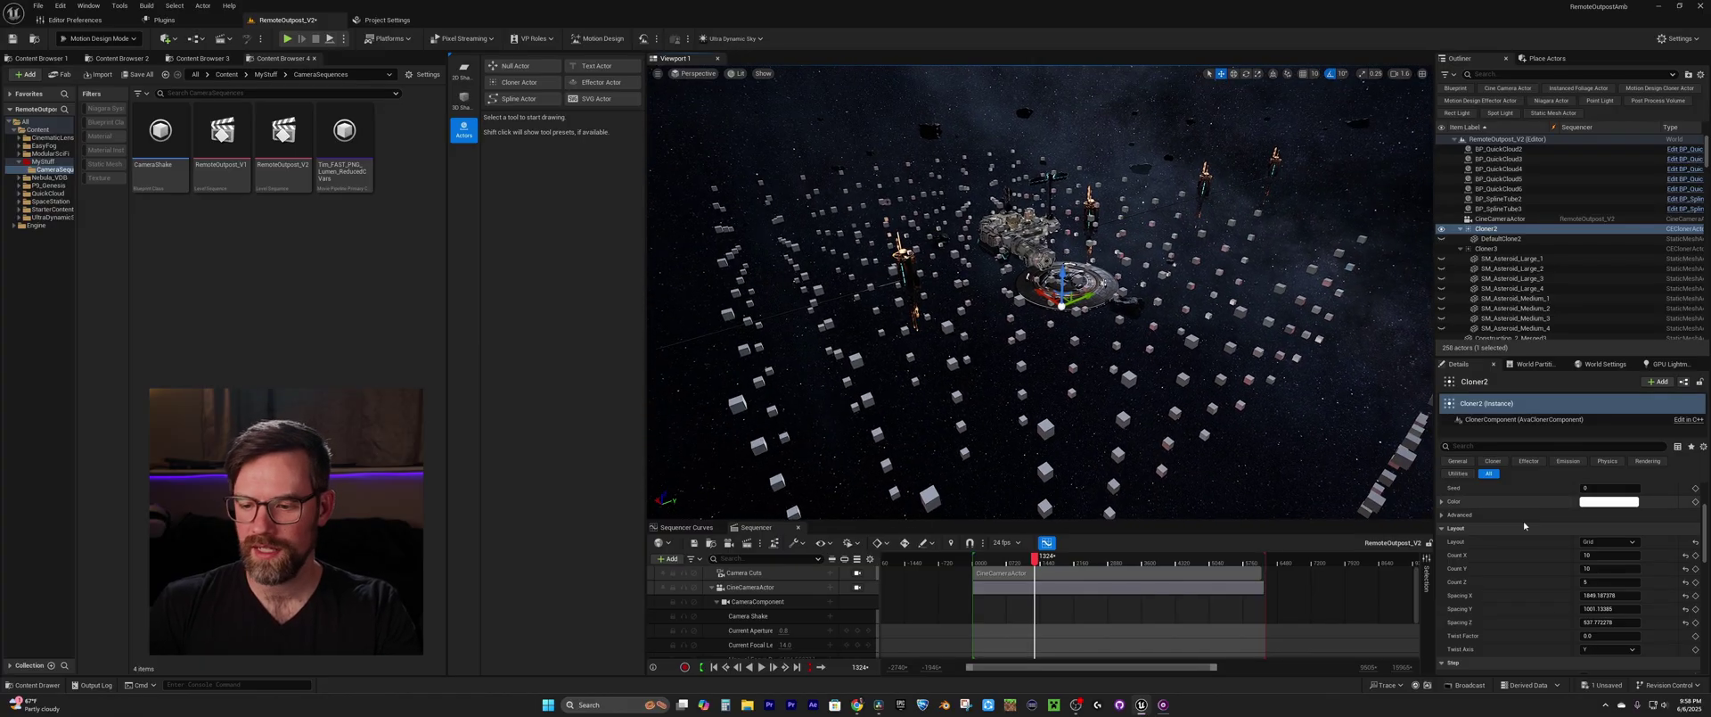
Step: Create a linked effector for the new cloner
{"action": "scroll", "coordinate": [1564, 580], "scroll_direction": "down", "scroll_amount": 2}
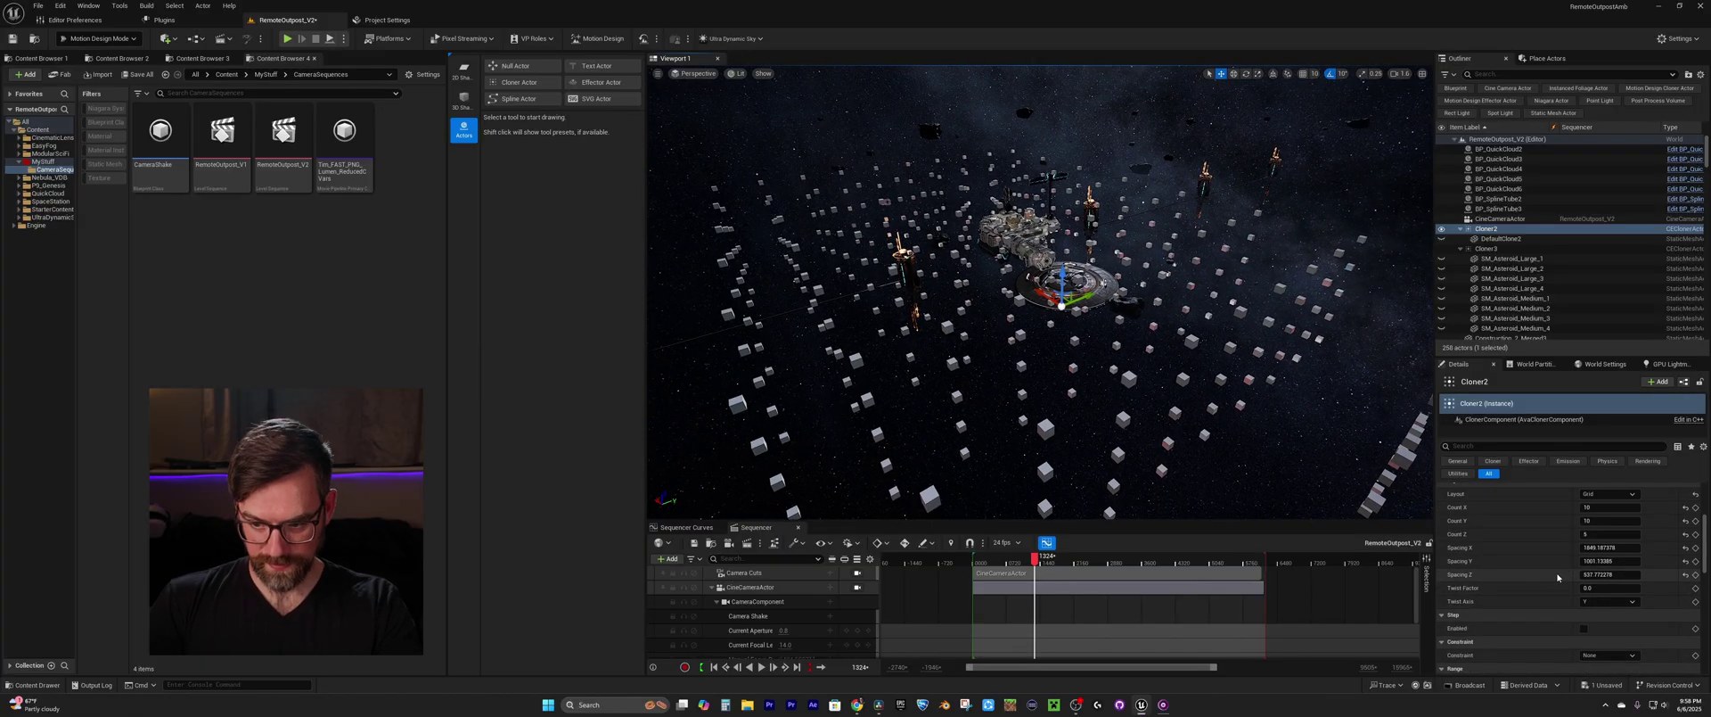
{"action": "scroll", "coordinate": [1557, 577], "scroll_direction": "down", "scroll_amount": 1}
{"action": "scroll", "coordinate": [1554, 570], "scroll_direction": "down", "scroll_amount": 3}
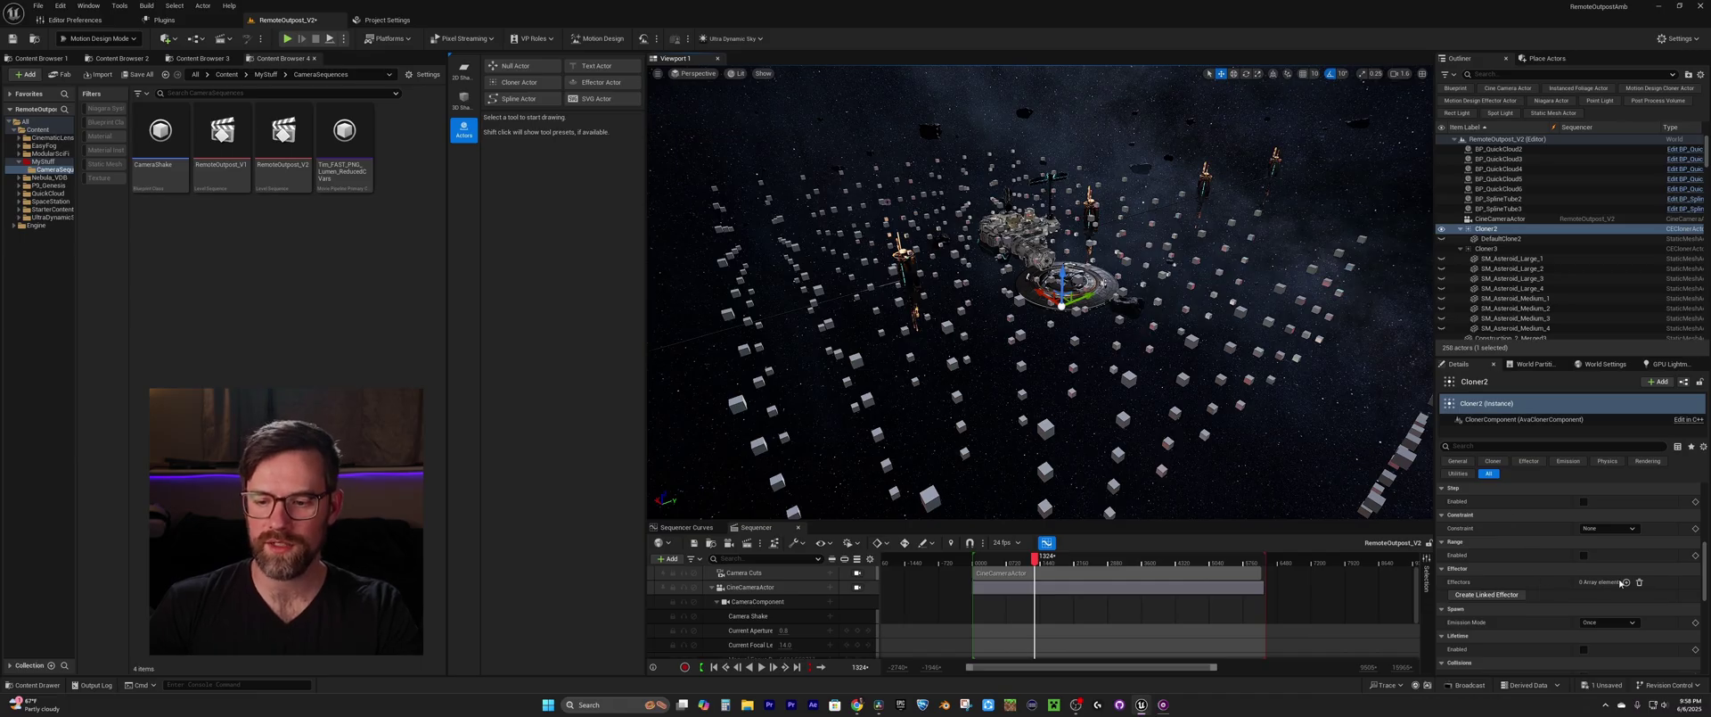
{"action": "left_click", "coordinate": [1485, 594]}
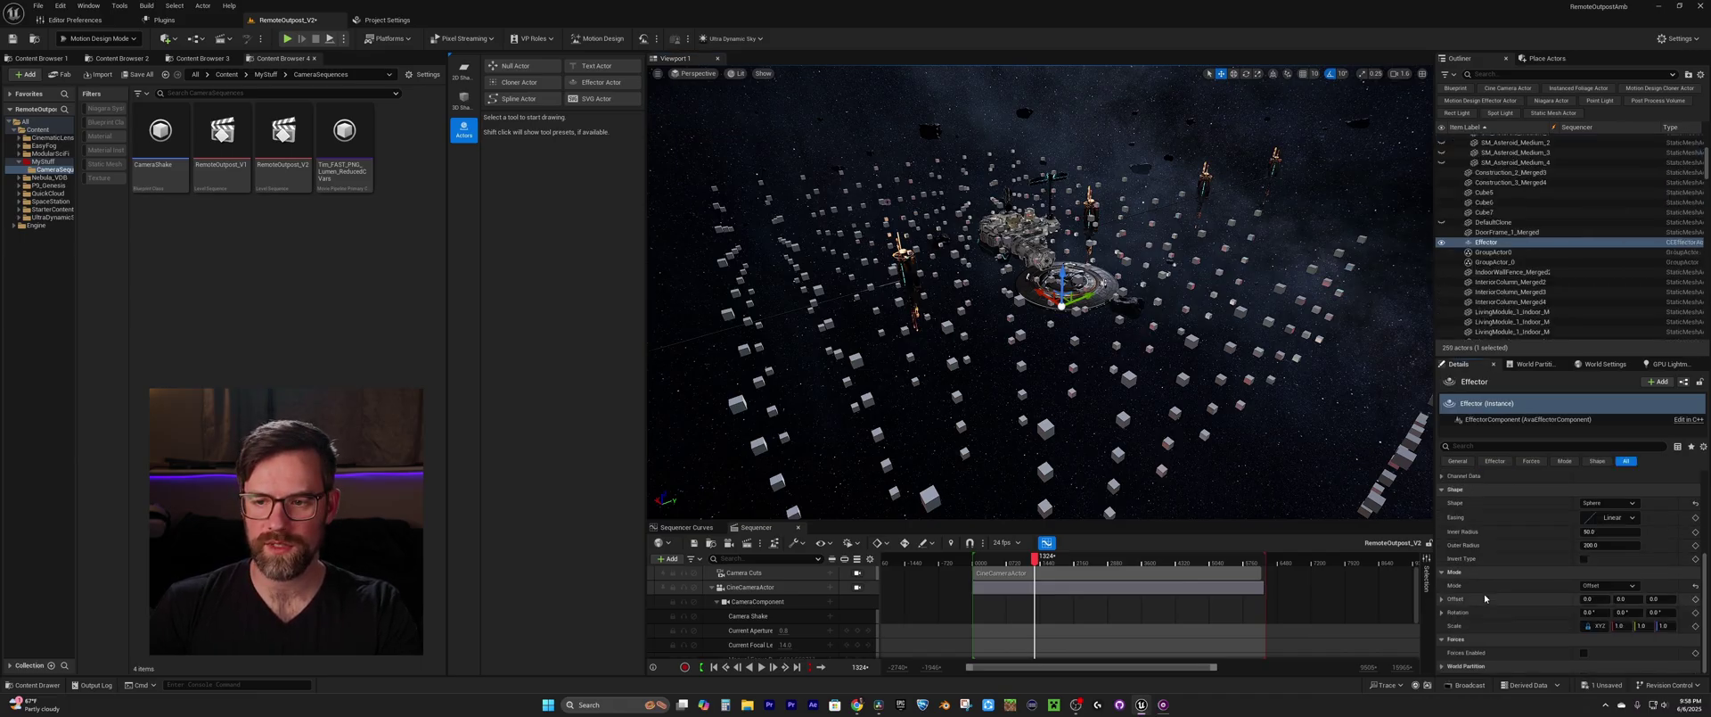
Step: Filter the Outliner to Motion Design cloner and effector actors, and rename the new effector TutEffector
{"action": "left_click", "coordinate": [1656, 88]}
{"action": "left_click", "coordinate": [1480, 101]}
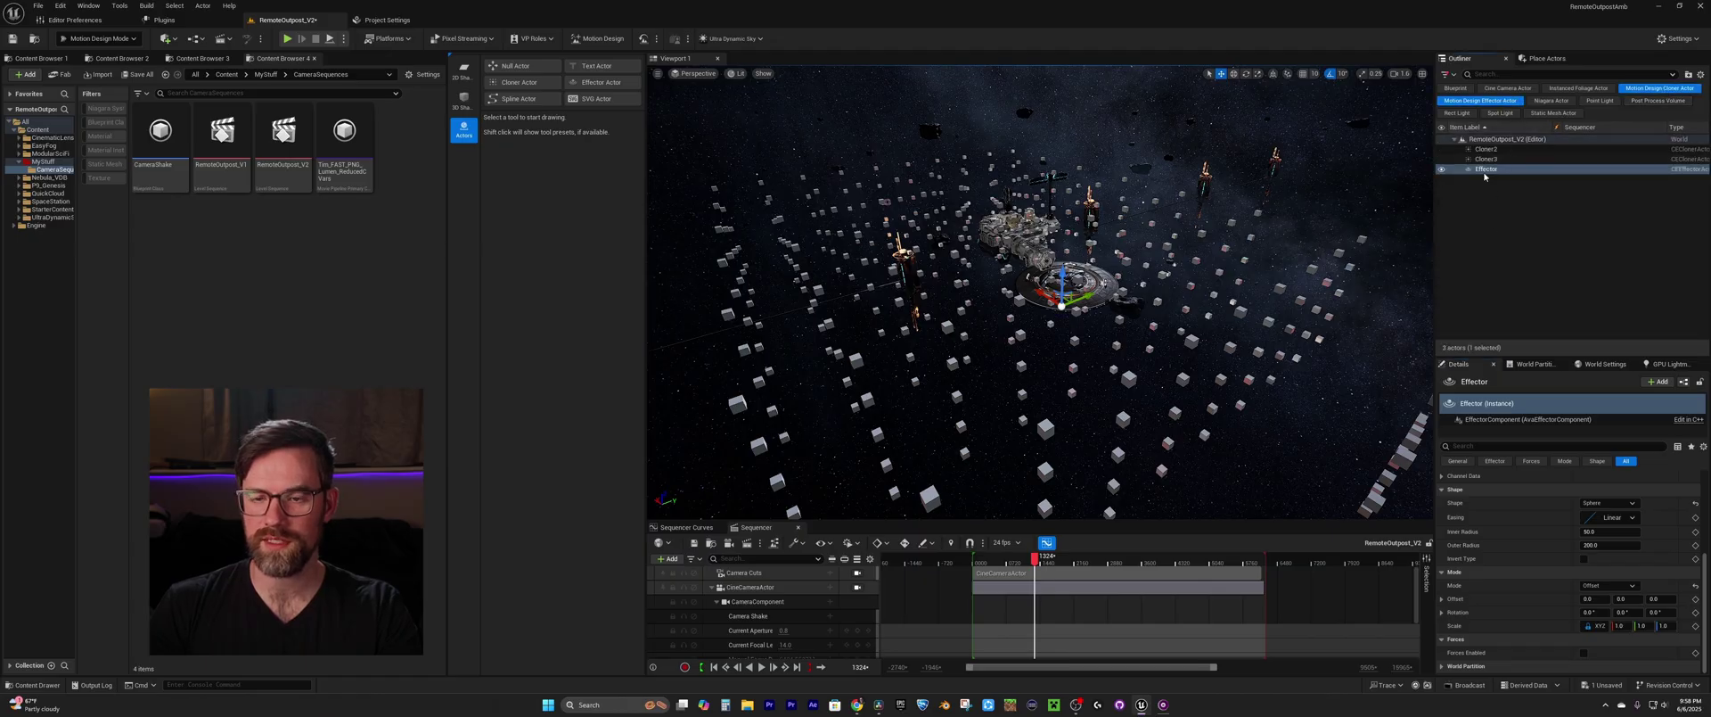
{"action": "left_click", "coordinate": [1497, 175]}
{"action": "left_click", "coordinate": [1490, 171]}
{"action": "type", "text": "Tut"}
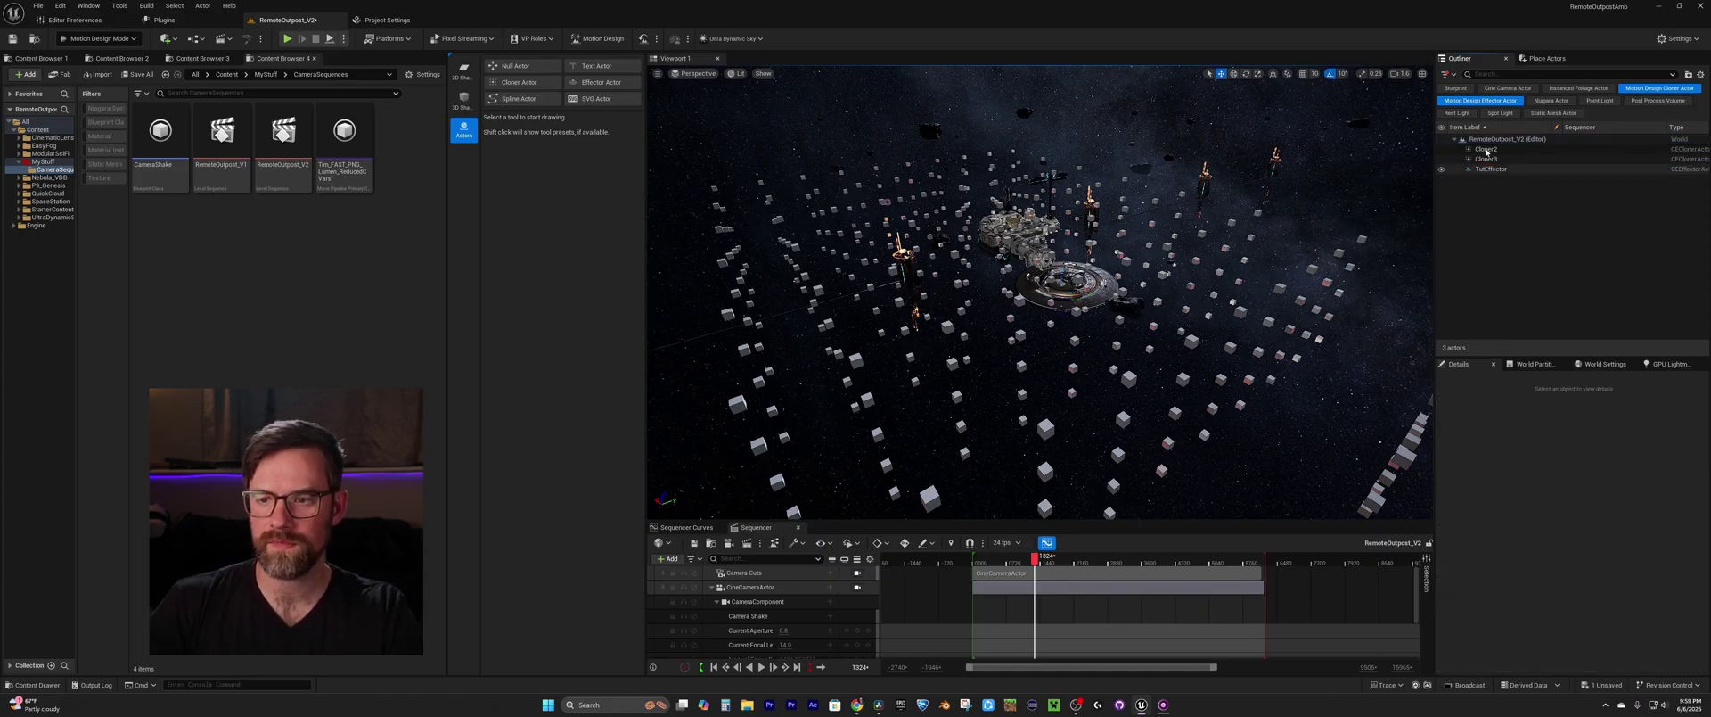
Step: Rename the new cloner as TutCloner2
{"action": "left_click", "coordinate": [1485, 149]}
{"action": "left_click", "coordinate": [1480, 152]}
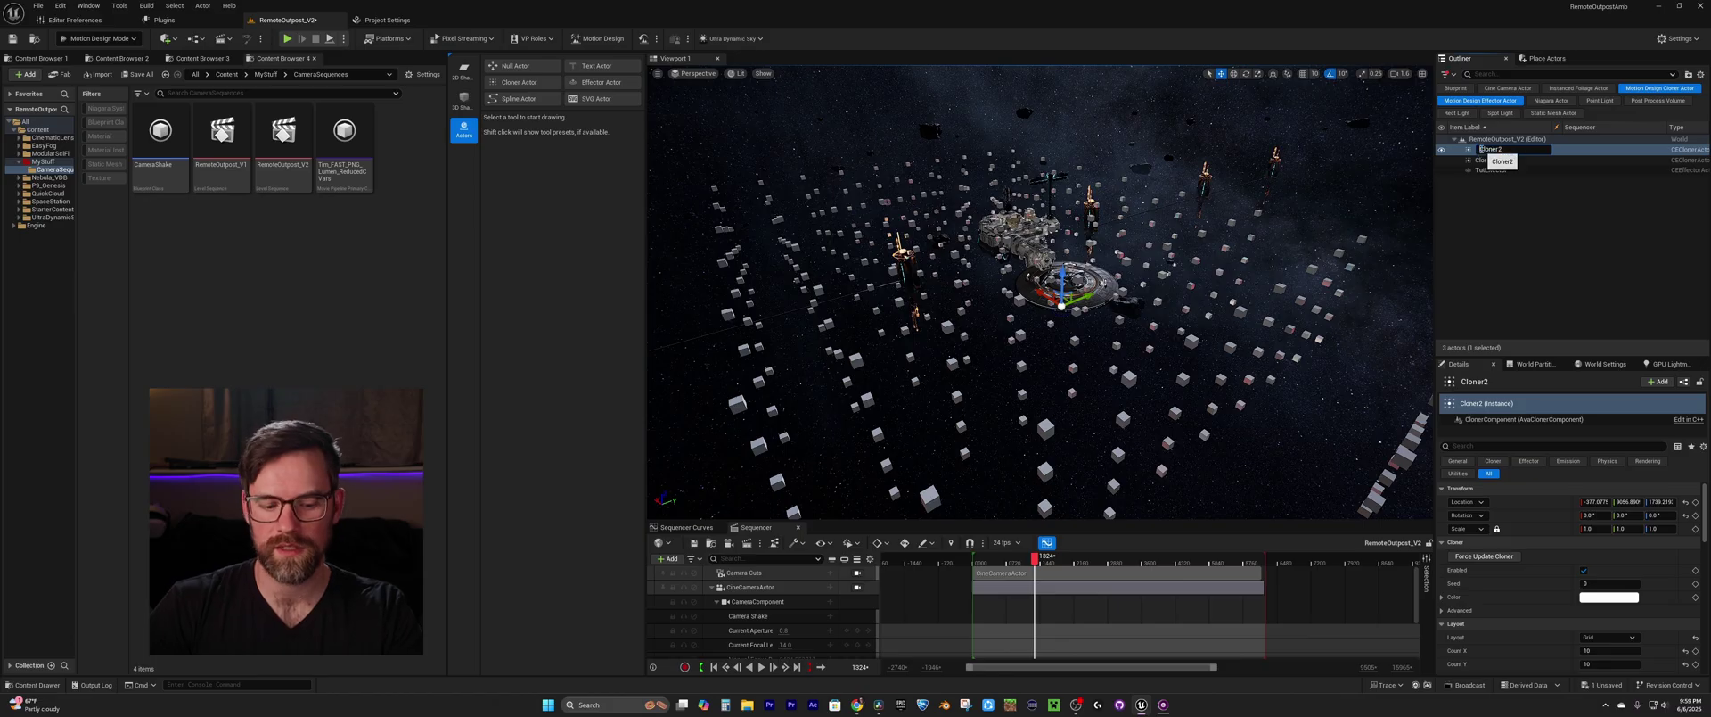
{"action": "type", "text": "Tut"}
{"action": "left_click", "coordinate": [1506, 198]}
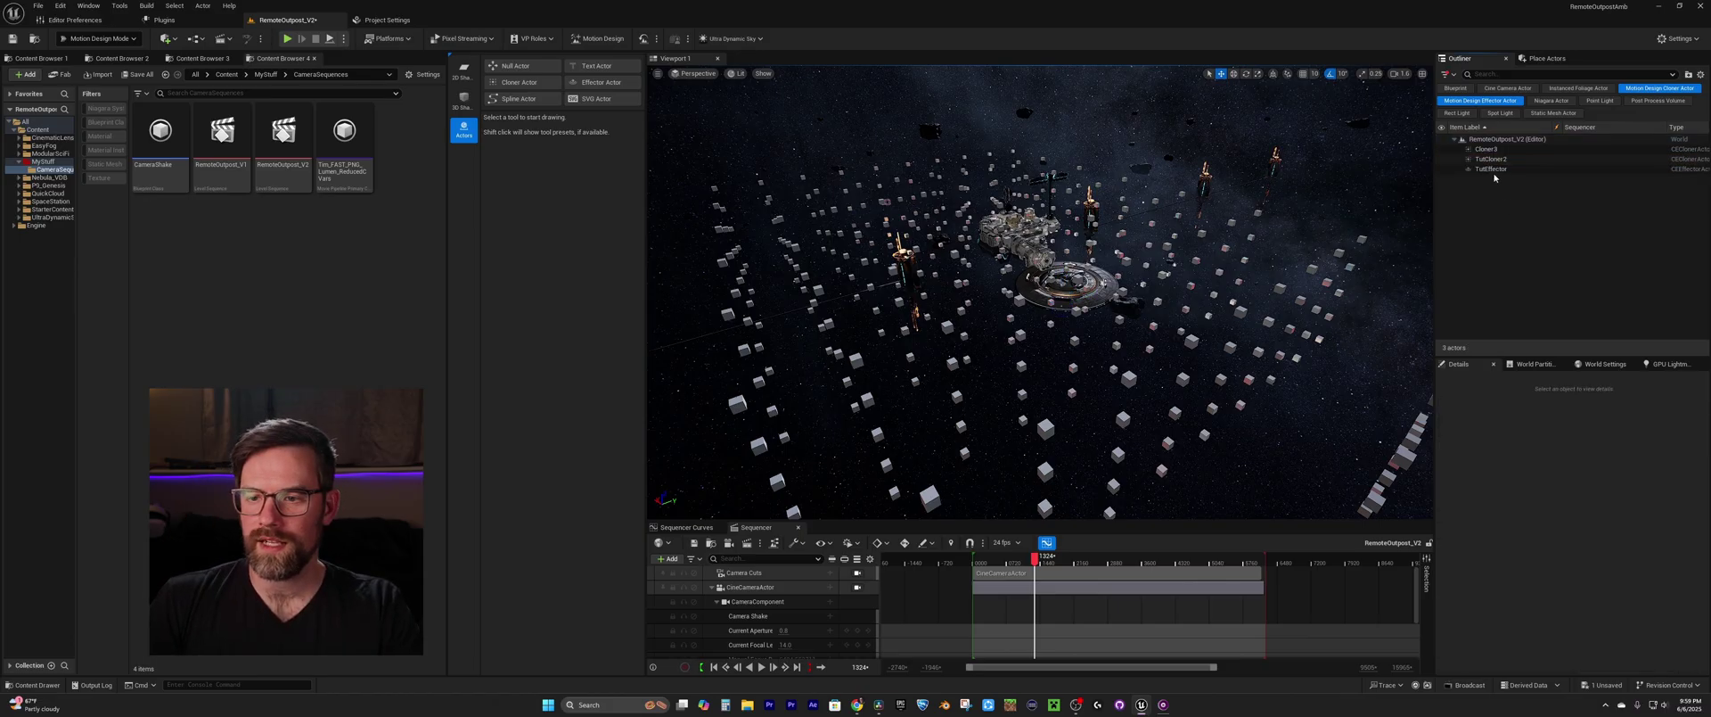
Step: Set TutEffector's shape to Unbound so that it affects every clone
{"action": "left_click", "coordinate": [1497, 170]}
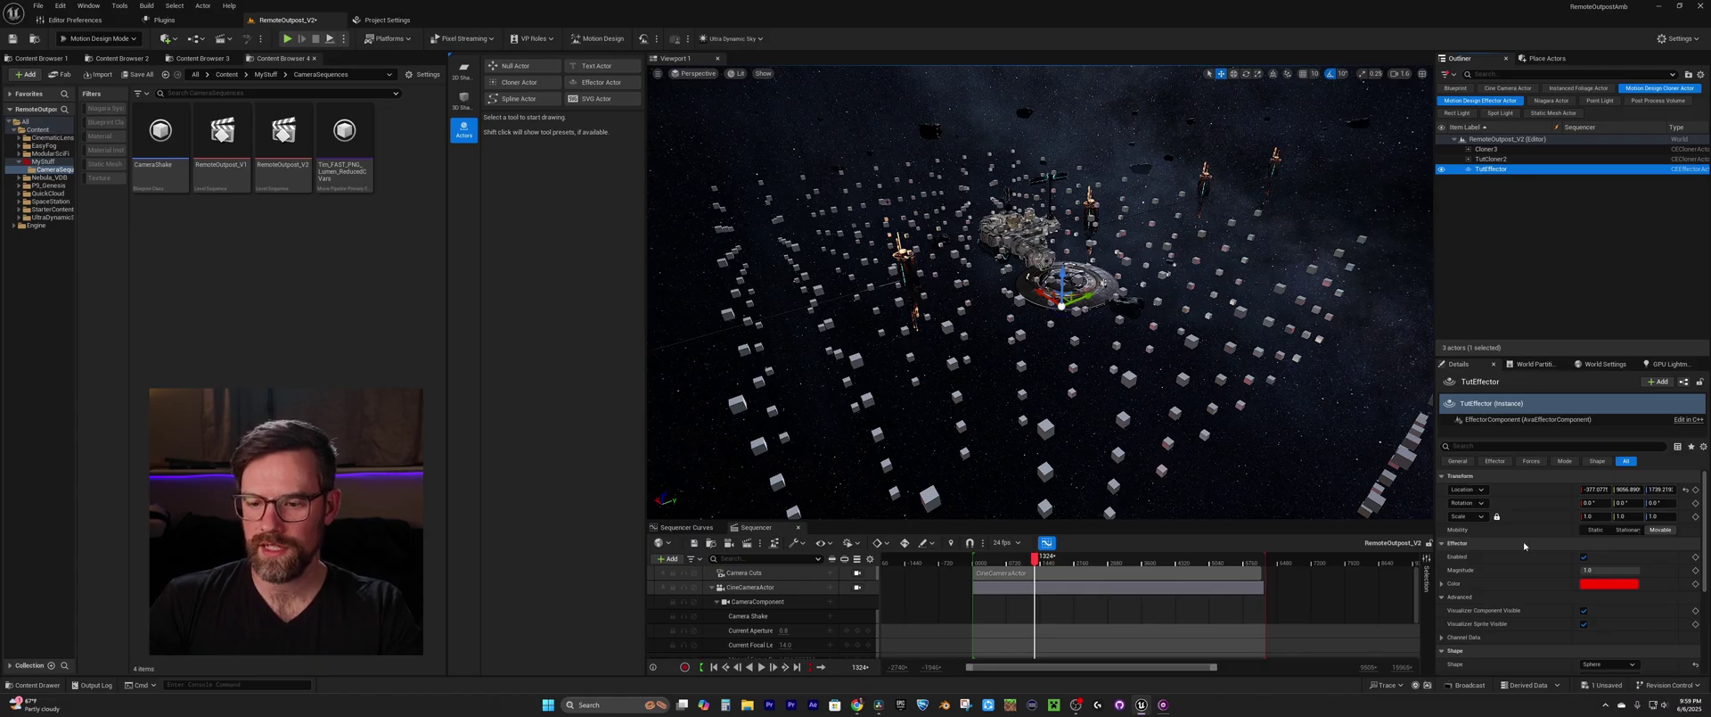
{"action": "scroll", "coordinate": [1538, 569], "scroll_direction": "down", "scroll_amount": 3}
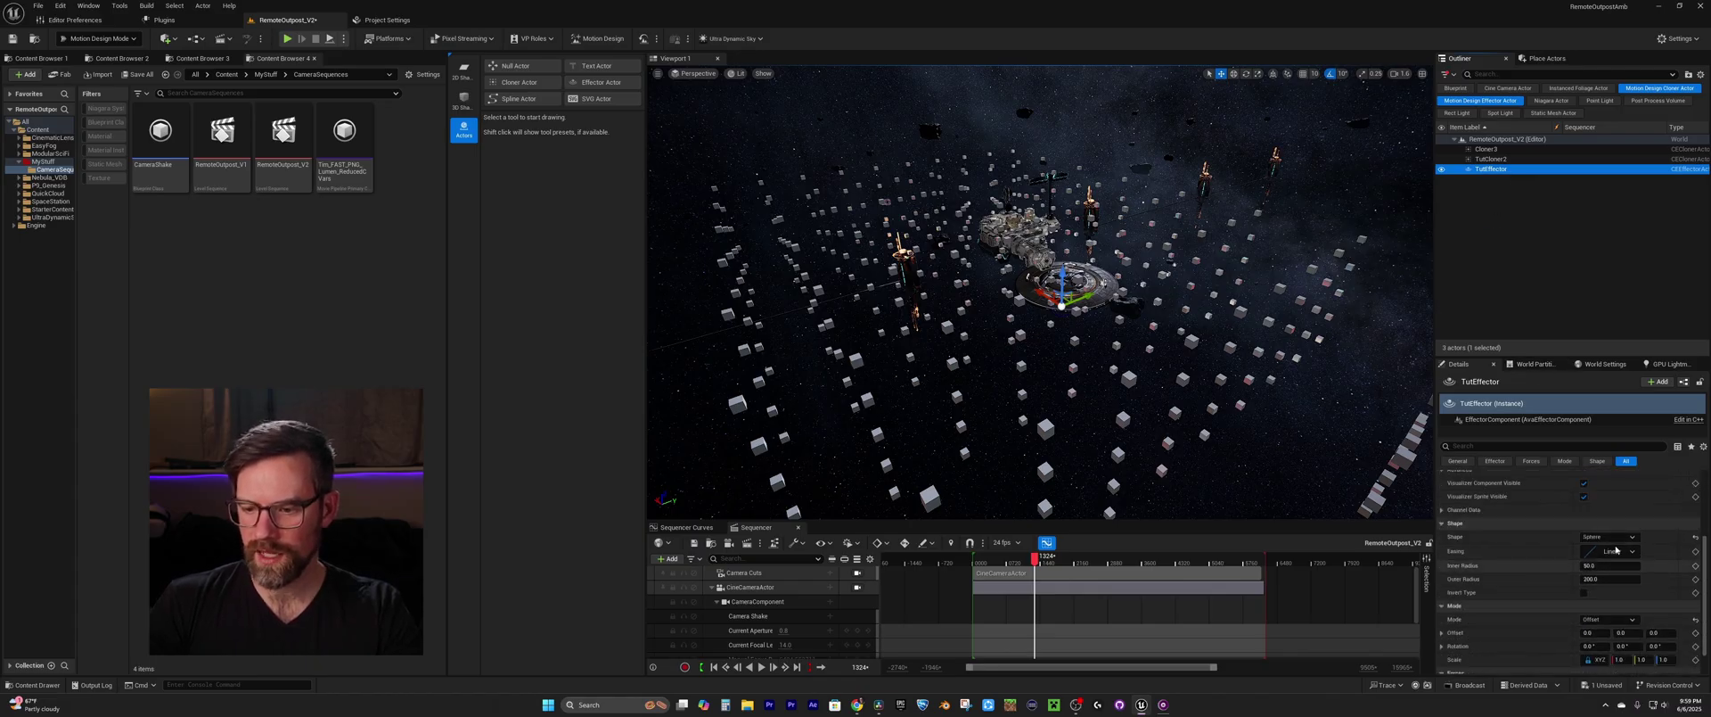
{"action": "left_click", "coordinate": [1622, 539]}
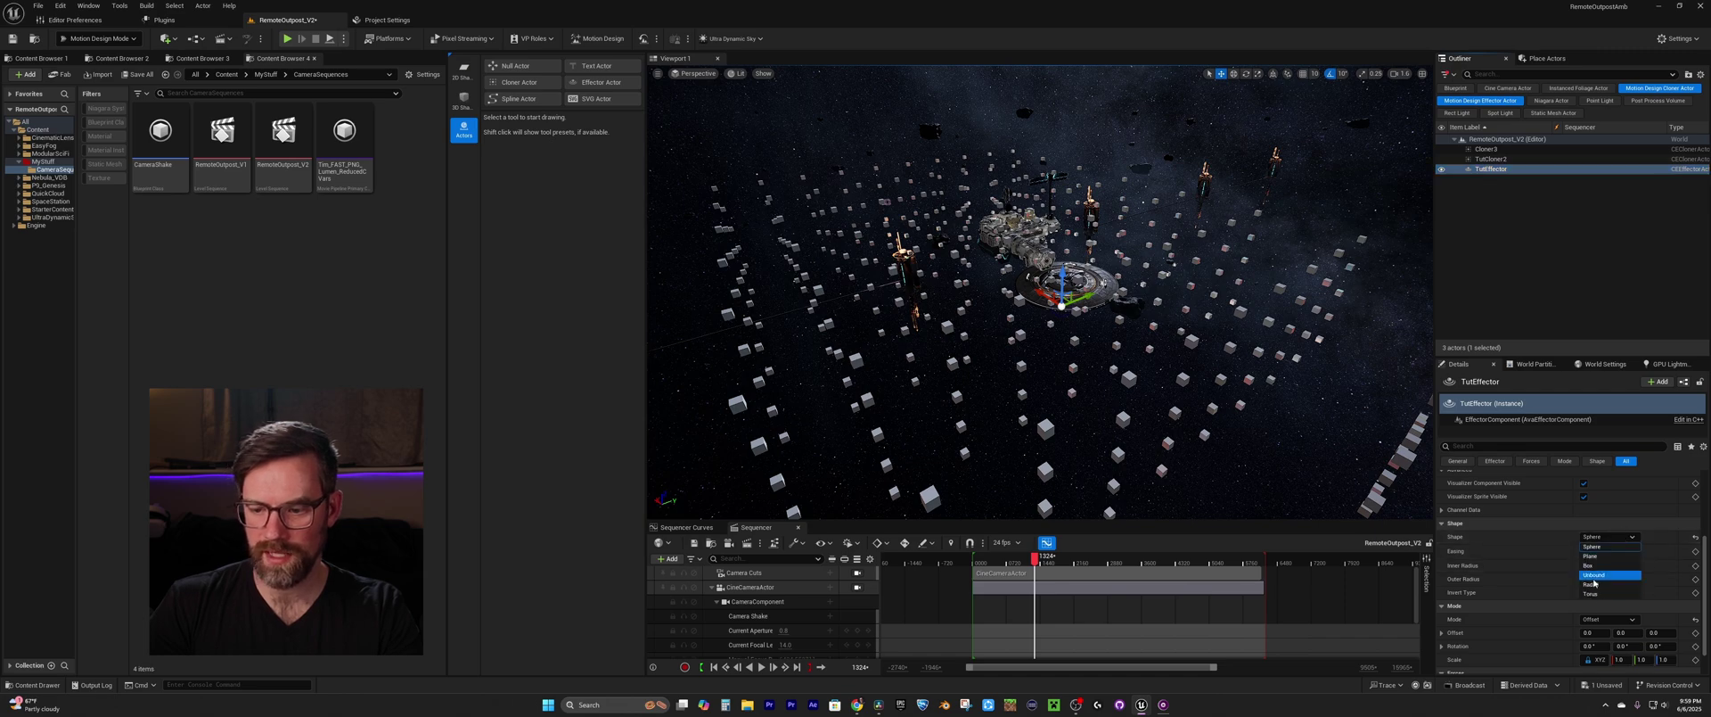
{"action": "left_click", "coordinate": [1594, 576]}
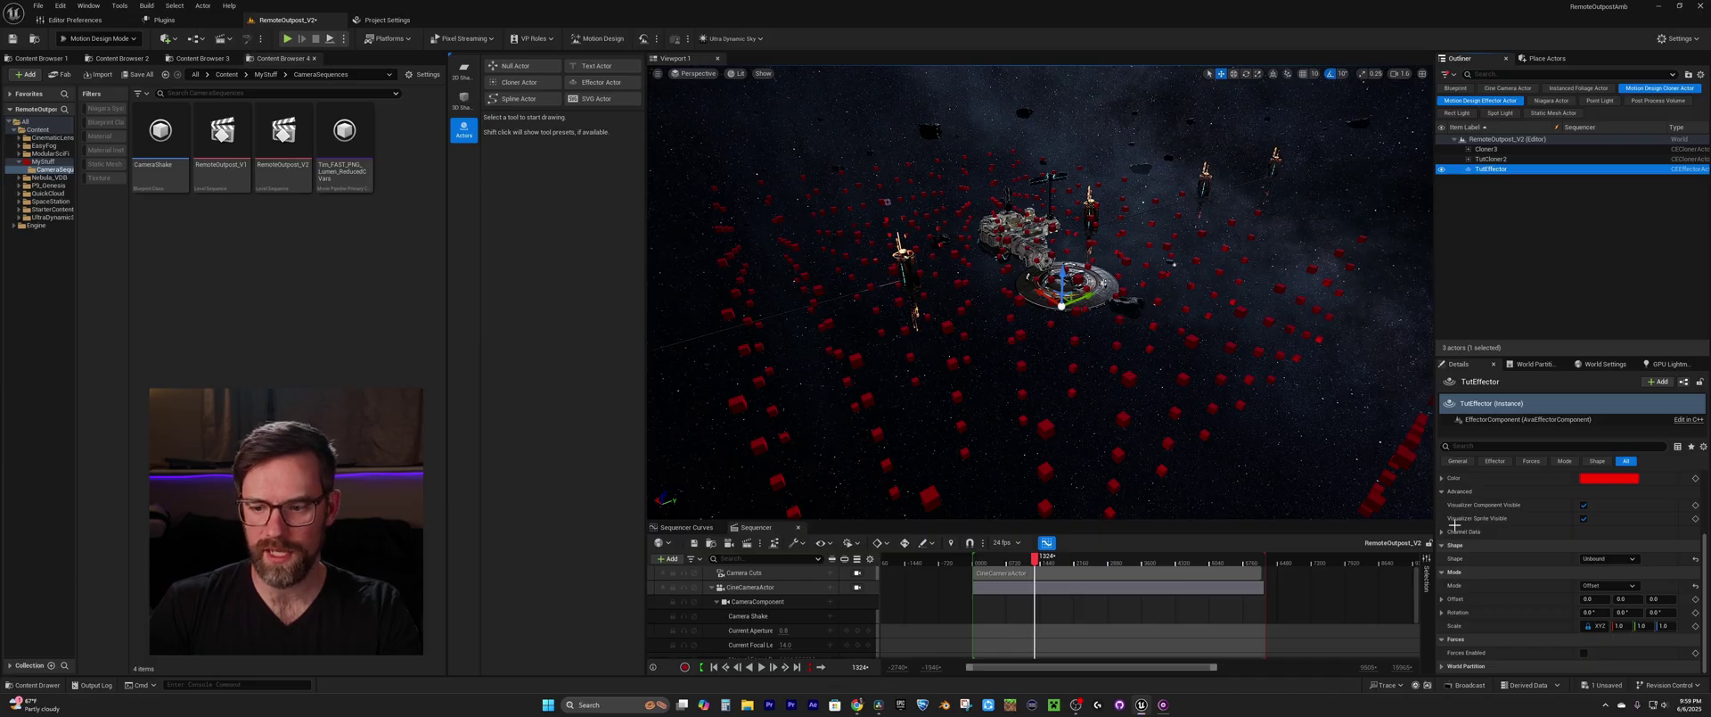
Step: Try the Sphere shape on TutEffector and enlarge its outer radius until it takes in the whole cube grid
{"action": "left_click", "coordinate": [1608, 558]}
{"action": "left_click", "coordinate": [1605, 571]}
{"action": "mouse_move", "coordinate": [1198, 411]}
{"action": "right_mouse_down"}
{"action": "mouse_move", "coordinate": [1209, 378]}
{"action": "mouse_move", "coordinate": [1219, 415]}
{"action": "mouse_move", "coordinate": [1182, 405]}
{"action": "right_mouse_up"}
{"action": "key", "text": "w"}
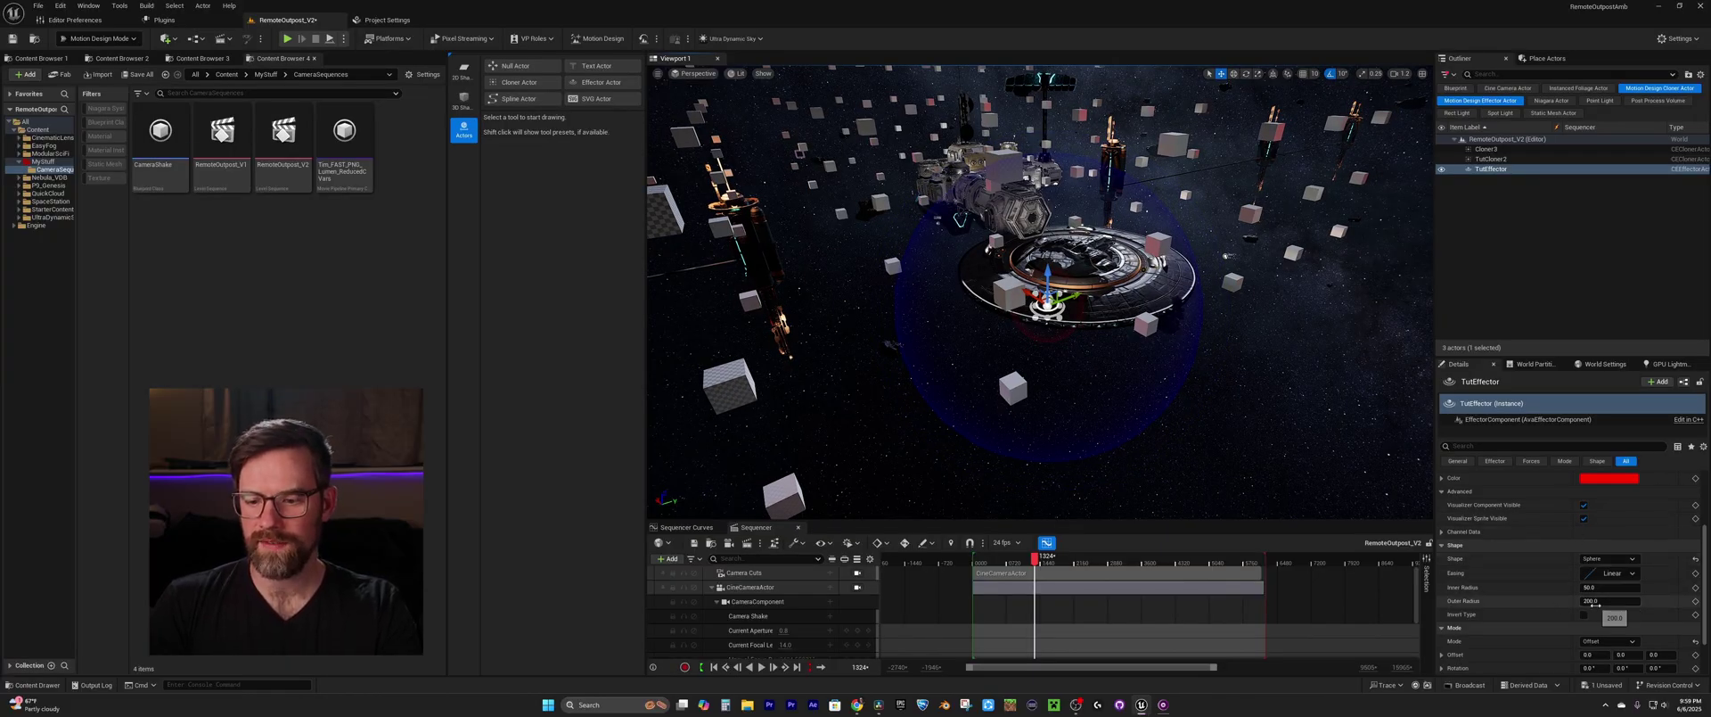
{"action": "mouse_move", "coordinate": [1610, 600]}
{"action": "left_mouse_down"}
{"action": "mouse_move", "coordinate": [1649, 601]}
{"action": "mouse_move", "coordinate": [1611, 603]}
{"action": "left_mouse_up"}
{"action": "key", "text": "s"}
{"action": "right_click_drag", "start_coordinate": [1185, 401], "coordinate": [1186, 398]}
{"action": "scroll", "coordinate": [1186, 399], "scroll_direction": "up", "scroll_amount": 3}
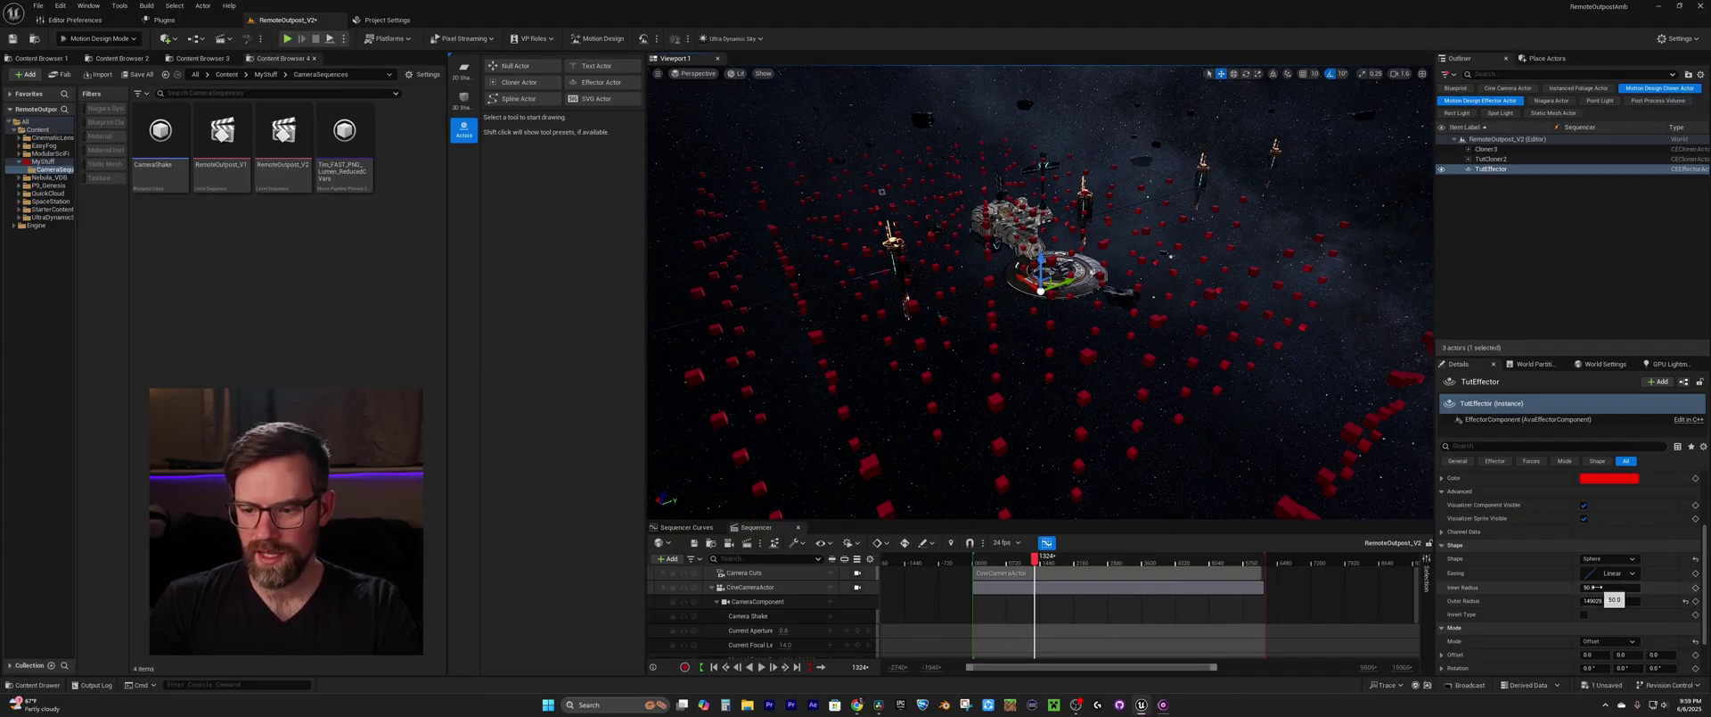
Step: Try different inner radius values on the spherical effector and return its shape to Unbound
{"action": "left_click", "coordinate": [1597, 587]}
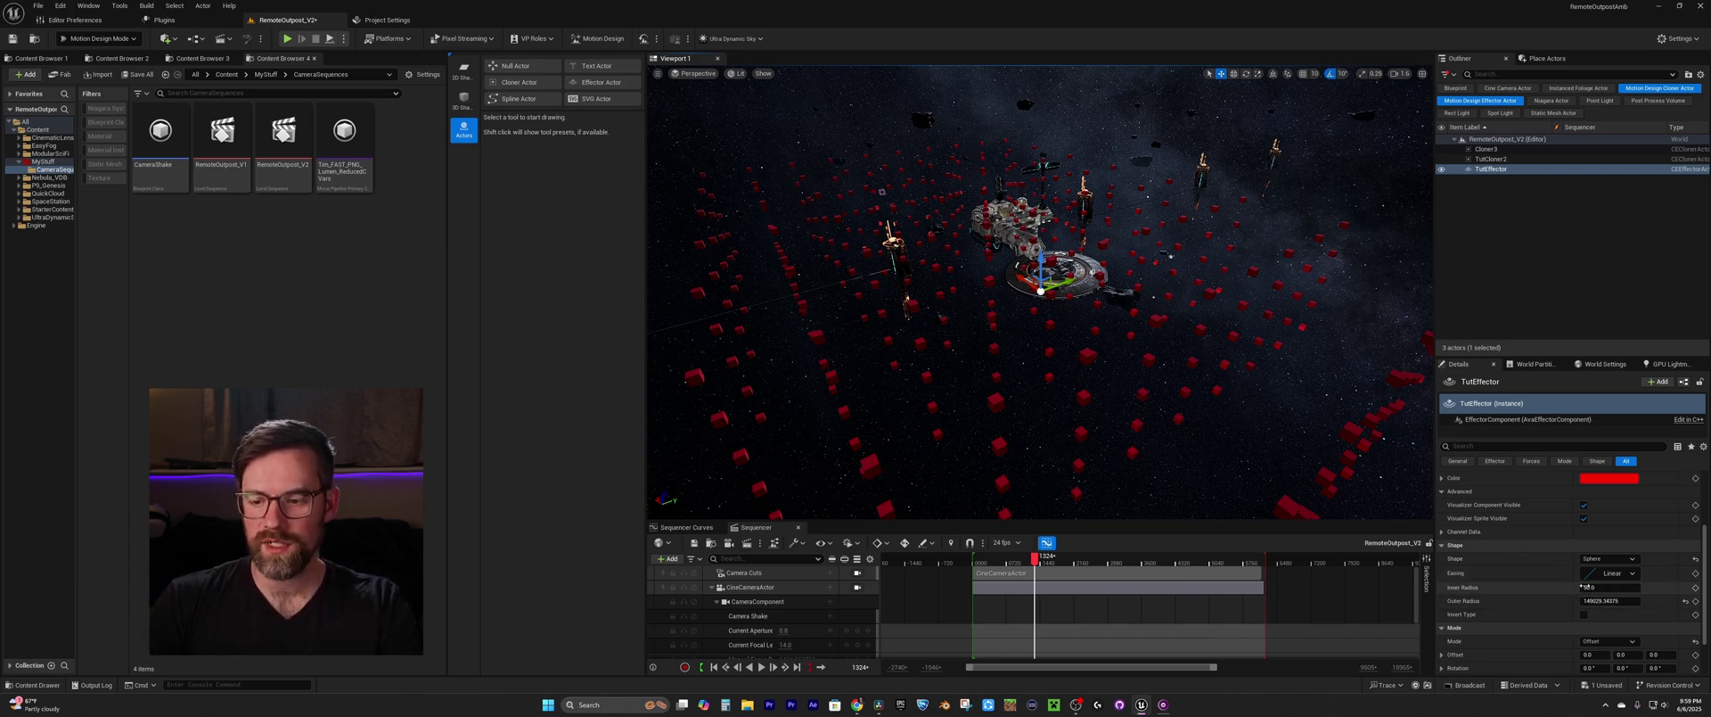
{"action": "left_click_drag", "start_coordinate": [1597, 587], "coordinate": [1640, 587]}
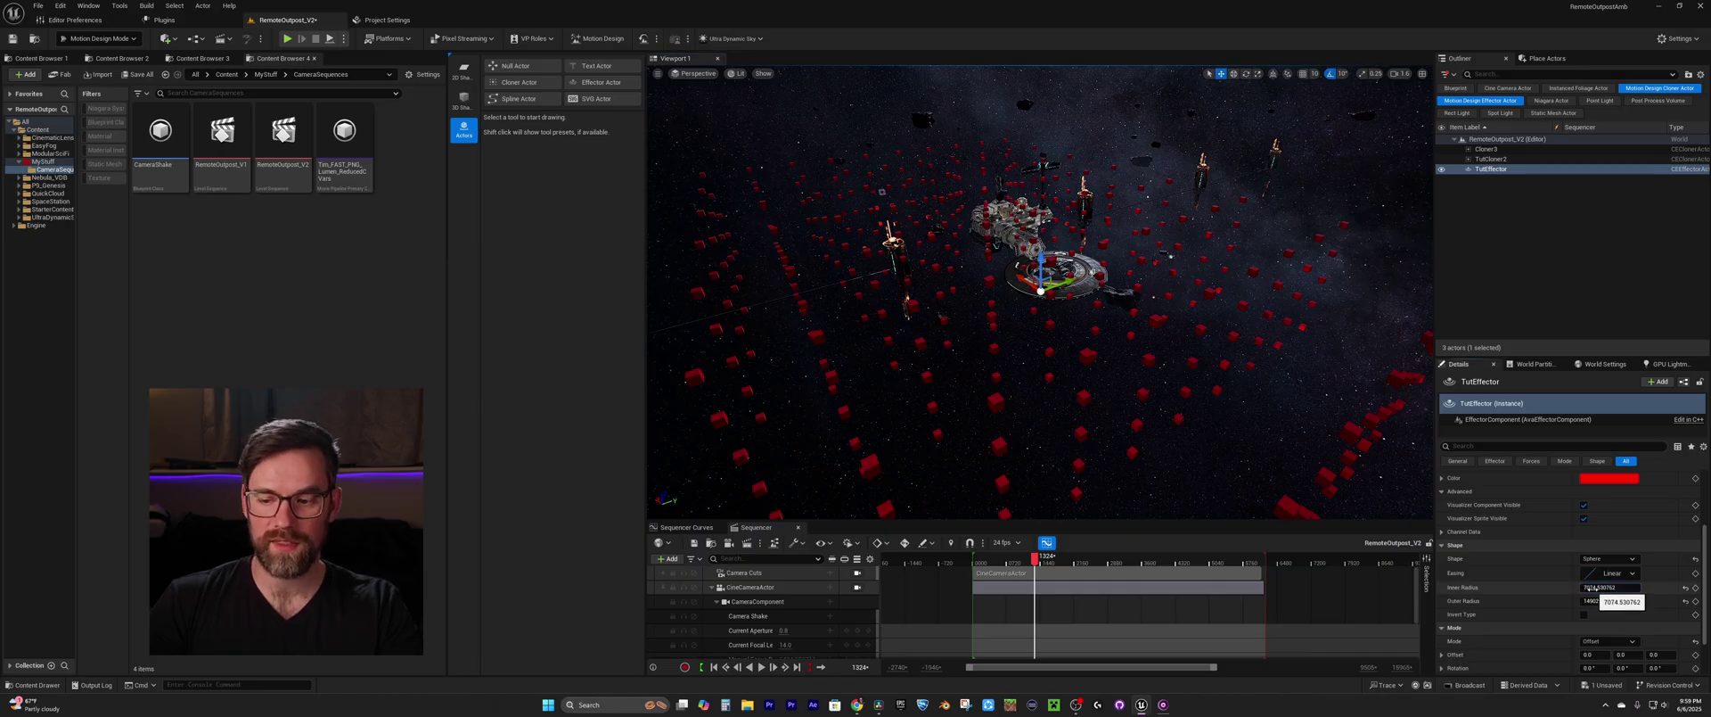
{"action": "left_click_drag", "start_coordinate": [1639, 587], "coordinate": [1626, 587]}
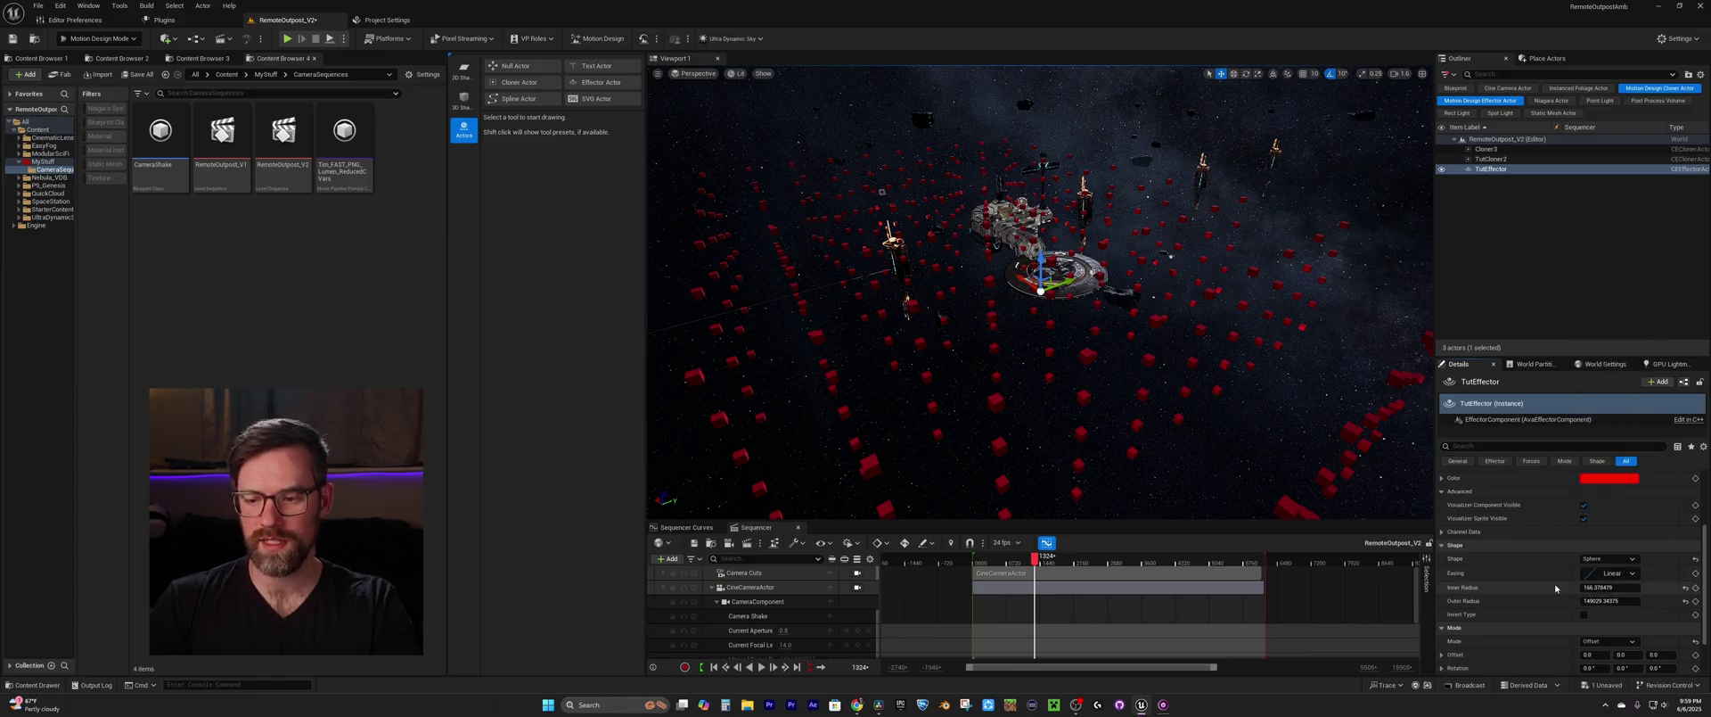
{"action": "left_click", "coordinate": [1608, 558]}
{"action": "left_click", "coordinate": [1587, 596]}
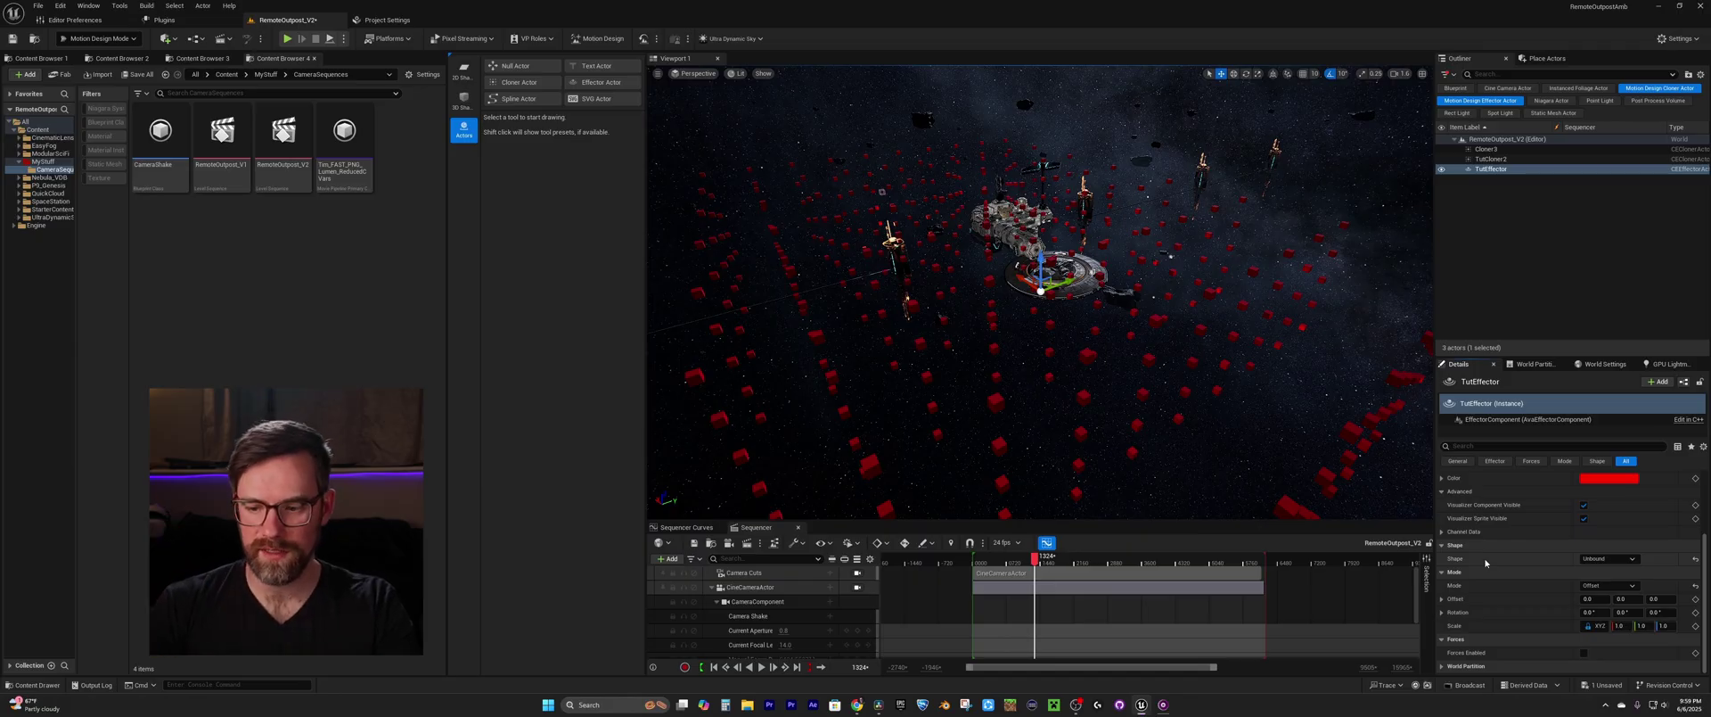
Step: Try an X offset on TutEffector's clones and switch the effector's mode to Noise
{"action": "mouse_move", "coordinate": [1594, 598]}
{"action": "left_mouse_down"}
{"action": "mouse_move", "coordinate": [1667, 598]}
{"action": "mouse_move", "coordinate": [1595, 599]}
{"action": "left_mouse_up"}
{"action": "left_click", "coordinate": [1599, 585]}
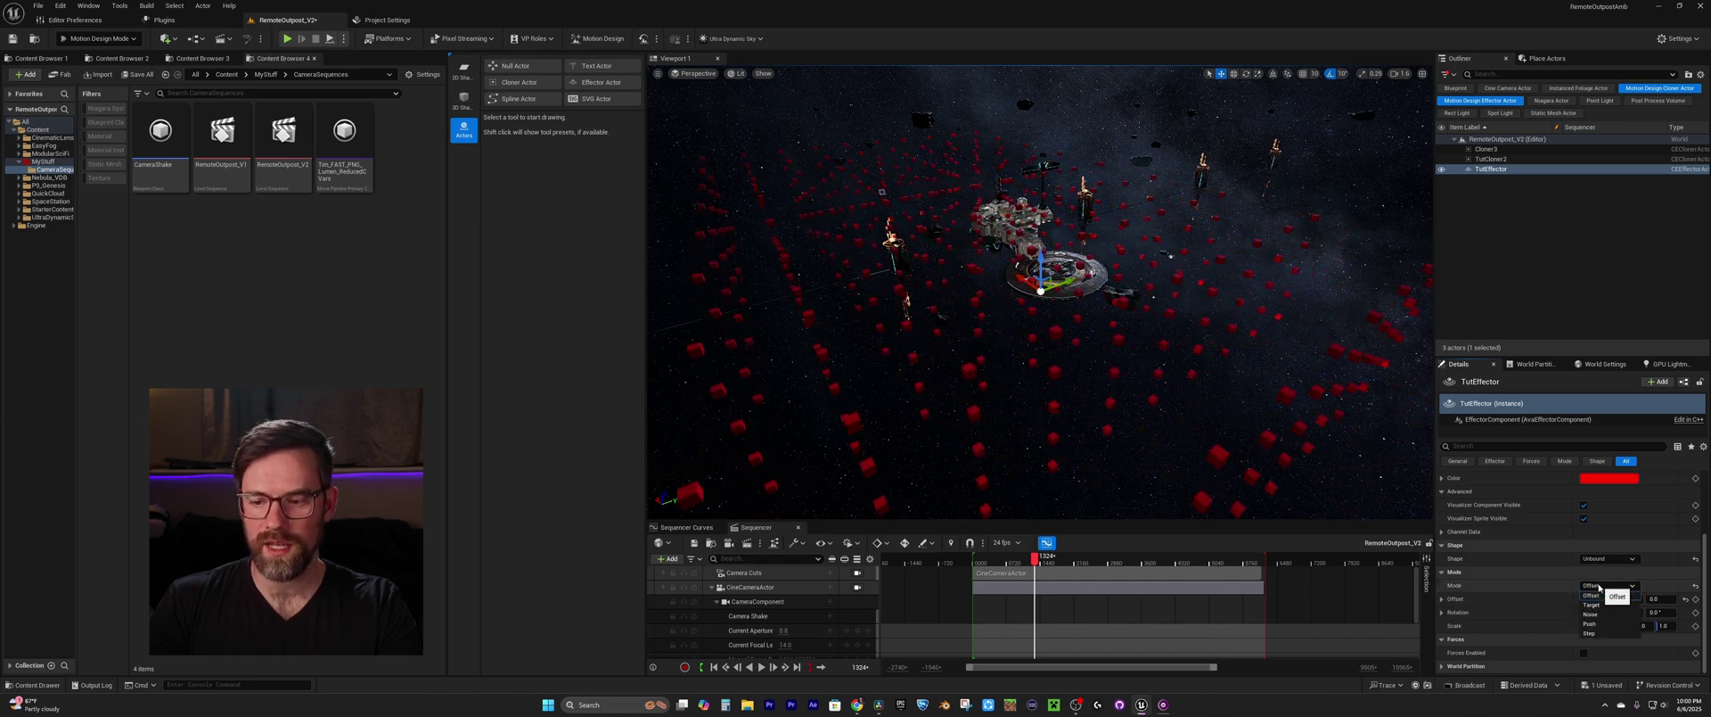
{"action": "left_click", "coordinate": [1601, 615]}
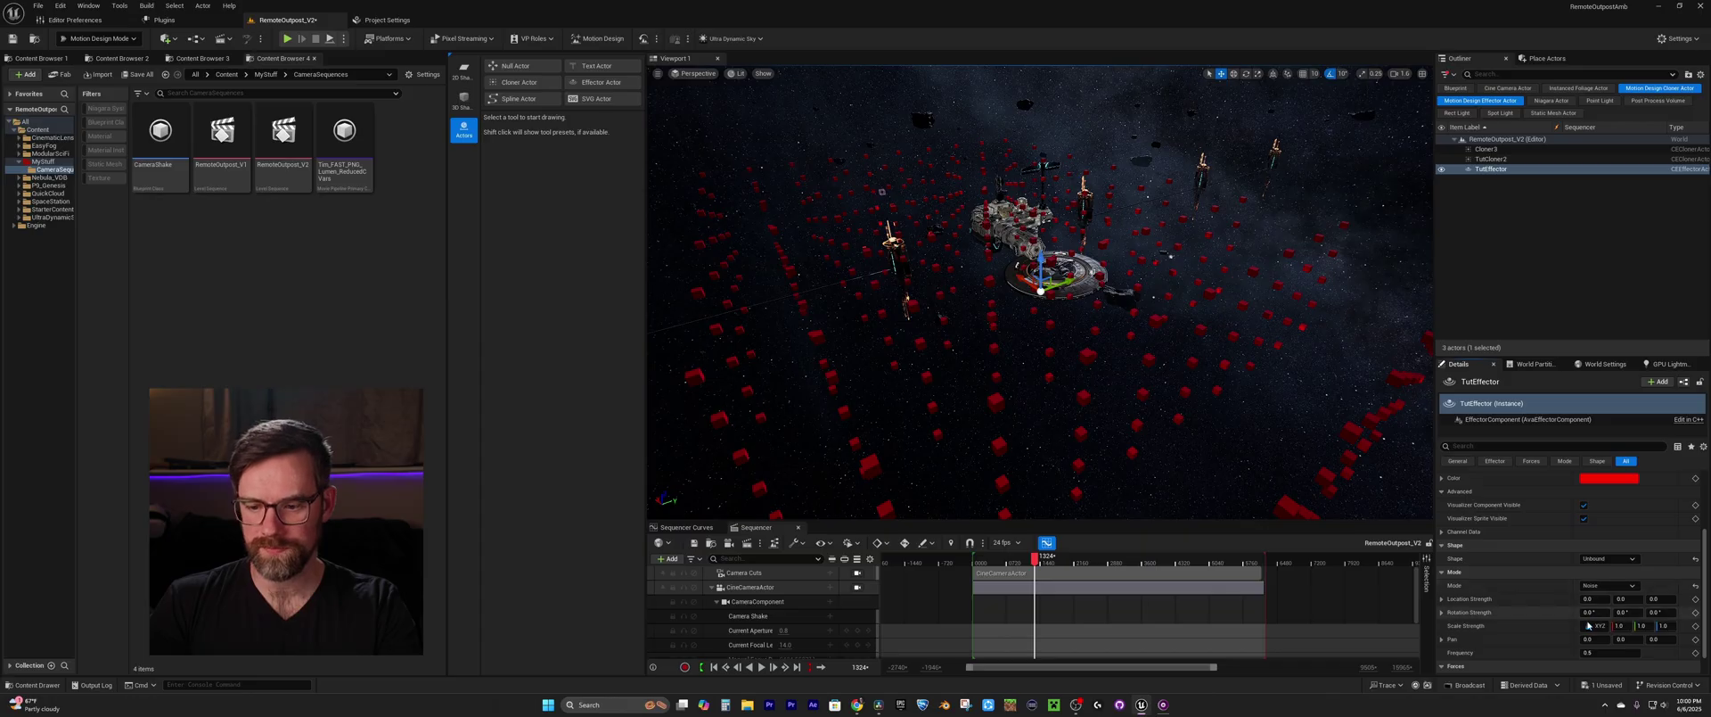
Step: Randomize the clones by setting the noise Location Strength to about 134, 1174 and 196 and raising Rotation Strength on all three axes
{"action": "mouse_move", "coordinate": [1589, 599]}
{"action": "left_mouse_down"}
{"action": "mouse_move", "coordinate": [1694, 599]}
{"action": "mouse_move", "coordinate": [1614, 604]}
{"action": "left_mouse_up"}
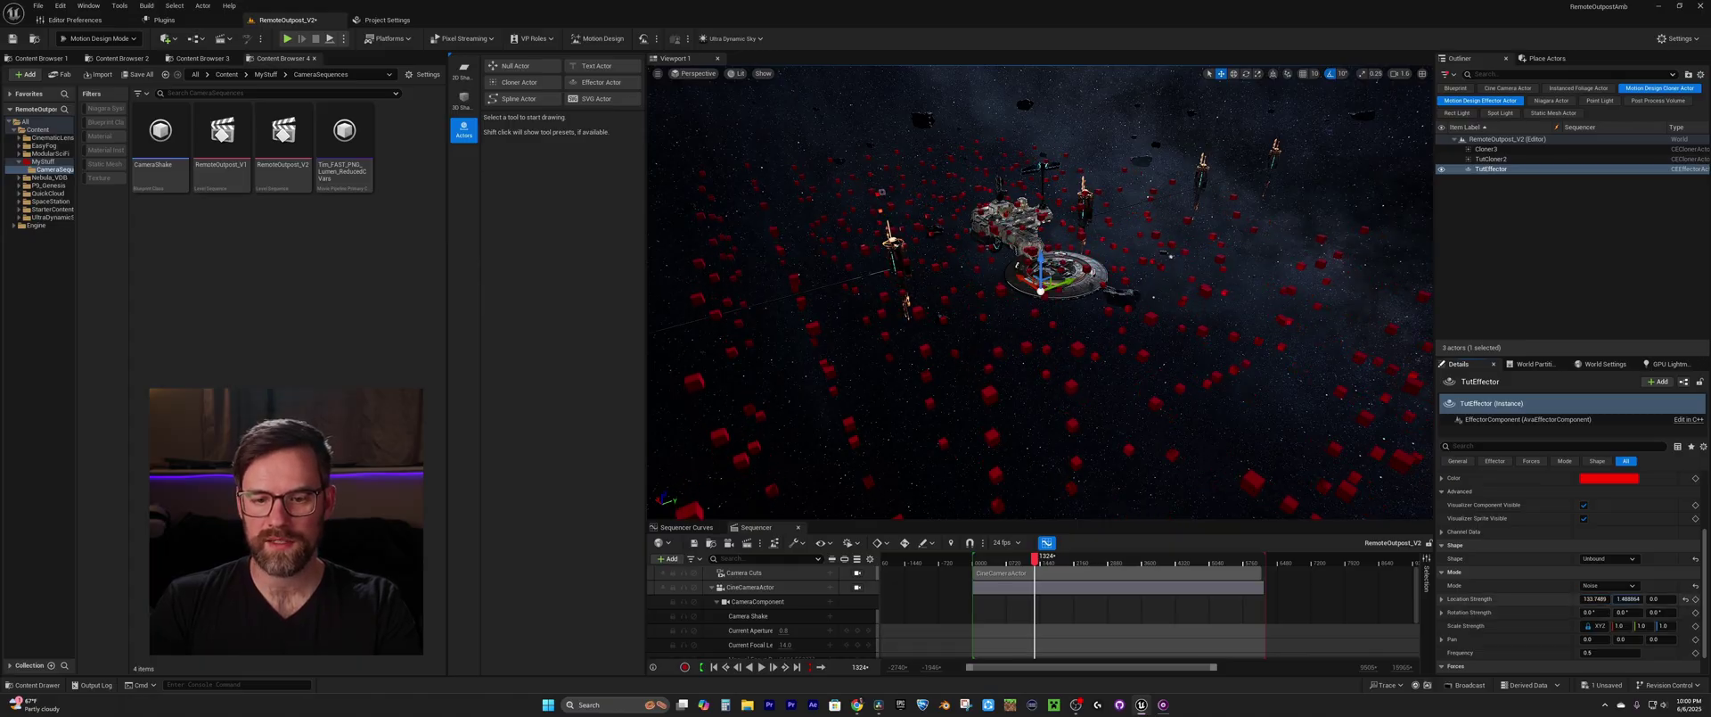
{"action": "left_click_drag", "start_coordinate": [1627, 599], "coordinate": [1665, 586]}
{"action": "scroll", "coordinate": [1515, 610], "scroll_direction": "down", "scroll_amount": 1}
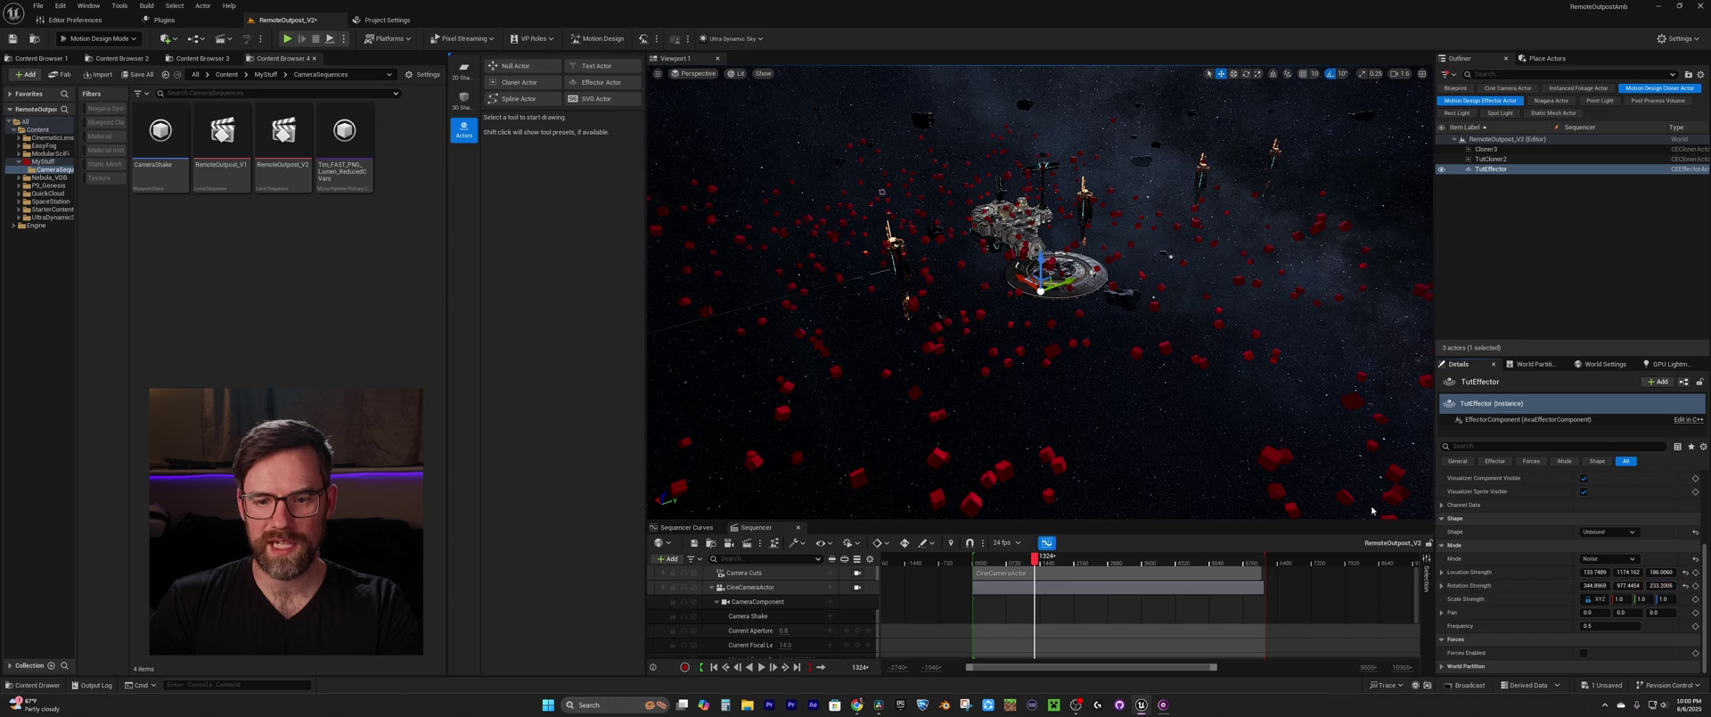
Step: Increase TutCloner2's X, Y and Z spacing to scatter the cubes much farther apart
{"action": "key", "text": "w"}
{"action": "right_click_drag", "start_coordinate": [1272, 472], "coordinate": [1383, 479]}
{"action": "key", "text": "s"}
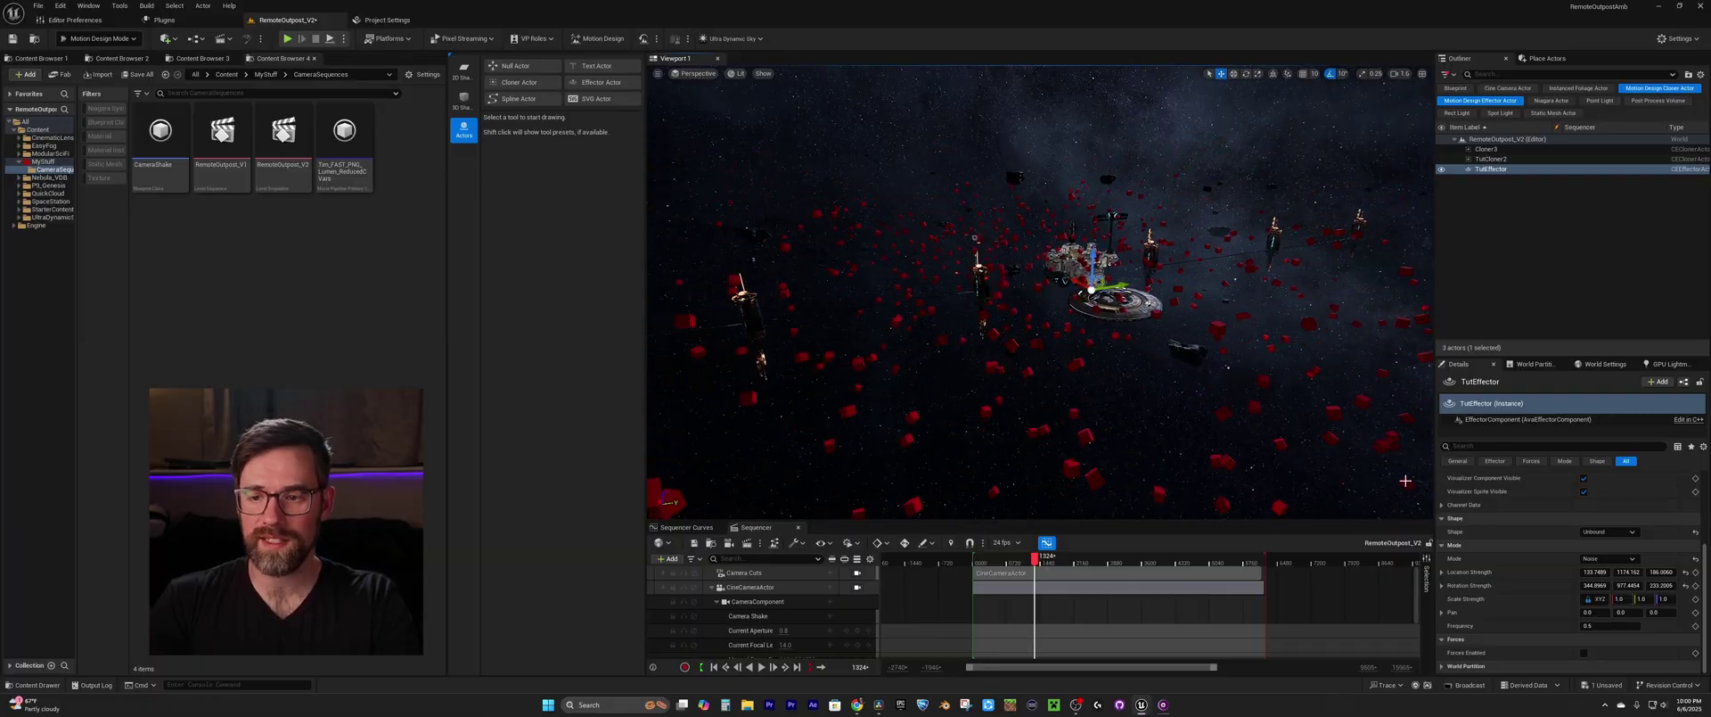
{"action": "left_click", "coordinate": [1491, 159]}
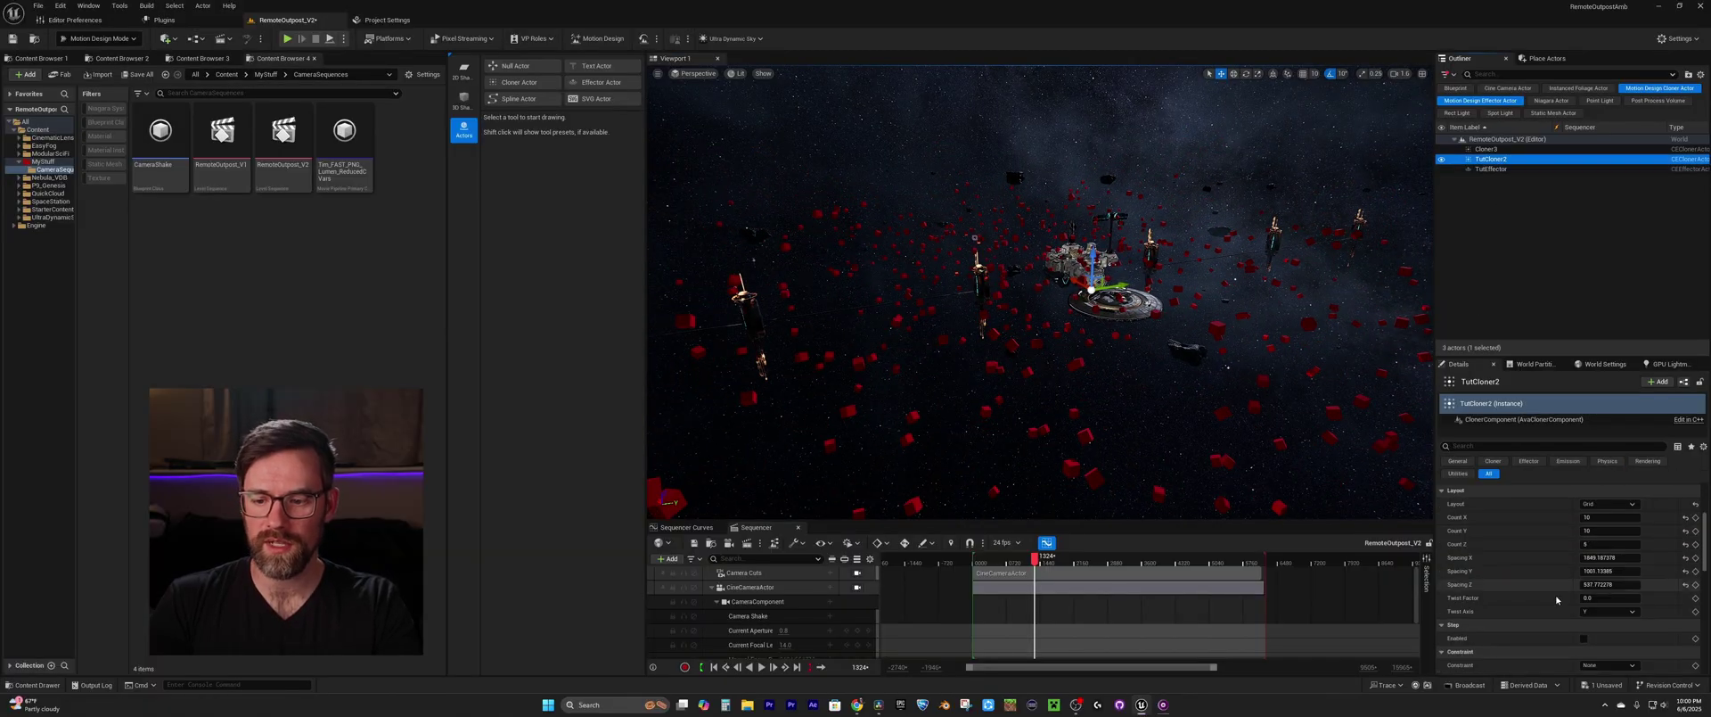
{"action": "left_click_drag", "start_coordinate": [1595, 561], "coordinate": [1622, 584]}
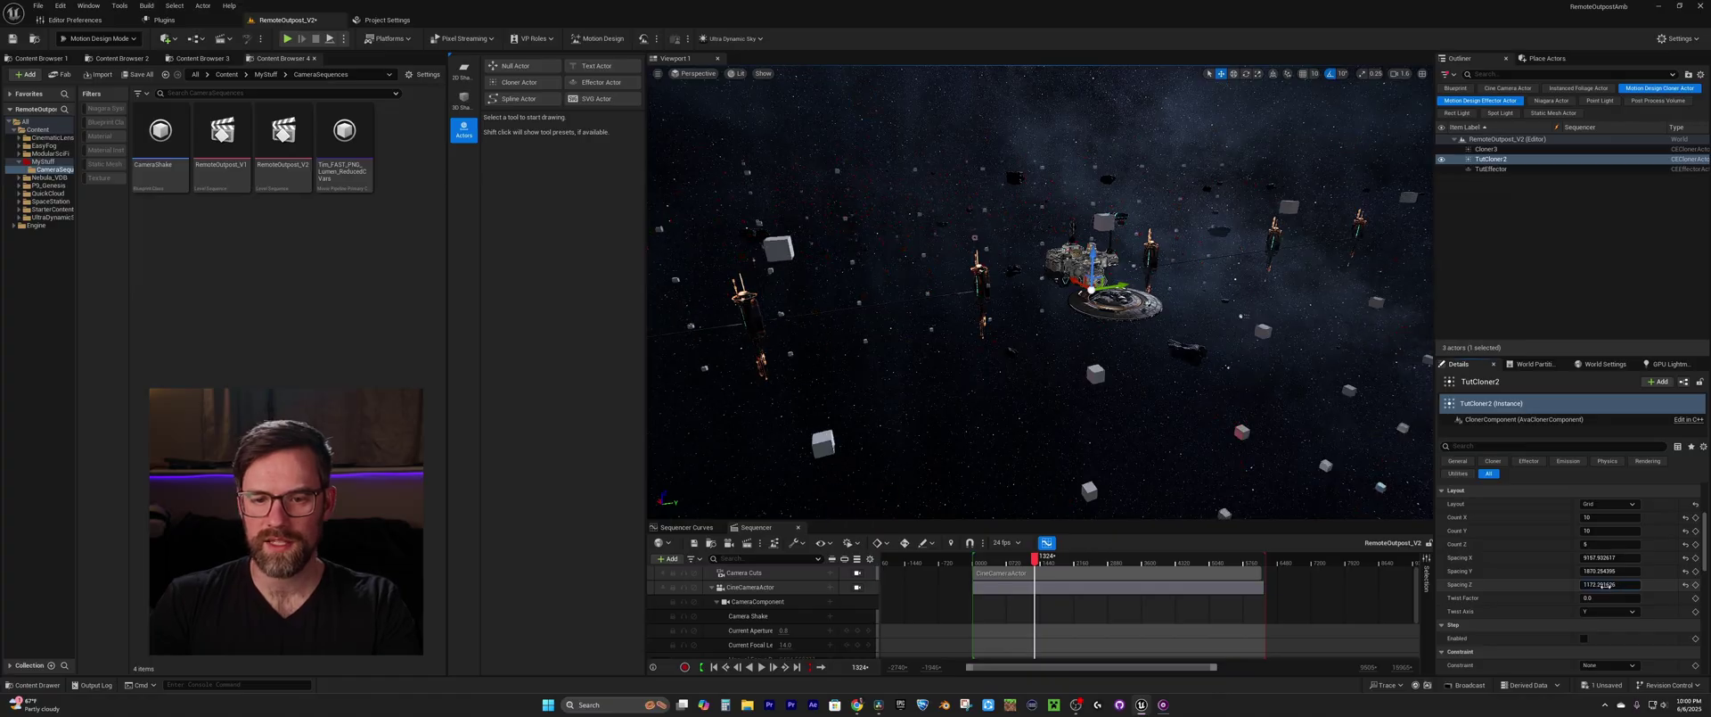
Step: Raise TutEffector's X Location Strength to about 3770
{"action": "left_click", "coordinate": [1491, 169]}
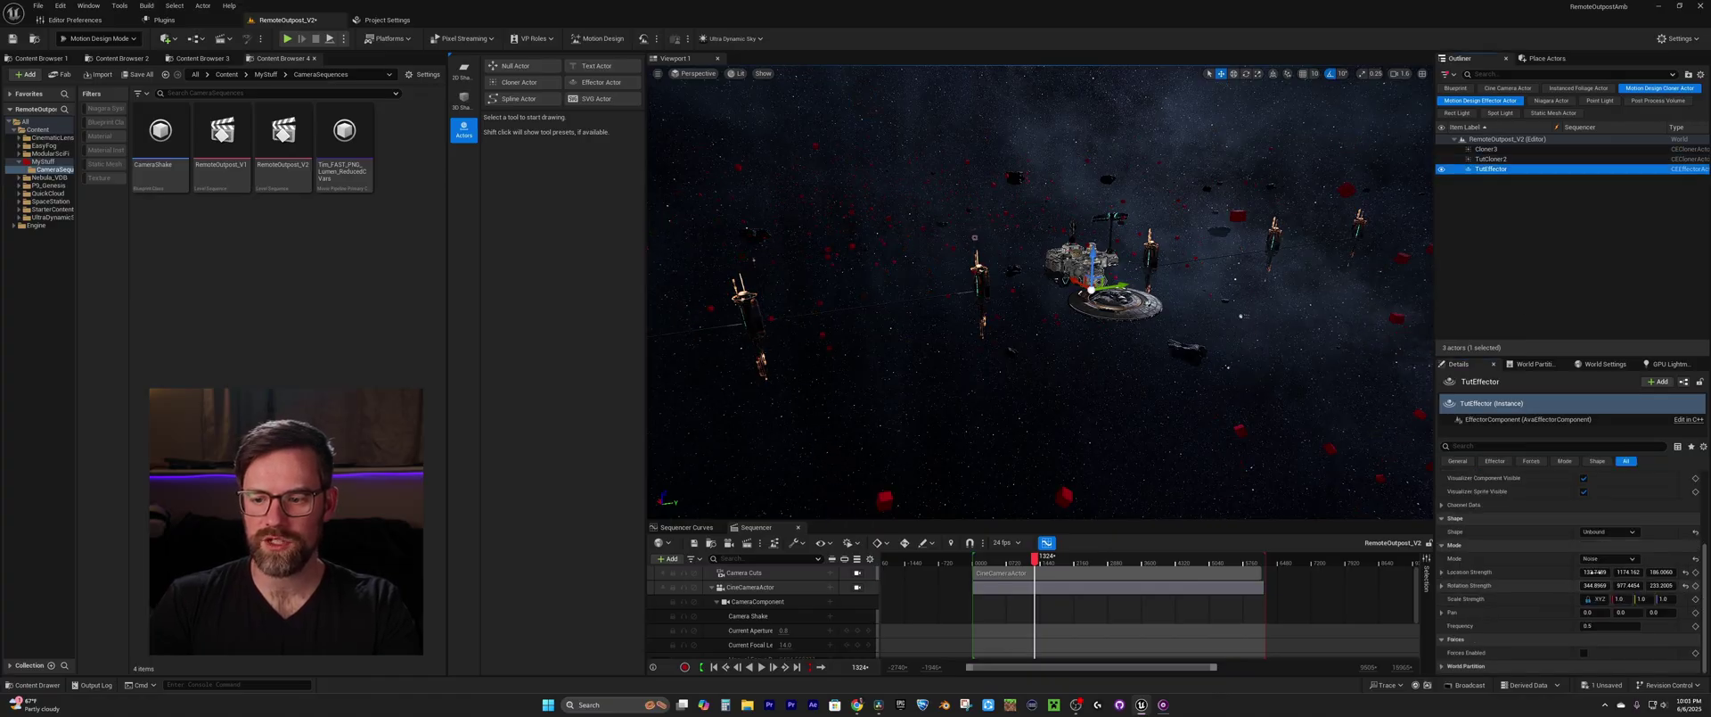
{"action": "mouse_move", "coordinate": [1595, 571]}
{"action": "left_mouse_down"}
{"action": "mouse_move", "coordinate": [1631, 572]}
{"action": "mouse_move", "coordinate": [1600, 572]}
{"action": "left_mouse_up"}
{"action": "right_click_drag", "start_coordinate": [1039, 295], "coordinate": [981, 319]}
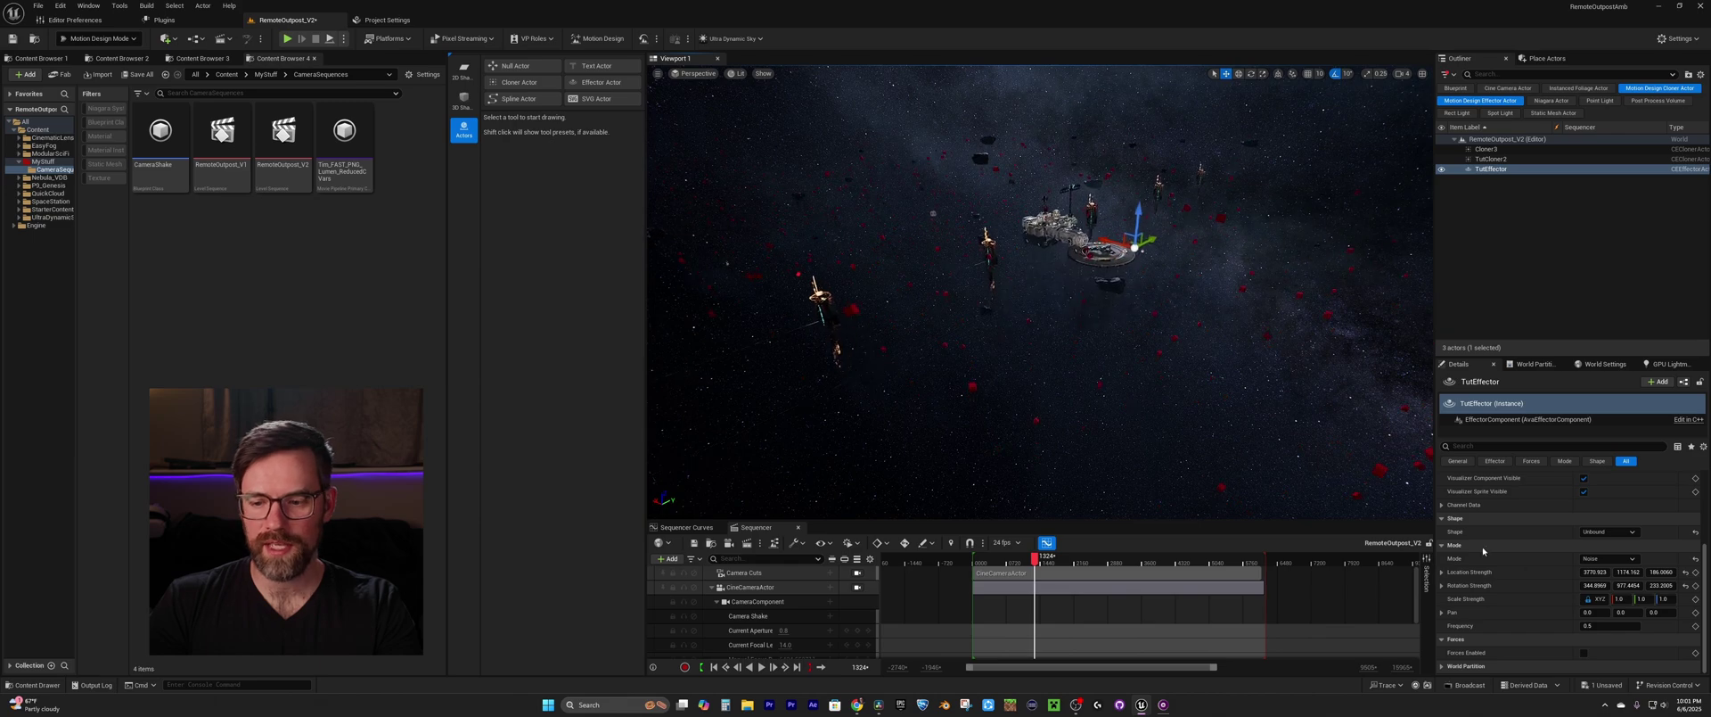
Step: Enable forces and the Orientation Force on TutEffector, and raise the Orientation Force Rate to about 4 while viewing the cubes up close
{"action": "left_click", "coordinate": [1584, 652]}
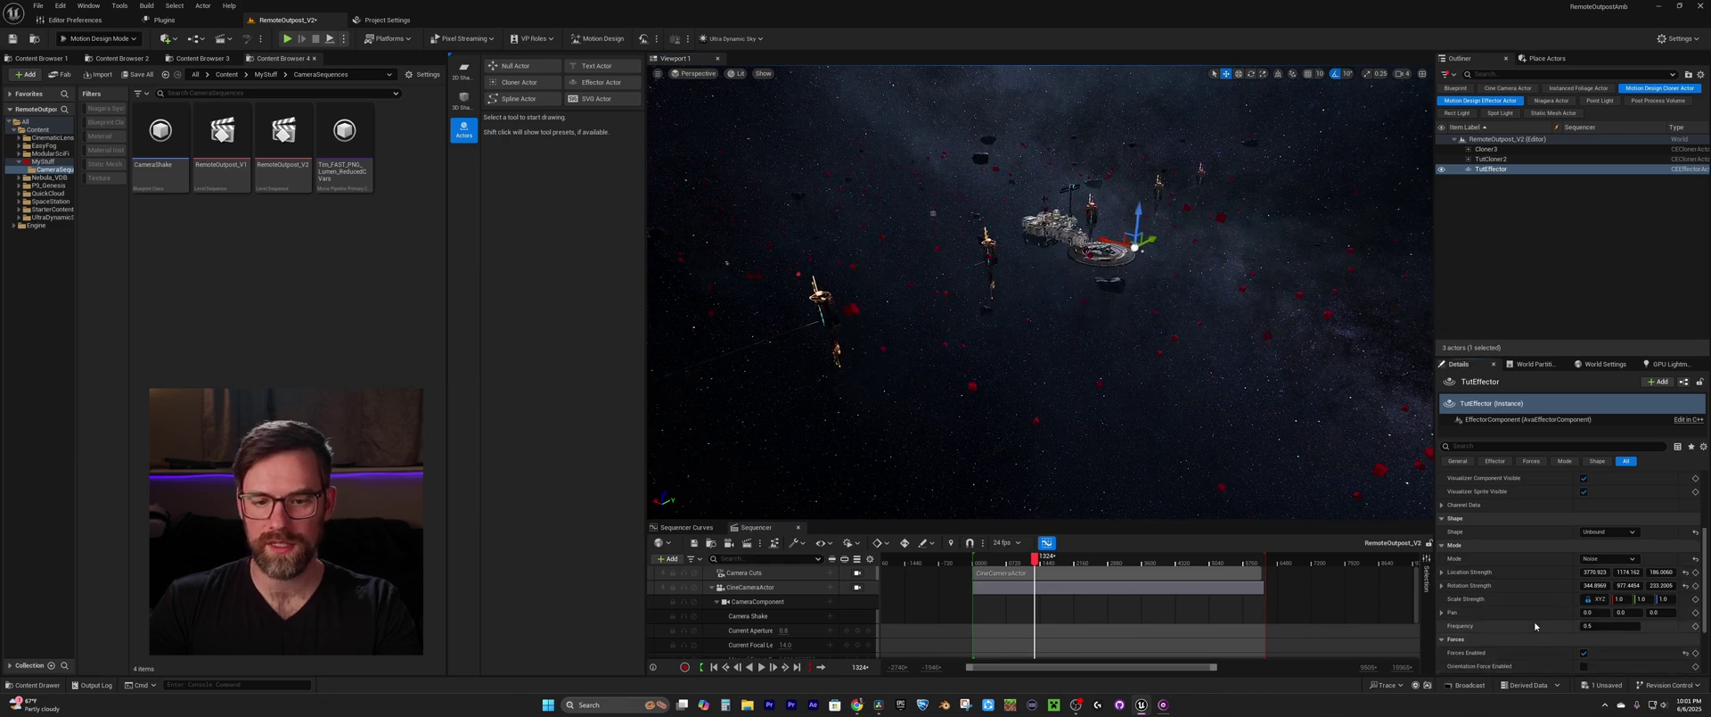
{"action": "scroll", "coordinate": [1543, 629], "scroll_direction": "down", "scroll_amount": 3}
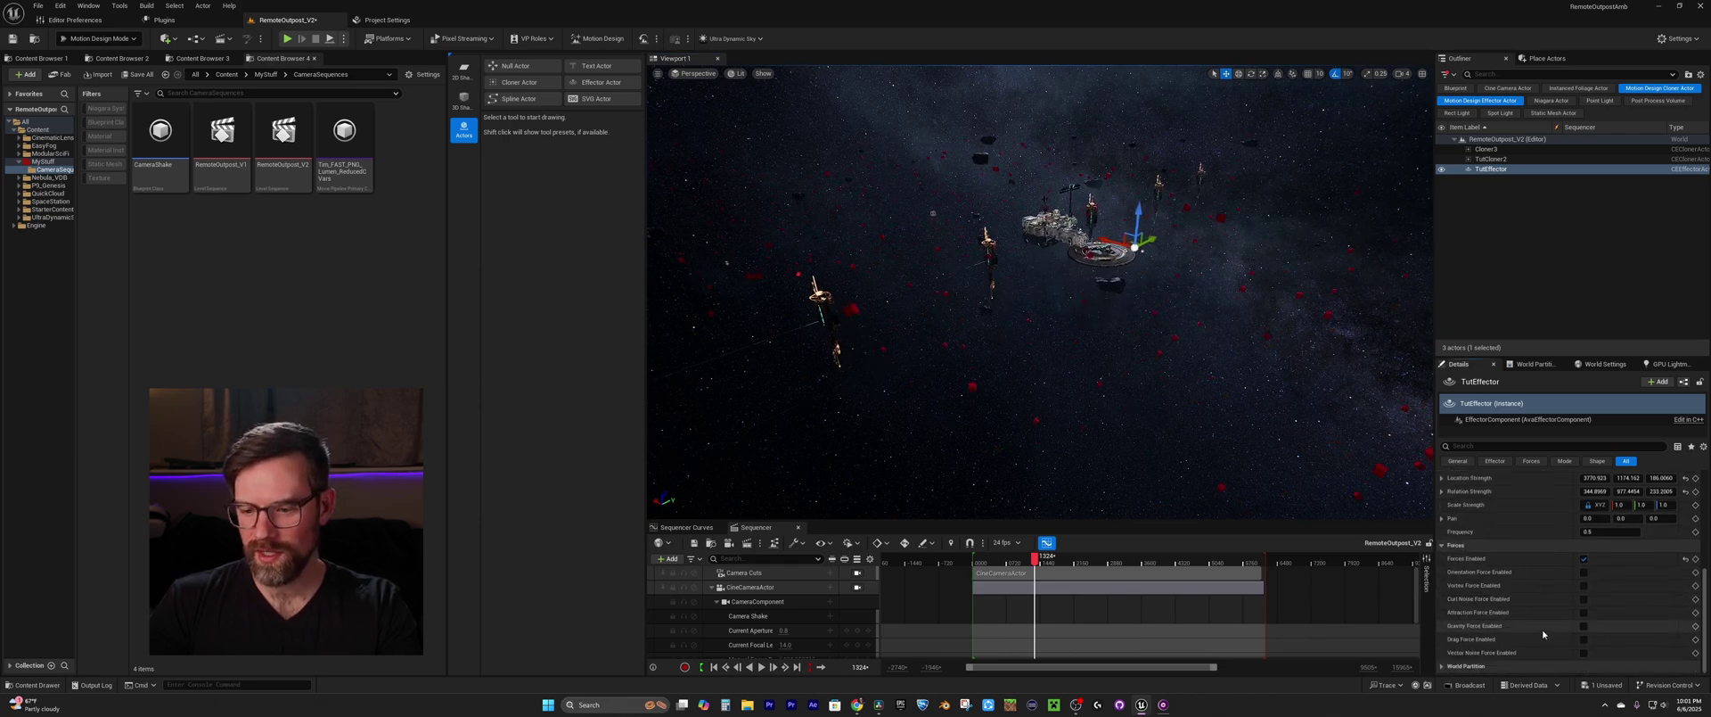
{"action": "left_click", "coordinate": [1583, 571]}
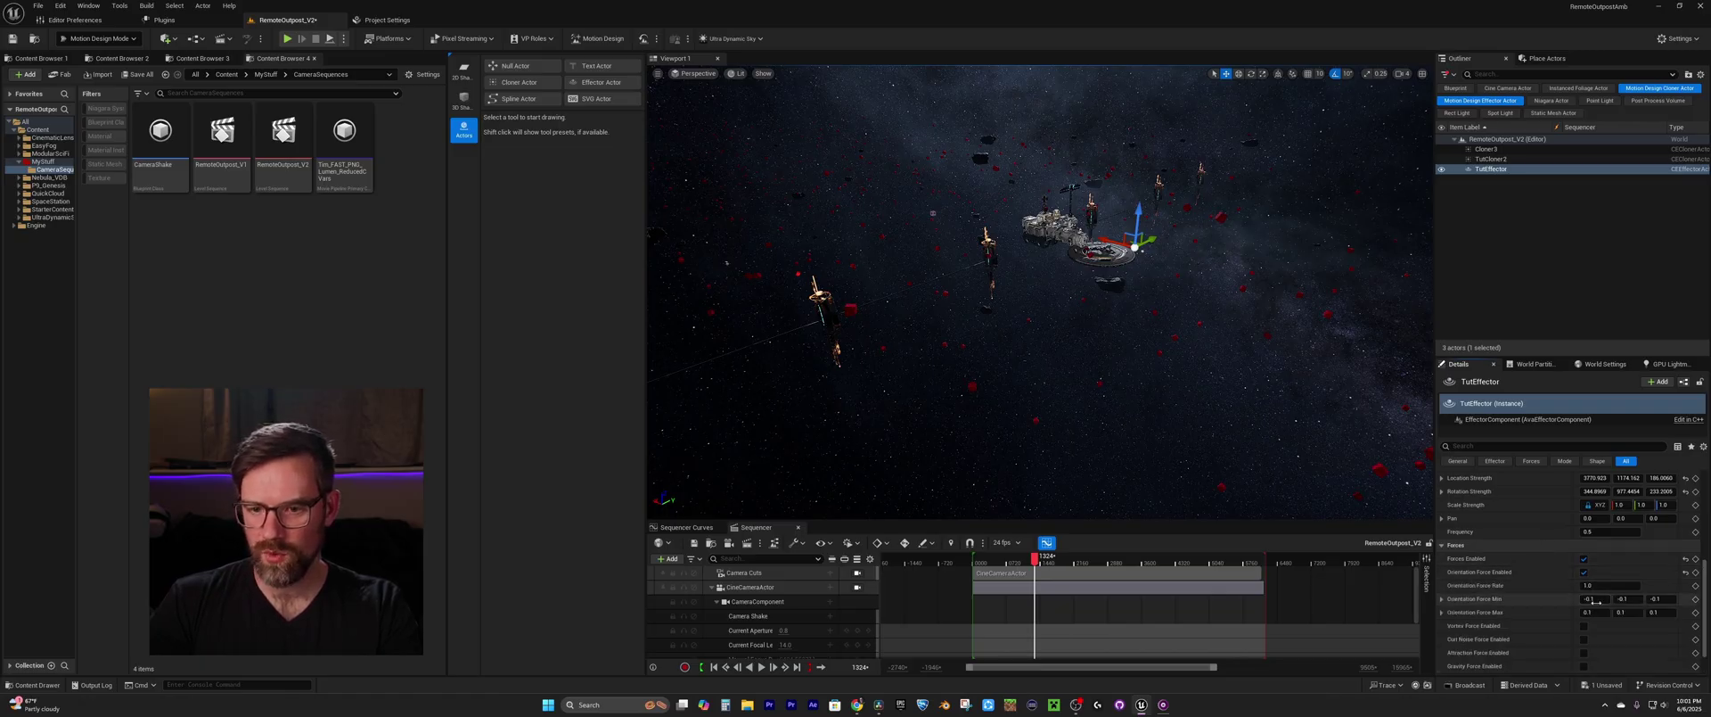
{"action": "key", "text": "w"}
{"action": "right_click_drag", "start_coordinate": [1040, 291], "coordinate": [1169, 272]}
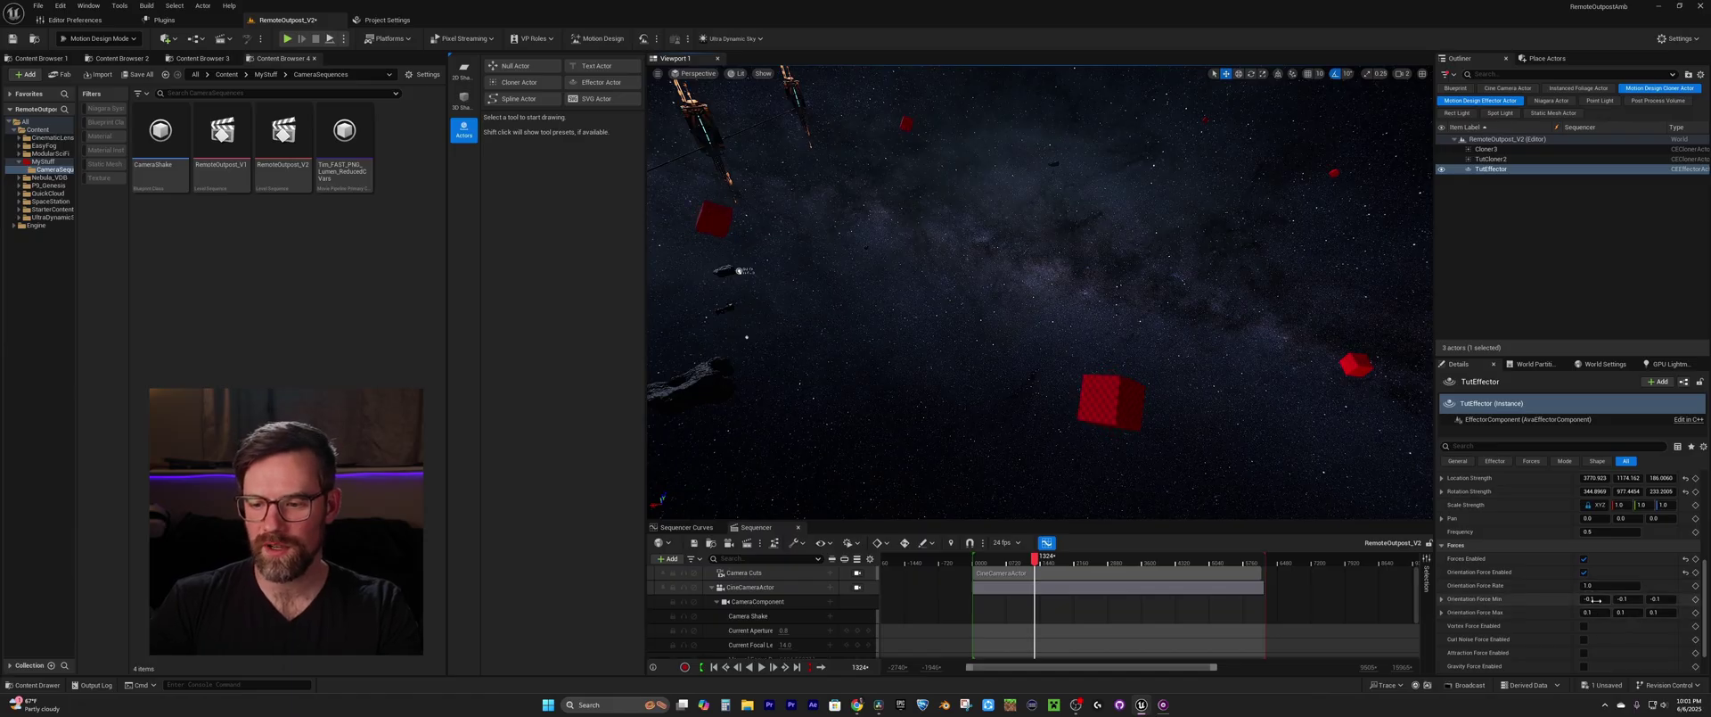
{"action": "mouse_move", "coordinate": [1612, 585]}
{"action": "left_mouse_down"}
{"action": "mouse_move", "coordinate": [1595, 585]}
{"action": "mouse_move", "coordinate": [1610, 585]}
{"action": "left_mouse_up"}
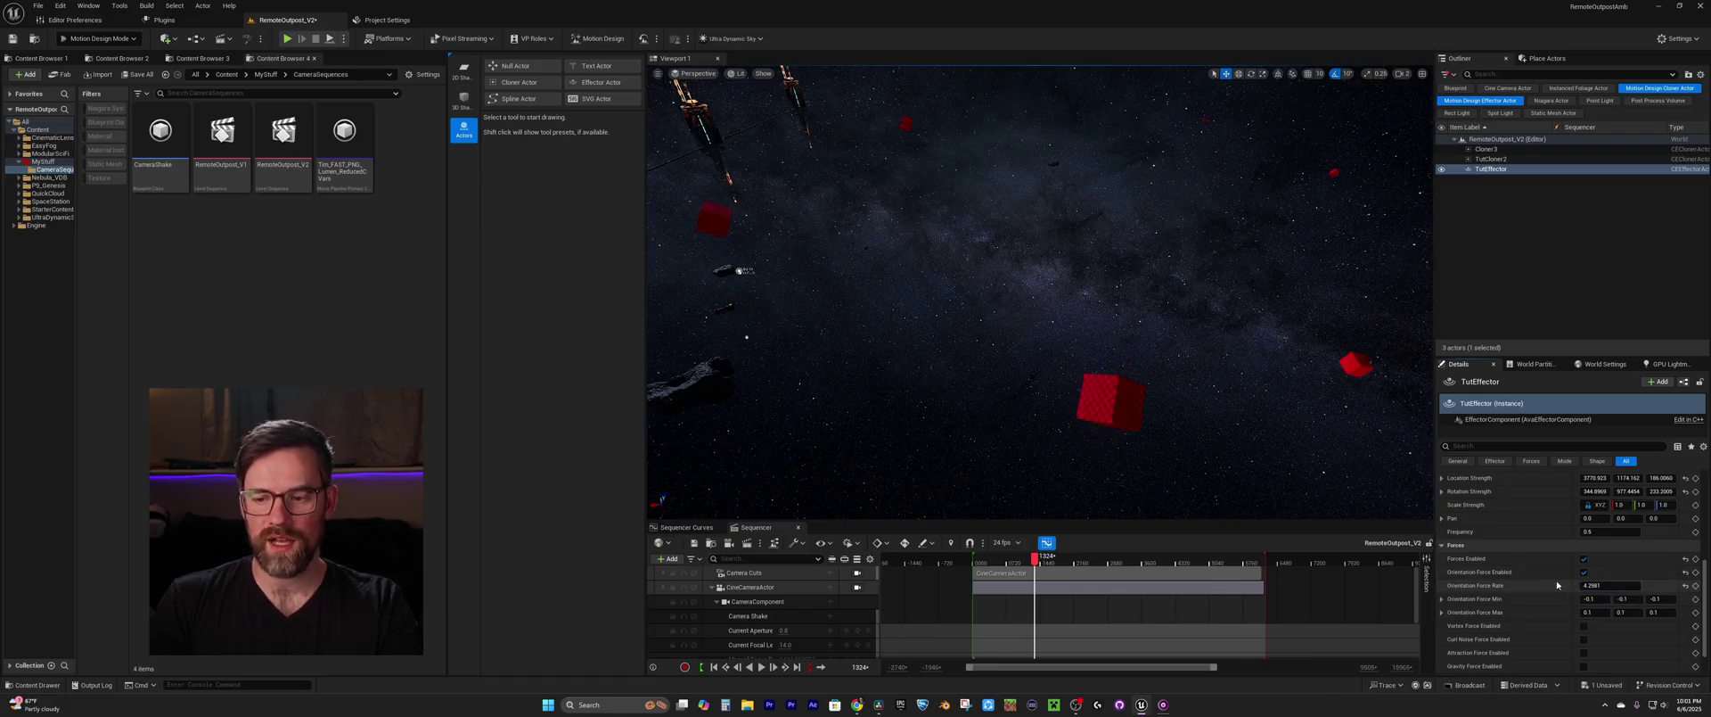
Step: Turn off TutEffector's forces and bring the whole outpost back into view
{"action": "left_click", "coordinate": [1583, 558]}
{"action": "key", "text": "f"}
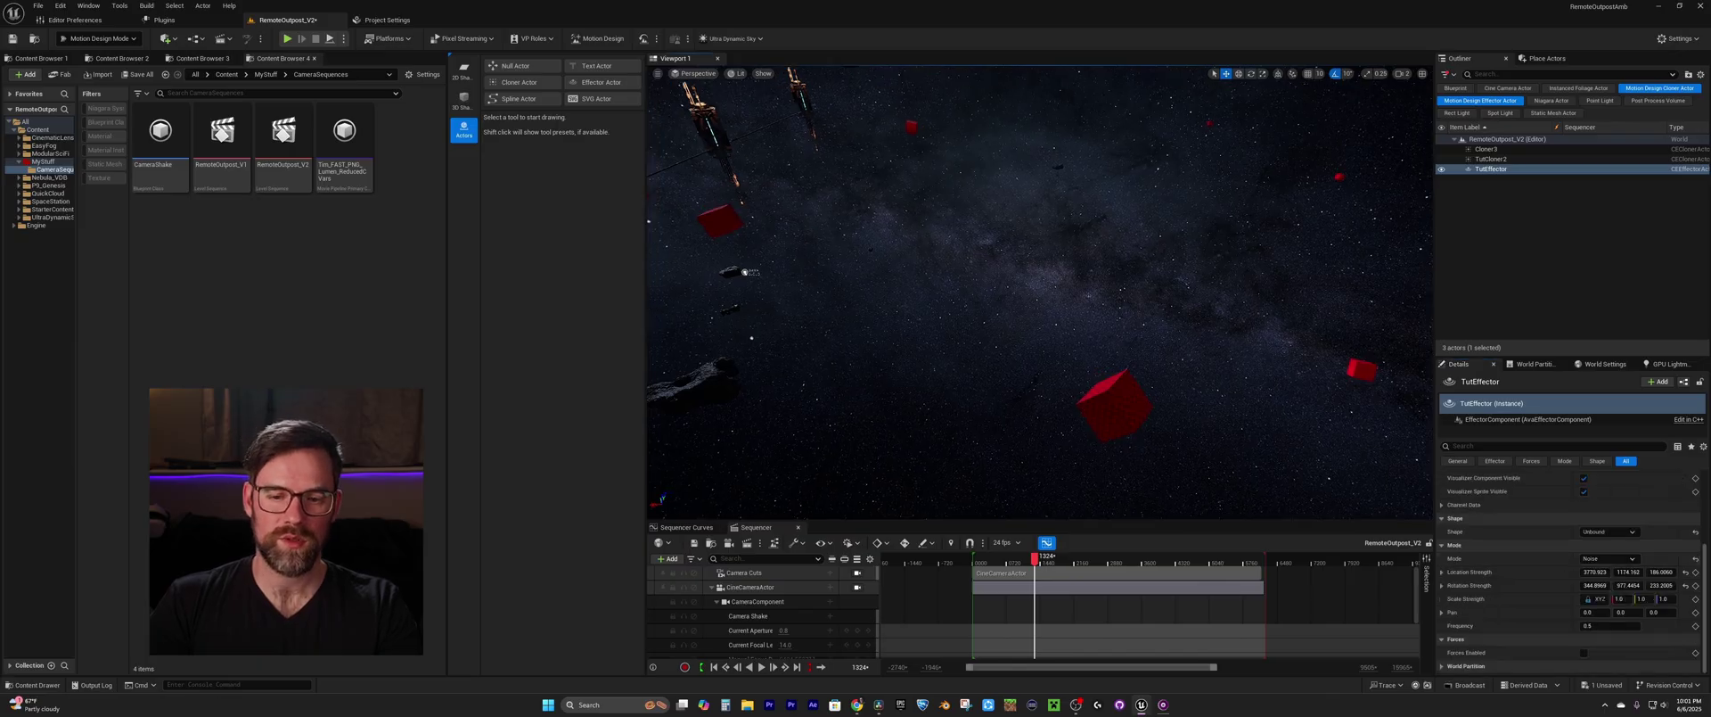
{"action": "right_click_drag", "start_coordinate": [1040, 292], "coordinate": [940, 295]}
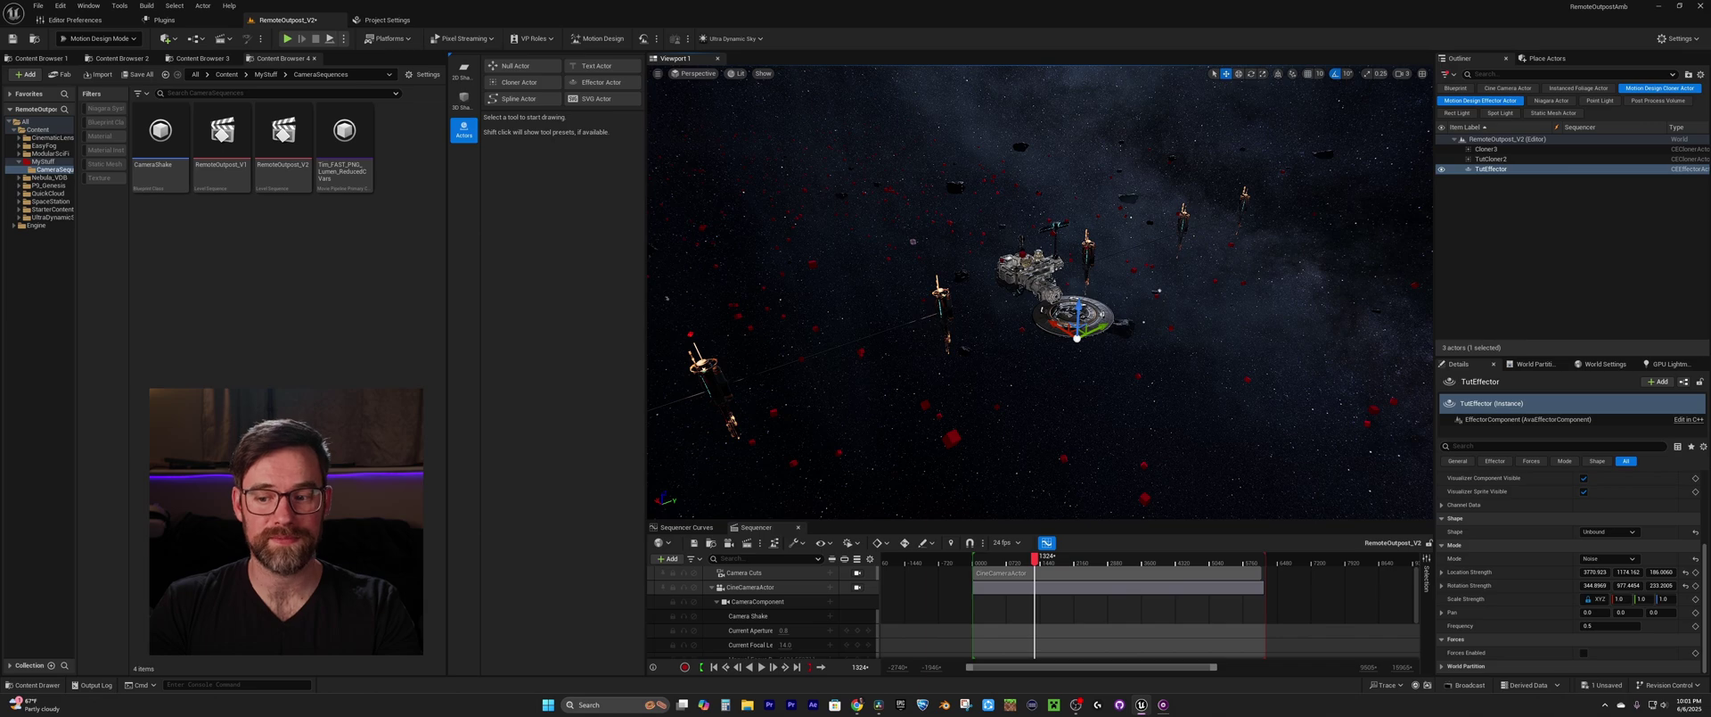